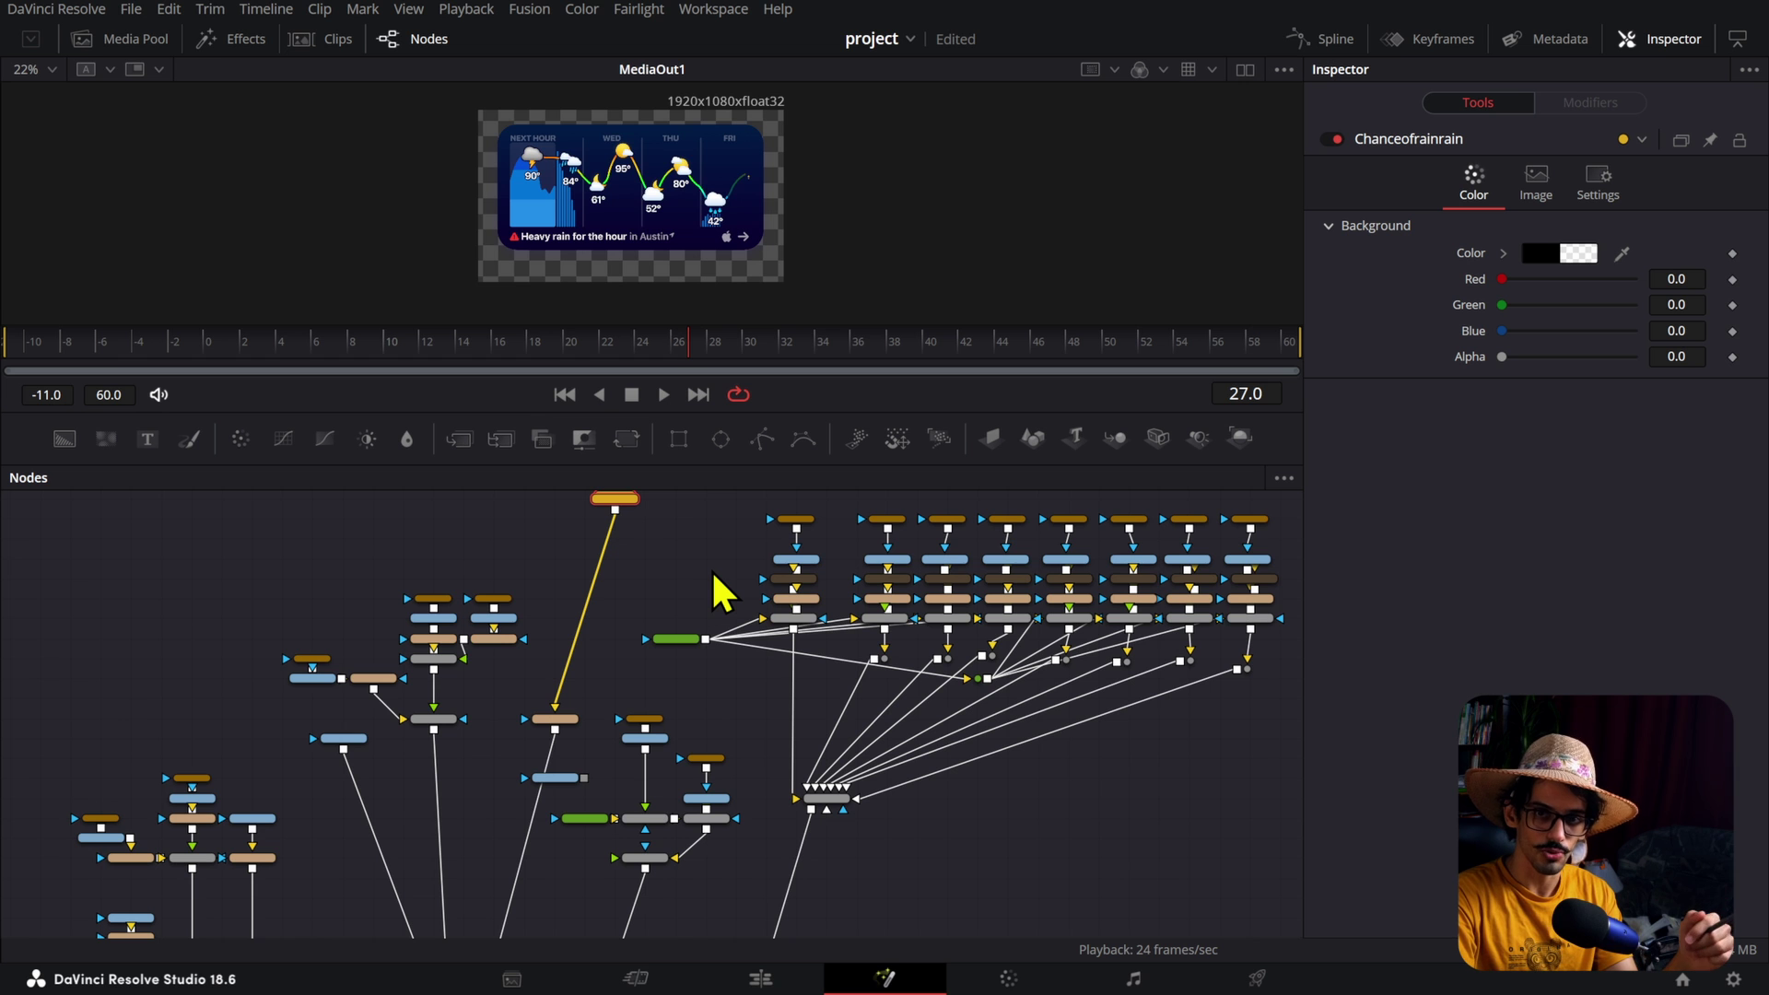
{"action": "left_click_drag", "start_coordinate": [710, 564], "coordinate": [676, 592]}
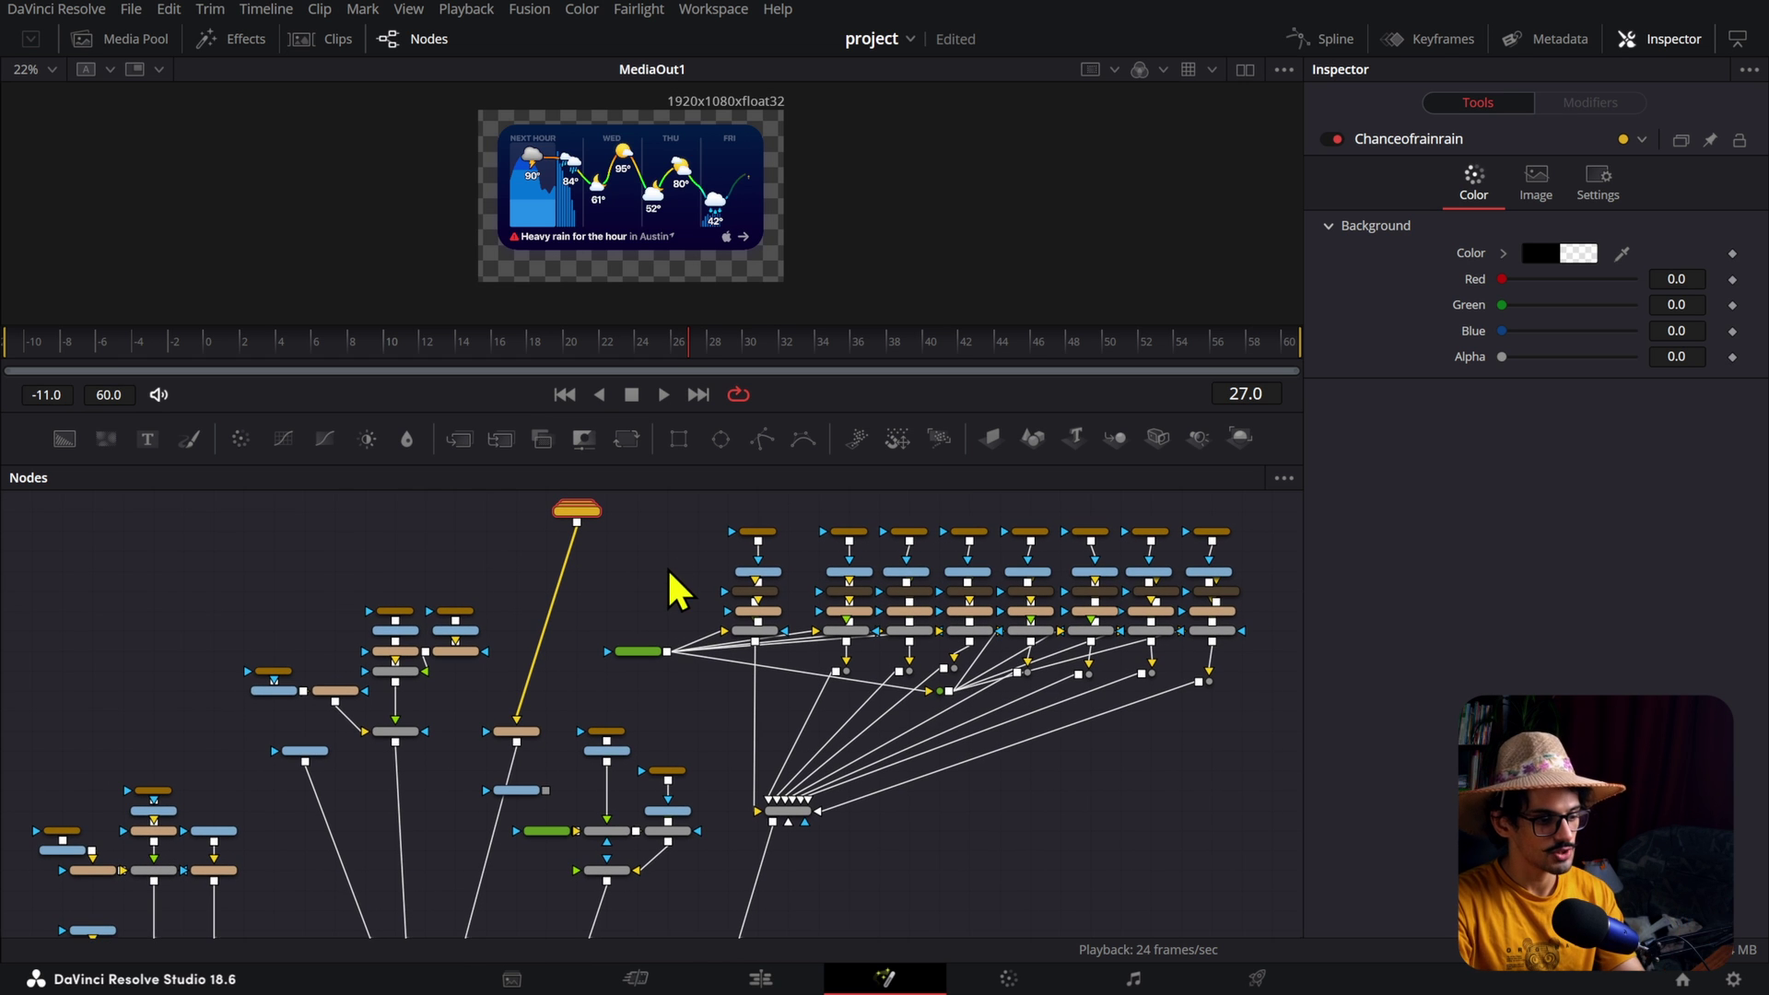
{"action": "scroll", "coordinate": [690, 645], "scroll_direction": "down", "scroll_amount": 5}
{"action": "scroll", "coordinate": [748, 765], "scroll_direction": "up", "scroll_amount": 3}
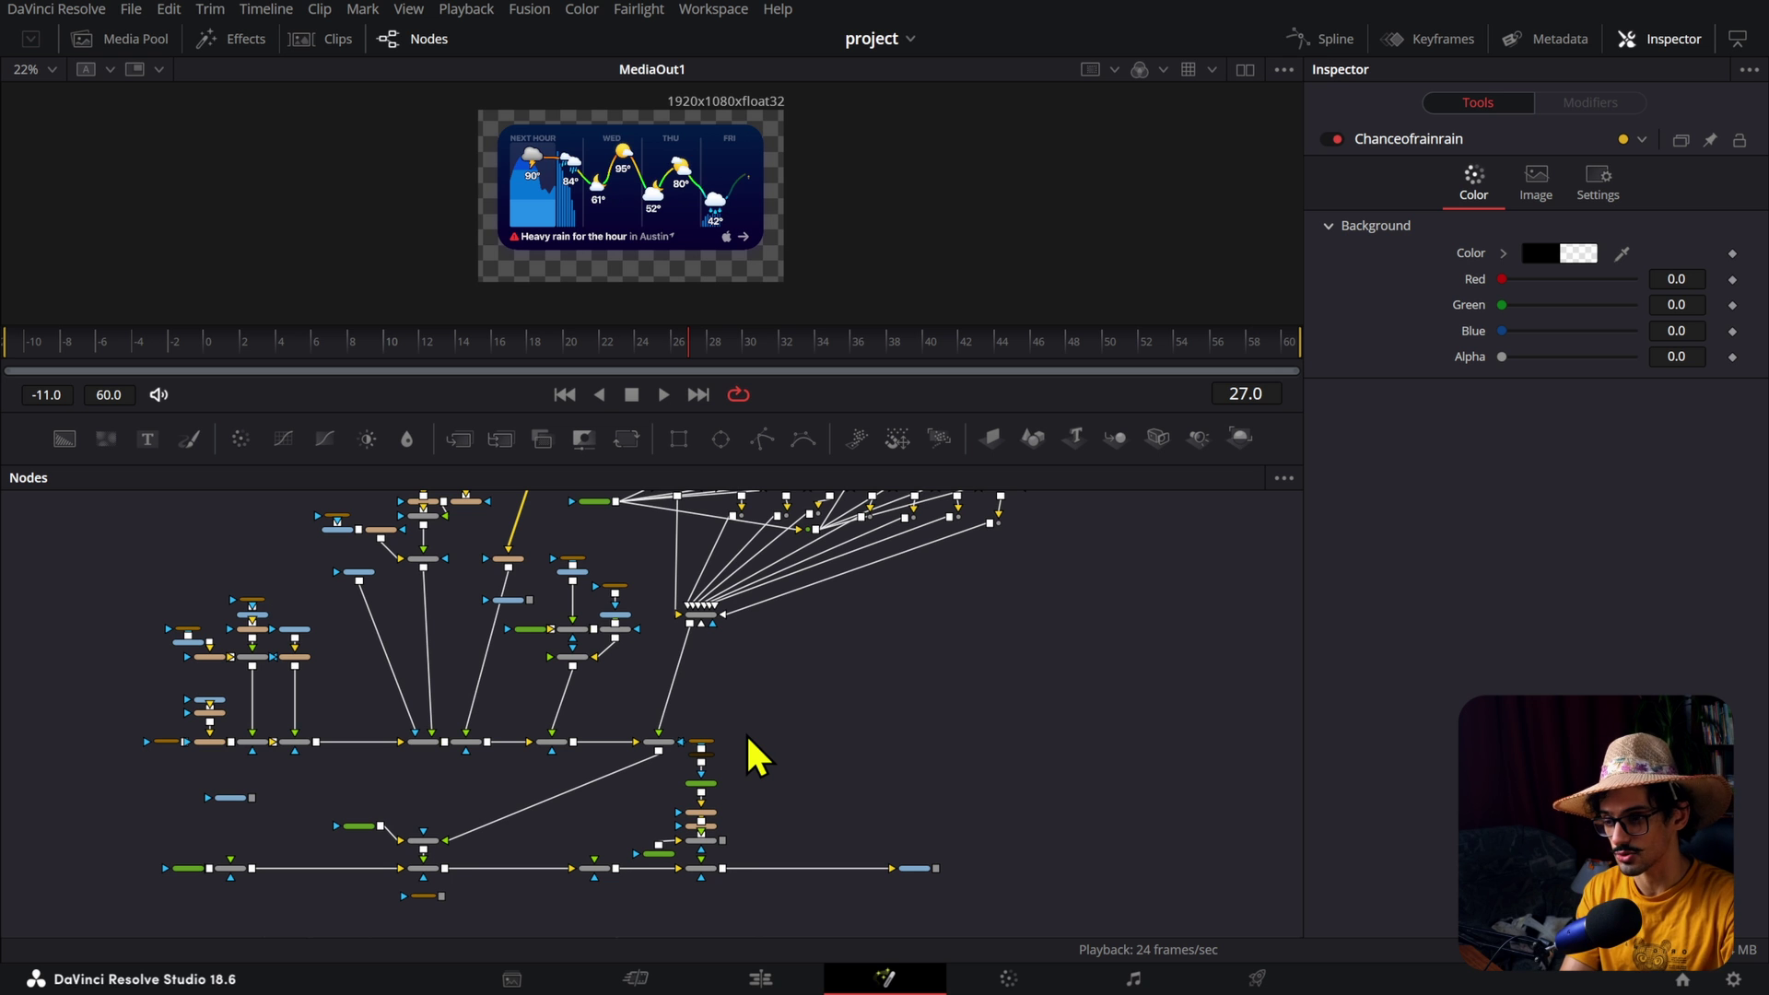
{"action": "left_click_drag", "start_coordinate": [798, 630], "coordinate": [840, 707]}
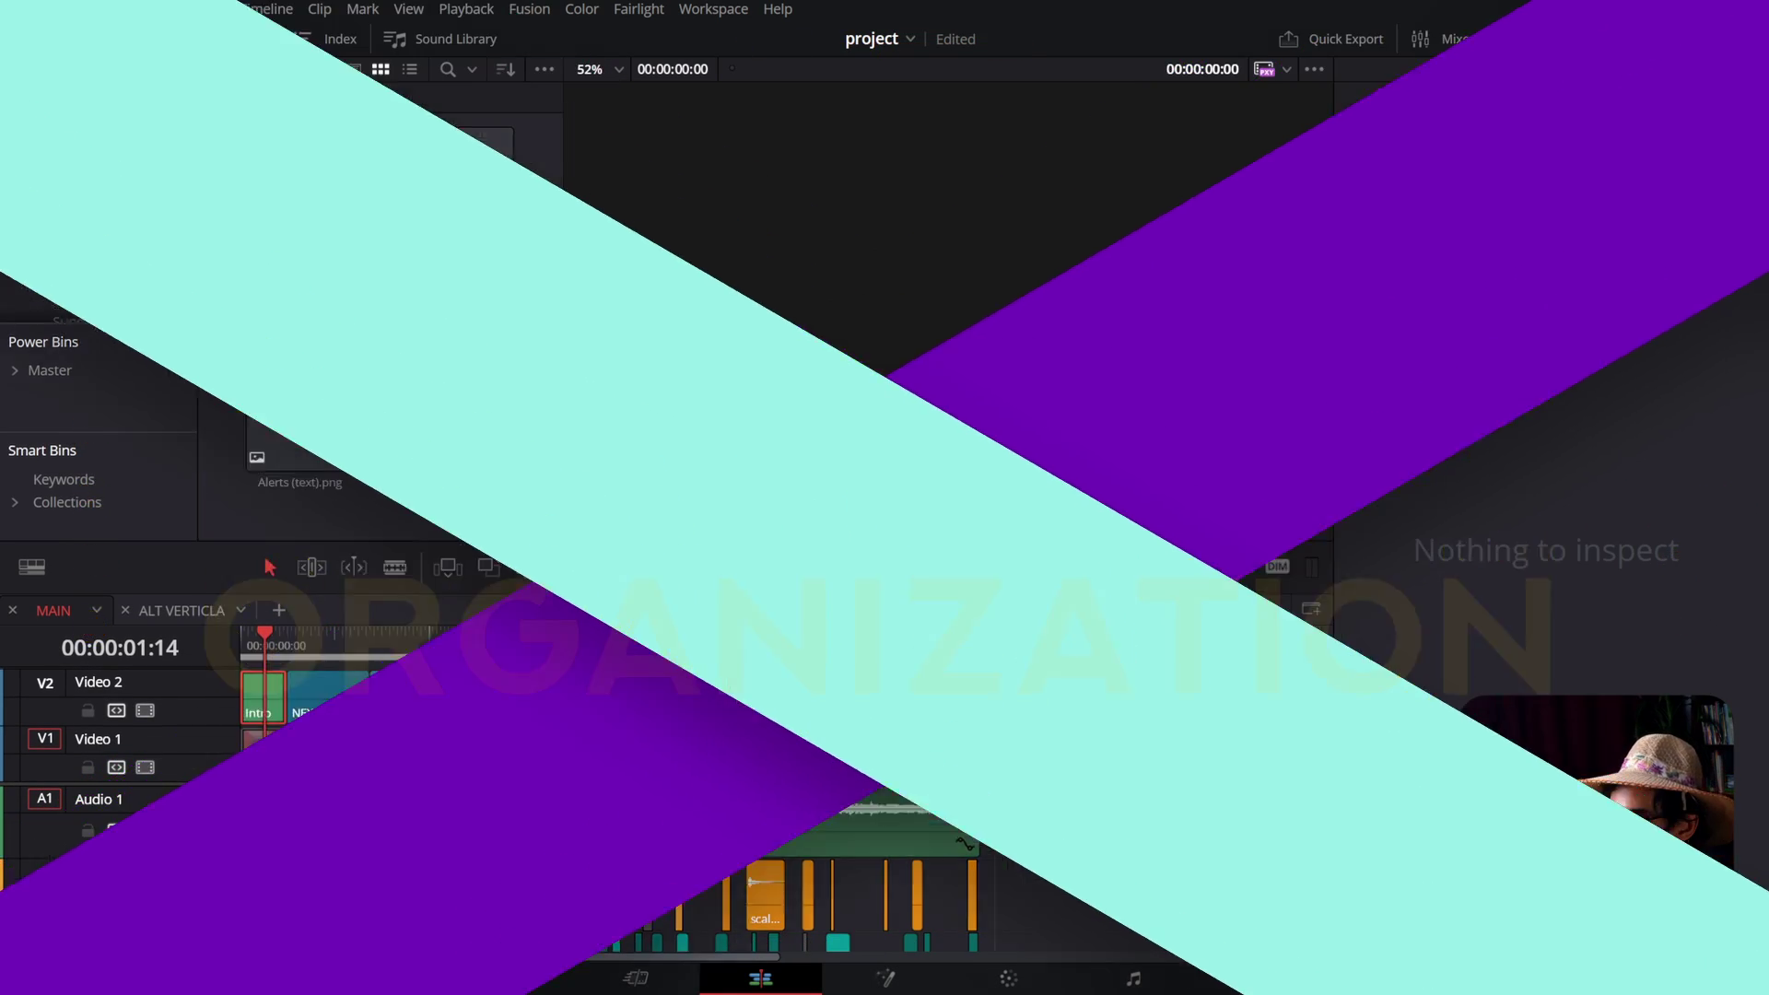
Step: Examine the images sorted into the MEDIA subfolders, from Alerts and Apple Watch through Home Base to Next few days
{"action": "left_click", "coordinate": [71, 139]}
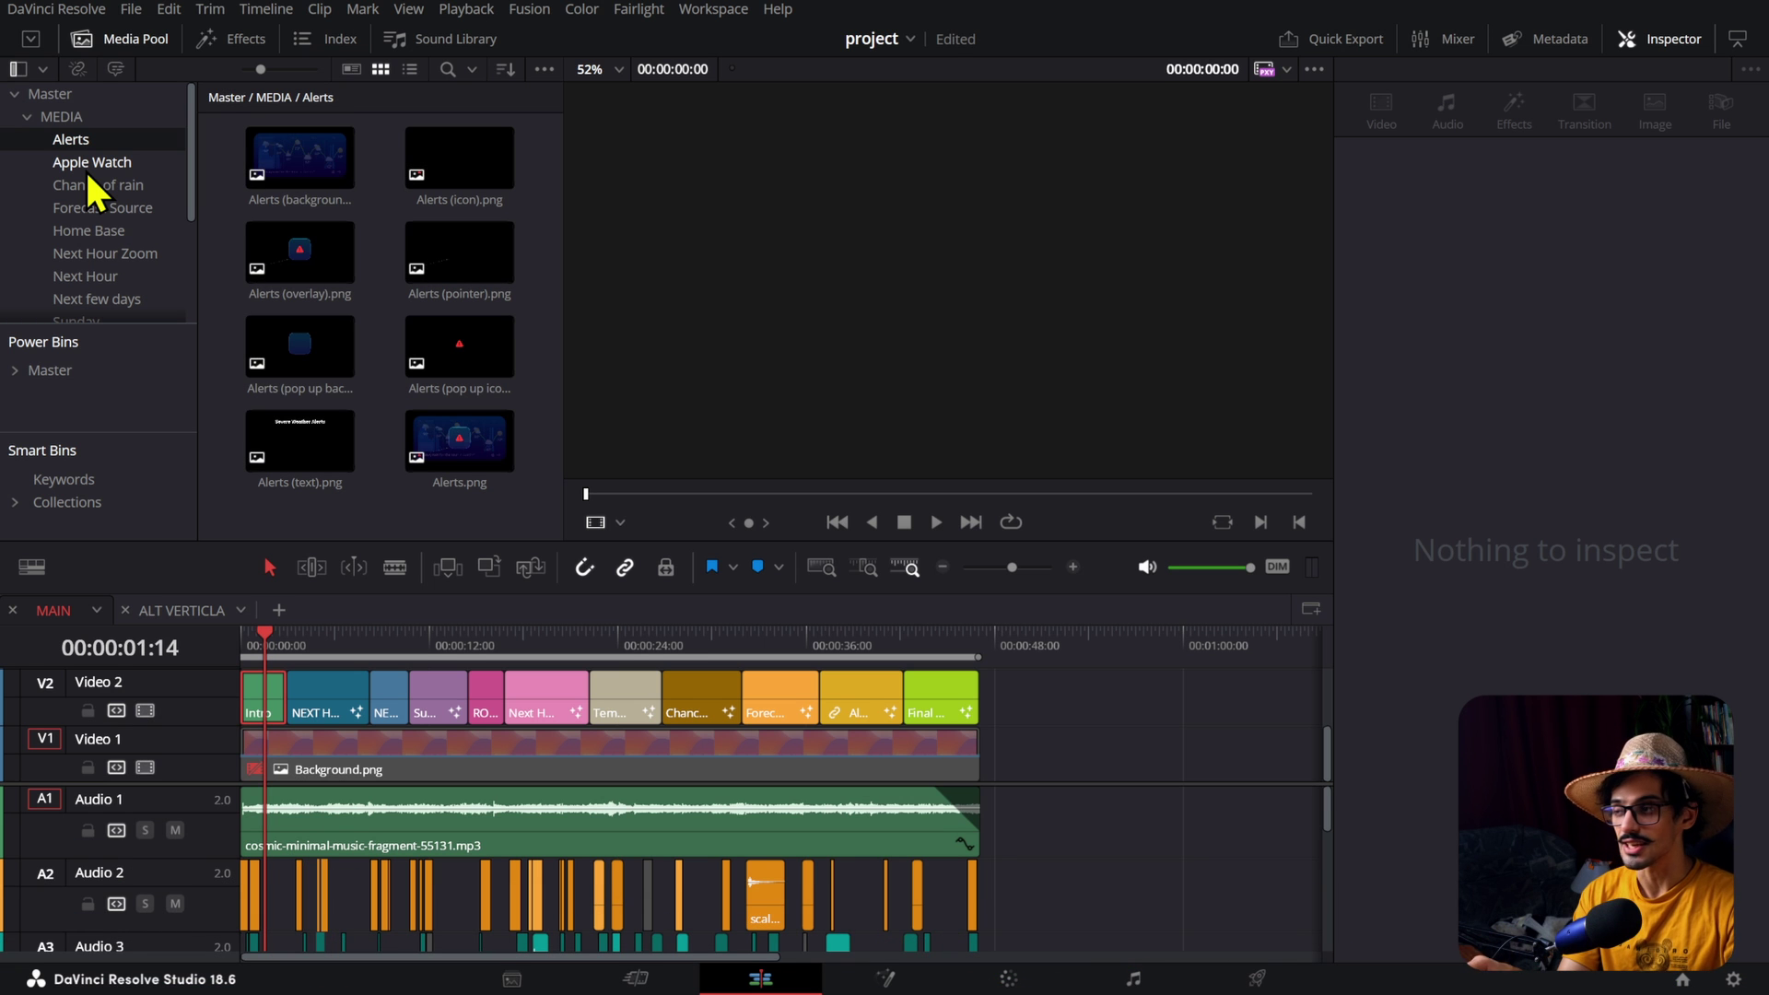
{"action": "left_click", "coordinate": [92, 164]}
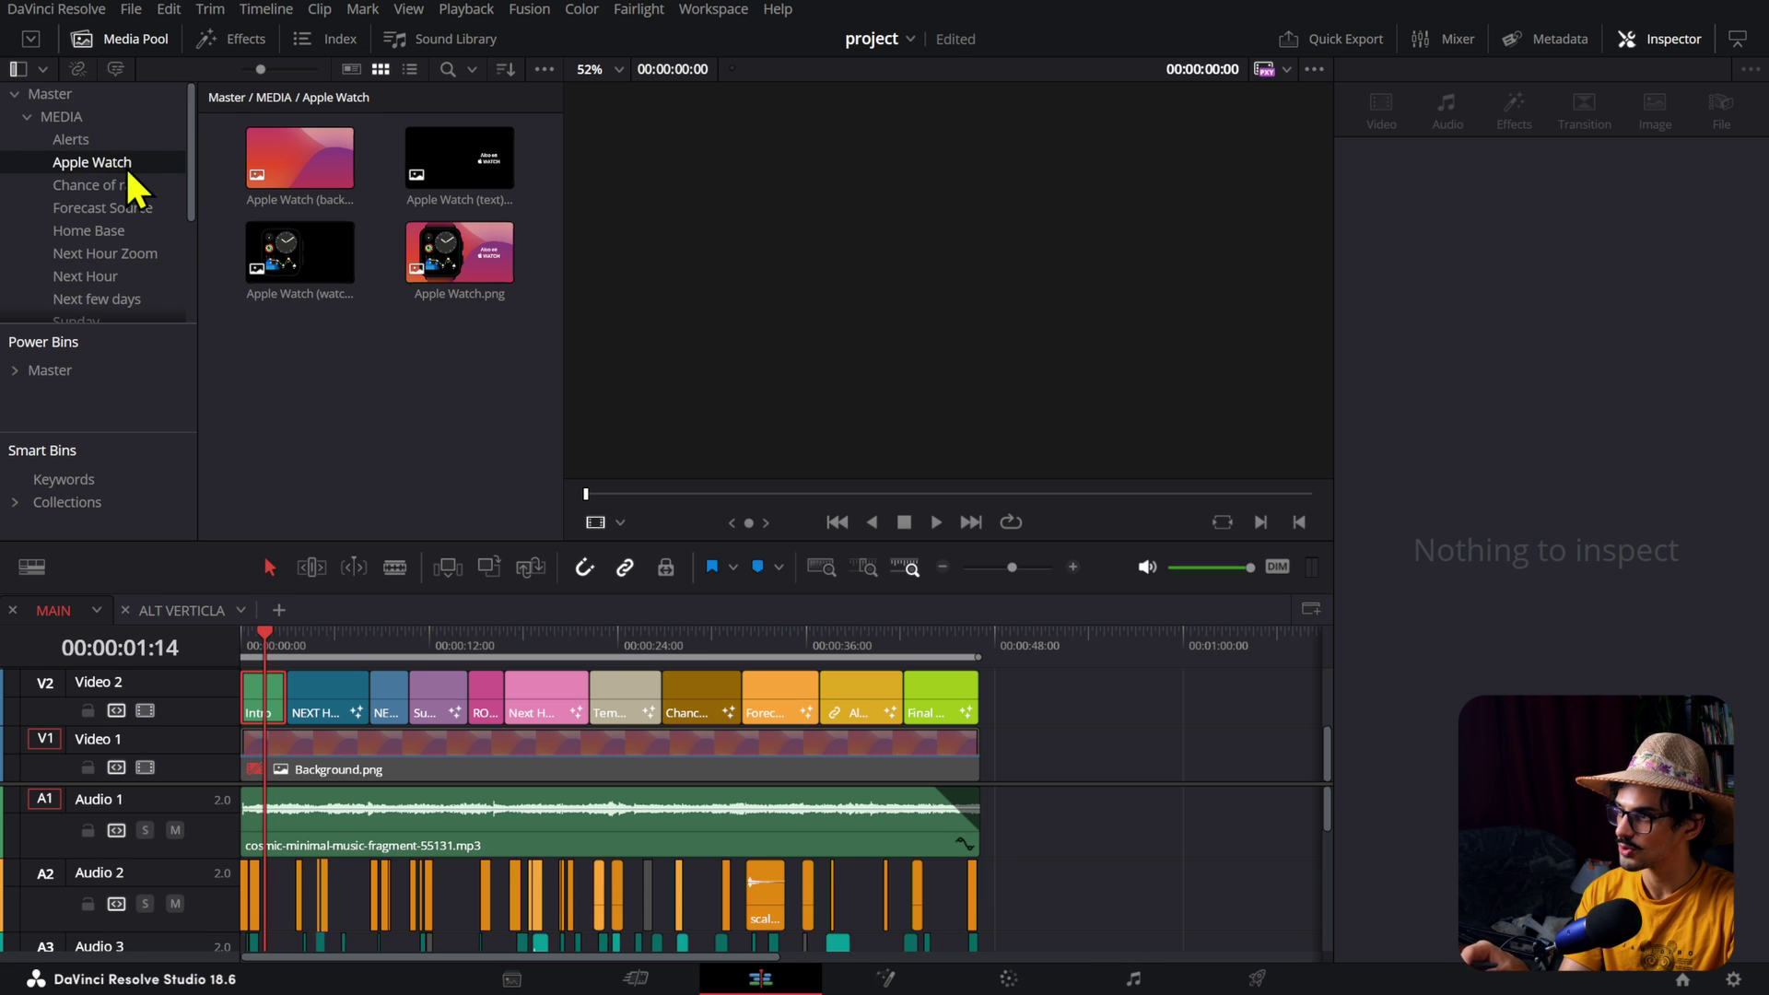
{"action": "scroll", "coordinate": [129, 177], "scroll_direction": "down", "scroll_amount": 1}
{"action": "left_click", "coordinate": [129, 155]}
{"action": "left_click", "coordinate": [135, 177]}
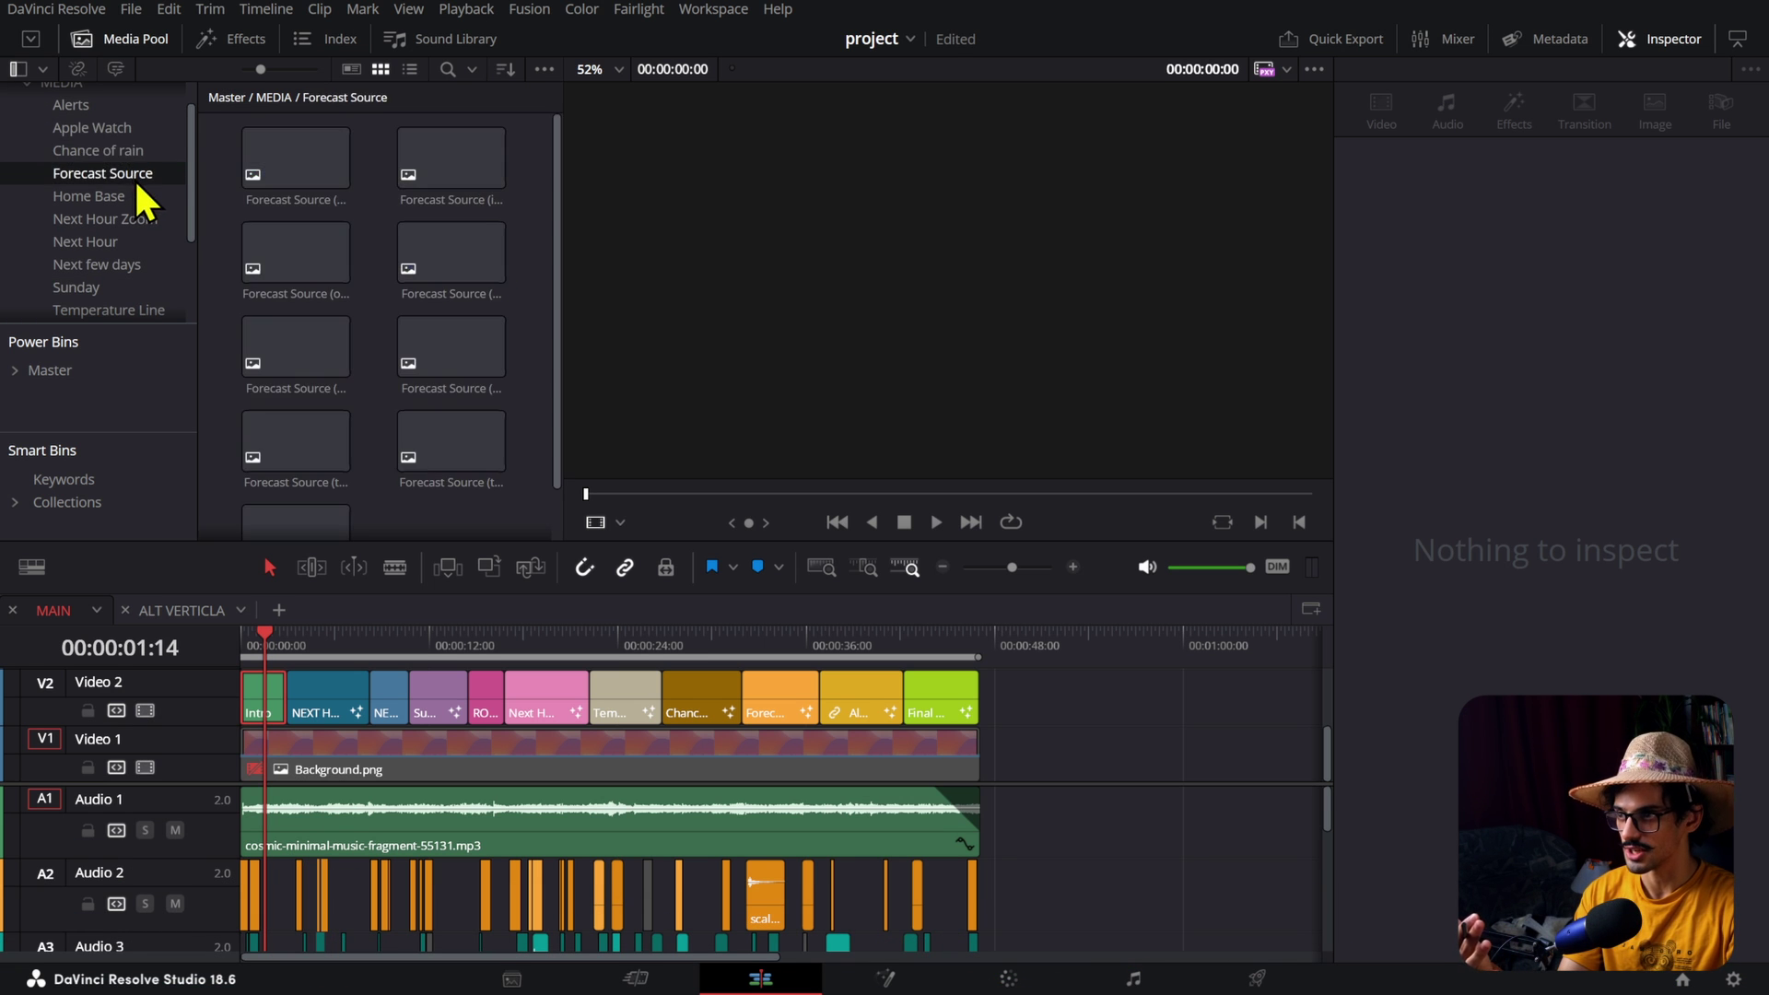
{"action": "scroll", "coordinate": [136, 183], "scroll_direction": "down", "scroll_amount": 3}
{"action": "scroll", "coordinate": [138, 175], "scroll_direction": "up", "scroll_amount": 3}
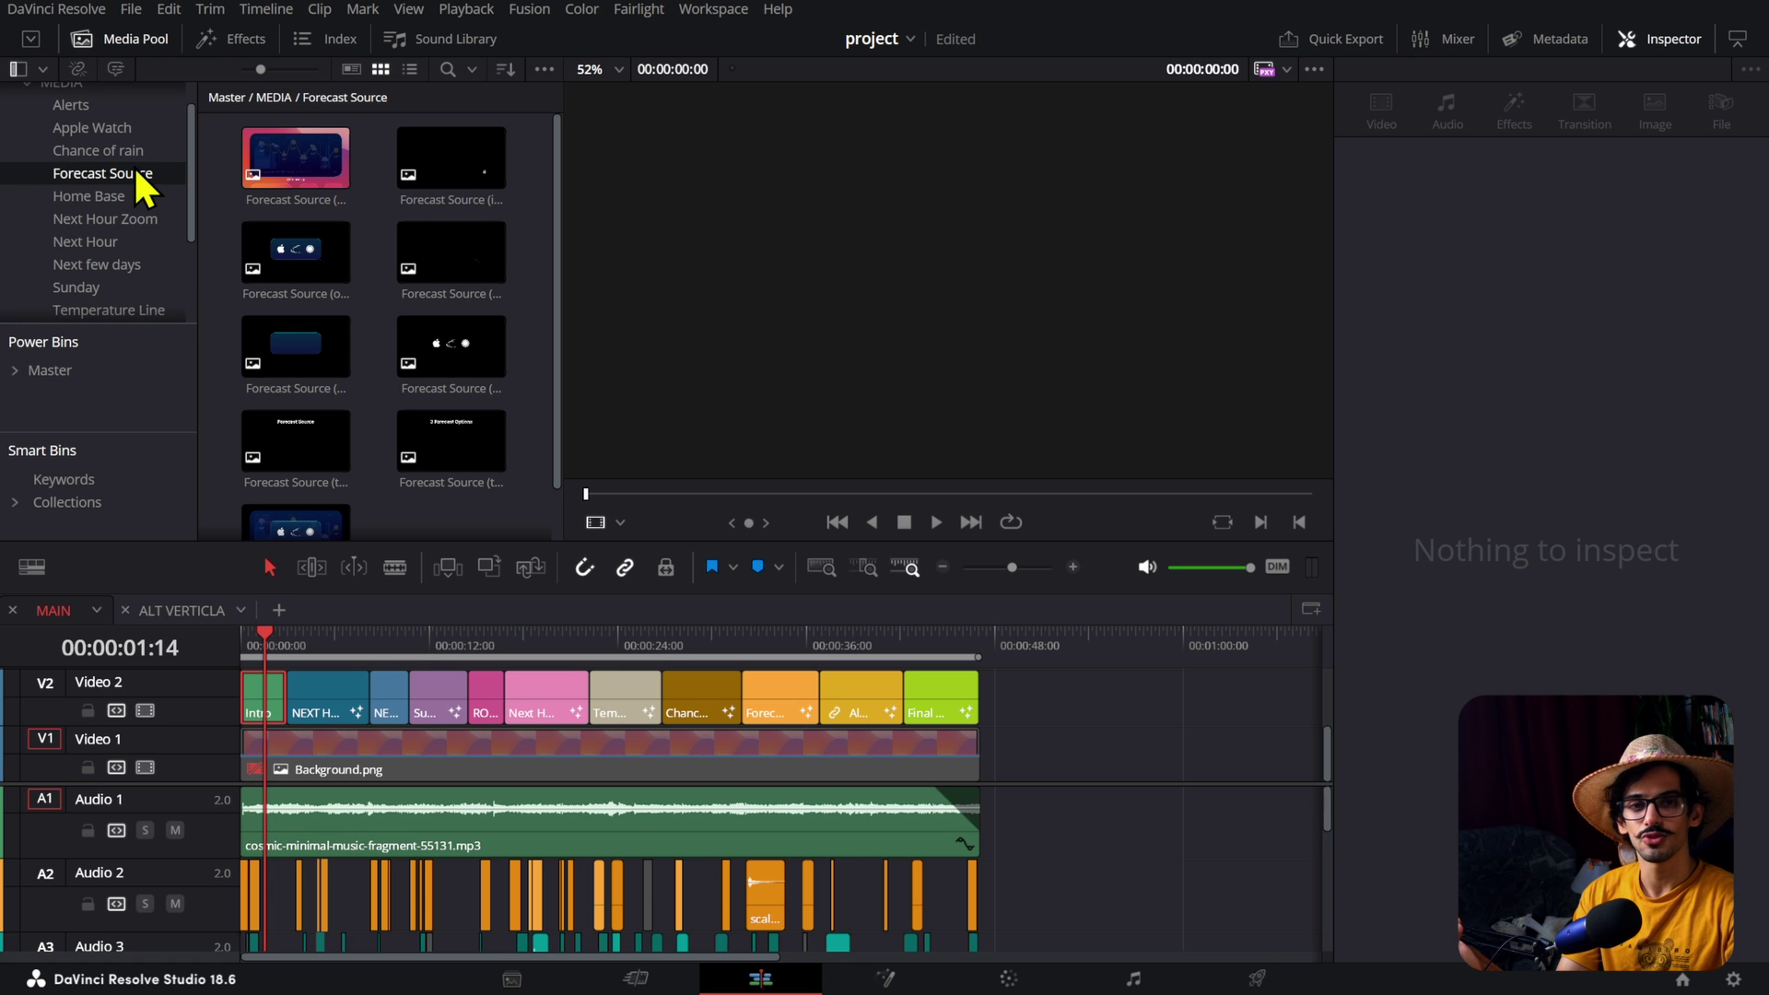
{"action": "left_click", "coordinate": [122, 195]}
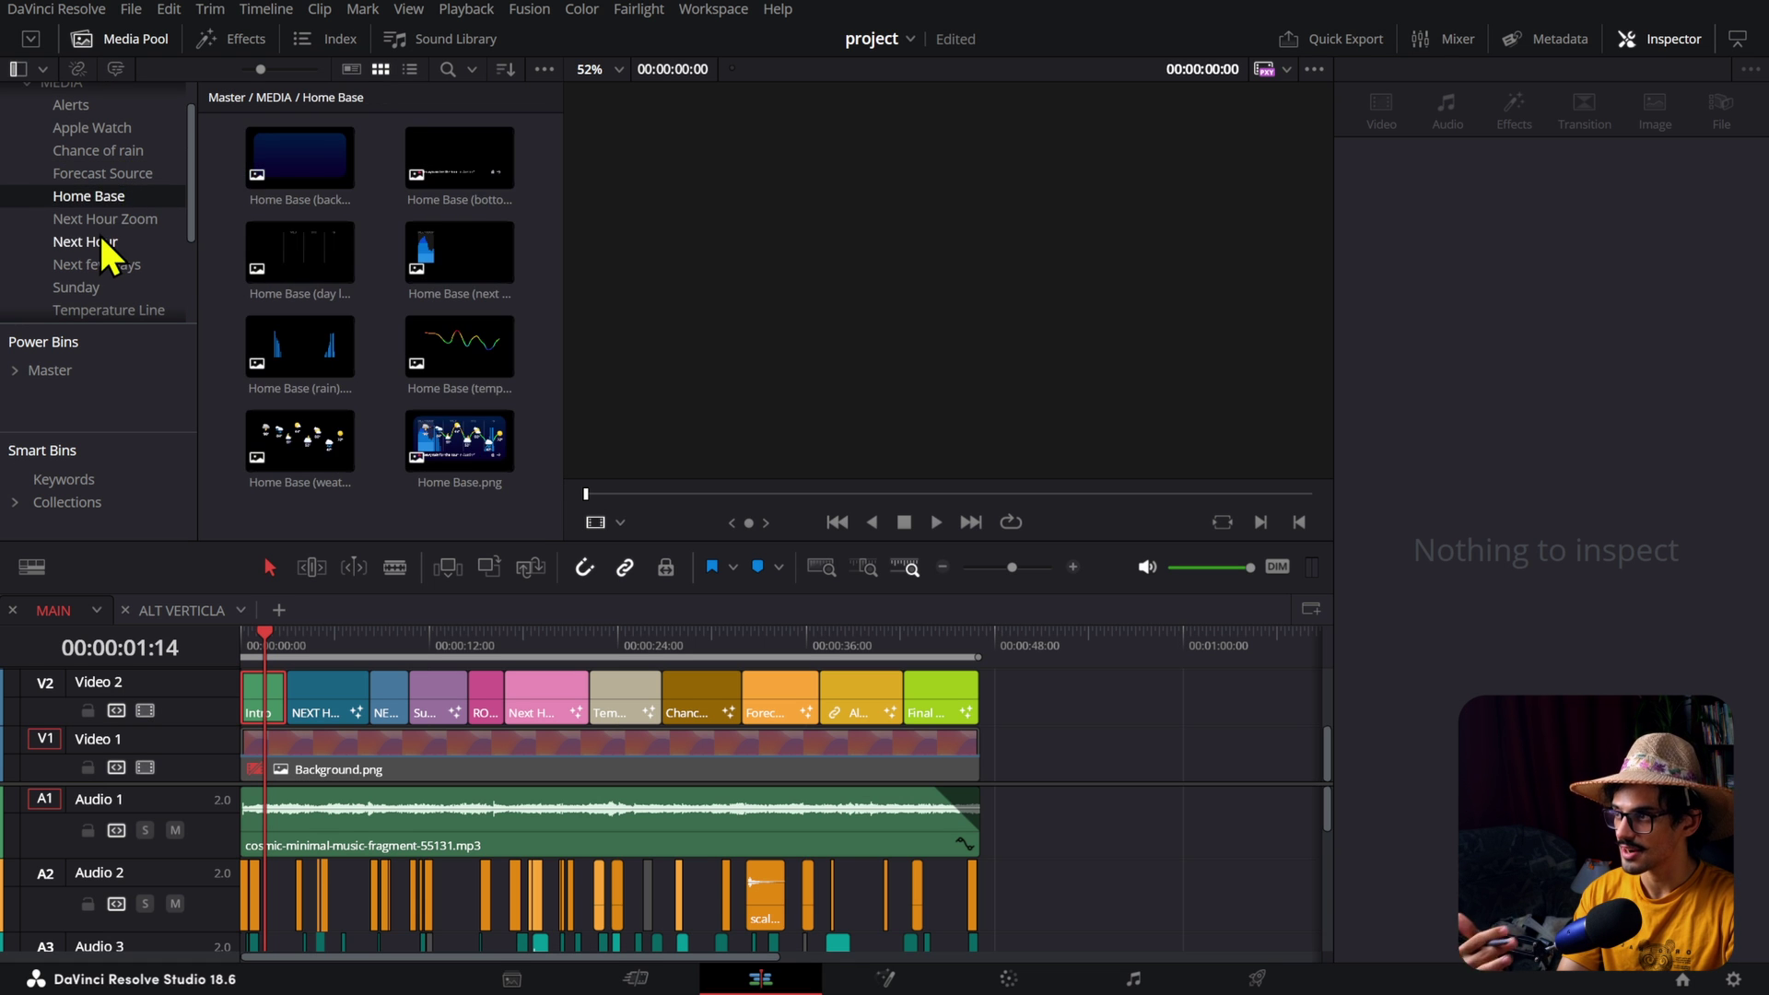
{"action": "left_click", "coordinate": [103, 224]}
{"action": "left_click", "coordinate": [109, 243]}
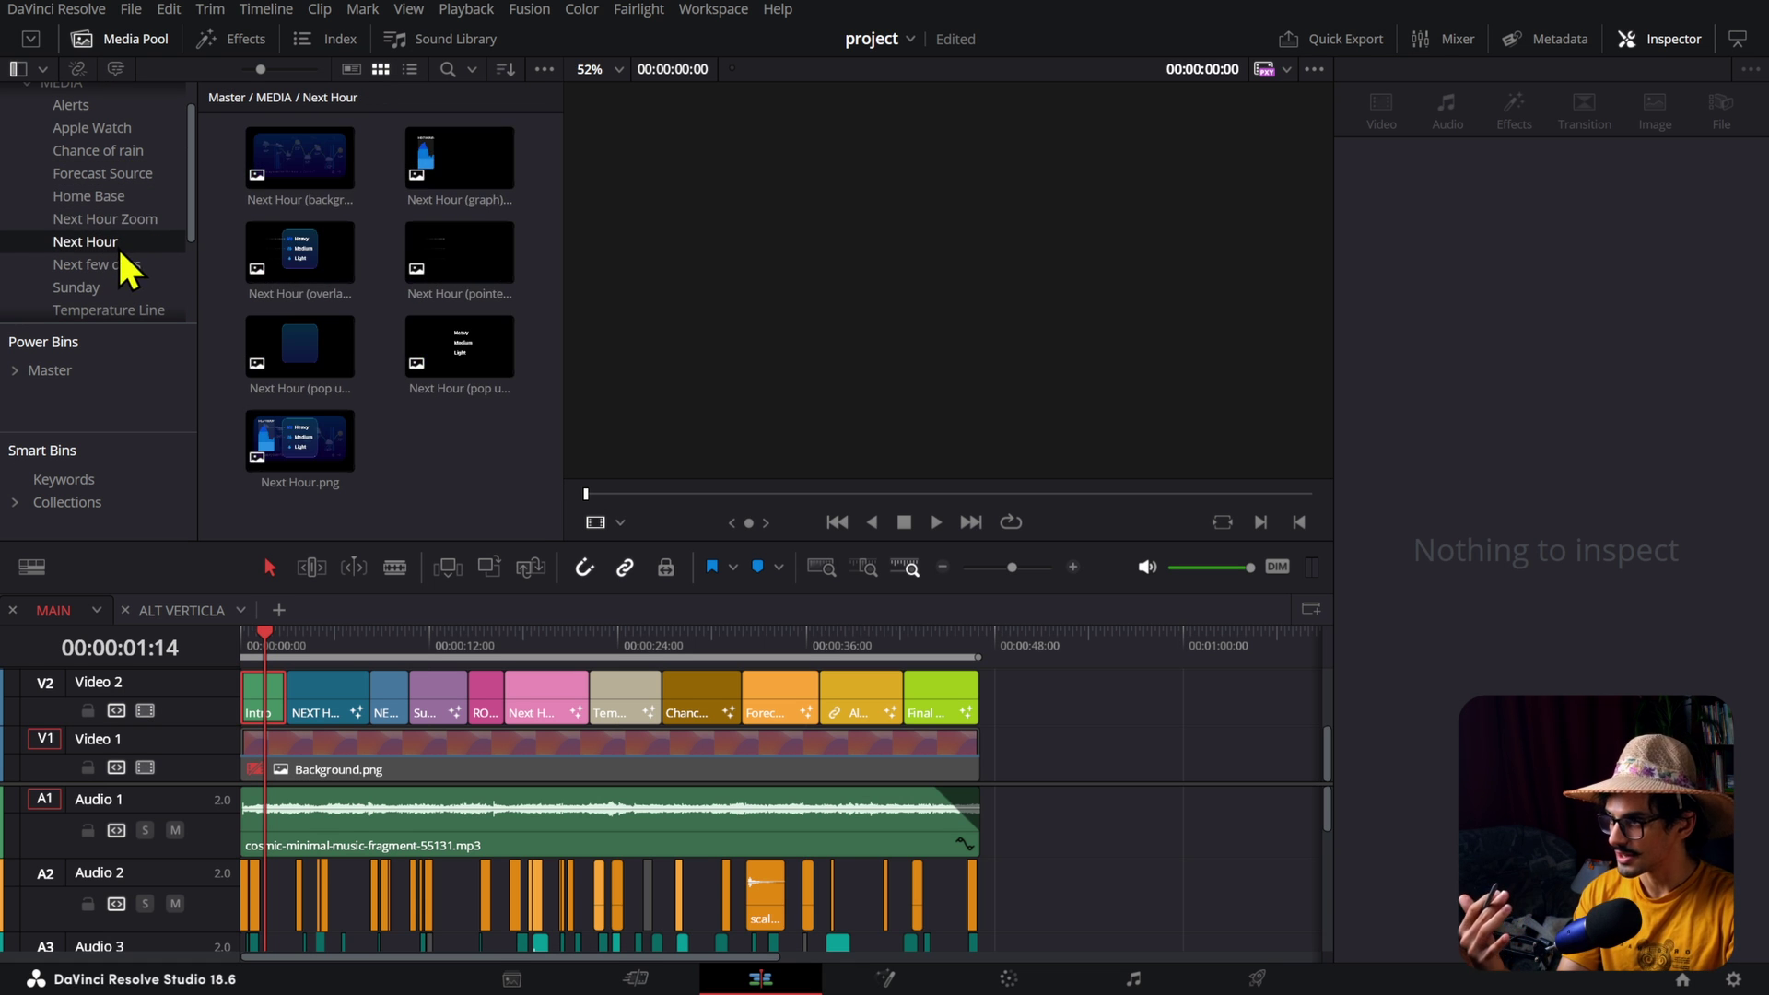
{"action": "left_click", "coordinate": [116, 265]}
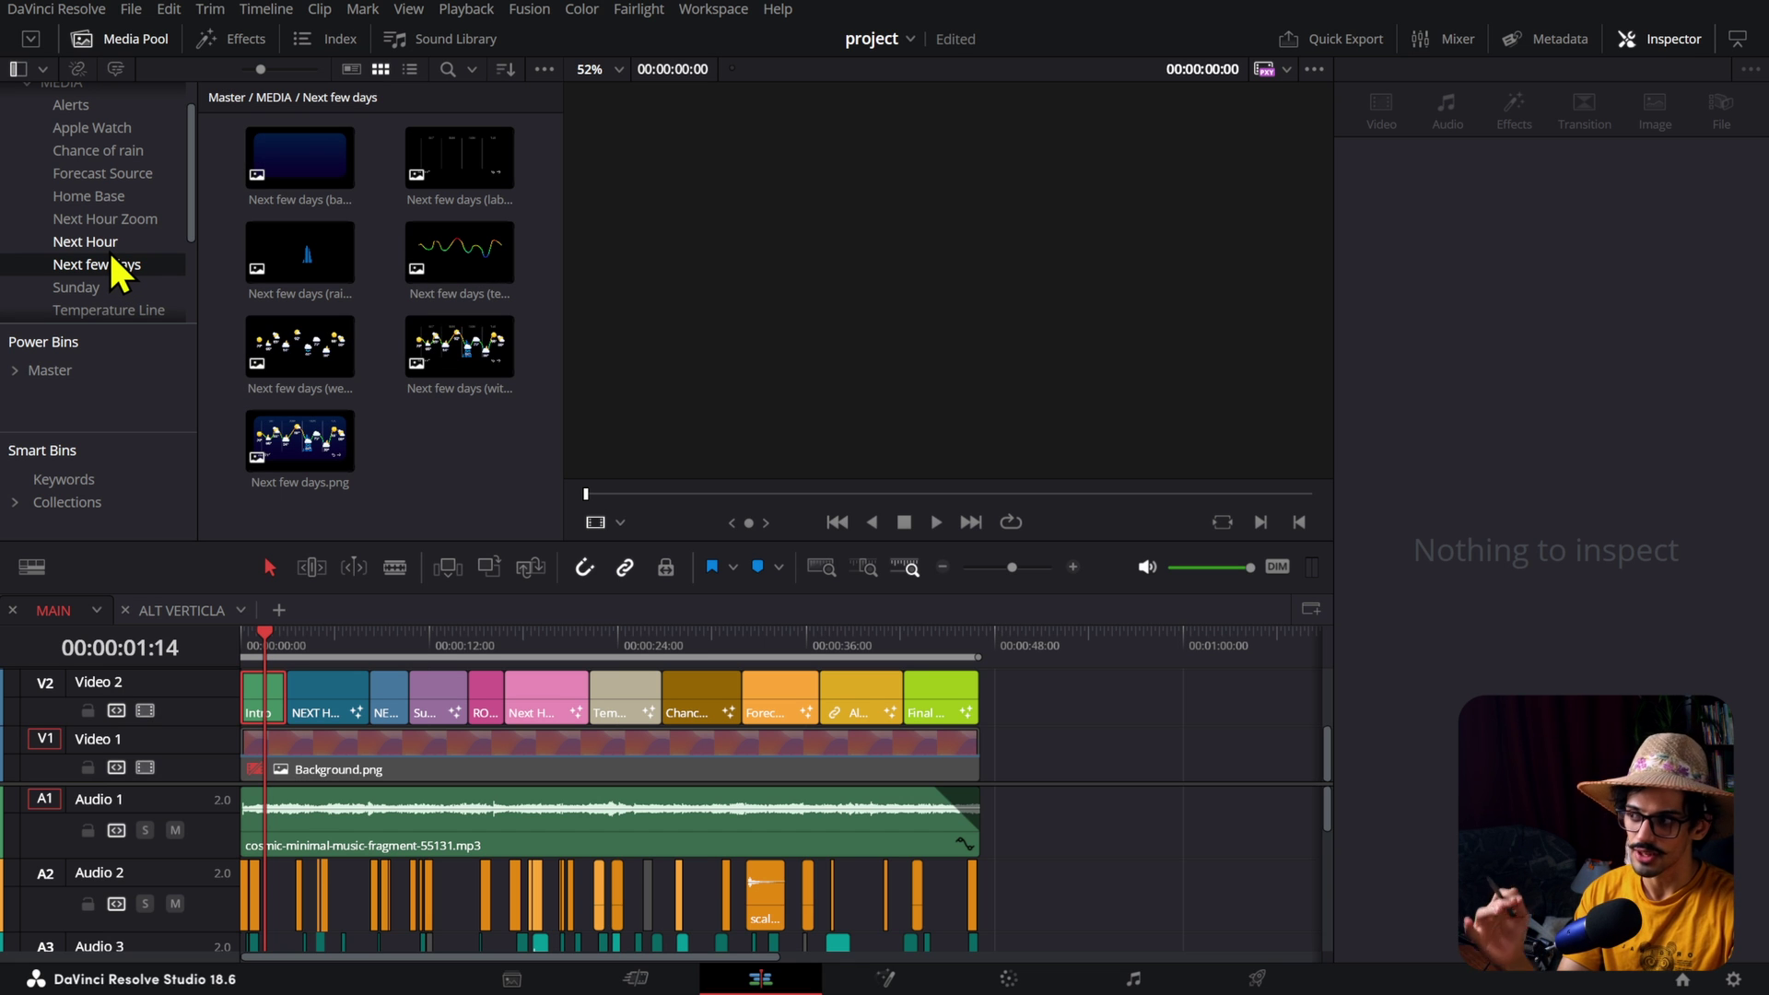
{"action": "scroll", "coordinate": [109, 250], "scroll_direction": "up", "scroll_amount": 2}
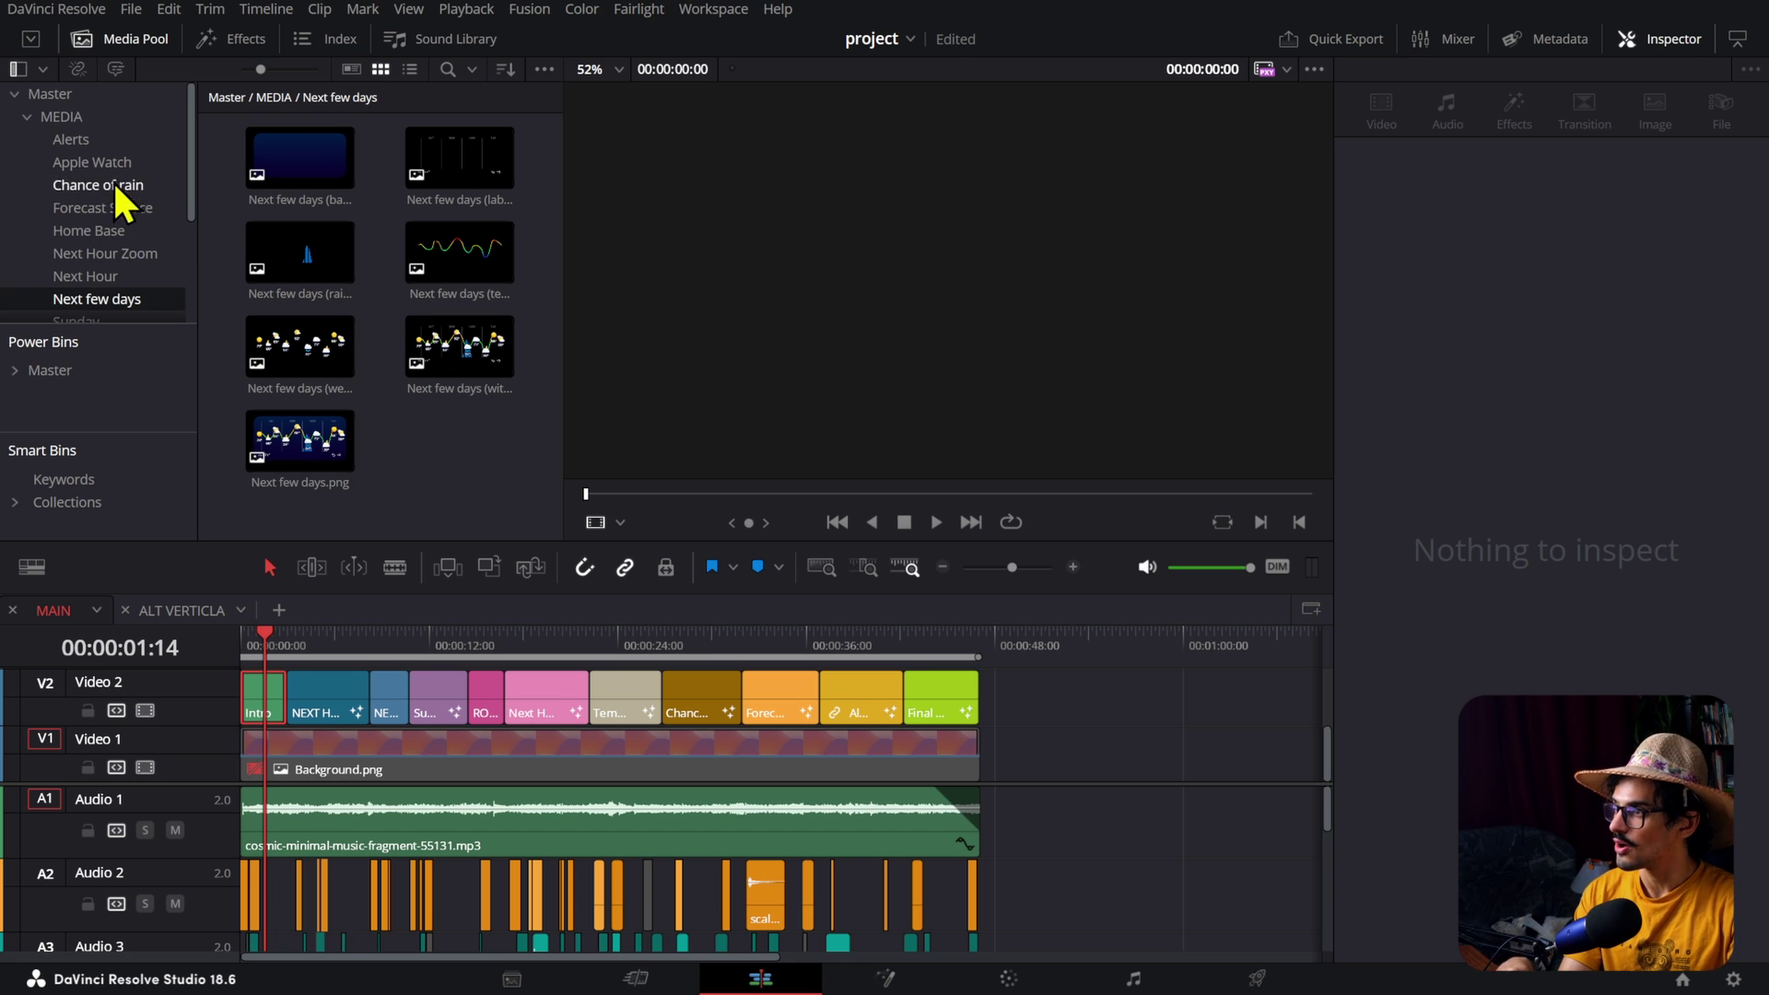
Step: Check the MEDIA folder and its Apple Watch and Alerts subfolders, and preview Alerts (pointer).png
{"action": "left_click", "coordinate": [117, 120]}
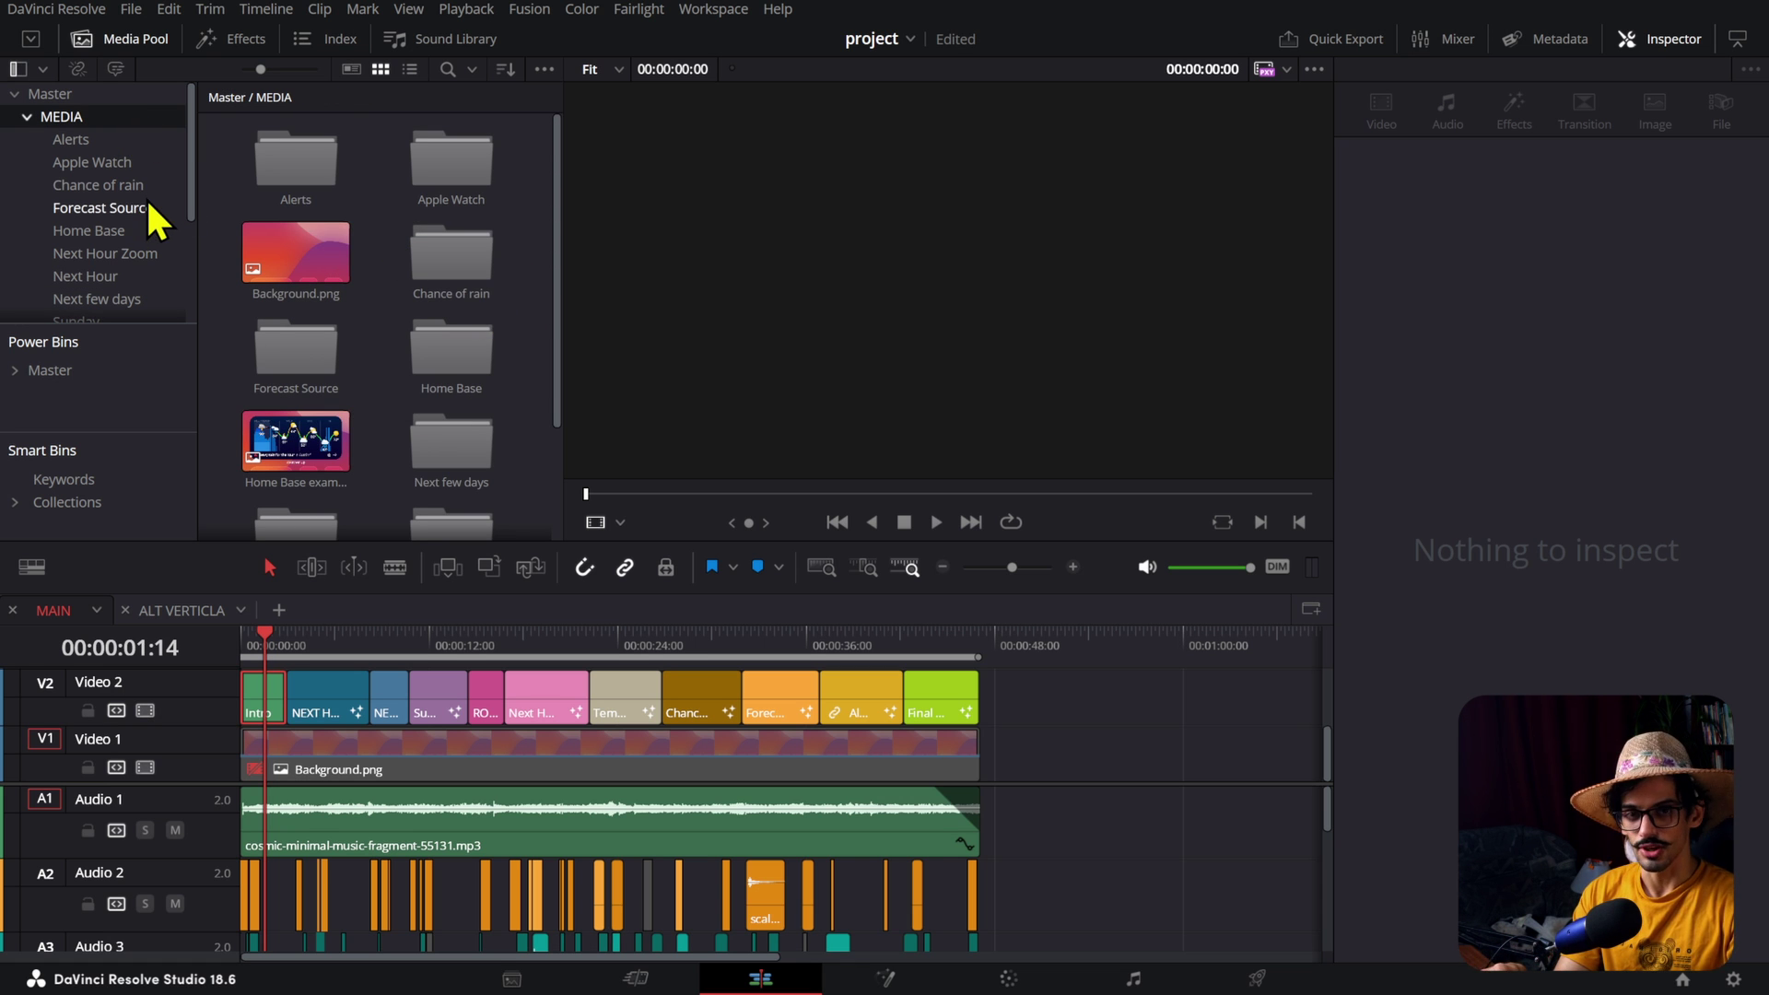
{"action": "left_click", "coordinate": [114, 166]}
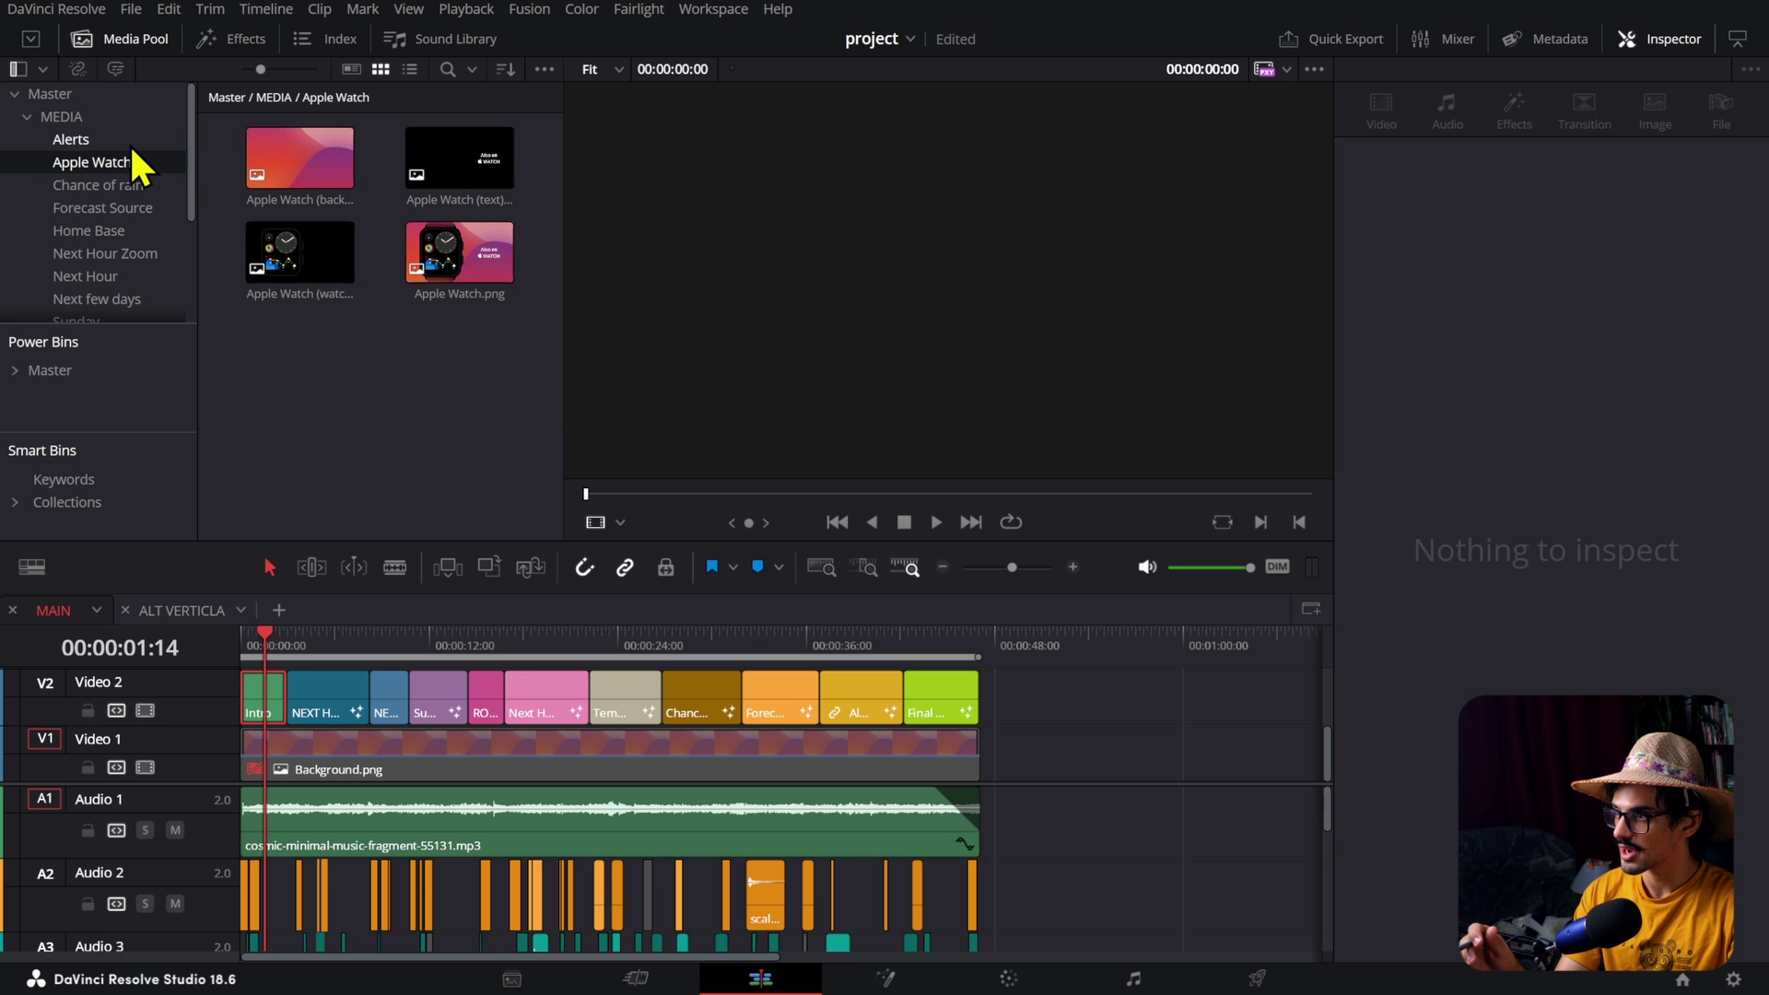
{"action": "left_click", "coordinate": [138, 141]}
{"action": "left_click", "coordinate": [467, 187]}
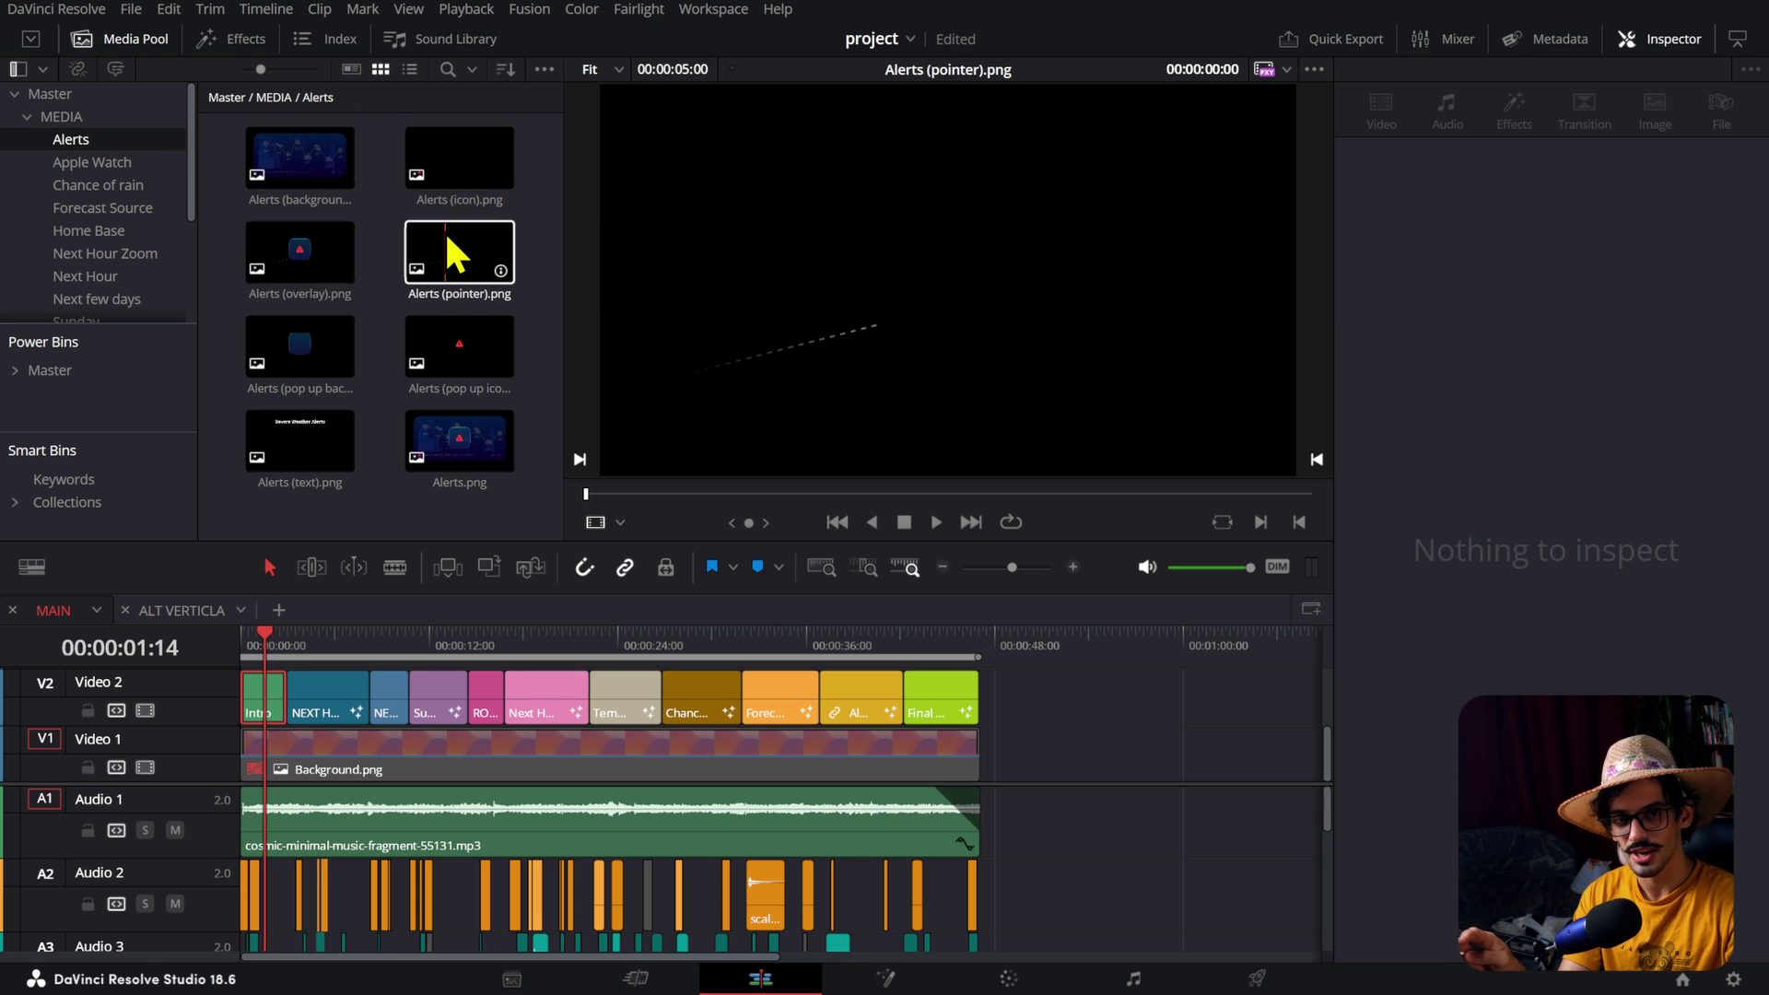
{"action": "right_click", "coordinate": [272, 707]}
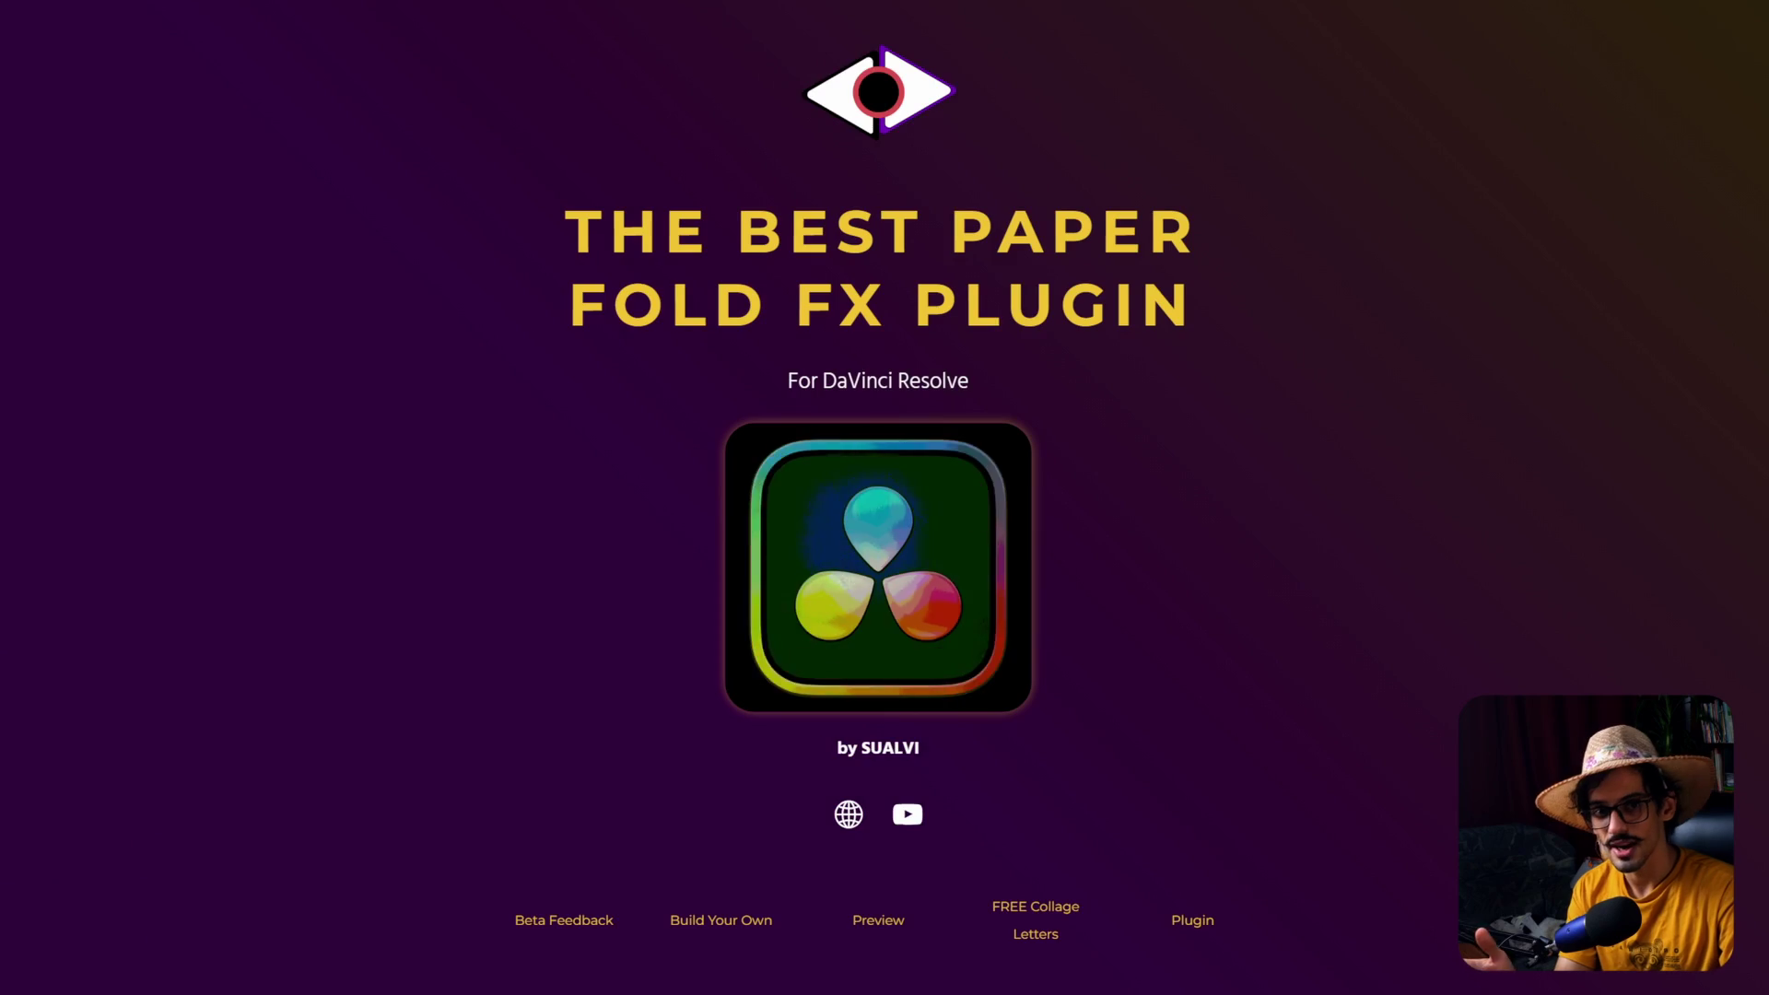
Step: Look through the Paper Fold FX plugin web page, from the beta comments down to the free animated letters
{"action": "scroll", "coordinate": [884, 498], "scroll_direction": "down", "scroll_amount": 10}
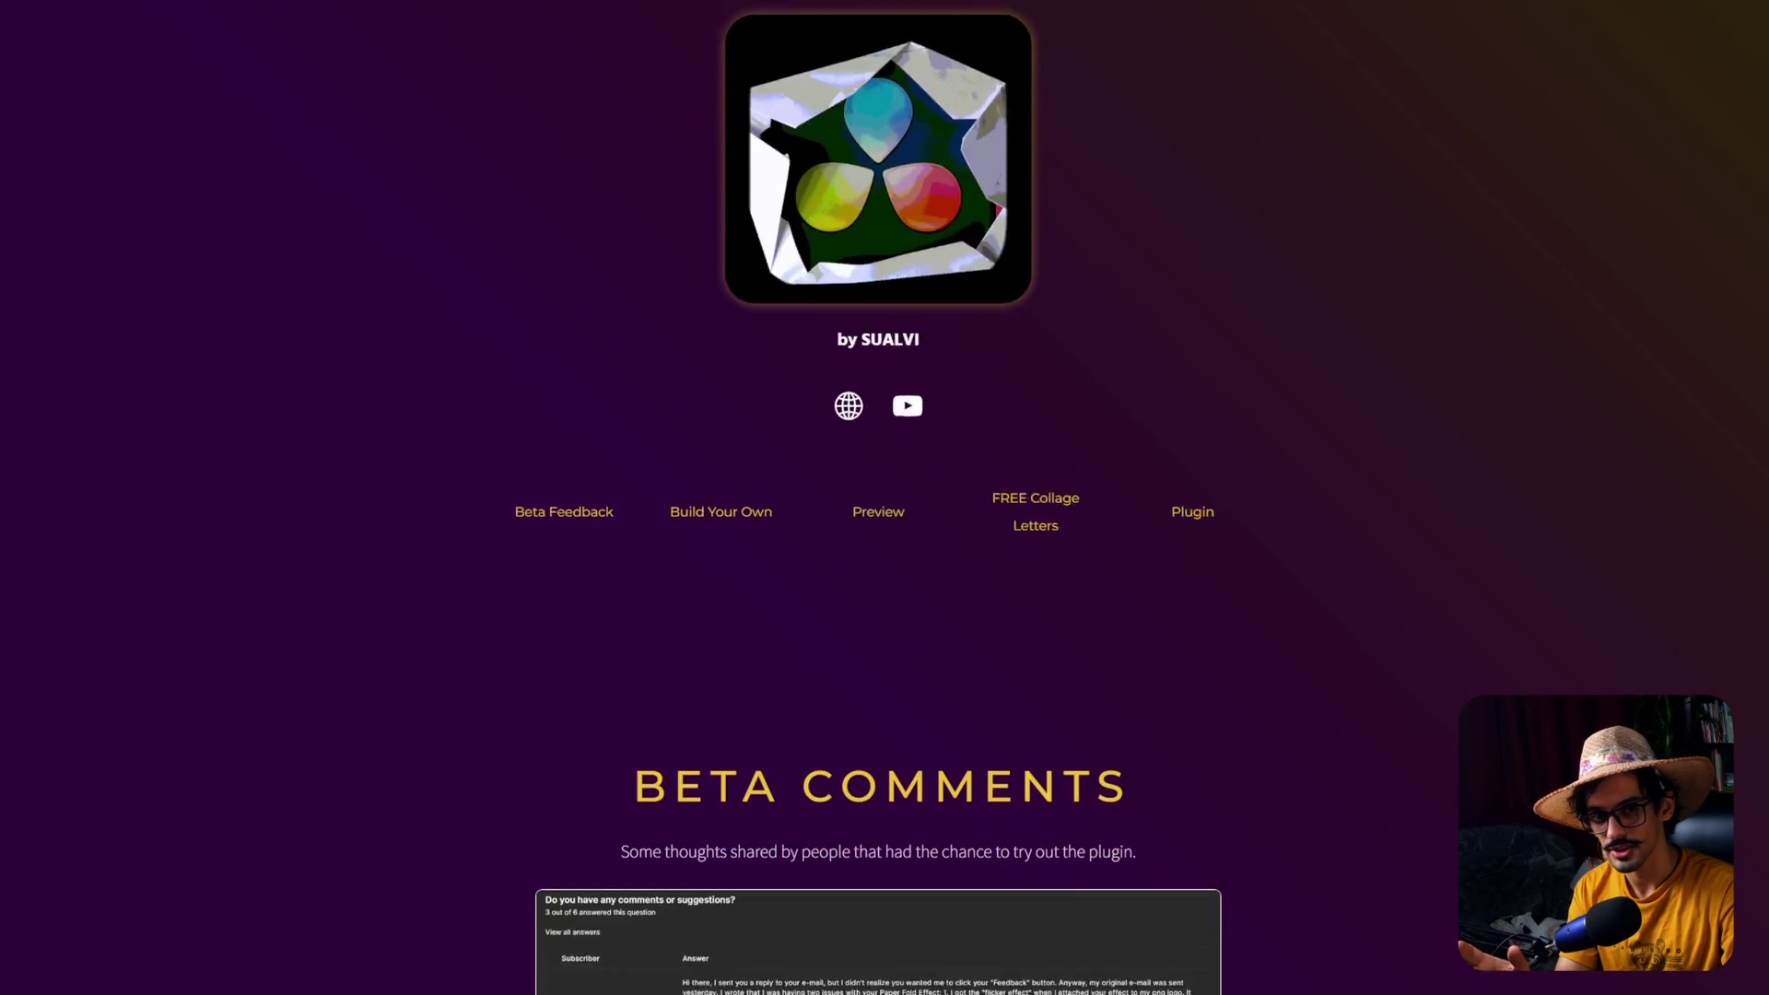
{"action": "scroll", "coordinate": [877, 498], "scroll_direction": "down", "scroll_amount": 9}
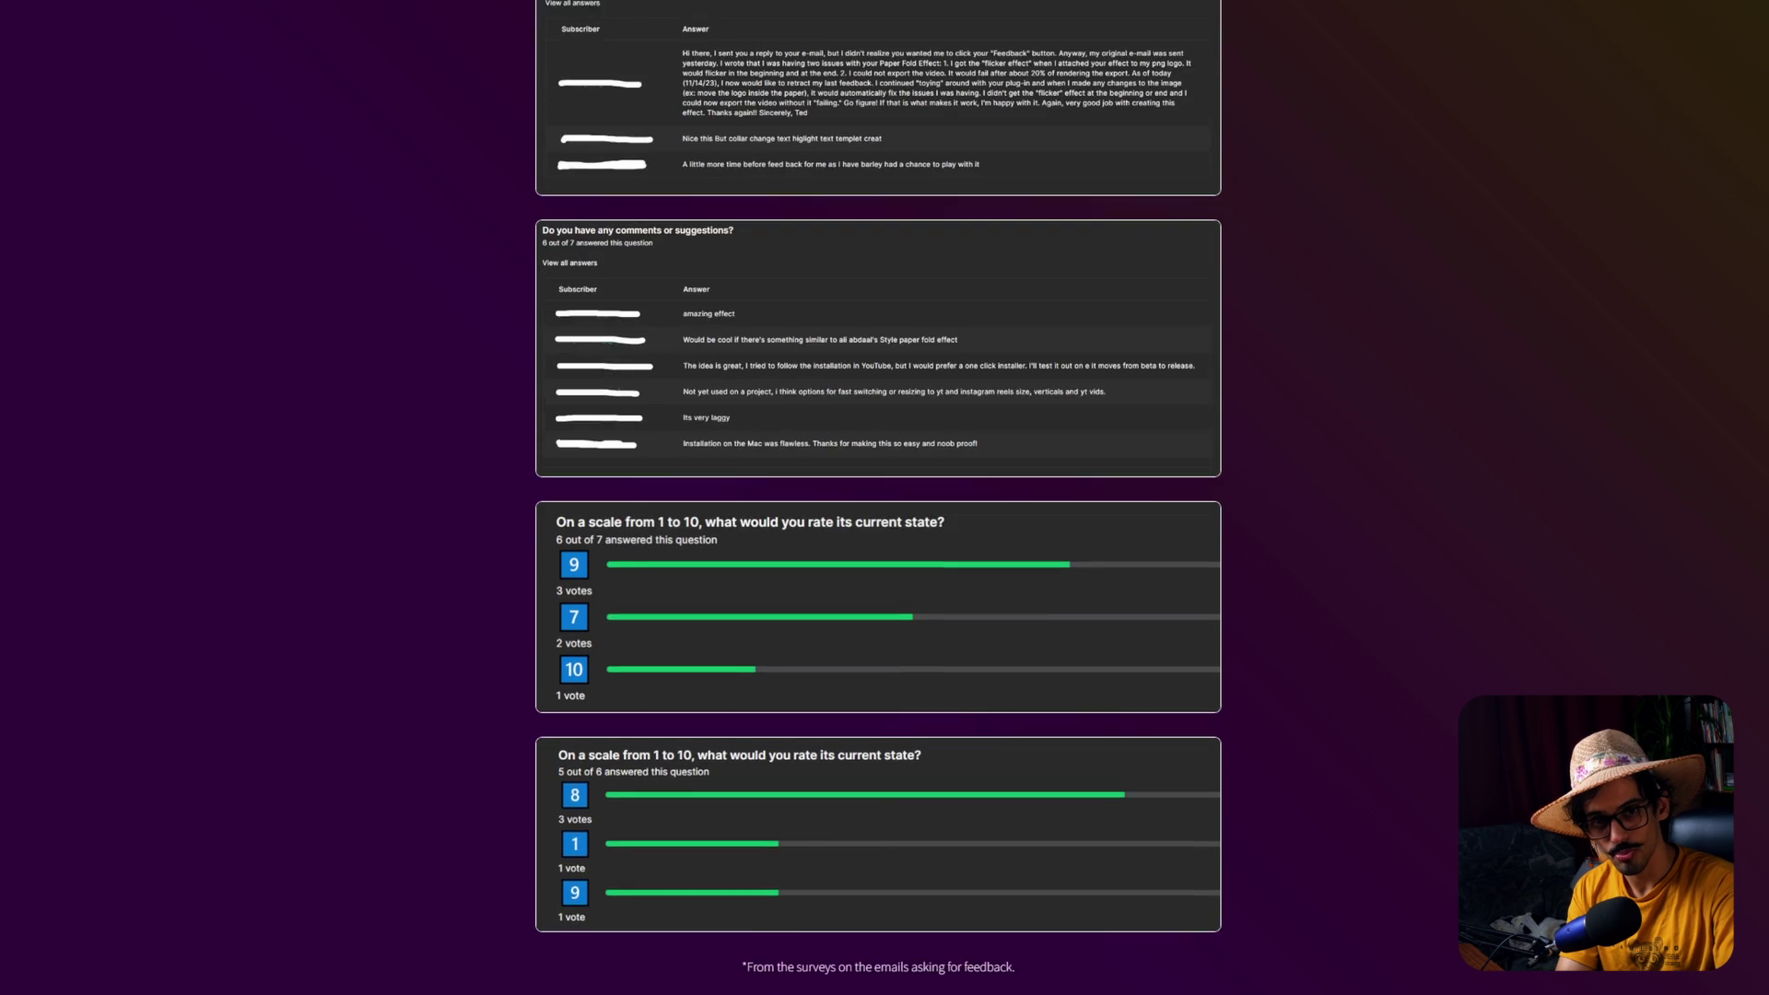
{"action": "scroll", "coordinate": [885, 498], "scroll_direction": "down", "scroll_amount": 8}
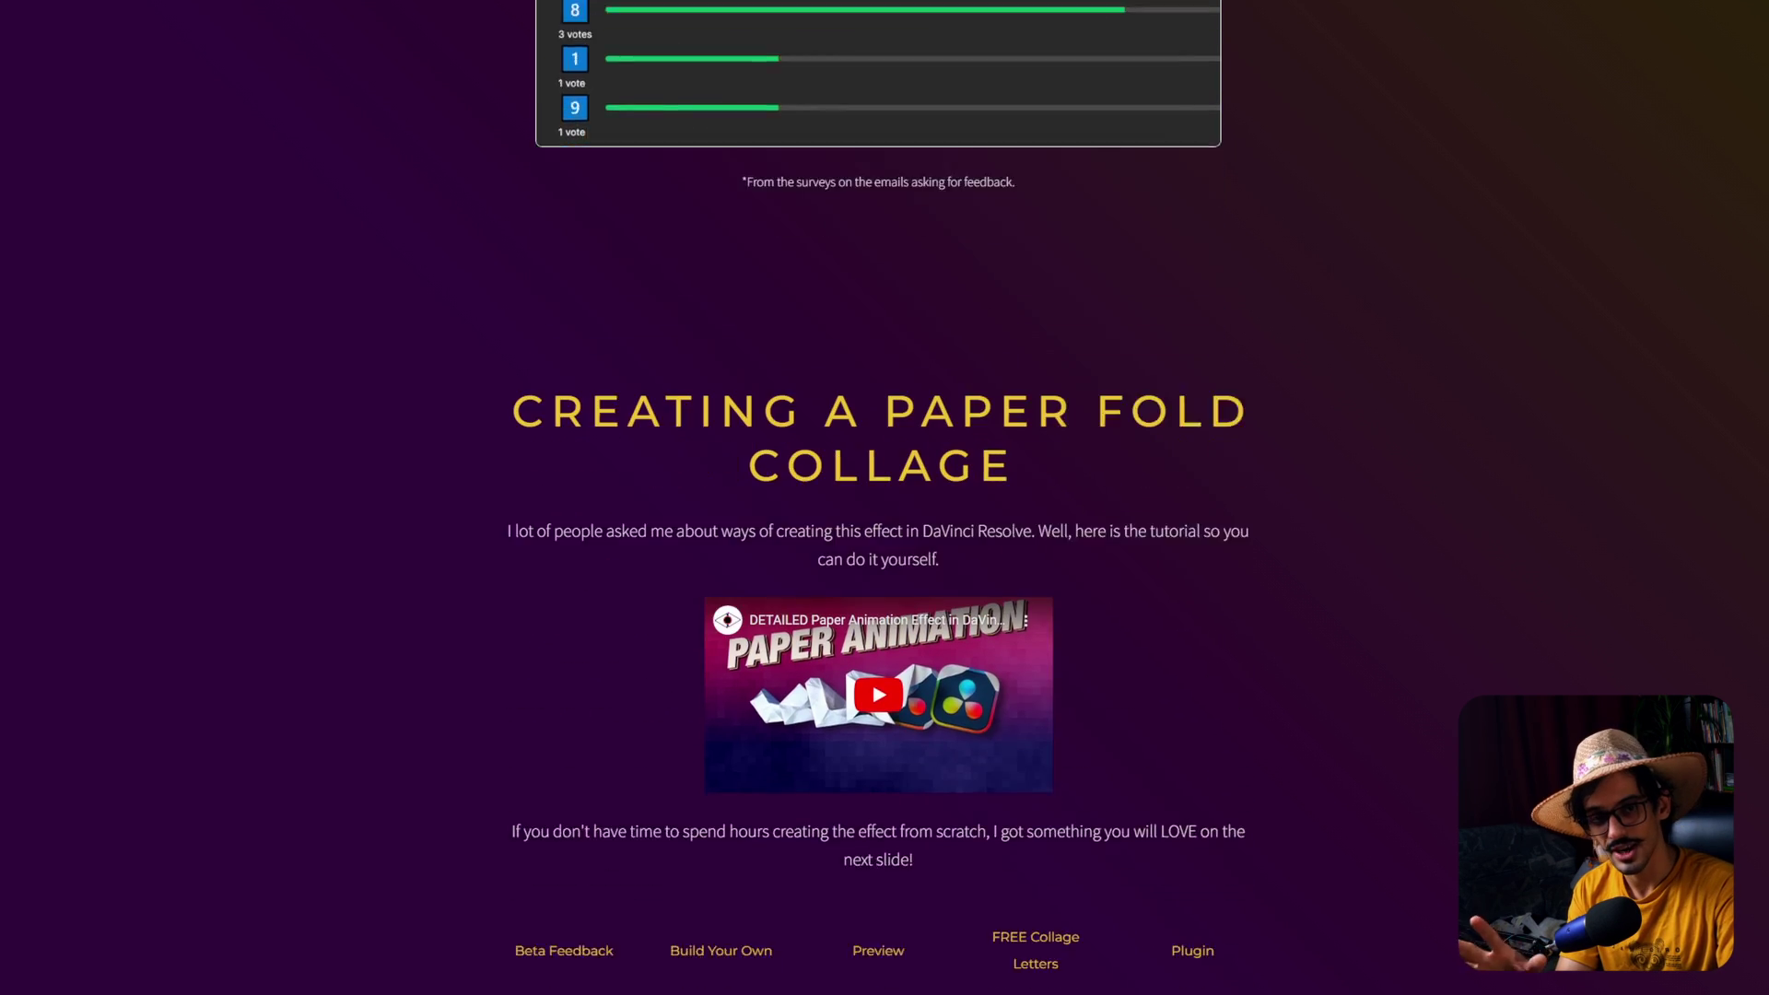
{"action": "scroll", "coordinate": [884, 498], "scroll_direction": "down", "scroll_amount": 12}
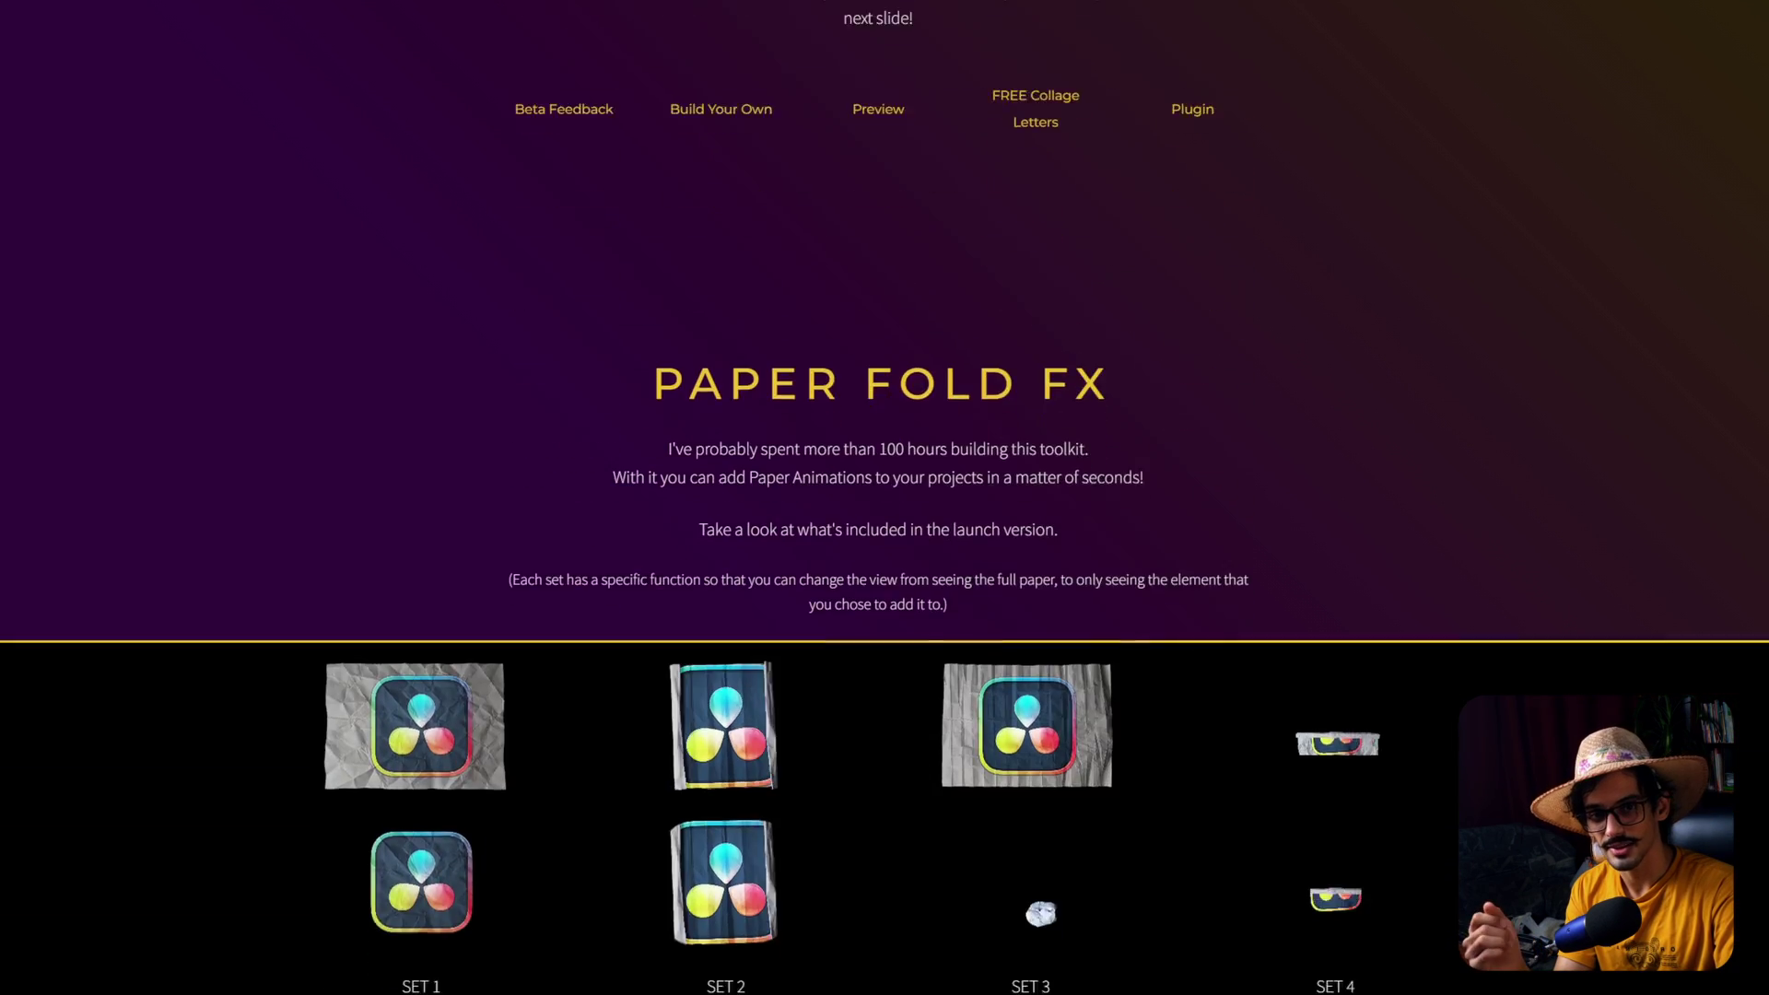
{"action": "scroll", "coordinate": [885, 498], "scroll_direction": "down", "scroll_amount": 8}
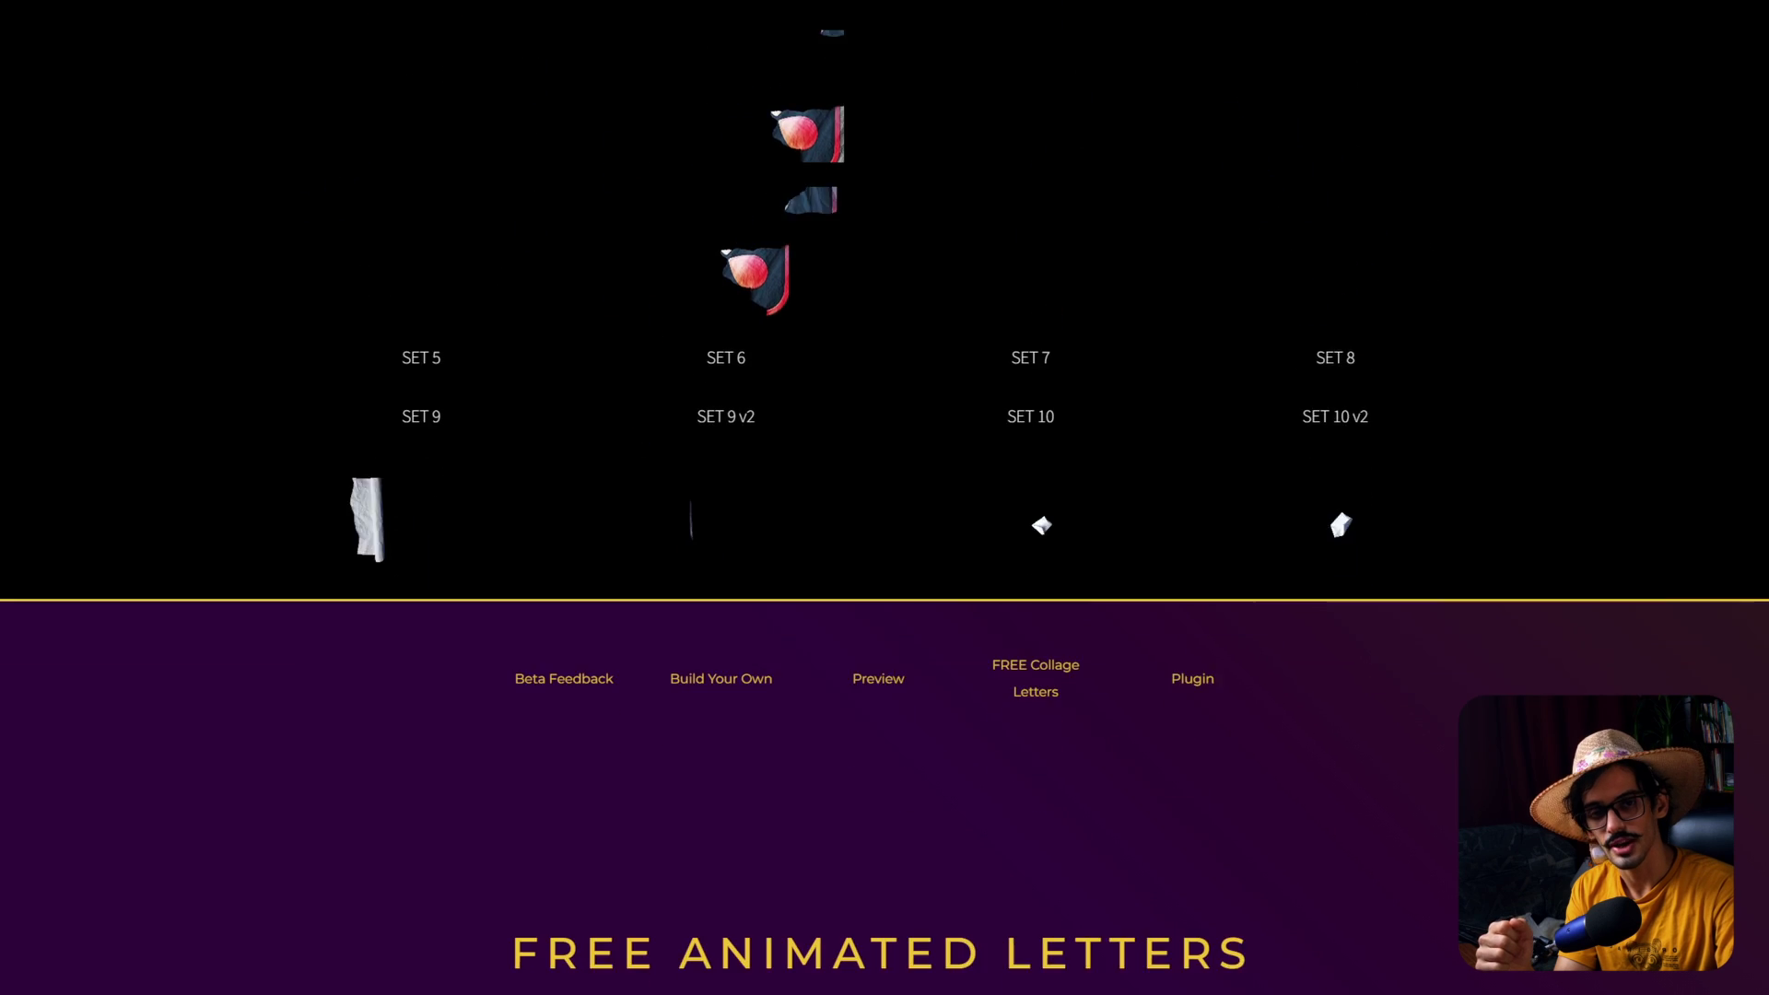
{"action": "scroll", "coordinate": [885, 497], "scroll_direction": "down", "scroll_amount": 5}
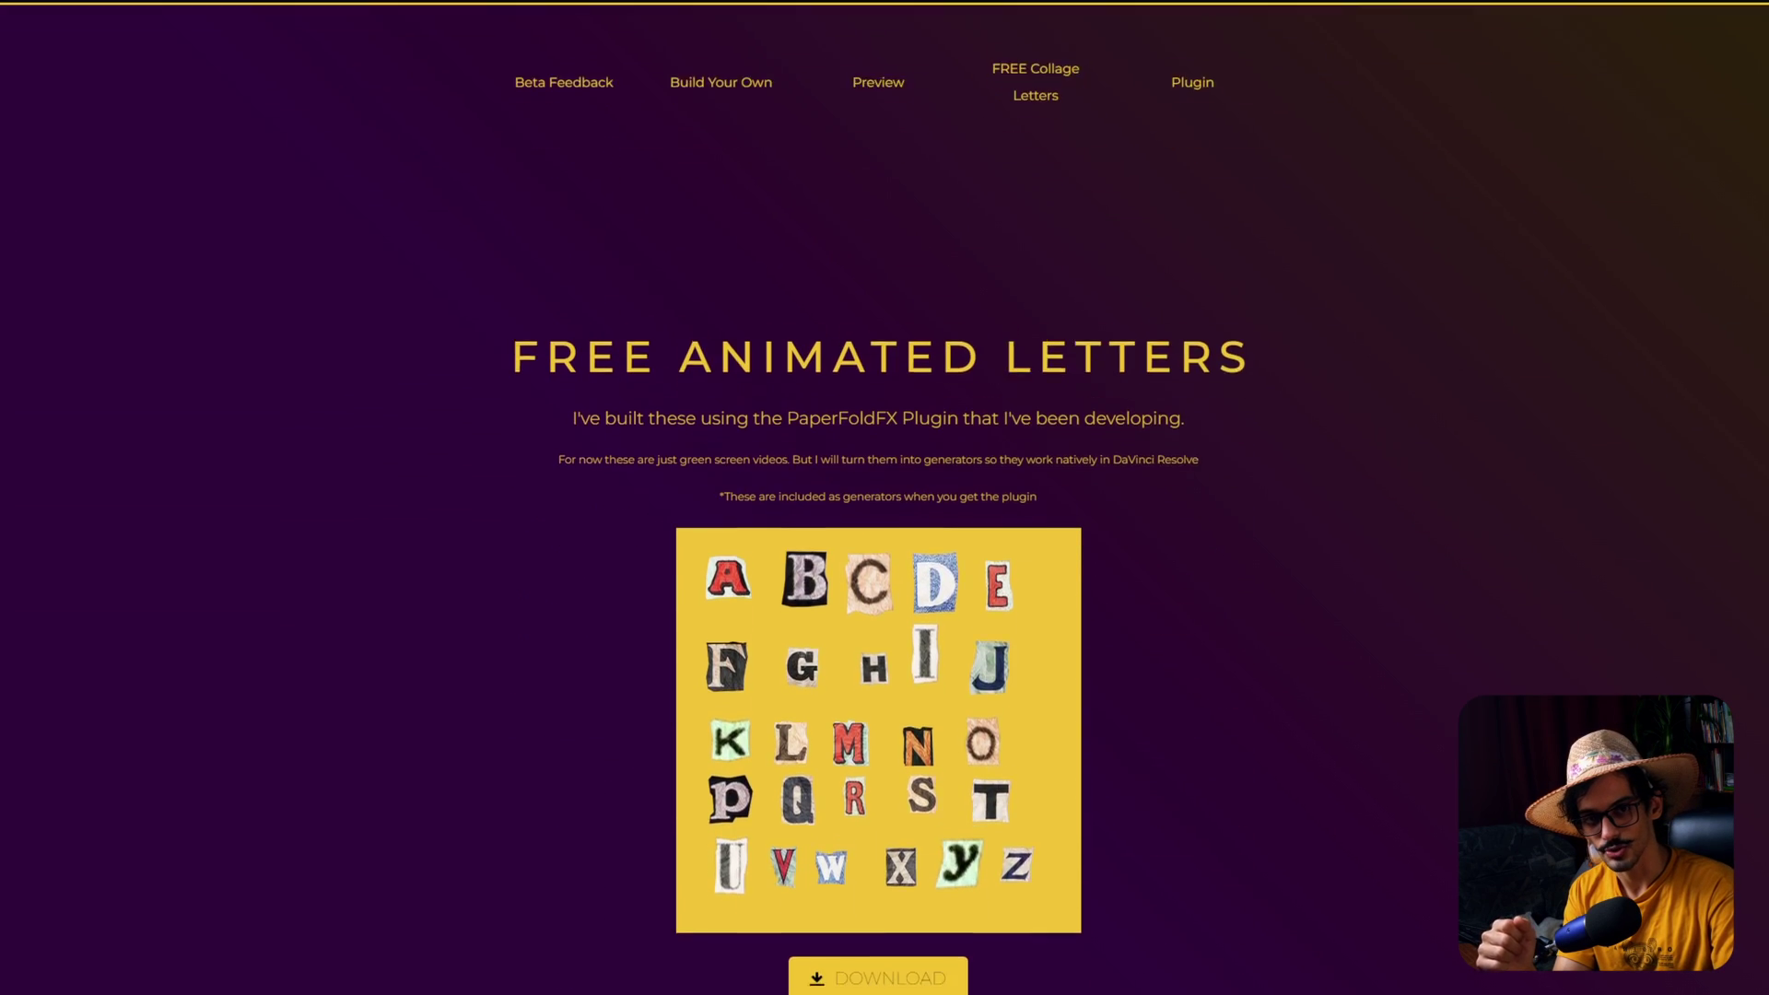
{"action": "scroll", "coordinate": [884, 498], "scroll_direction": "up", "scroll_amount": 2}
{"action": "scroll", "coordinate": [885, 497], "scroll_direction": "up", "scroll_amount": 4}
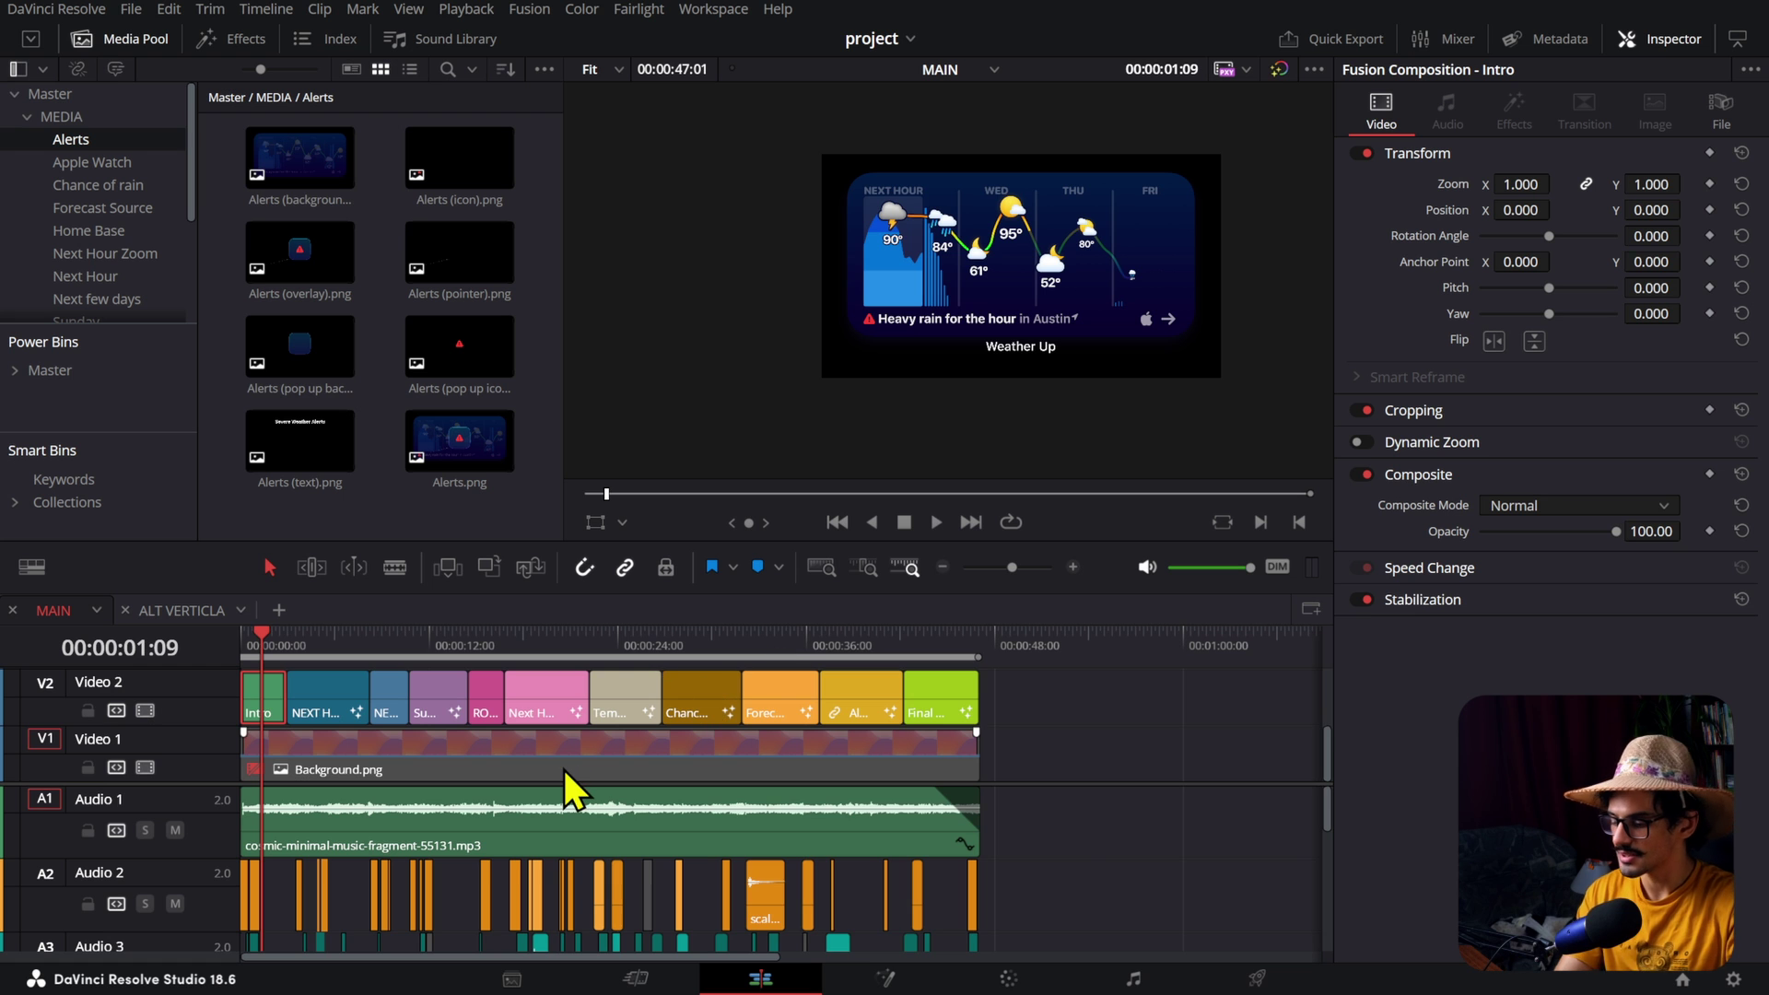
Step: Review the scene clips on the MAIN timeline by scrubbing from NEXT FEW DAYS to Temperature Line and back to Next Hour2
{"action": "scroll", "coordinate": [564, 770], "scroll_direction": "up", "scroll_amount": 5}
{"action": "left_click_drag", "start_coordinate": [525, 656], "coordinate": [573, 656]}
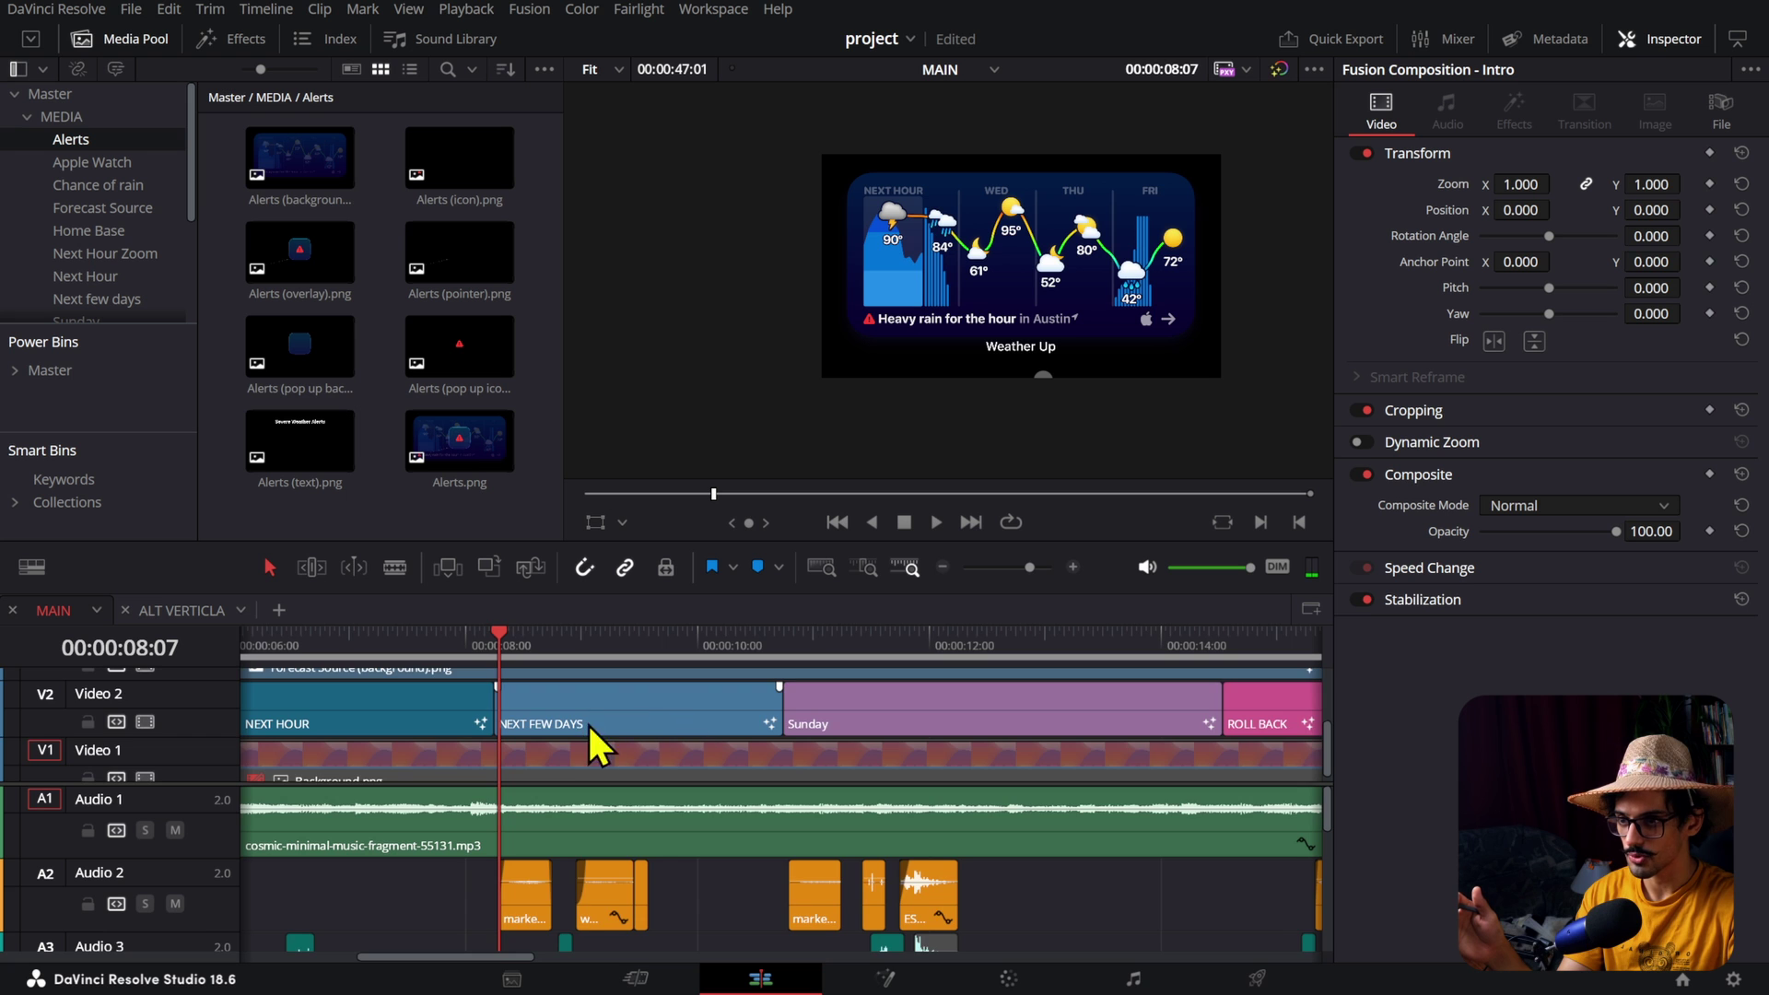
{"action": "scroll", "coordinate": [383, 746], "scroll_direction": "right", "scroll_amount": 5}
{"action": "left_click_drag", "start_coordinate": [921, 648], "coordinate": [1218, 654]}
{"action": "scroll", "coordinate": [1170, 711], "scroll_direction": "right", "scroll_amount": 10}
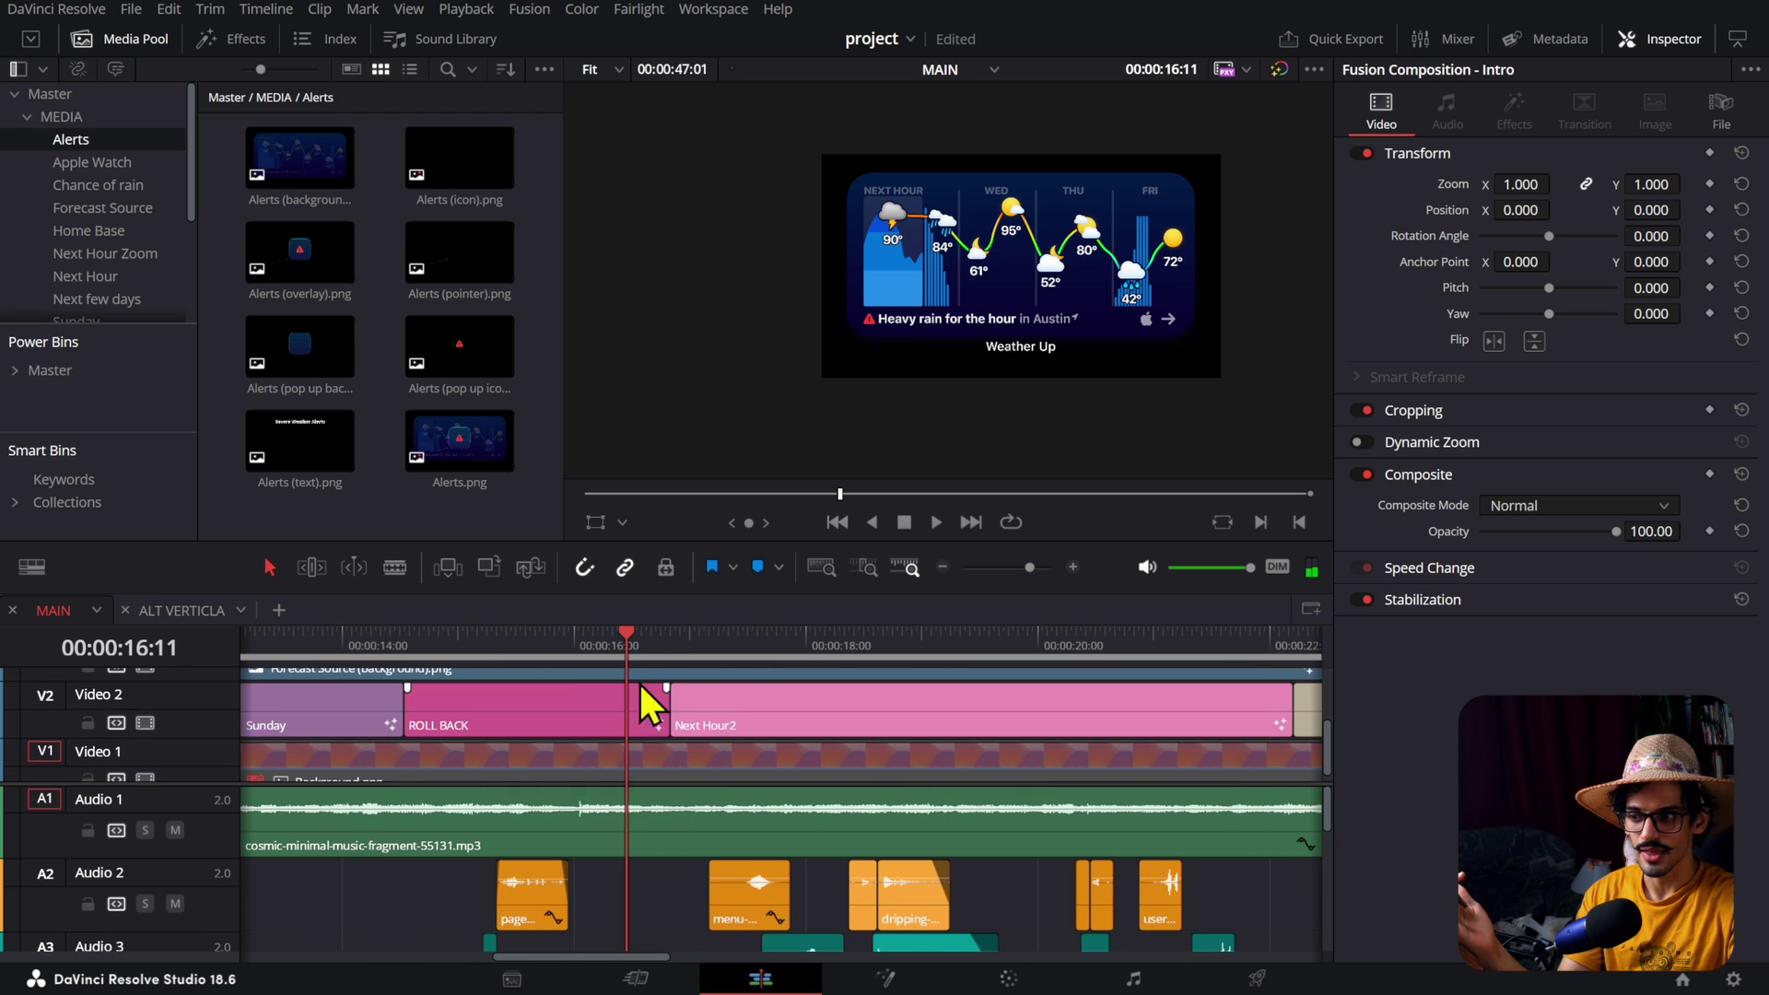
{"action": "left_click_drag", "start_coordinate": [680, 646], "coordinate": [633, 650]}
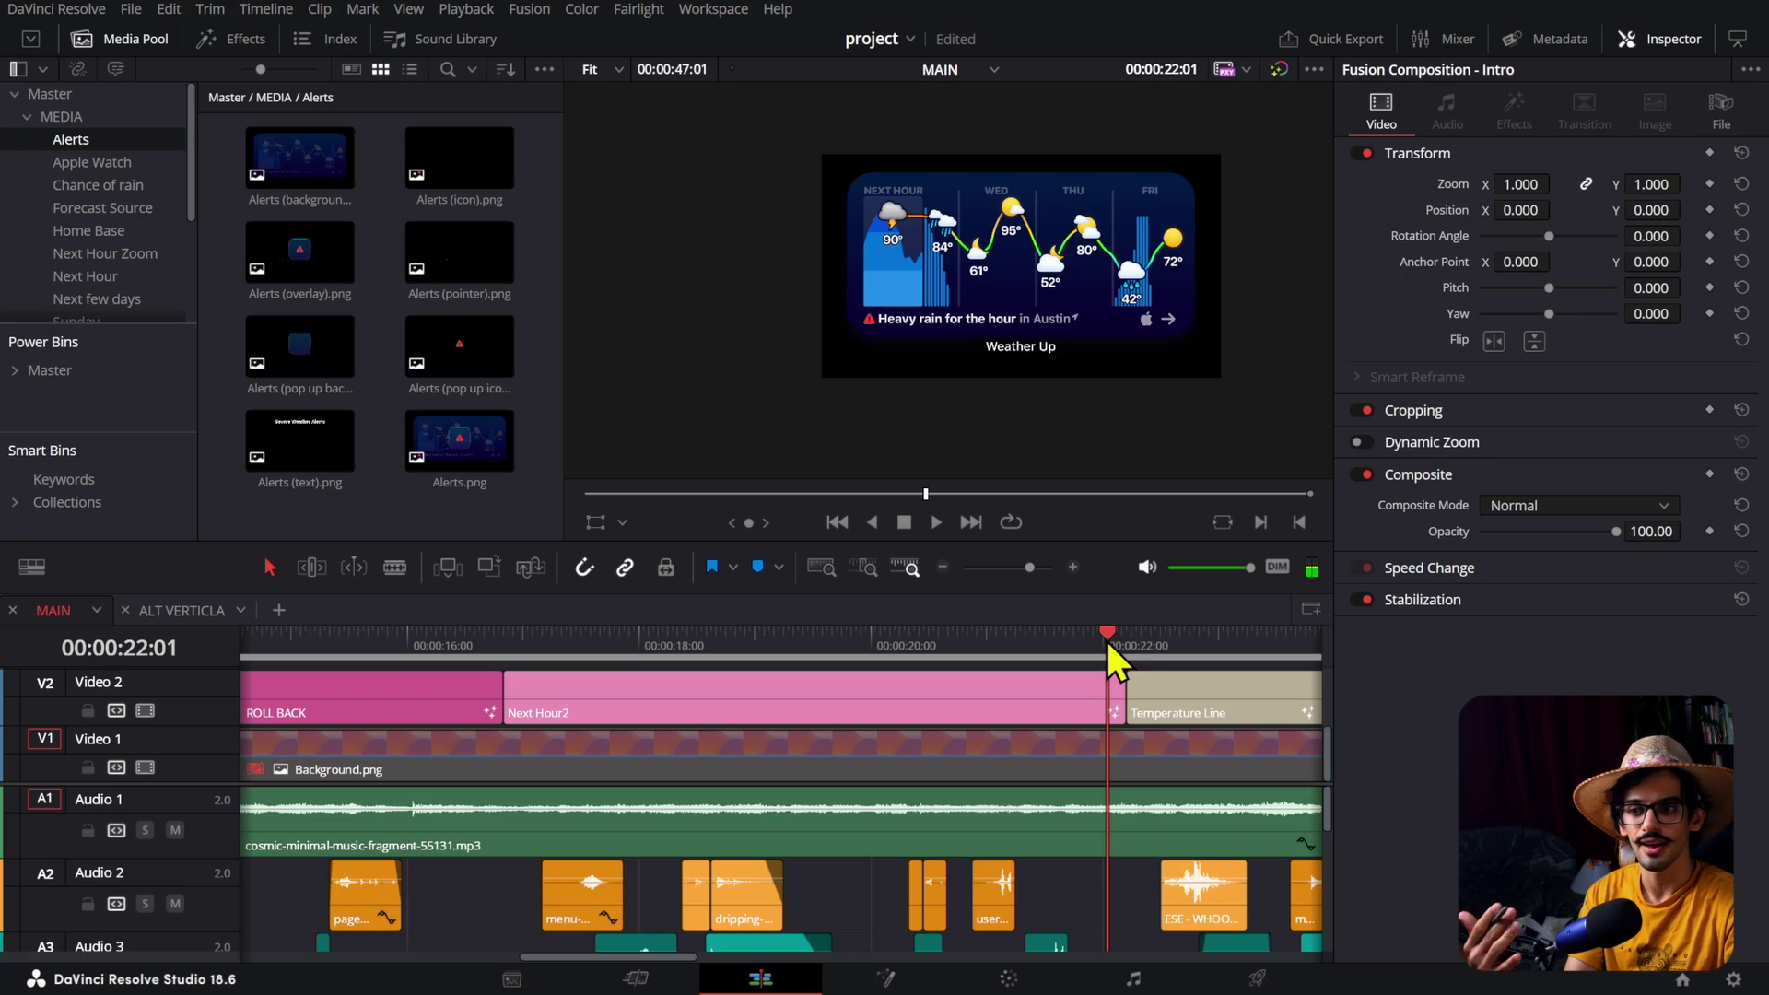
{"action": "left_click_drag", "start_coordinate": [1107, 639], "coordinate": [1150, 649]}
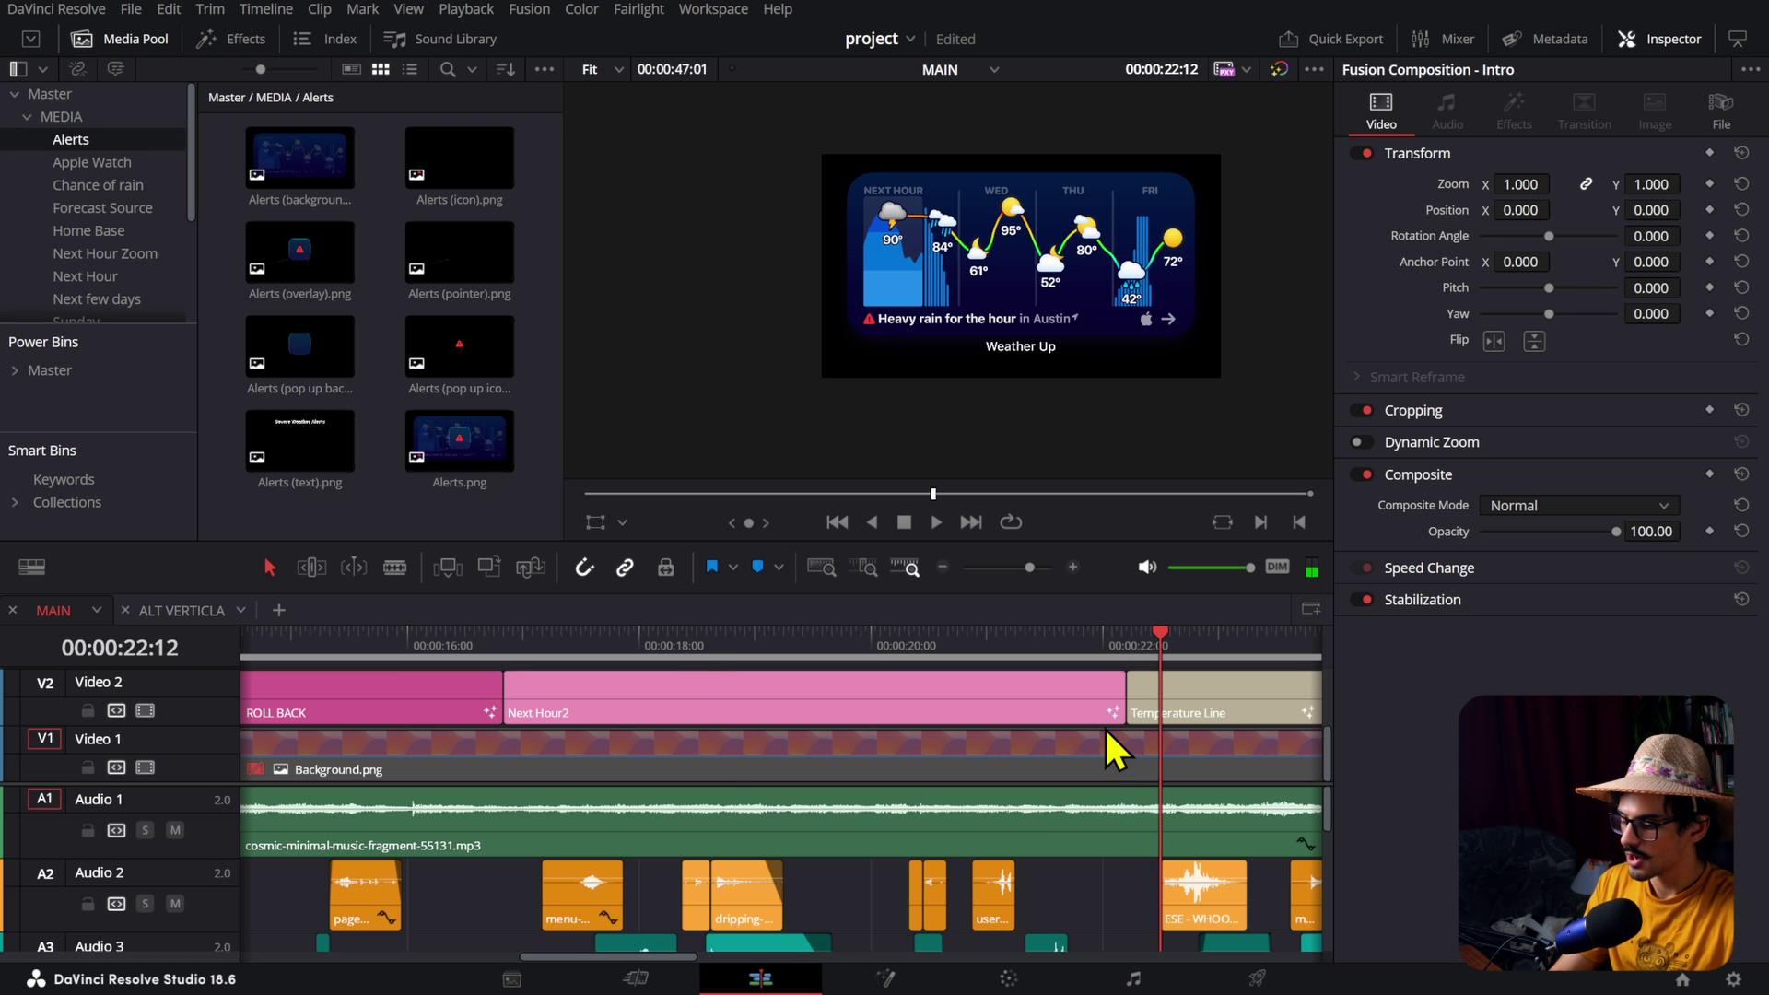
{"action": "key", "text": "ctrl+minus"}
{"action": "key", "text": "ctrl+minus"}
{"action": "key", "text": "ctrl+minus"}
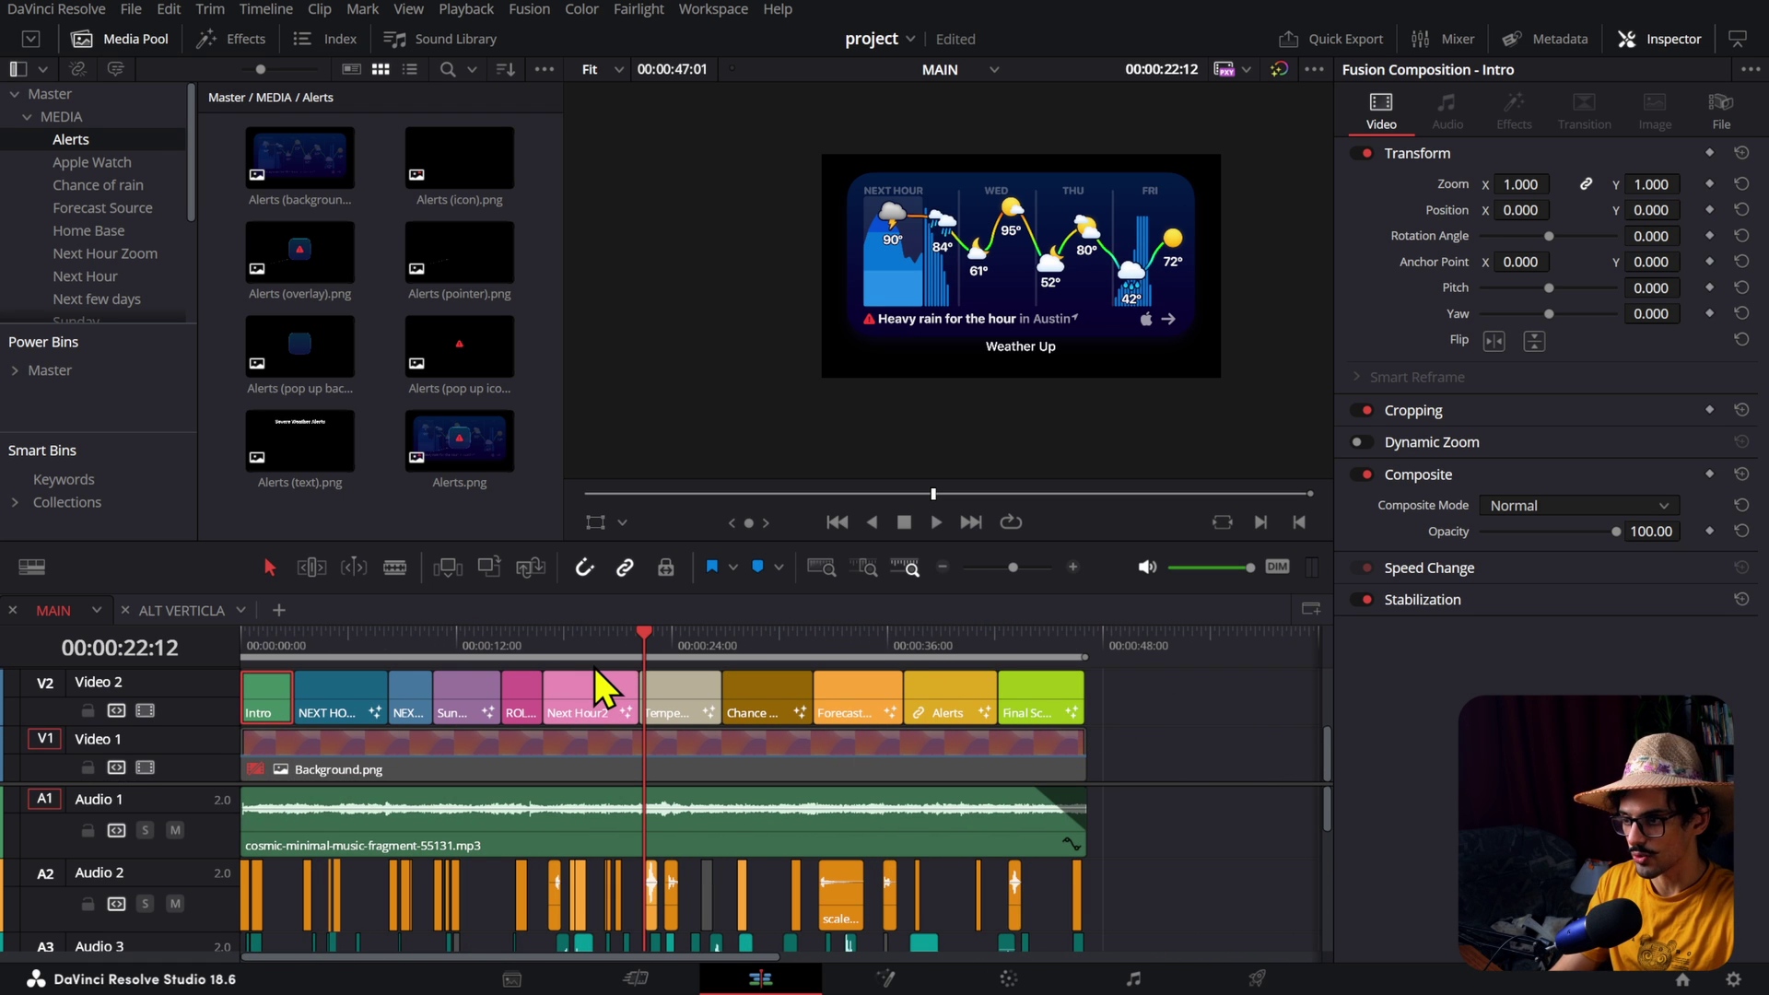
{"action": "left_click_drag", "start_coordinate": [595, 651], "coordinate": [582, 654]}
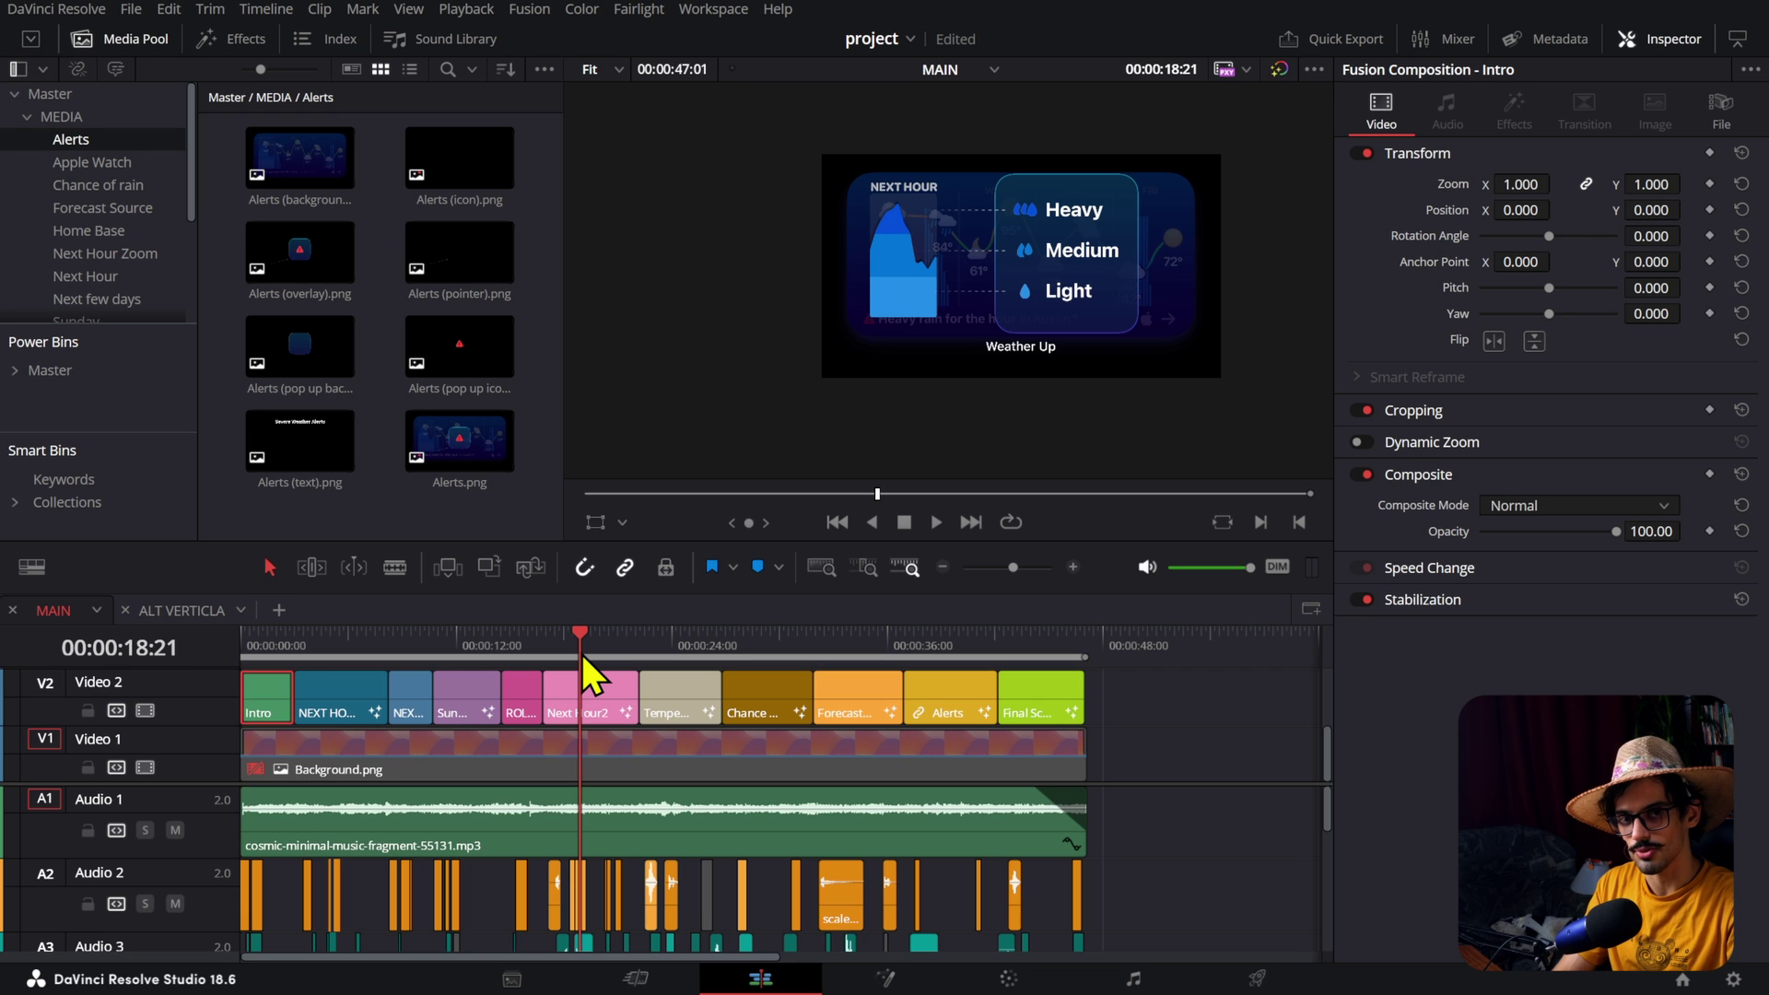
Step: Open the Intro clip's composition in Fusion and select the NextHour media node
{"action": "left_click", "coordinate": [265, 645]}
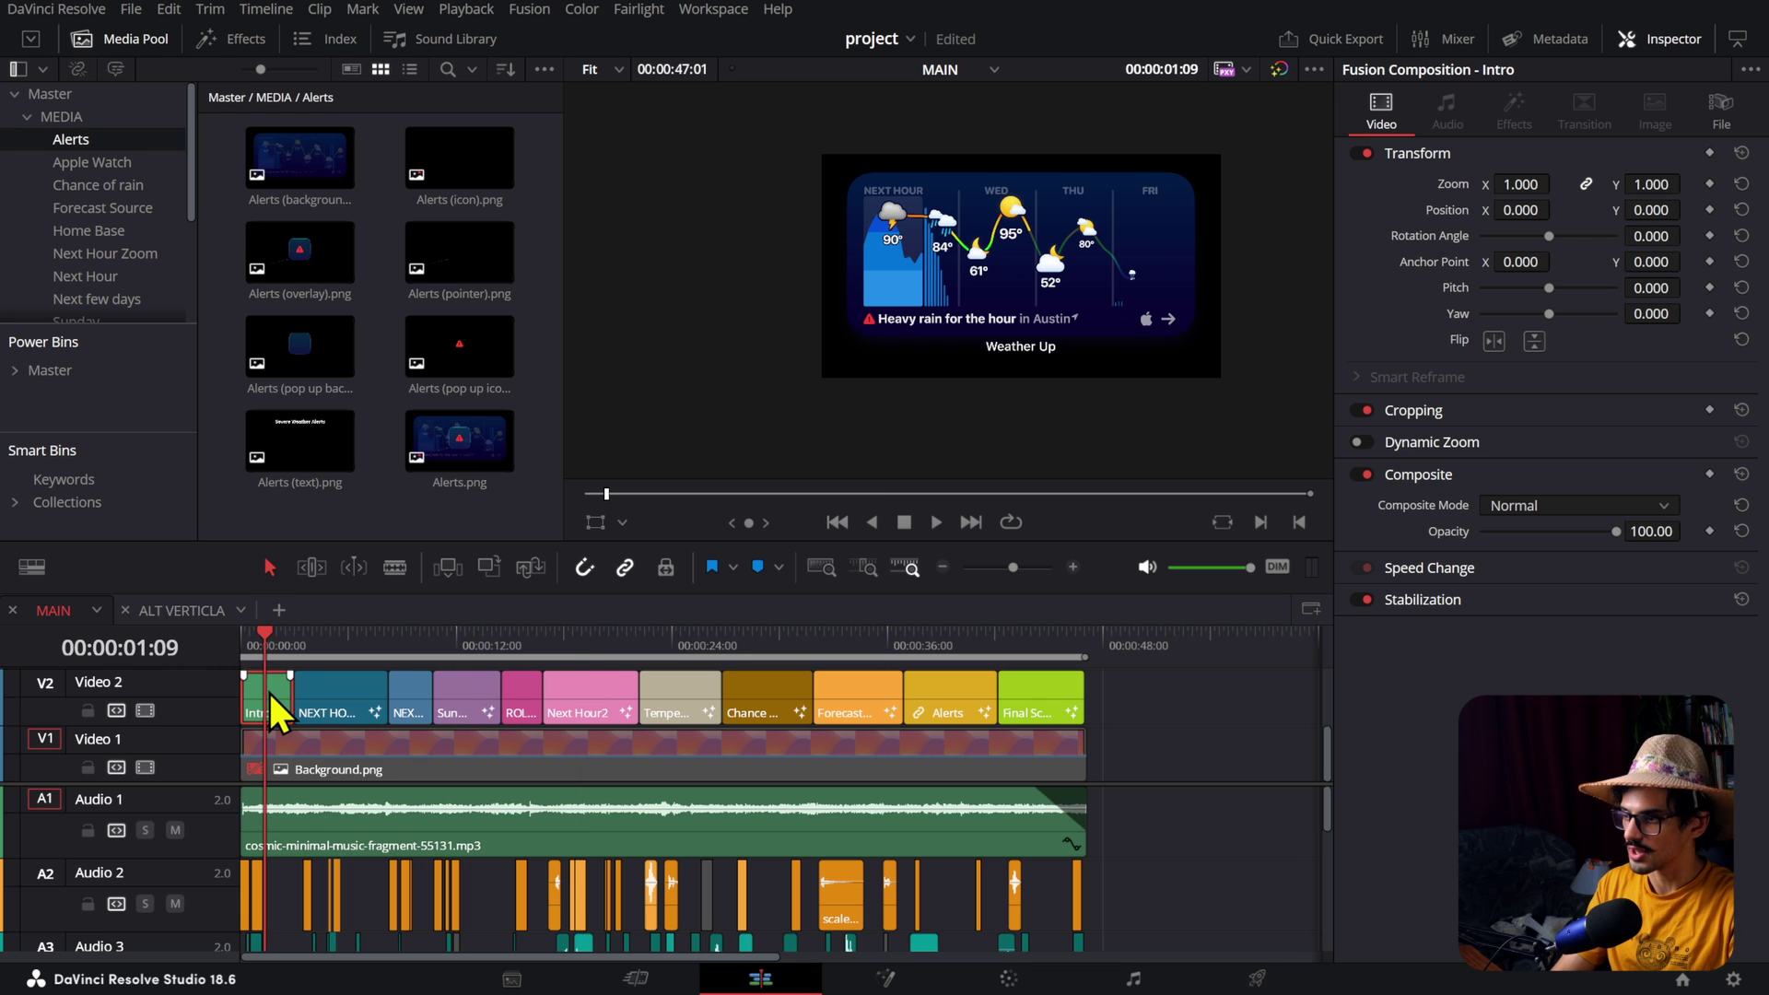
{"action": "right_click", "coordinate": [273, 687]}
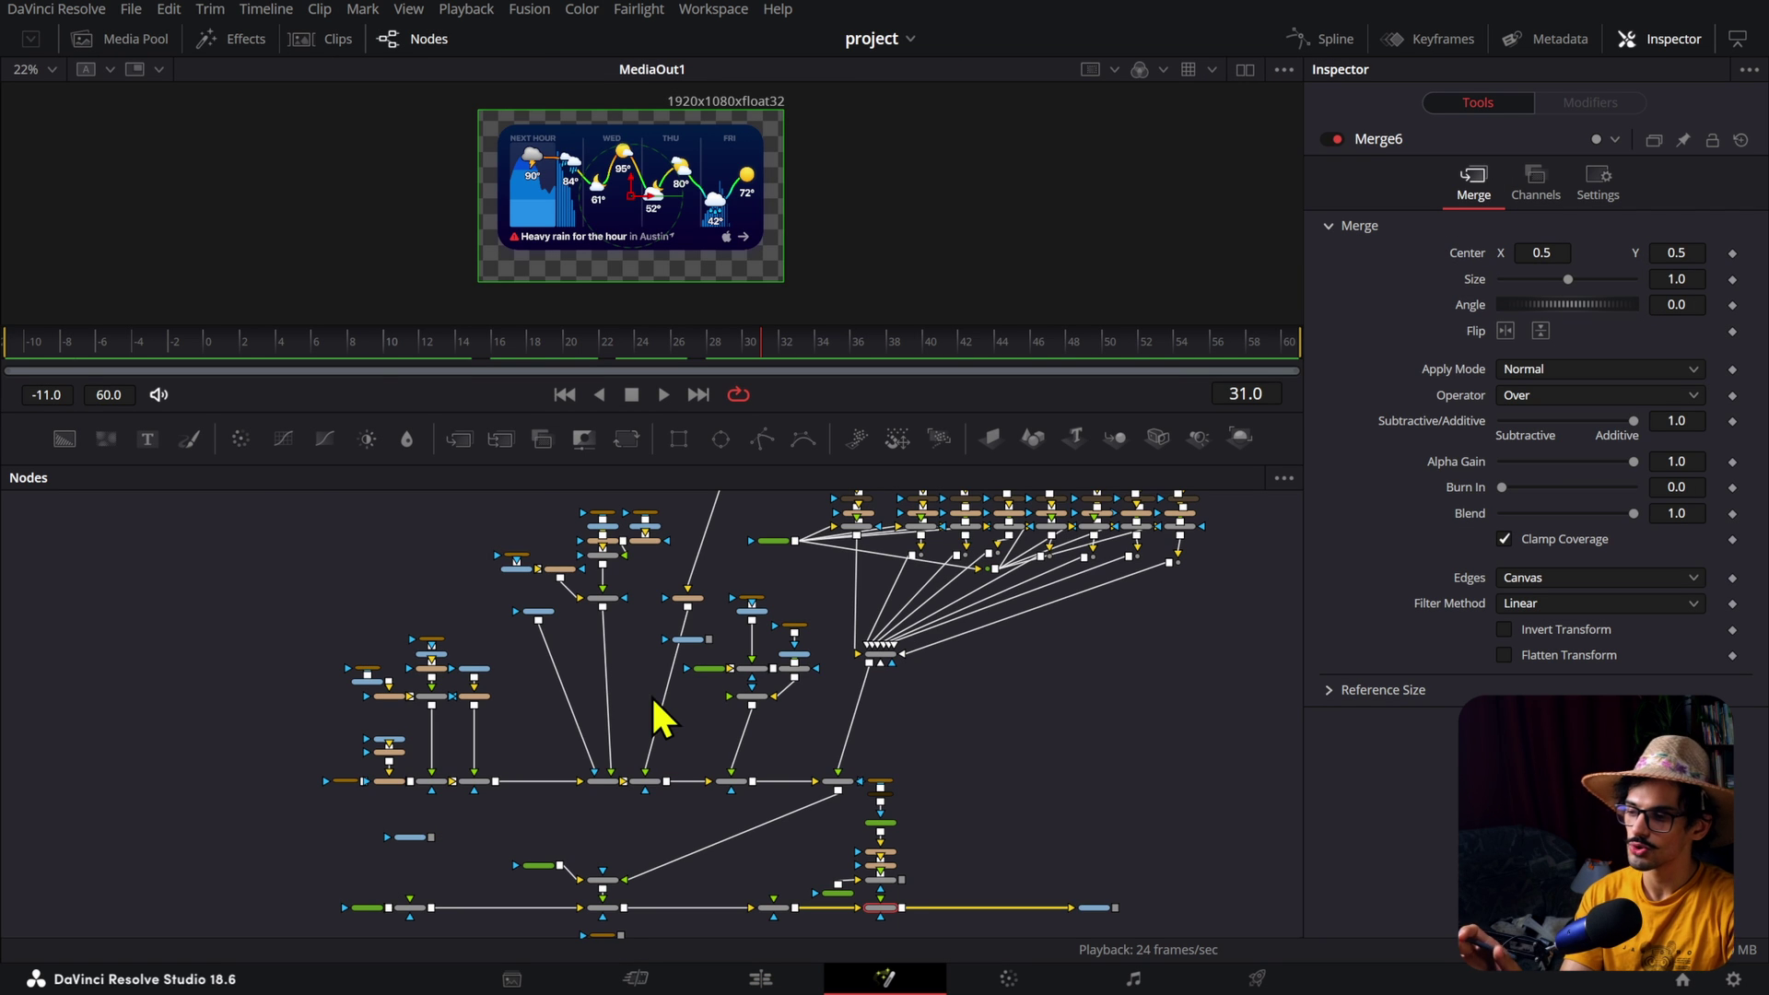
{"action": "scroll", "coordinate": [373, 671], "scroll_direction": "up", "scroll_amount": 6}
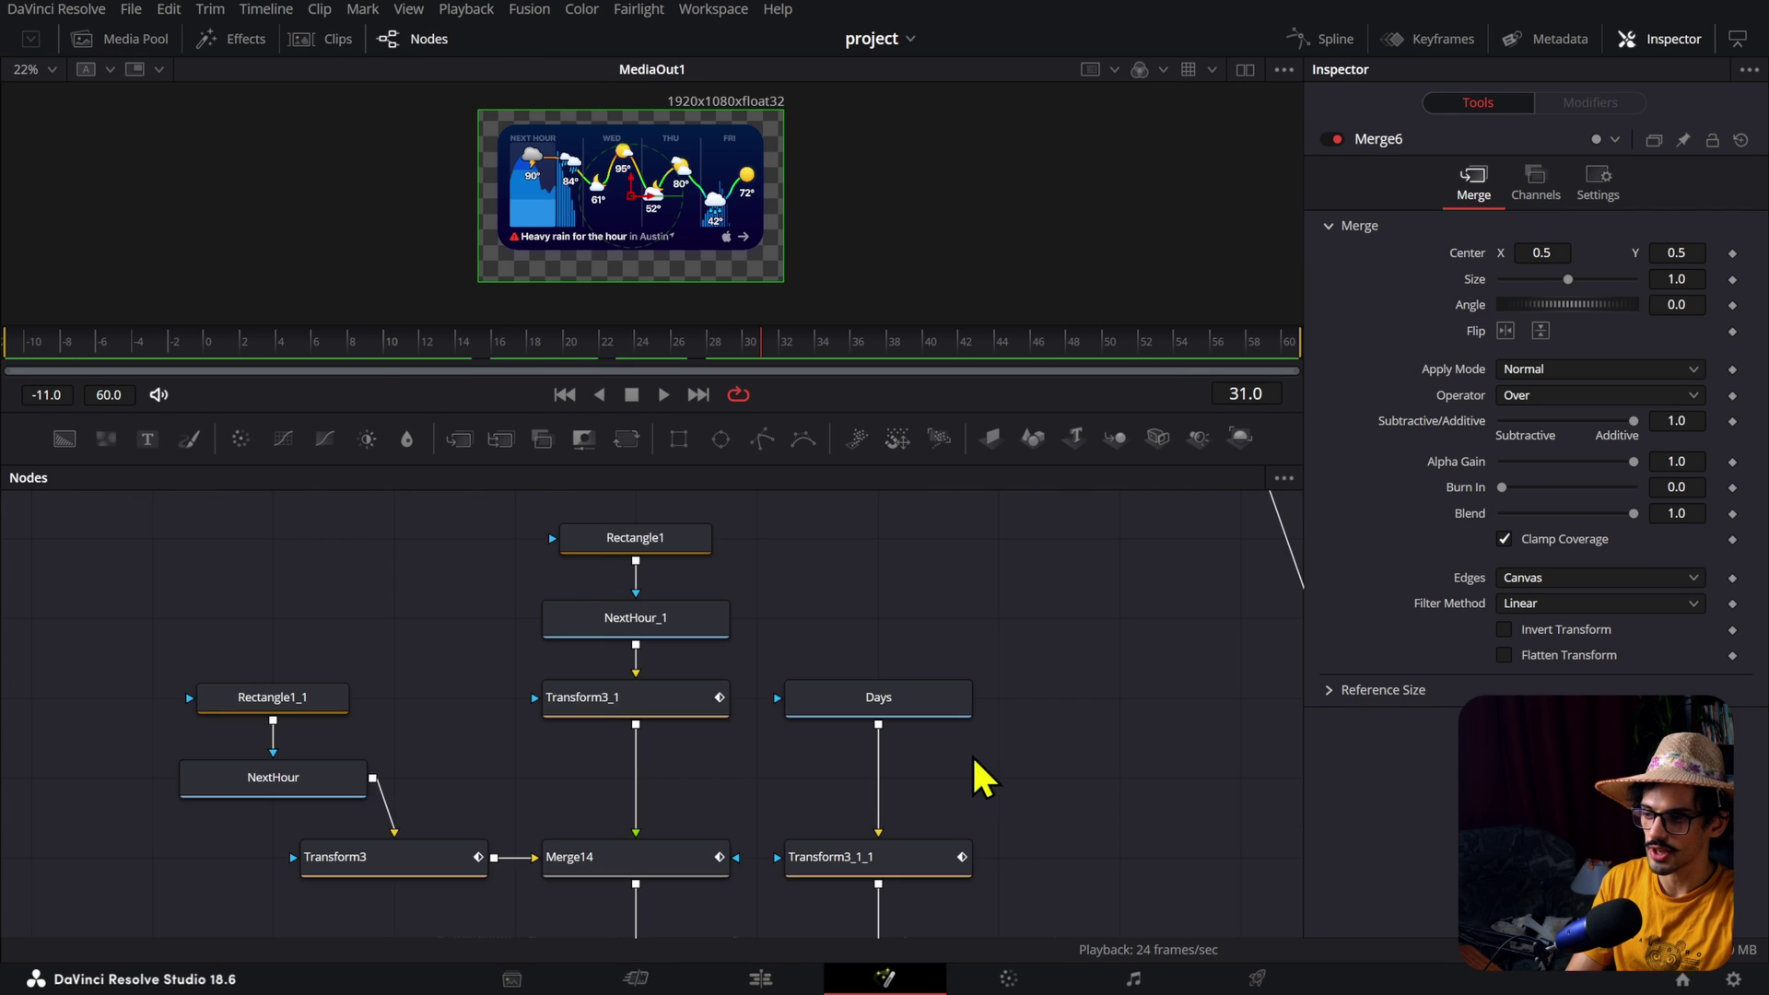
{"action": "scroll", "coordinate": [890, 737], "scroll_direction": "down", "scroll_amount": 3}
{"action": "left_click", "coordinate": [545, 751]}
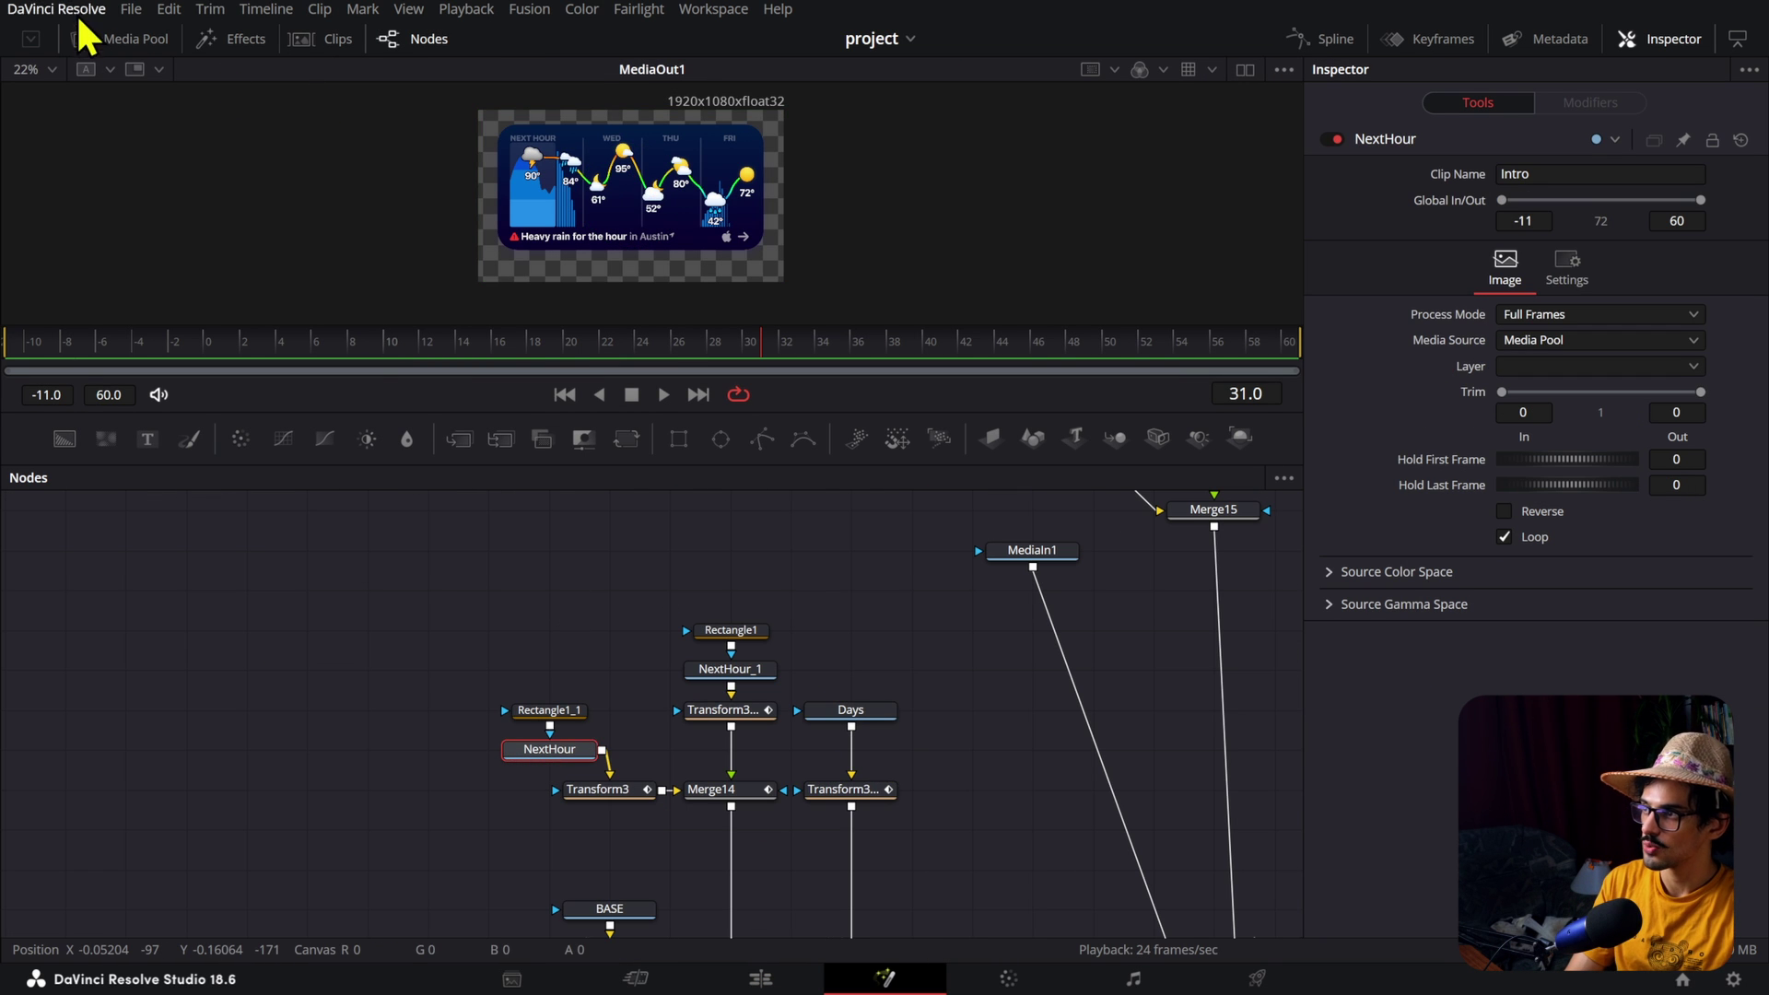
Step: Add the Alerts pop-up icon image to the node graph as a looping media node and show it in the viewer
{"action": "left_click", "coordinate": [124, 41]}
{"action": "left_click_drag", "start_coordinate": [217, 230], "coordinate": [316, 652]}
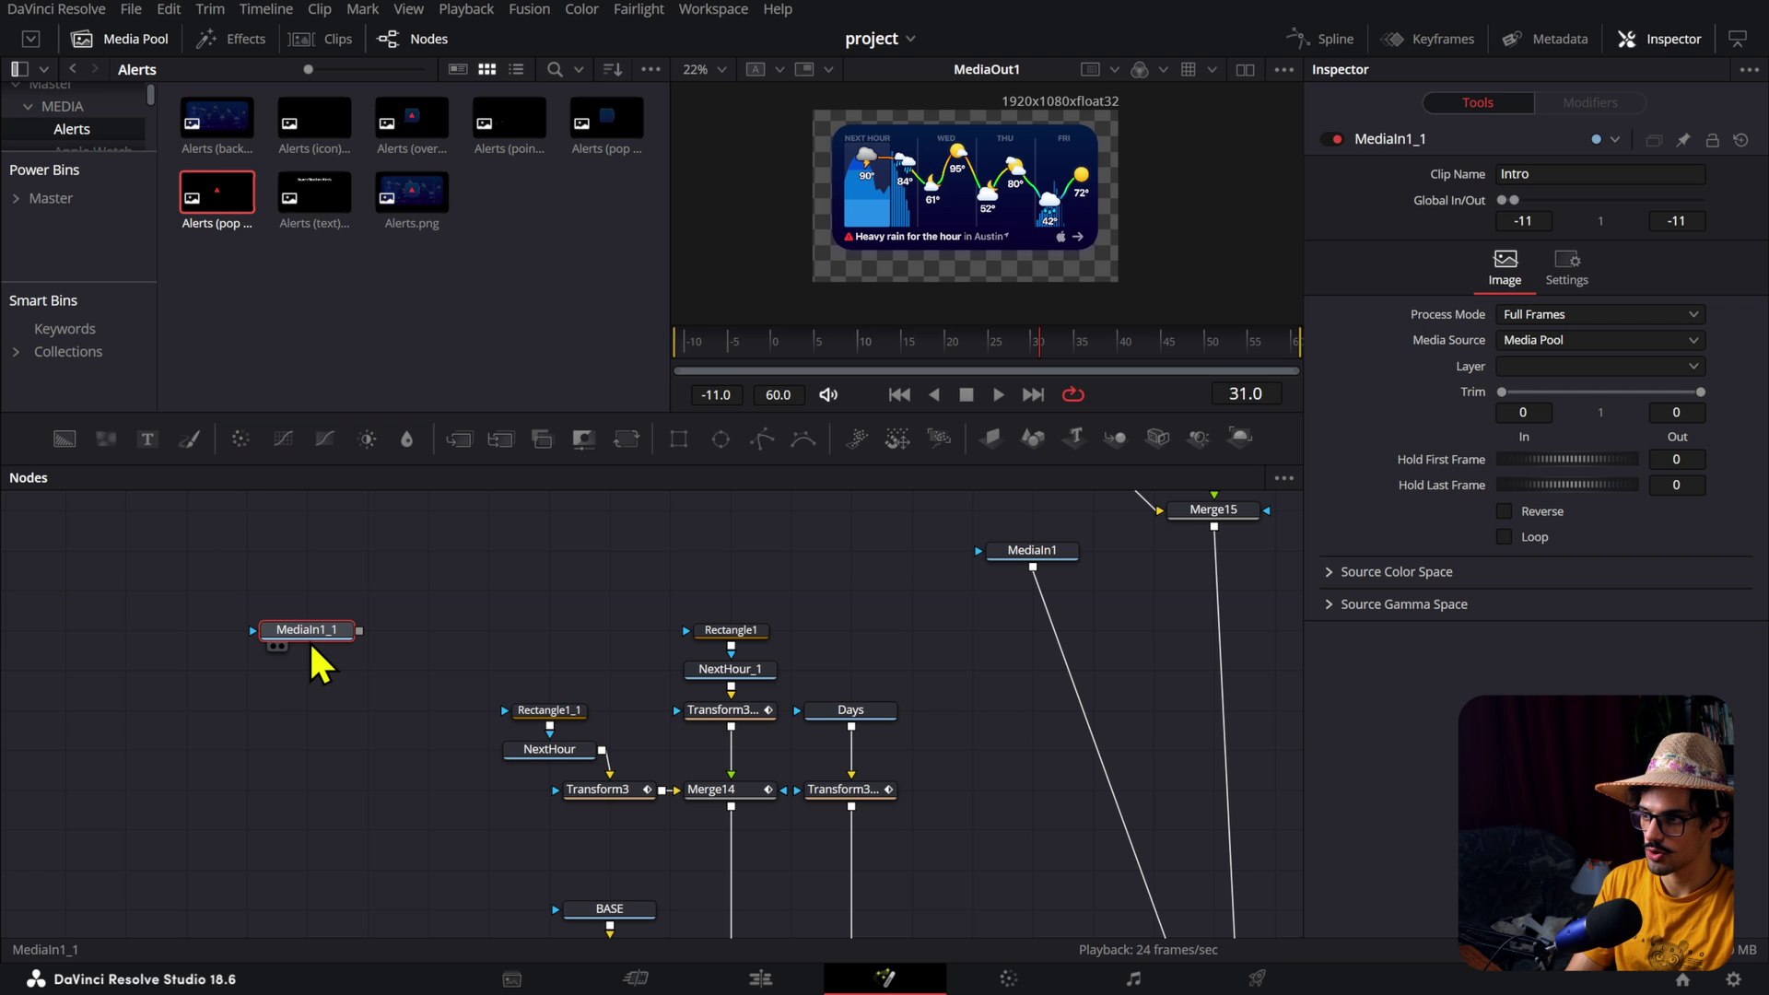
{"action": "key", "text": "2"}
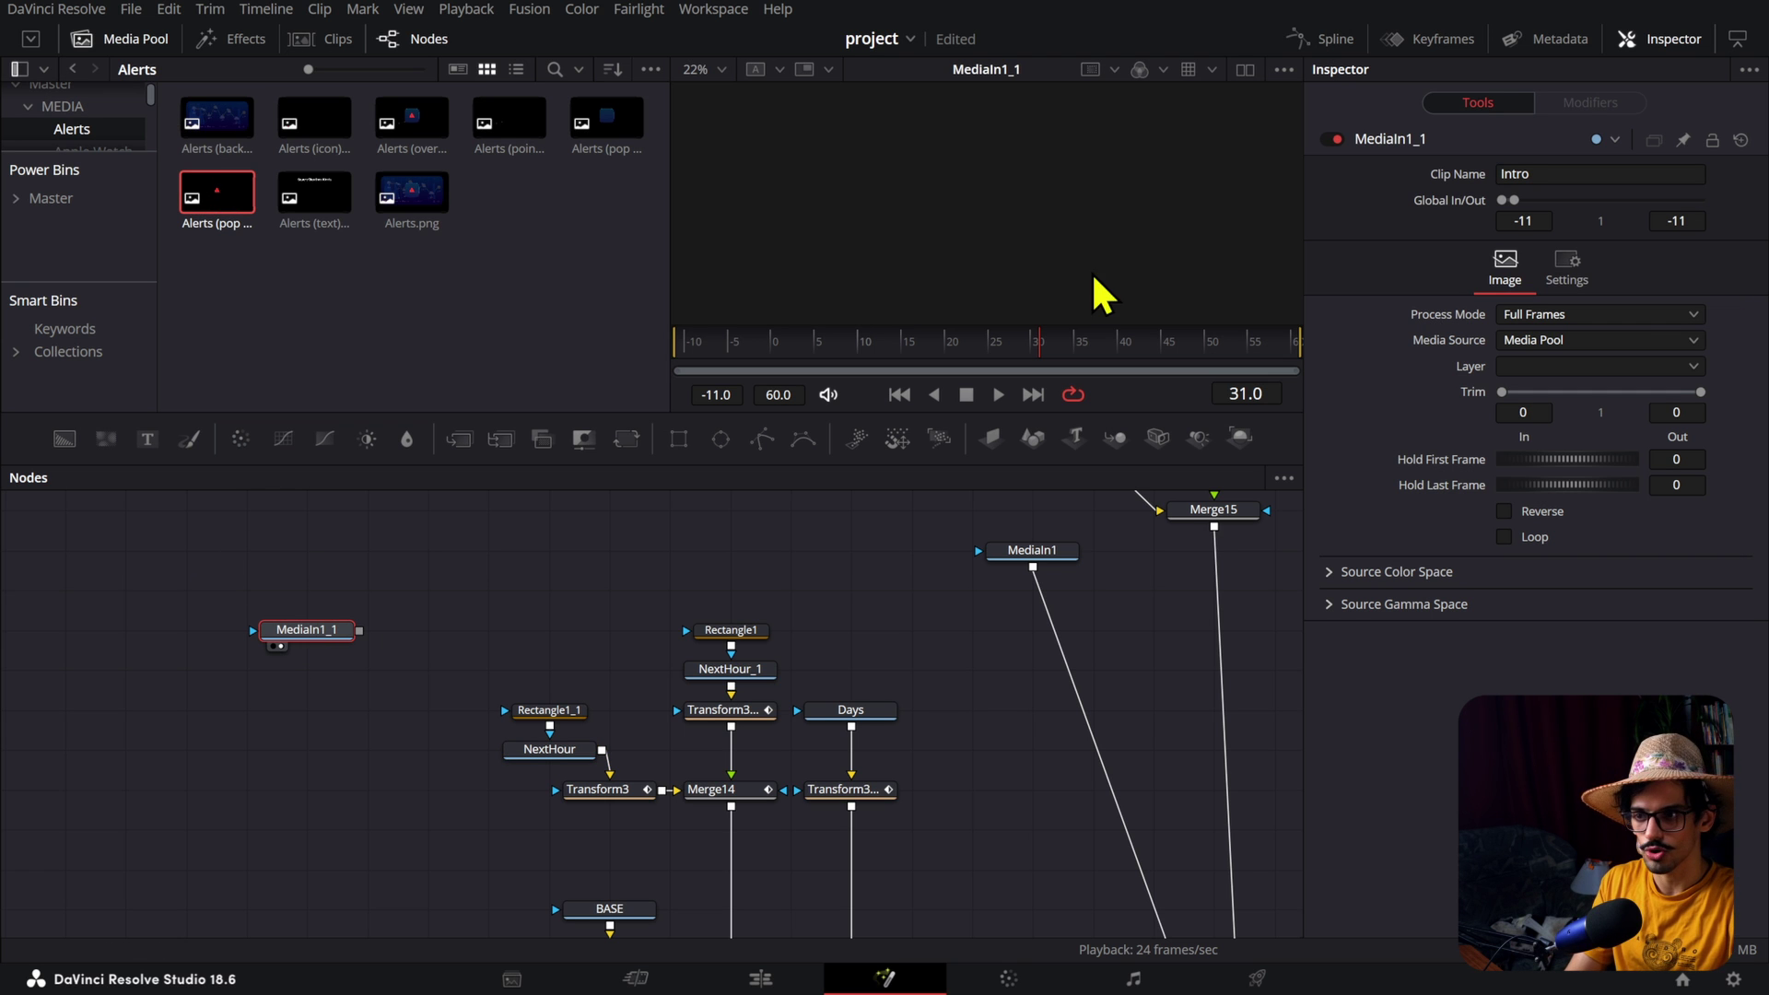
{"action": "left_click", "coordinate": [1504, 537]}
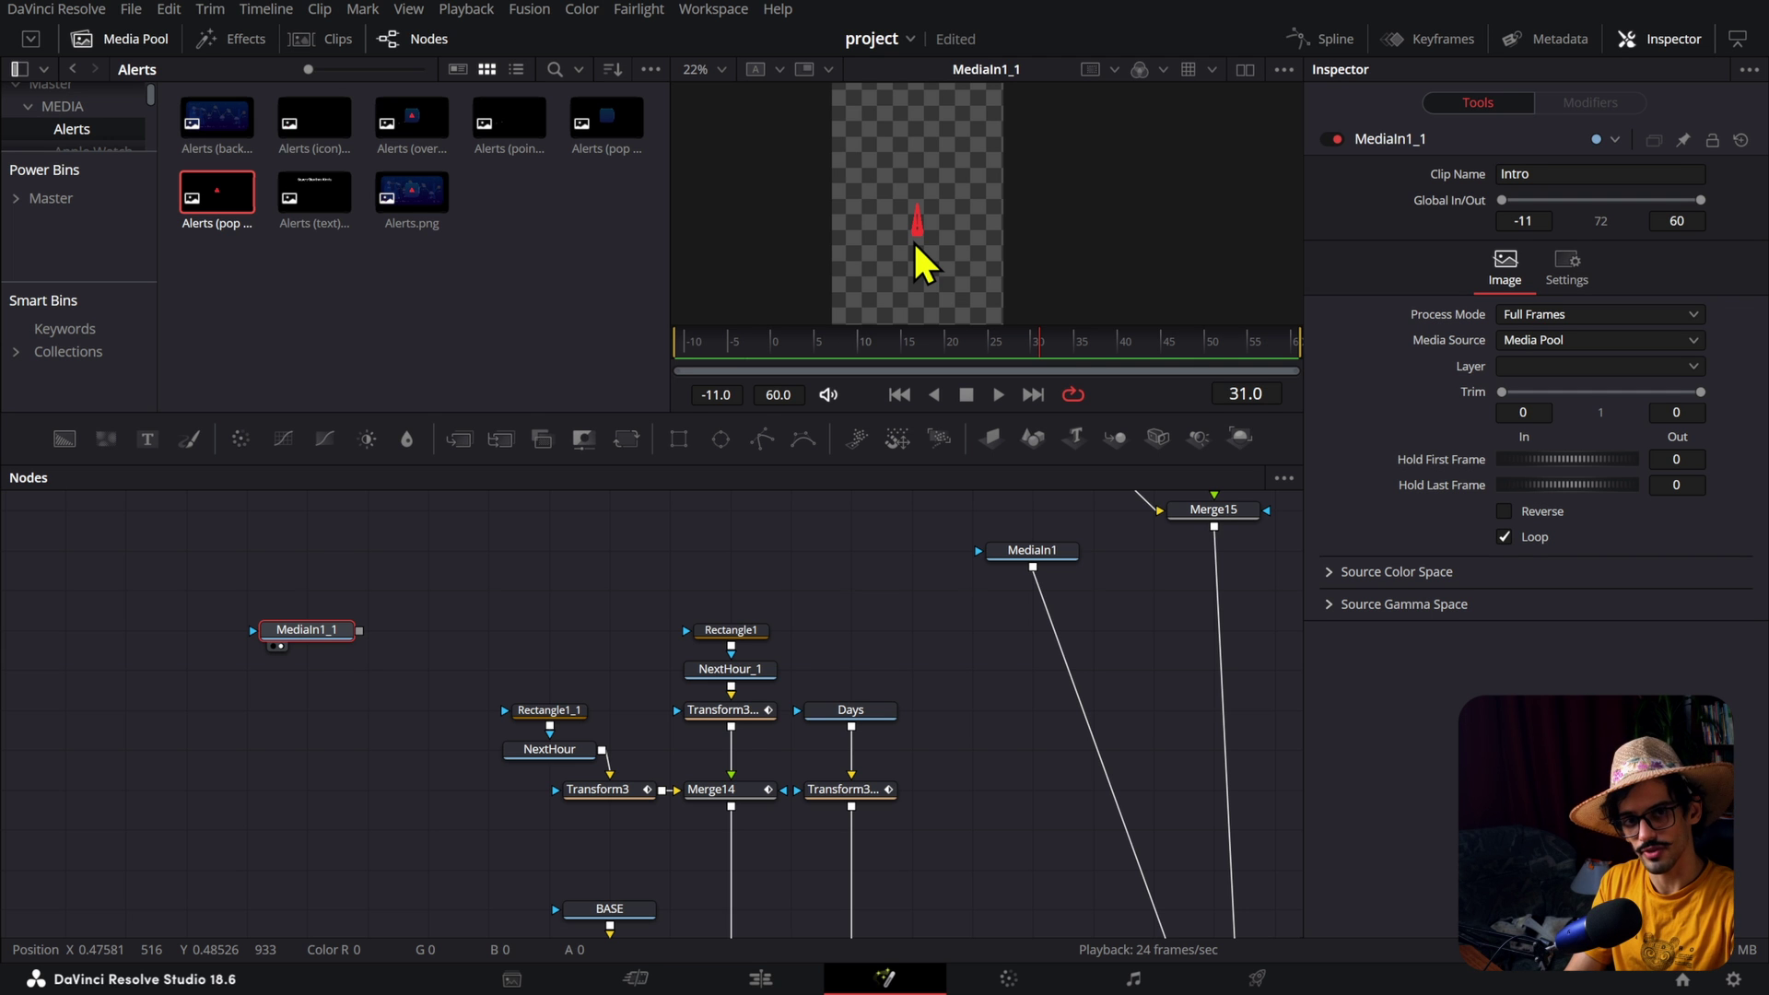
Step: Try to merge the alert icon's media node into the main node chain
{"action": "scroll", "coordinate": [560, 749], "scroll_direction": "down", "scroll_amount": 5}
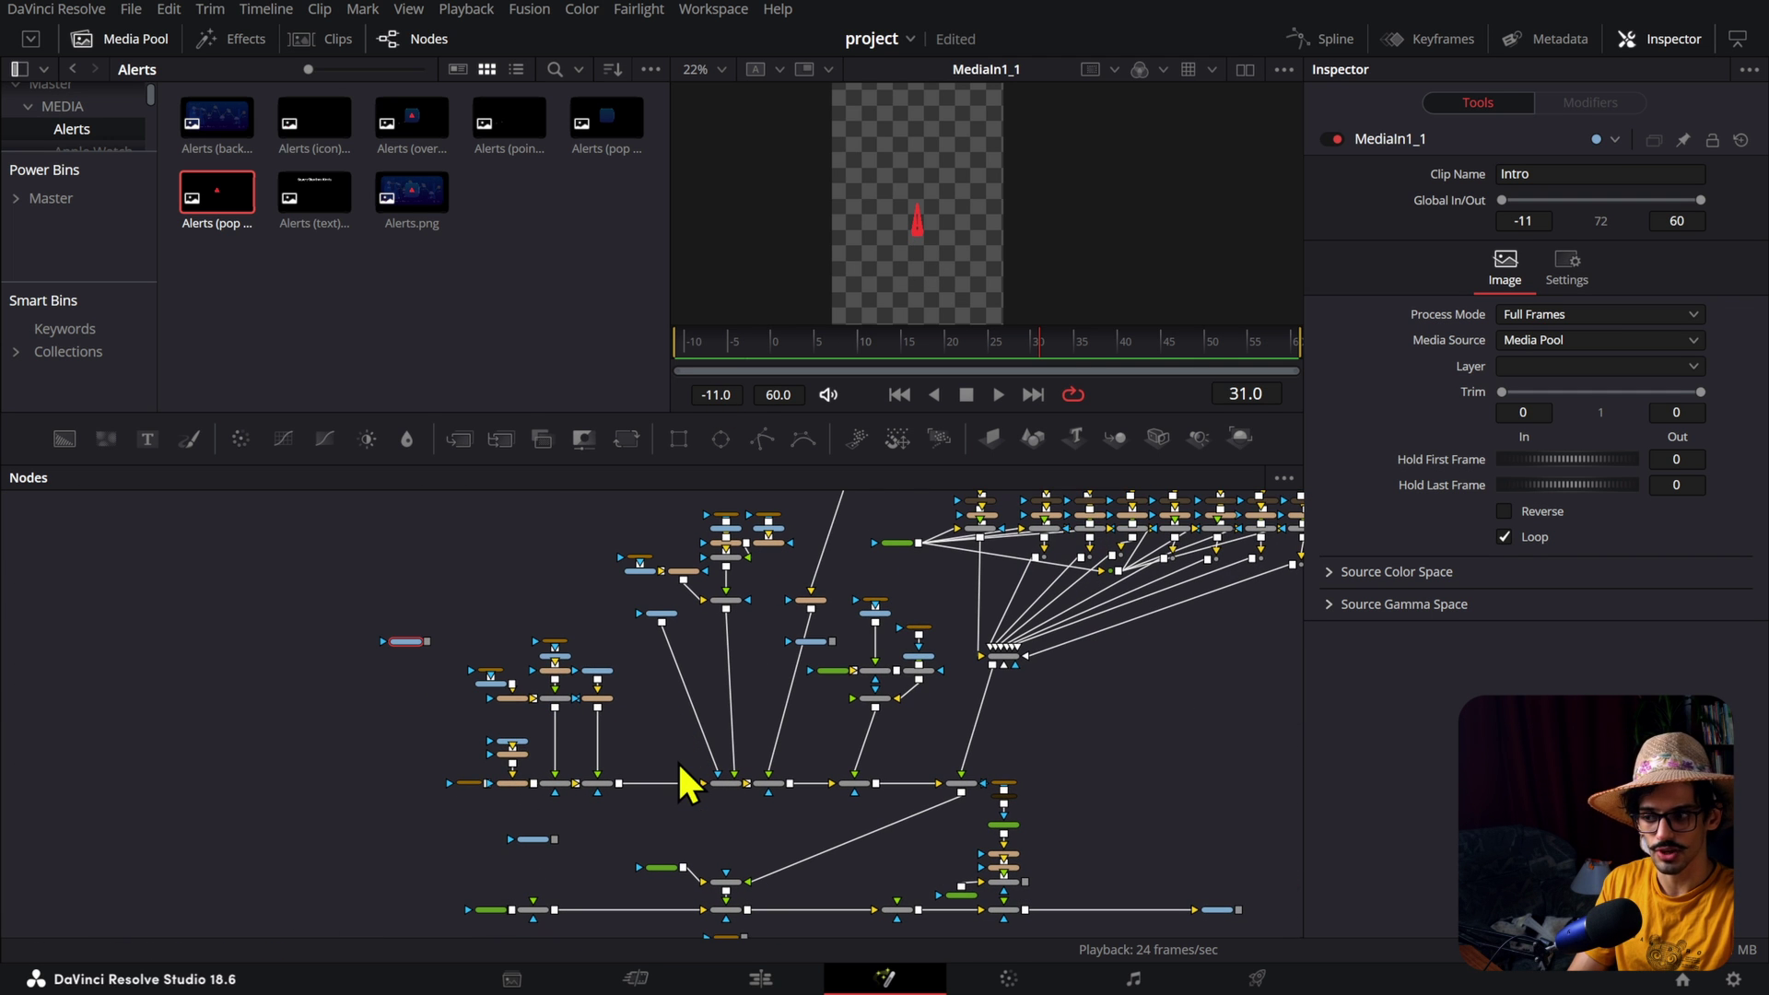
{"action": "left_click_drag", "start_coordinate": [428, 643], "coordinate": [618, 783]}
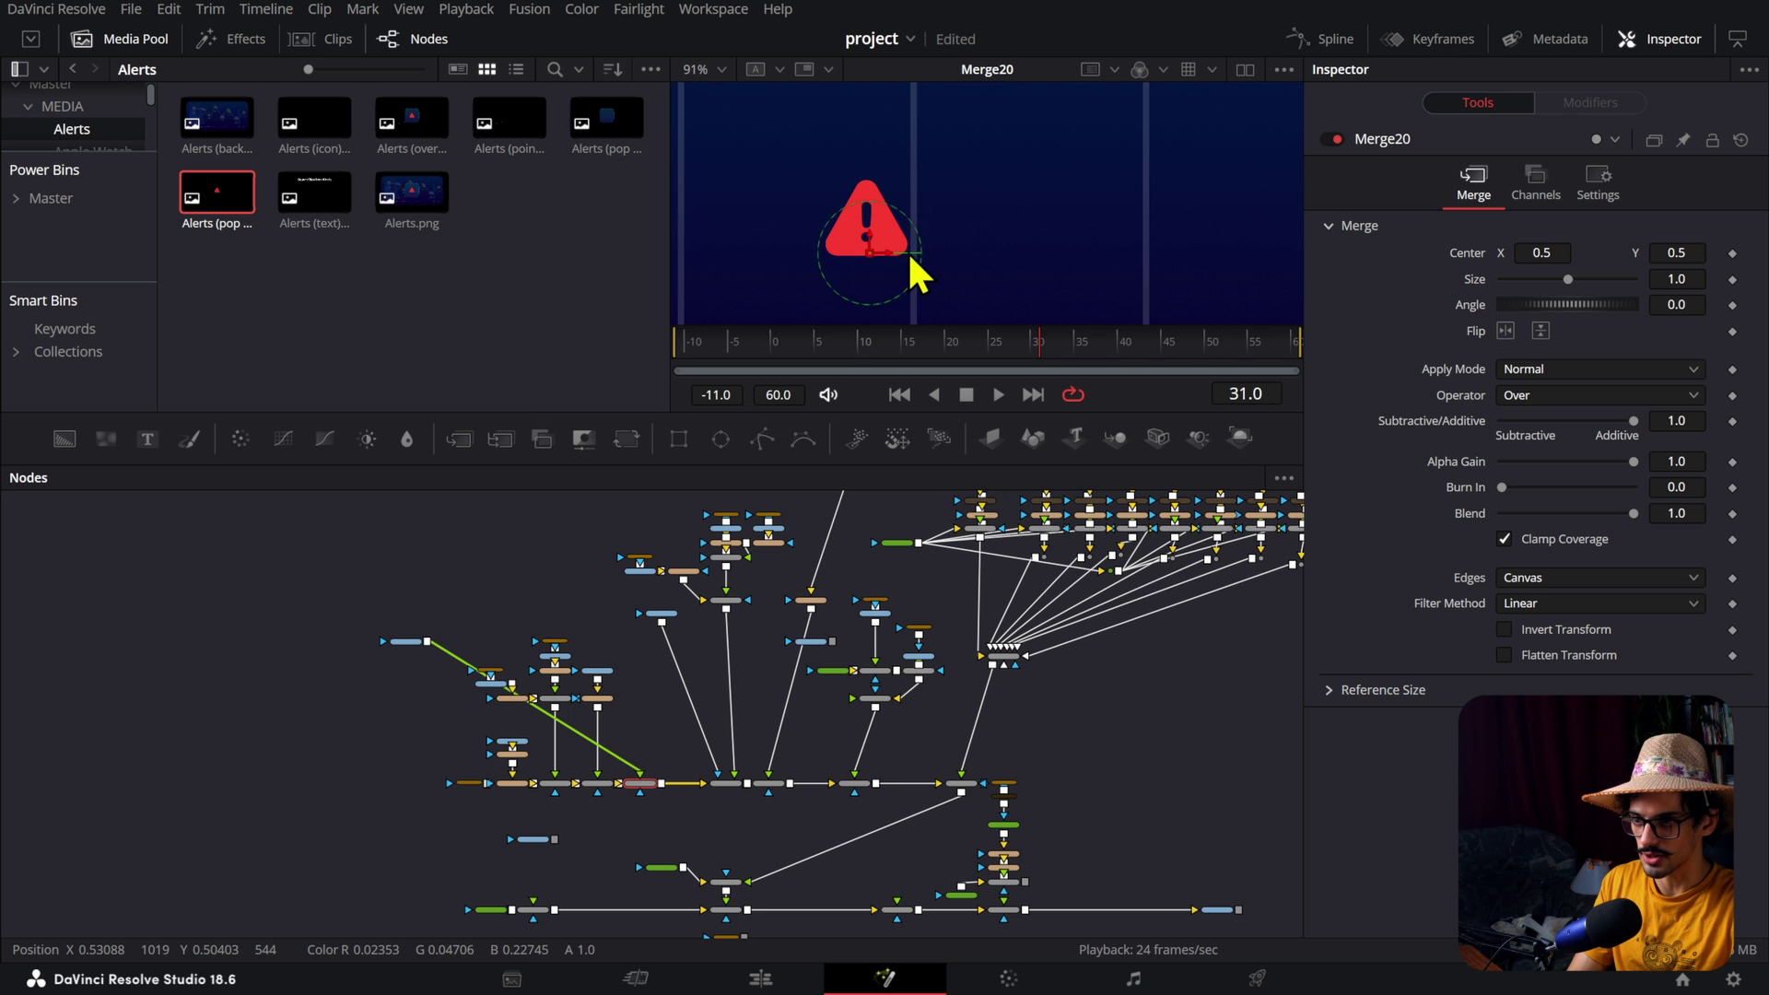
{"action": "key", "text": "ctrl+z"}
Step: Look through the NextHour, NextHour_1 and Days media nodes, showing the Days image in the viewer
{"action": "left_click", "coordinate": [411, 643]}
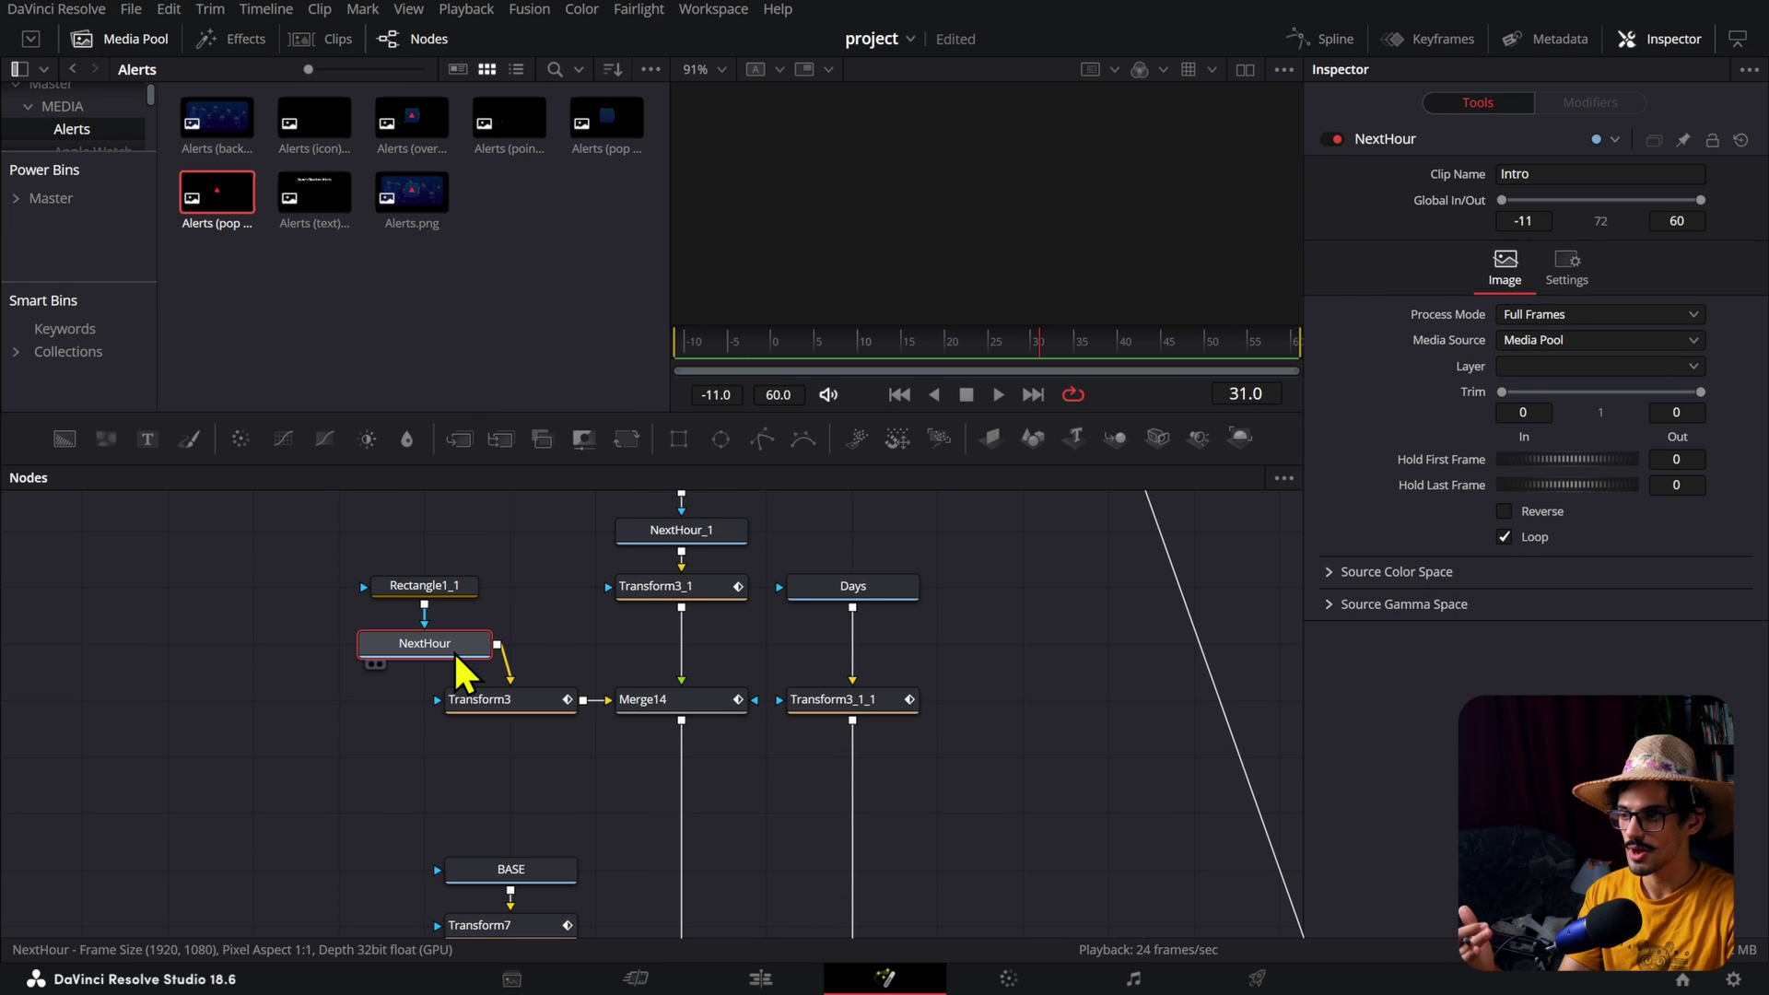
{"action": "scroll", "coordinate": [506, 639], "scroll_direction": "up", "scroll_amount": 3}
{"action": "scroll", "coordinate": [506, 640], "scroll_direction": "right", "scroll_amount": 3}
{"action": "left_click", "coordinate": [630, 645]}
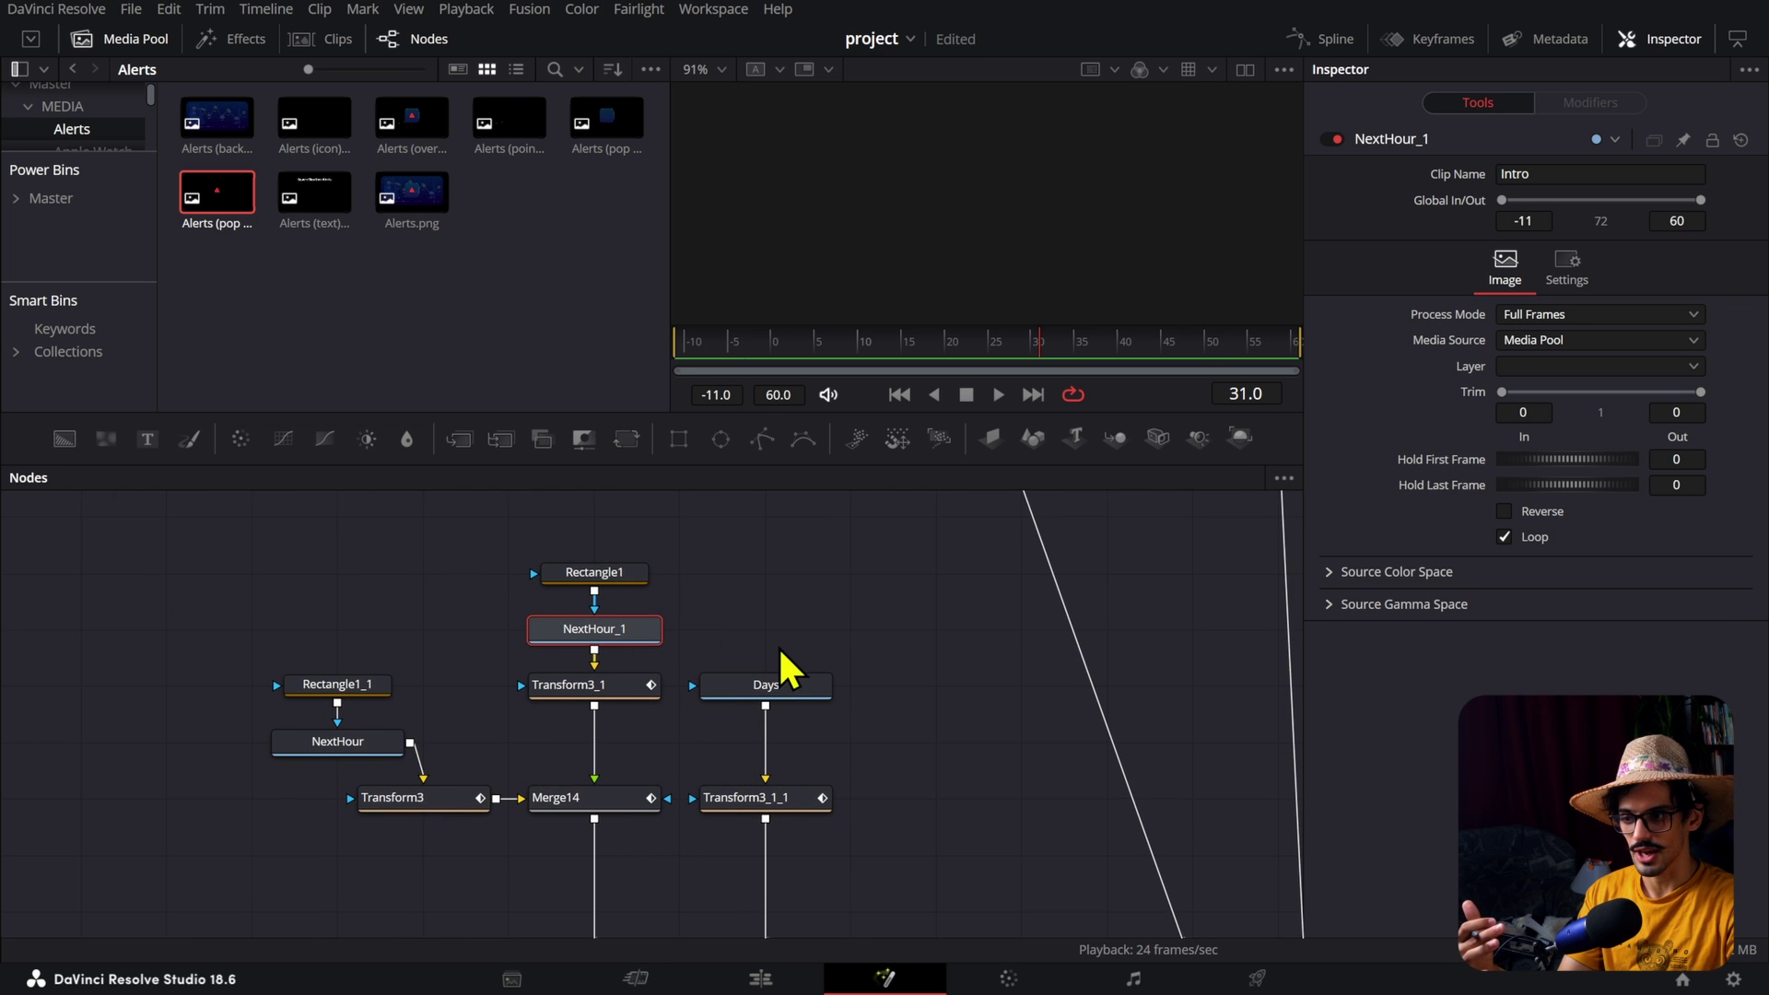
{"action": "scroll", "coordinate": [763, 643], "scroll_direction": "right", "scroll_amount": 2}
{"action": "left_click", "coordinate": [762, 684]}
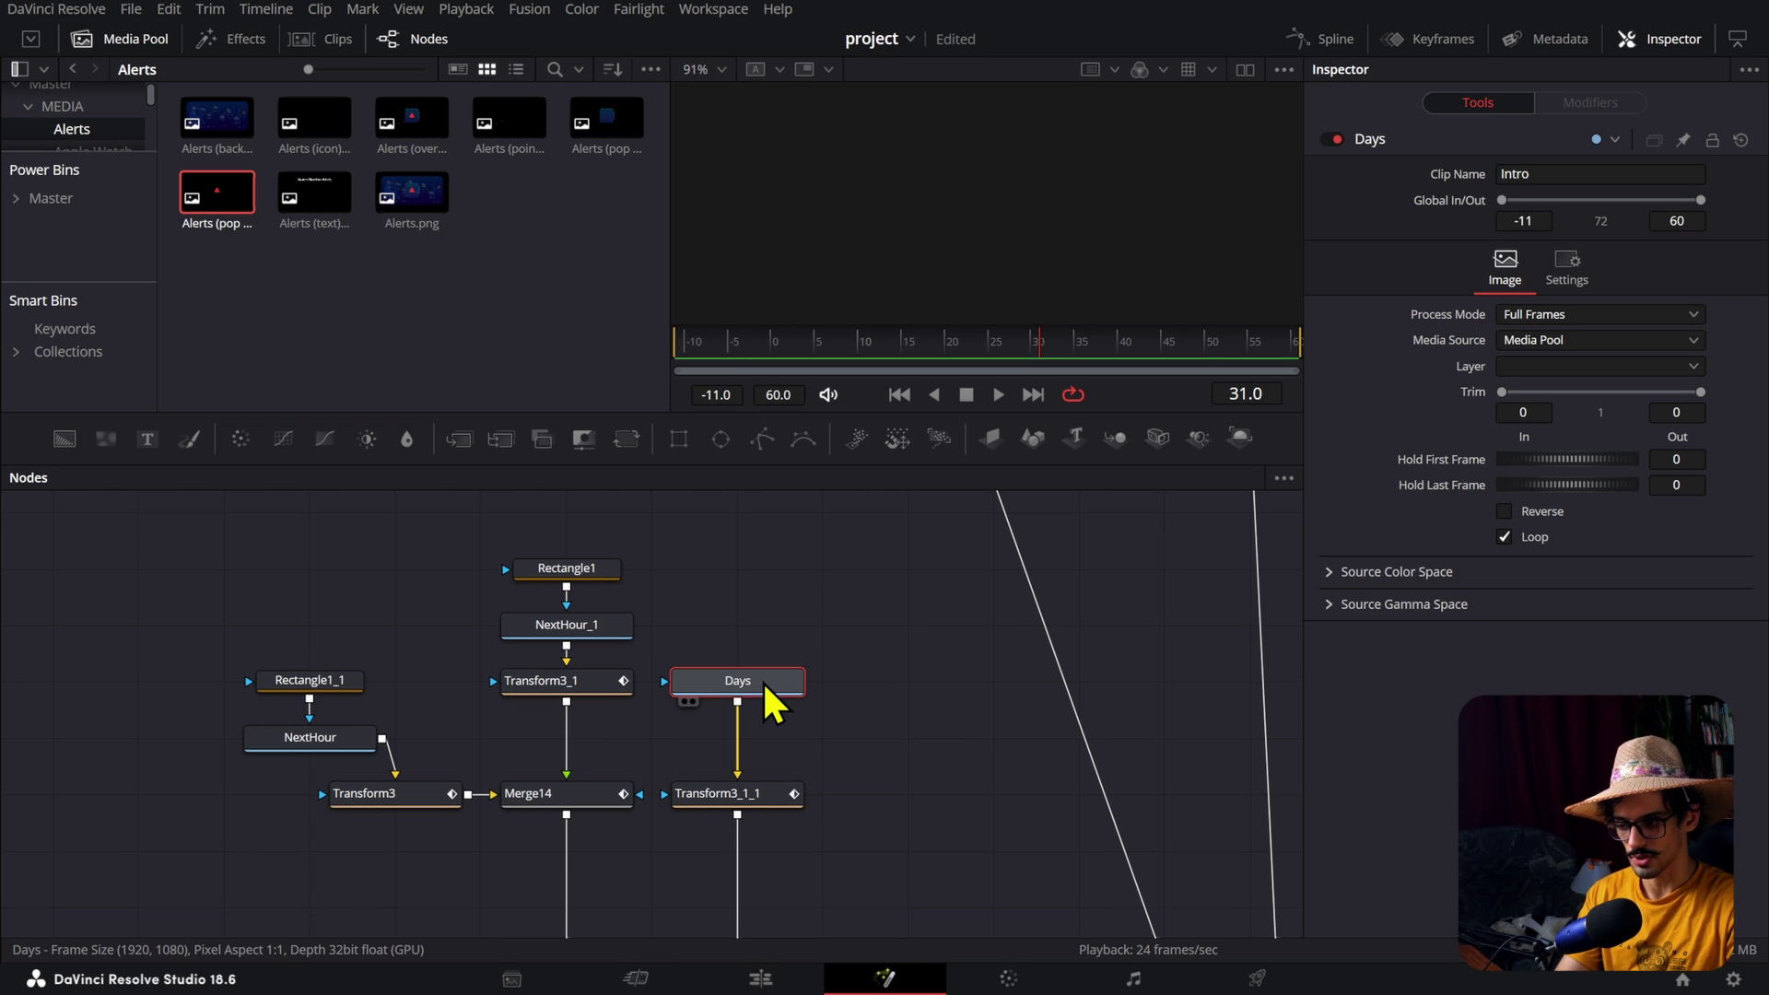
{"action": "key", "text": "1"}
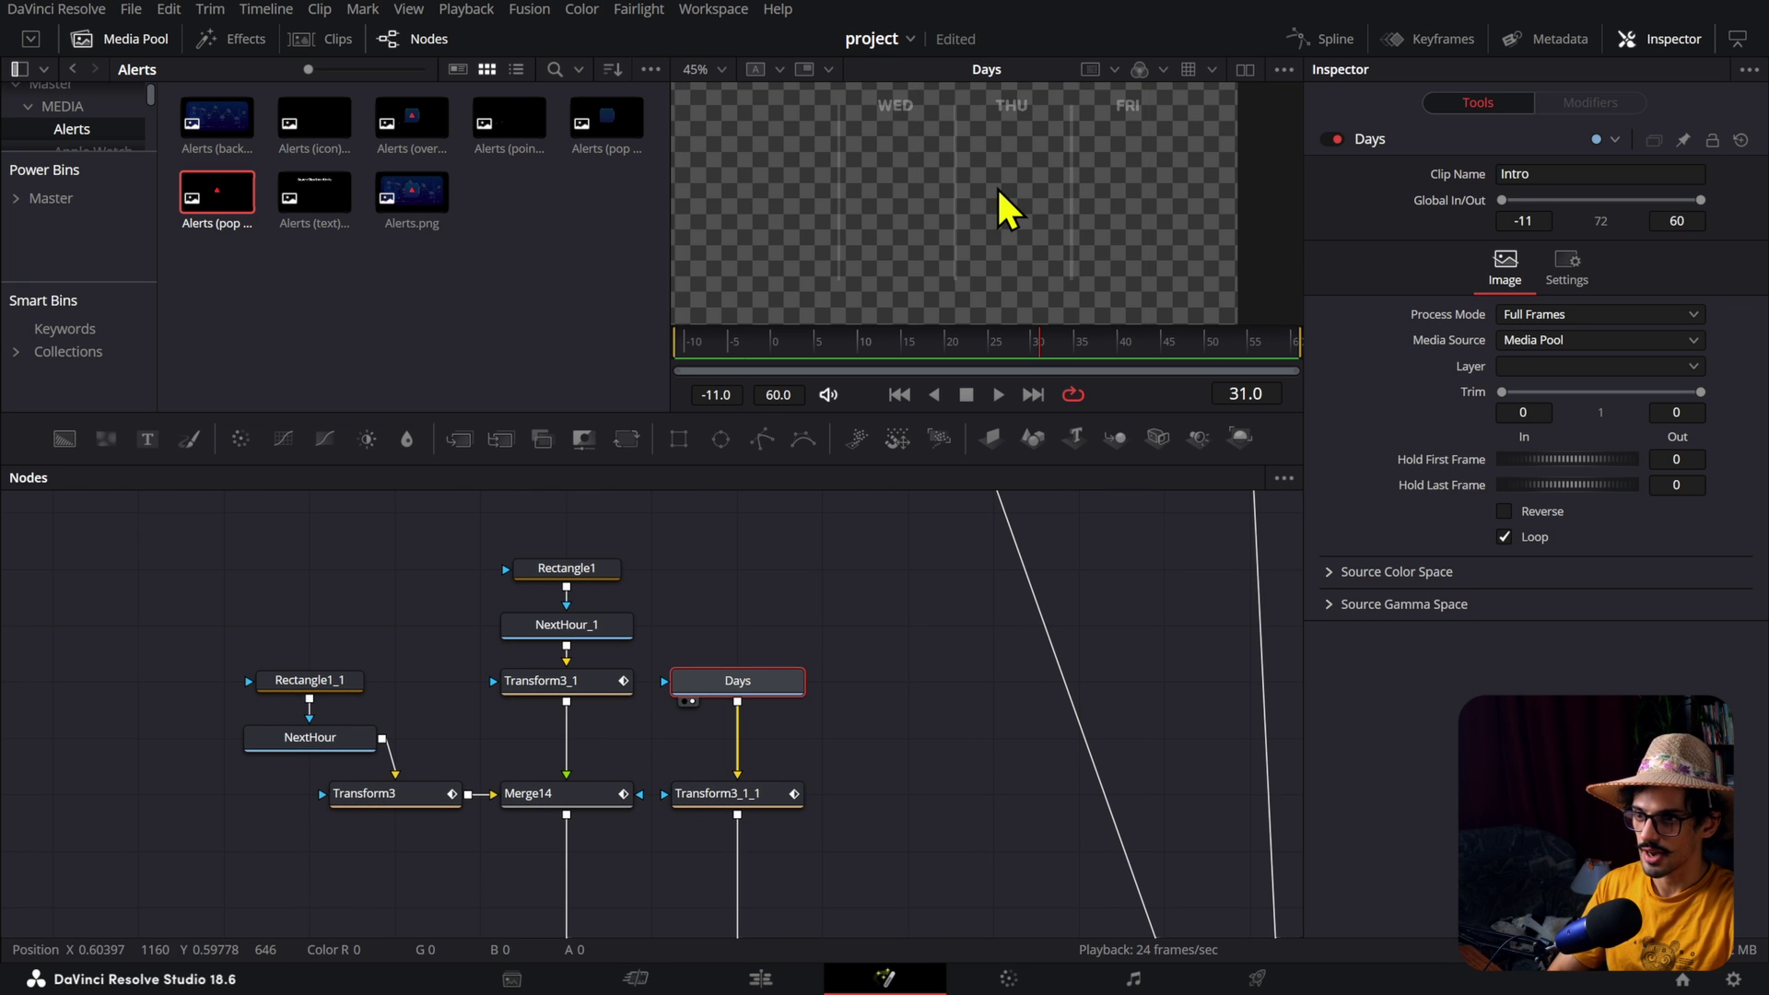
{"action": "scroll", "coordinate": [730, 663], "scroll_direction": "down", "scroll_amount": 3}
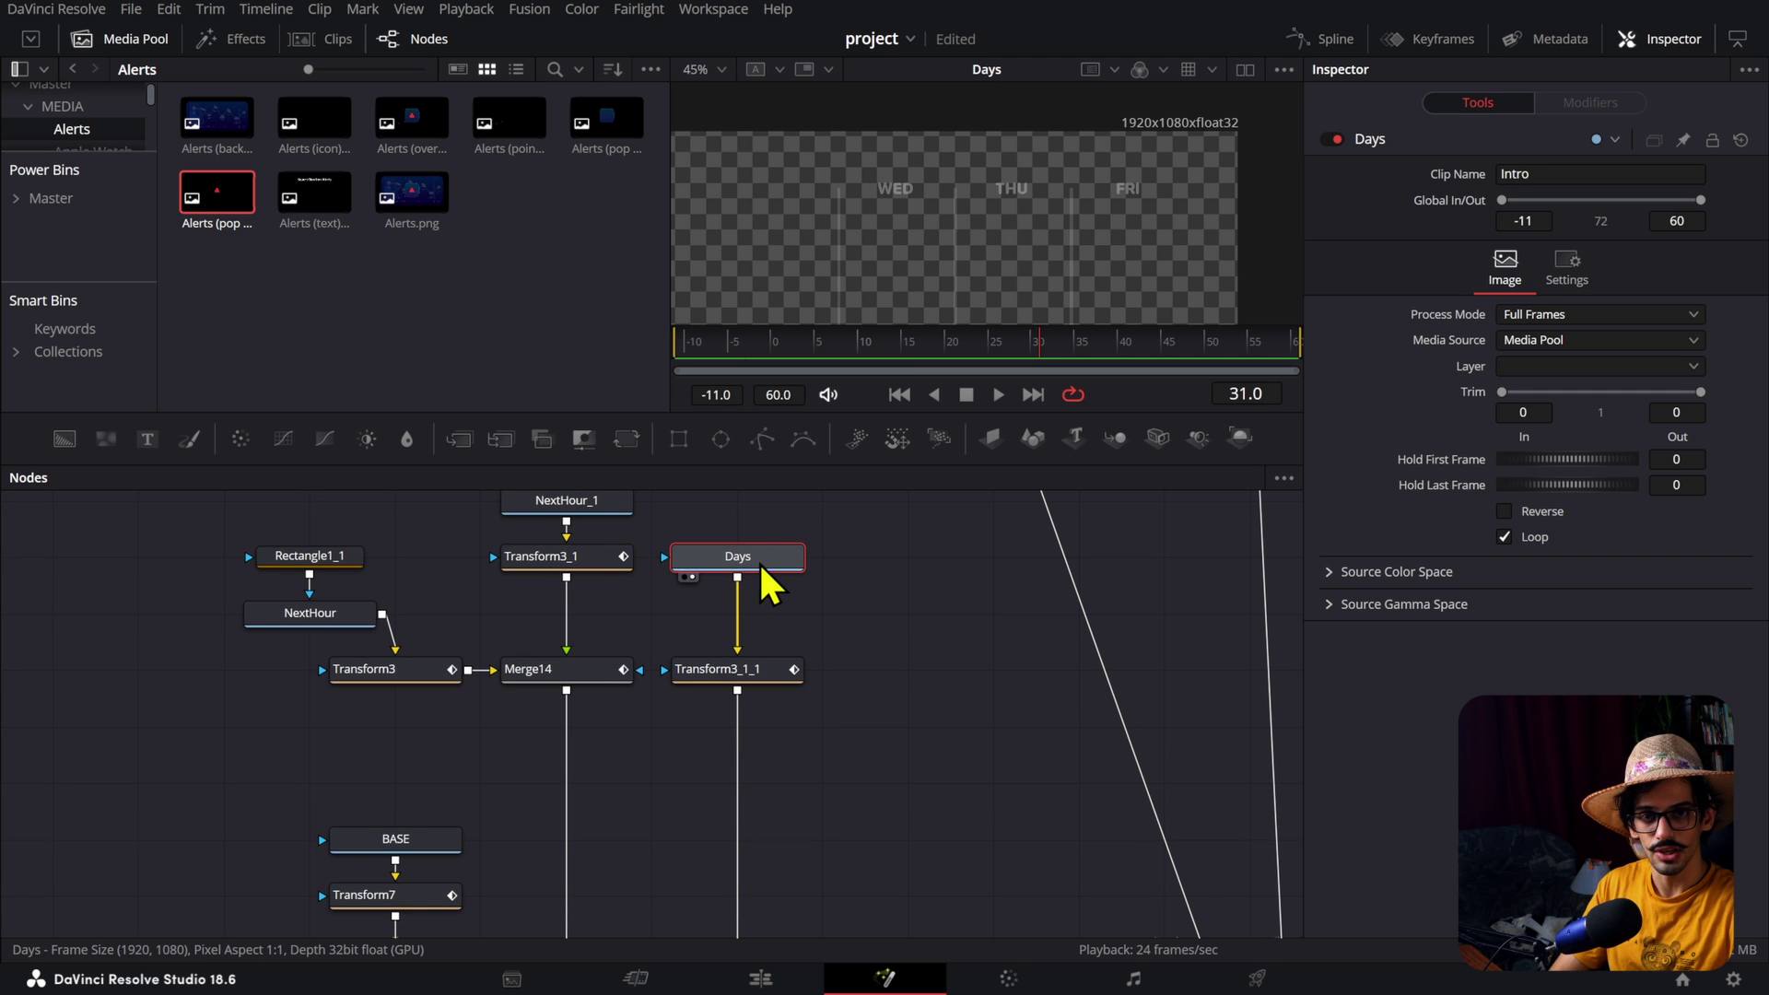
{"action": "scroll", "coordinate": [930, 324], "scroll_direction": "down", "scroll_amount": 3}
{"action": "left_click_drag", "start_coordinate": [986, 296], "coordinate": [927, 202]}
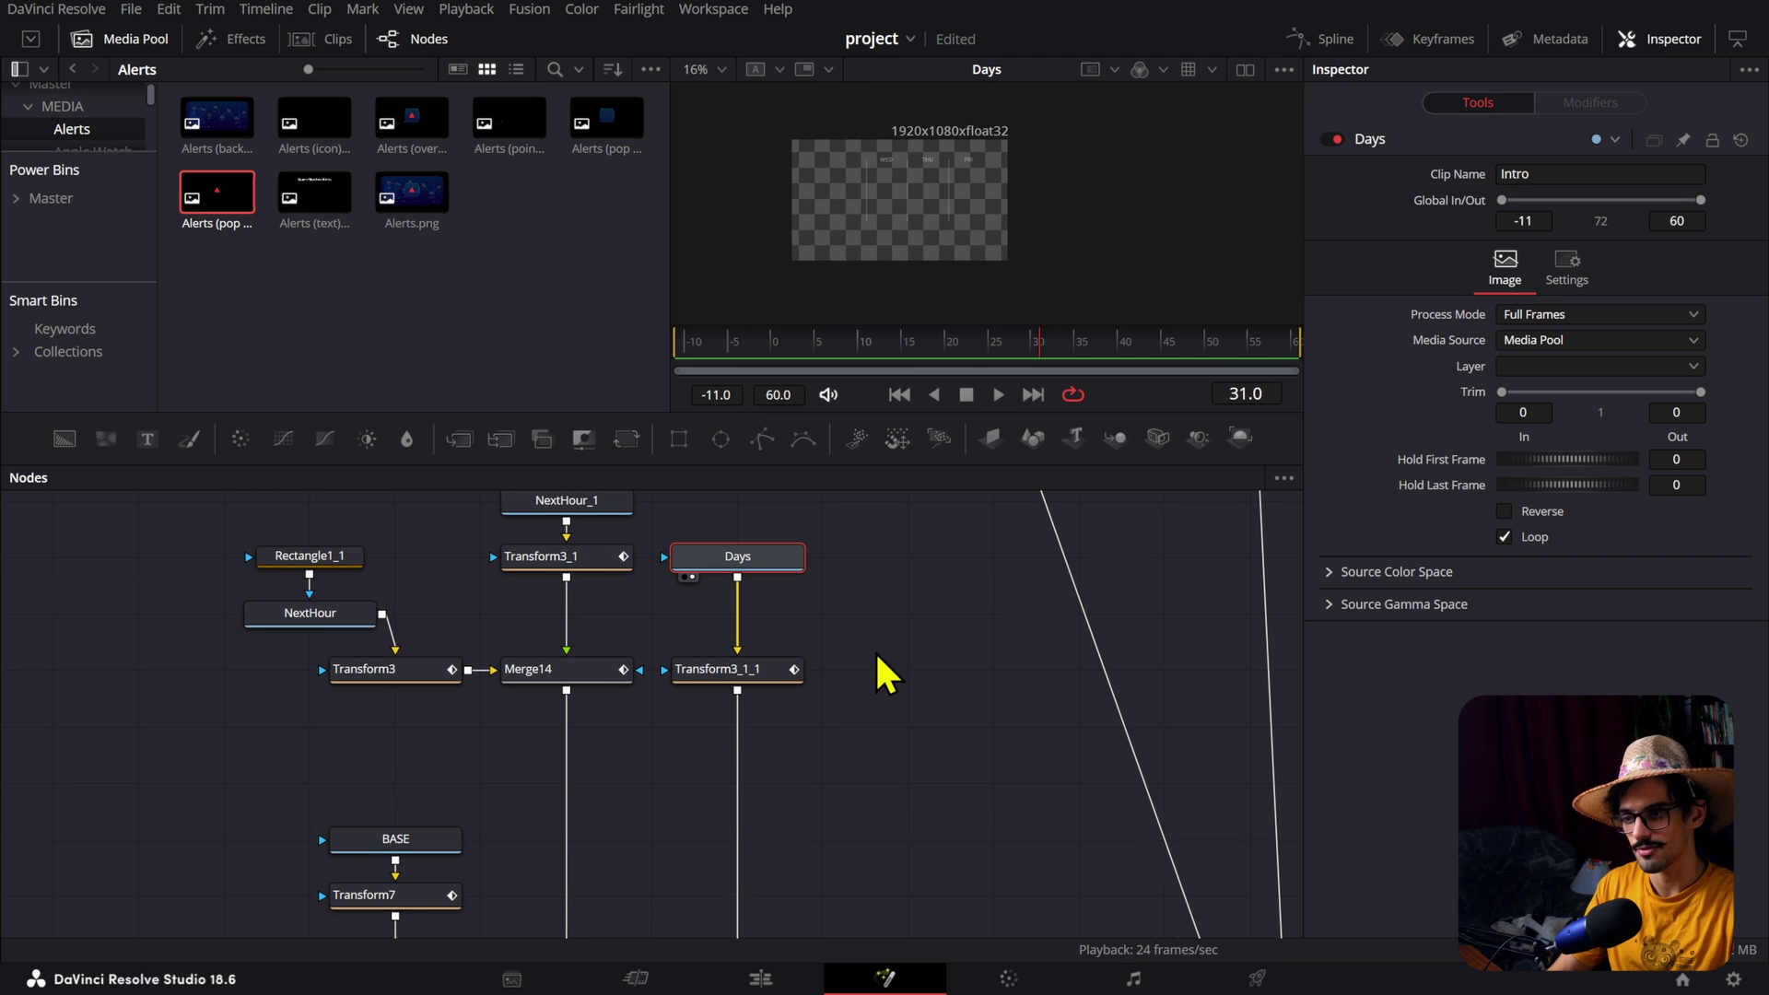
{"action": "left_click", "coordinate": [793, 673]}
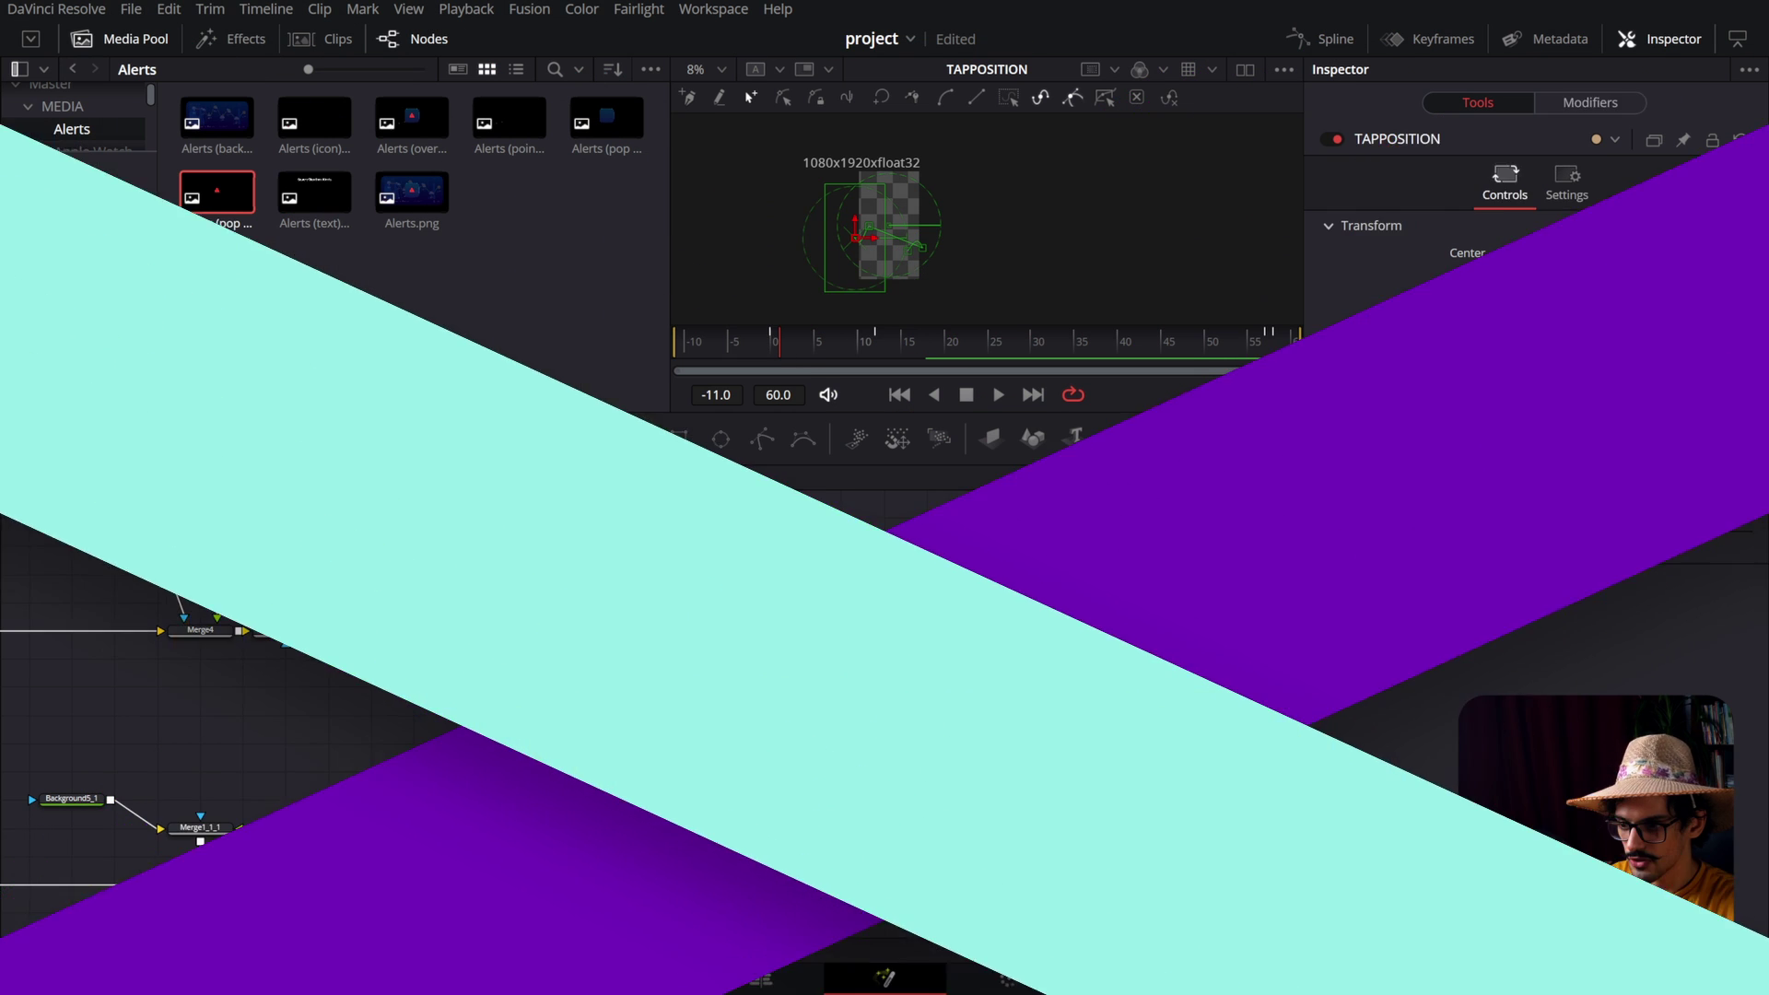
Step: Show the Merge7 node in the viewer and scrub the composition to frame 21
{"action": "left_click", "coordinate": [759, 844]}
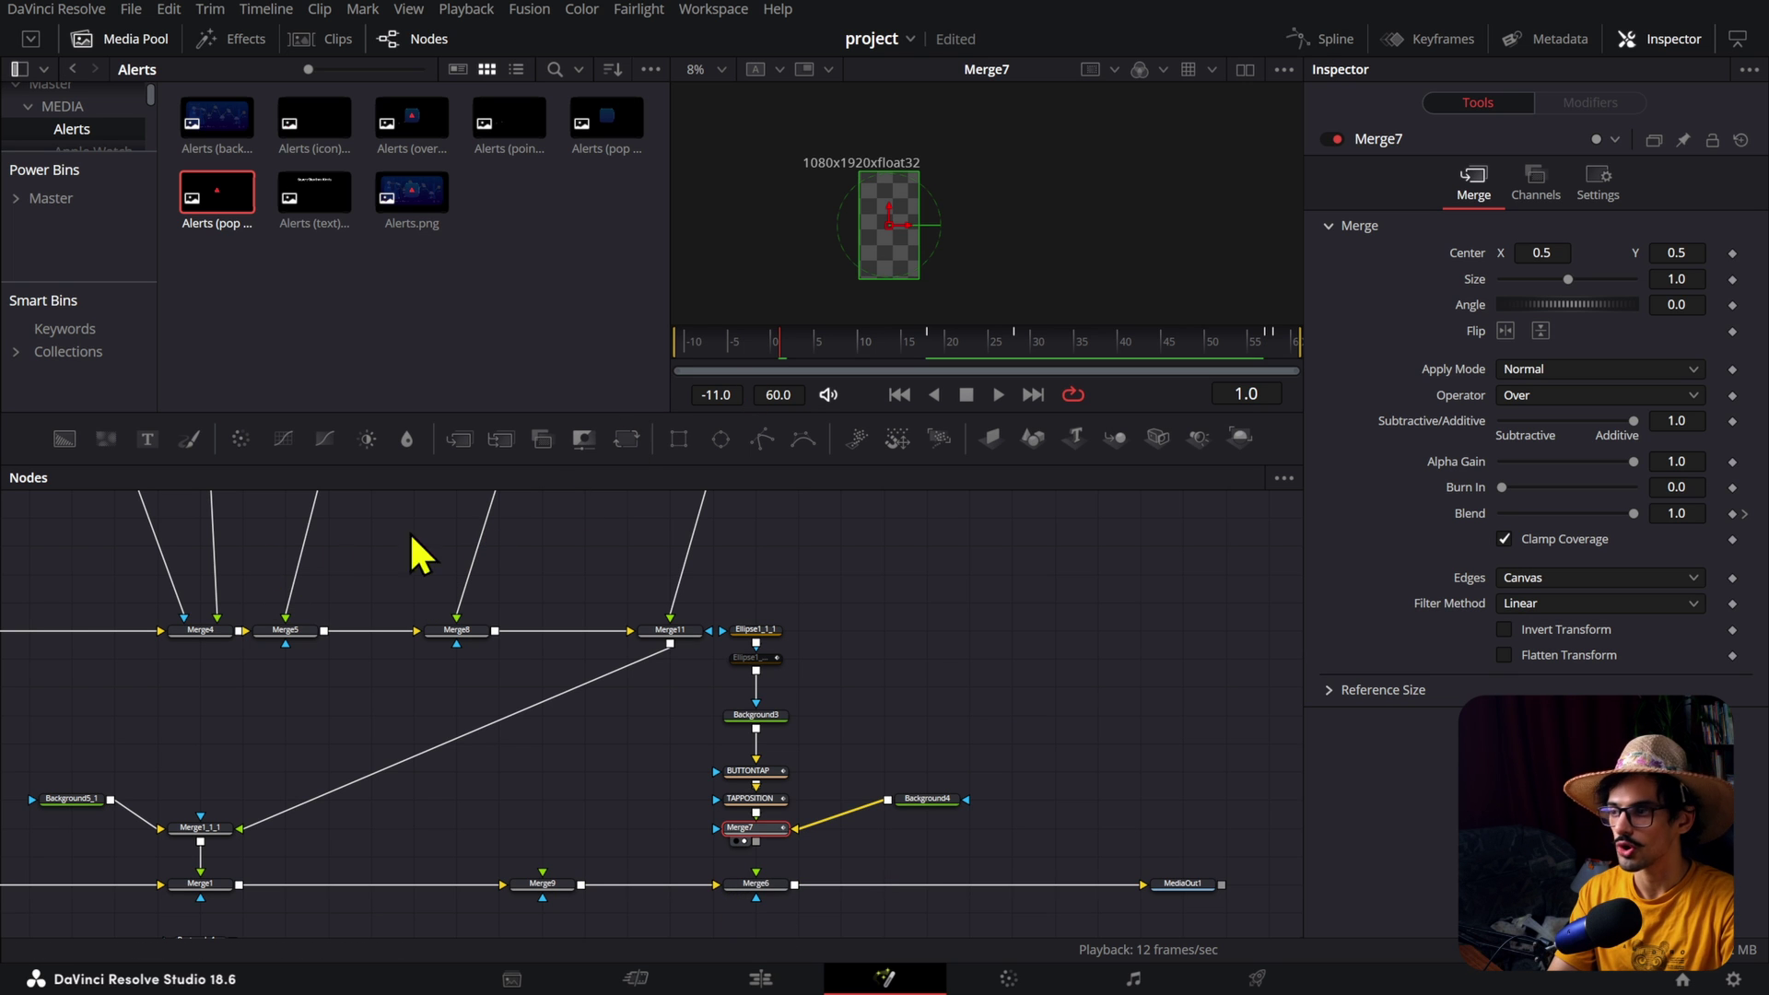
{"action": "left_click", "coordinate": [909, 40]}
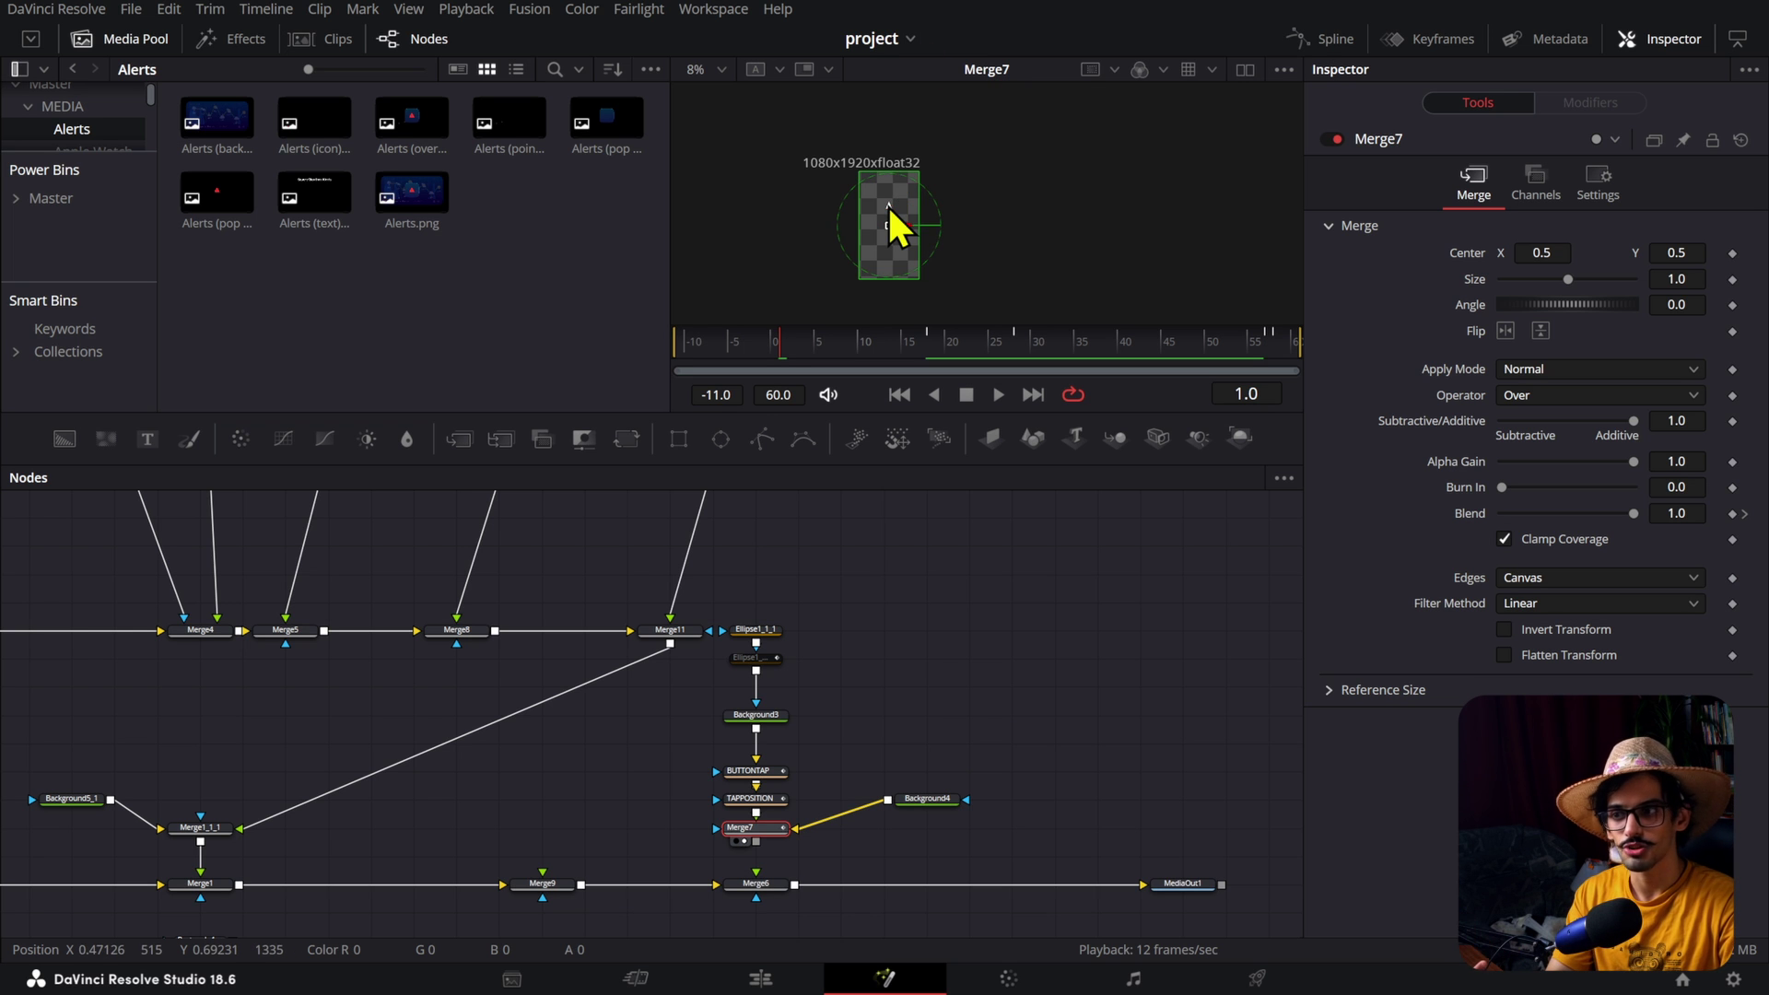
{"action": "left_click_drag", "start_coordinate": [944, 344], "coordinate": [961, 348]}
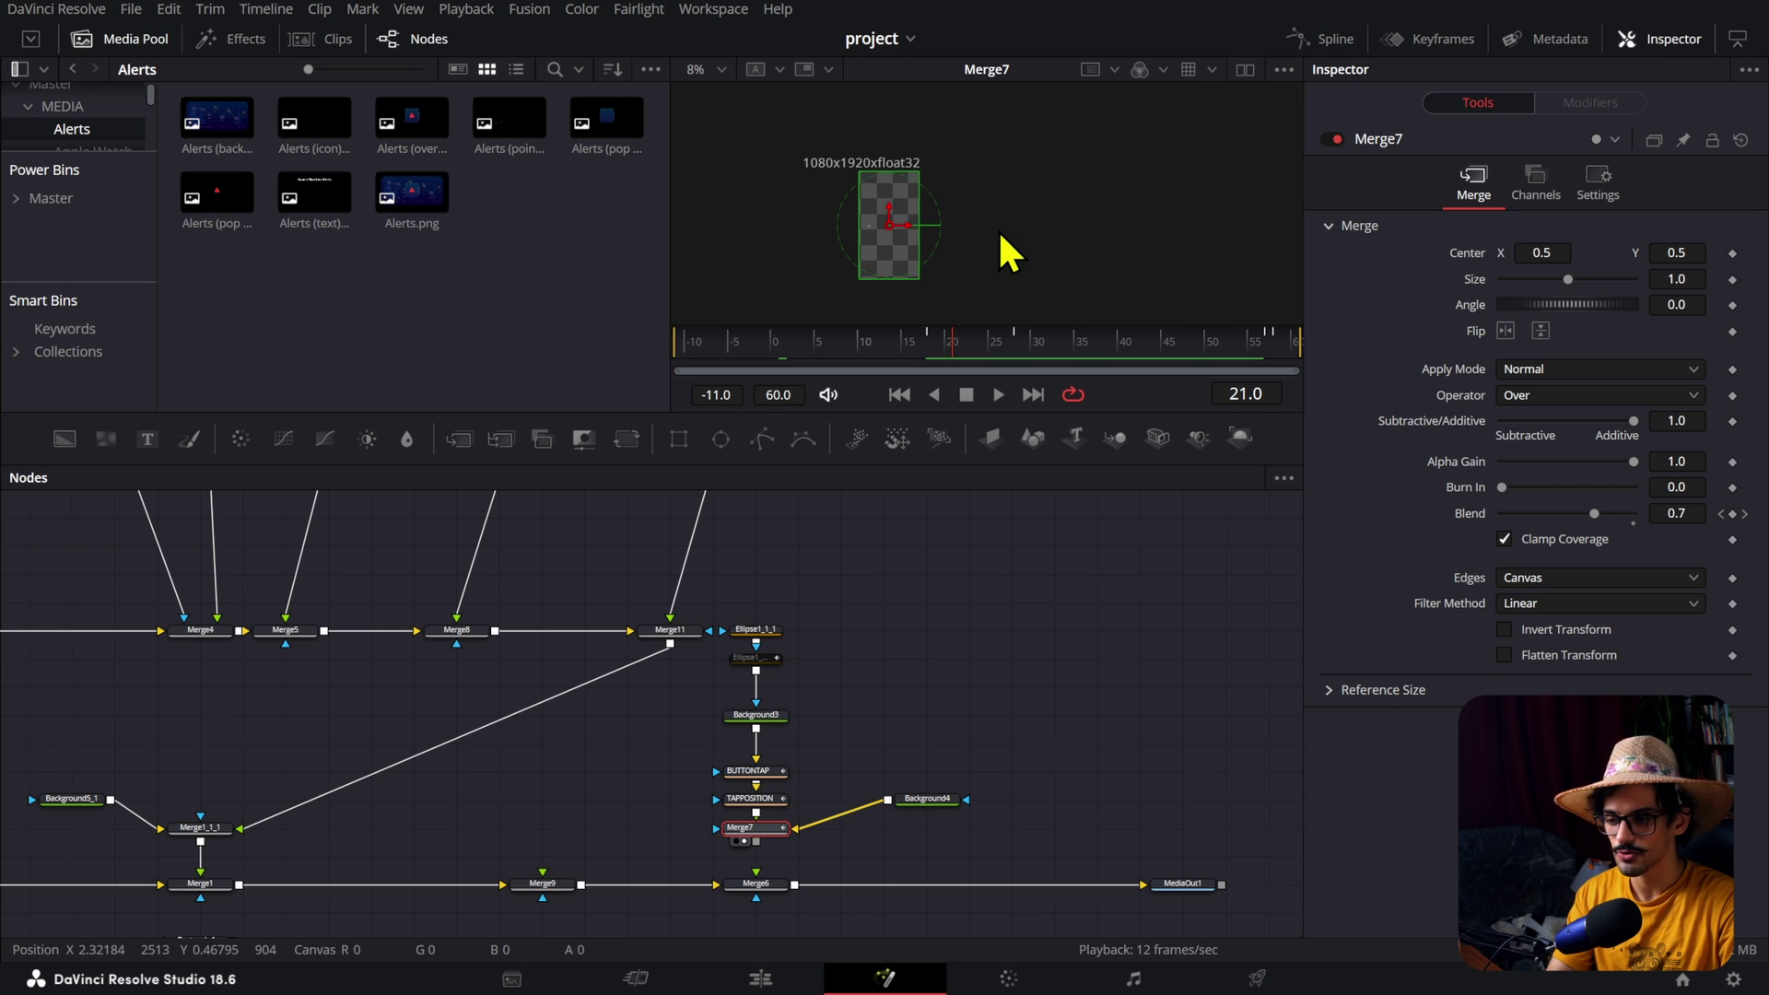
Step: Set the timeline proxy resolution to Full
{"action": "left_click", "coordinate": [479, 10]}
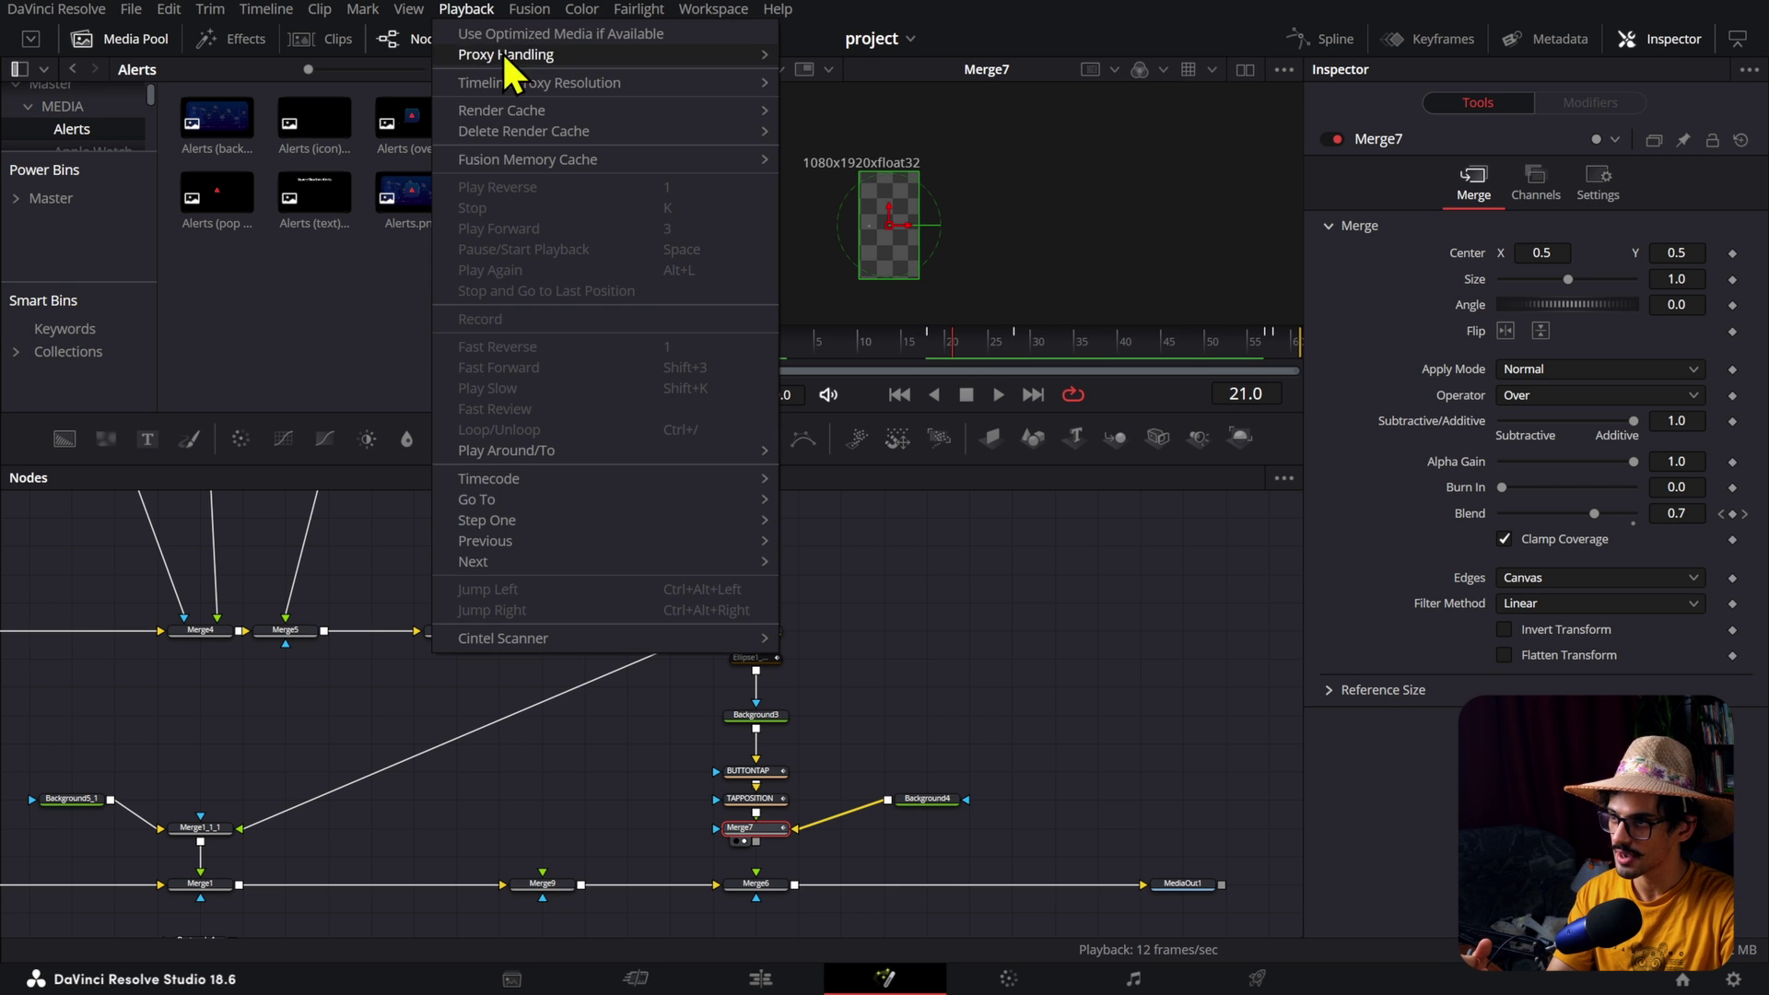
{"action": "mouse_move", "coordinate": [492, 89]}
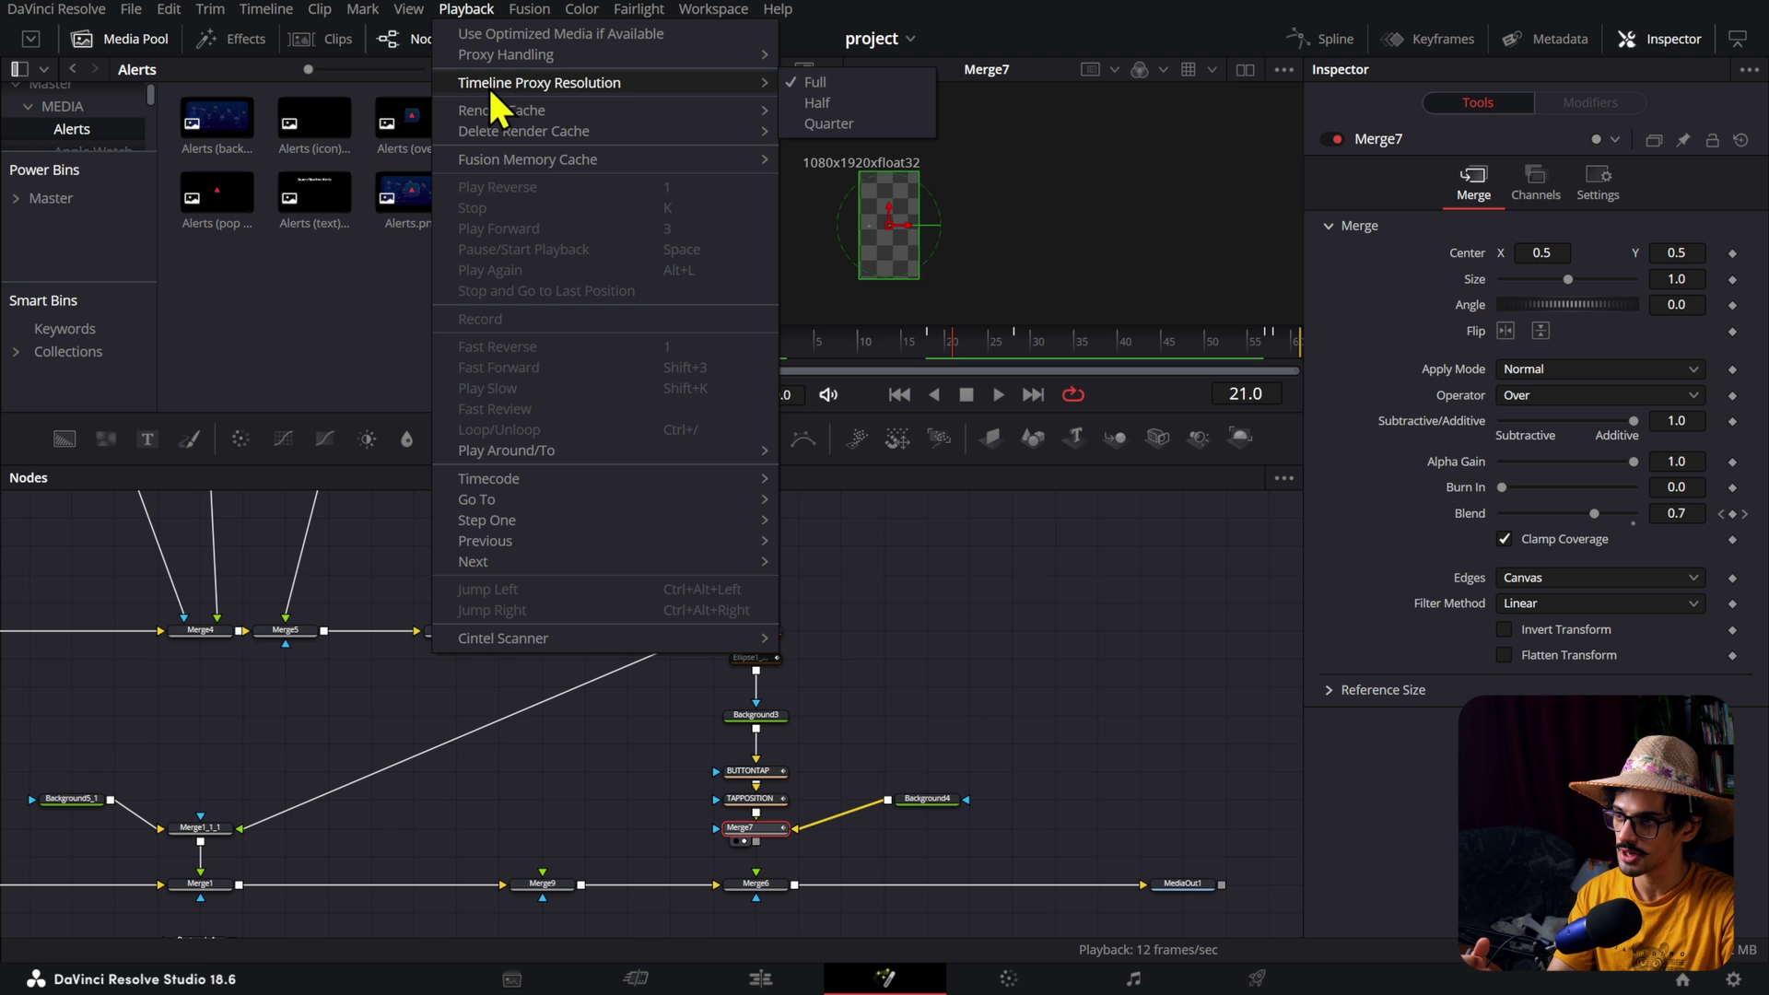
{"action": "left_click", "coordinate": [813, 81]}
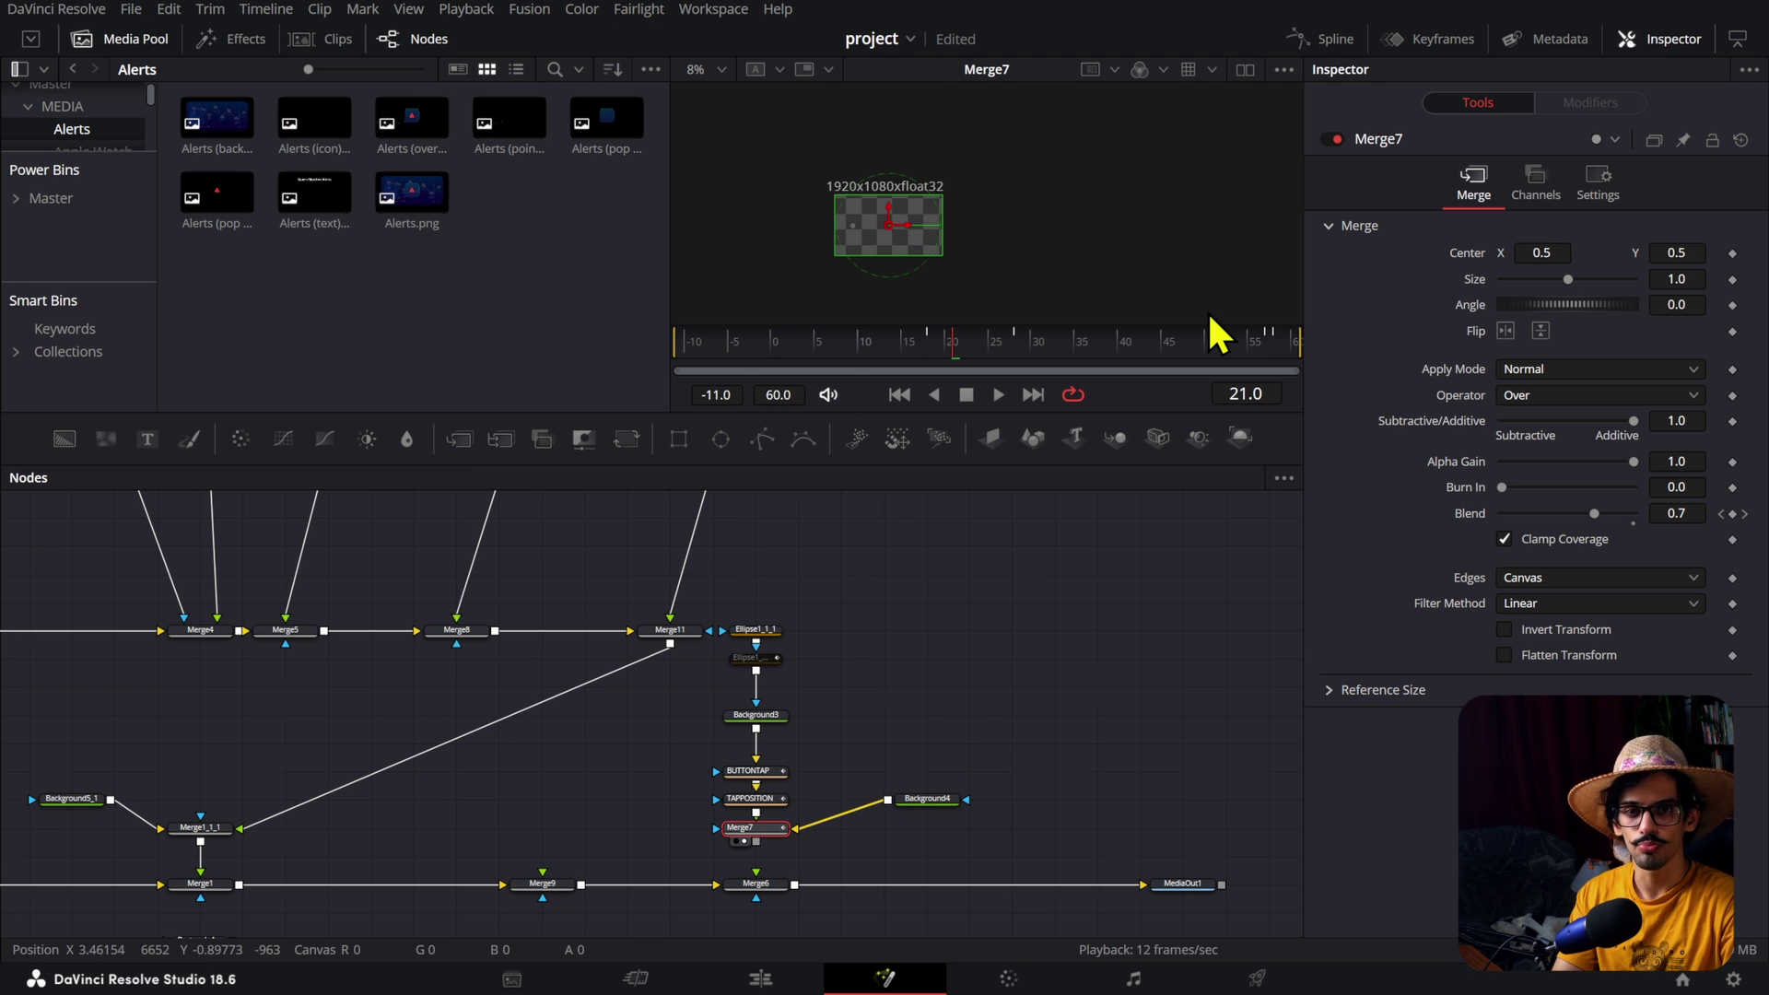
Step: Select the TAPPOSITION transform and scrub through its animated Center path, stopping on the keyframe at frame 12
{"action": "scroll", "coordinate": [921, 211], "scroll_direction": "up", "scroll_amount": 4}
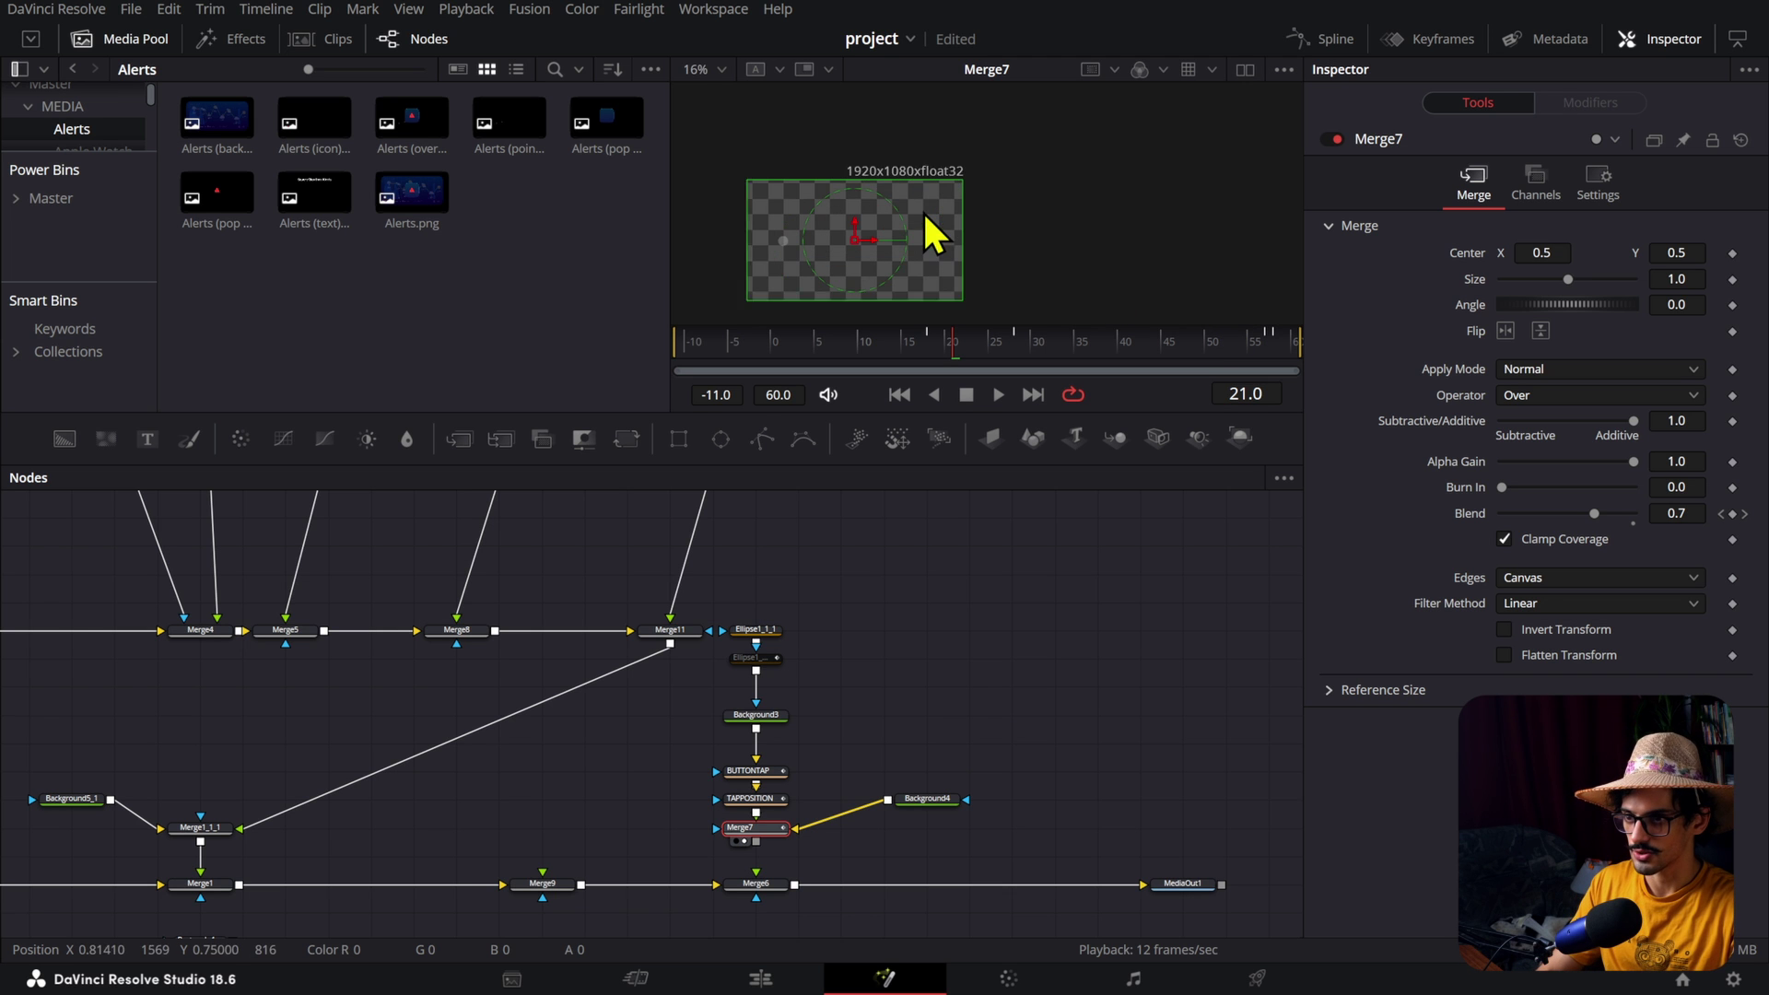
{"action": "left_click_drag", "start_coordinate": [911, 234], "coordinate": [1095, 185]}
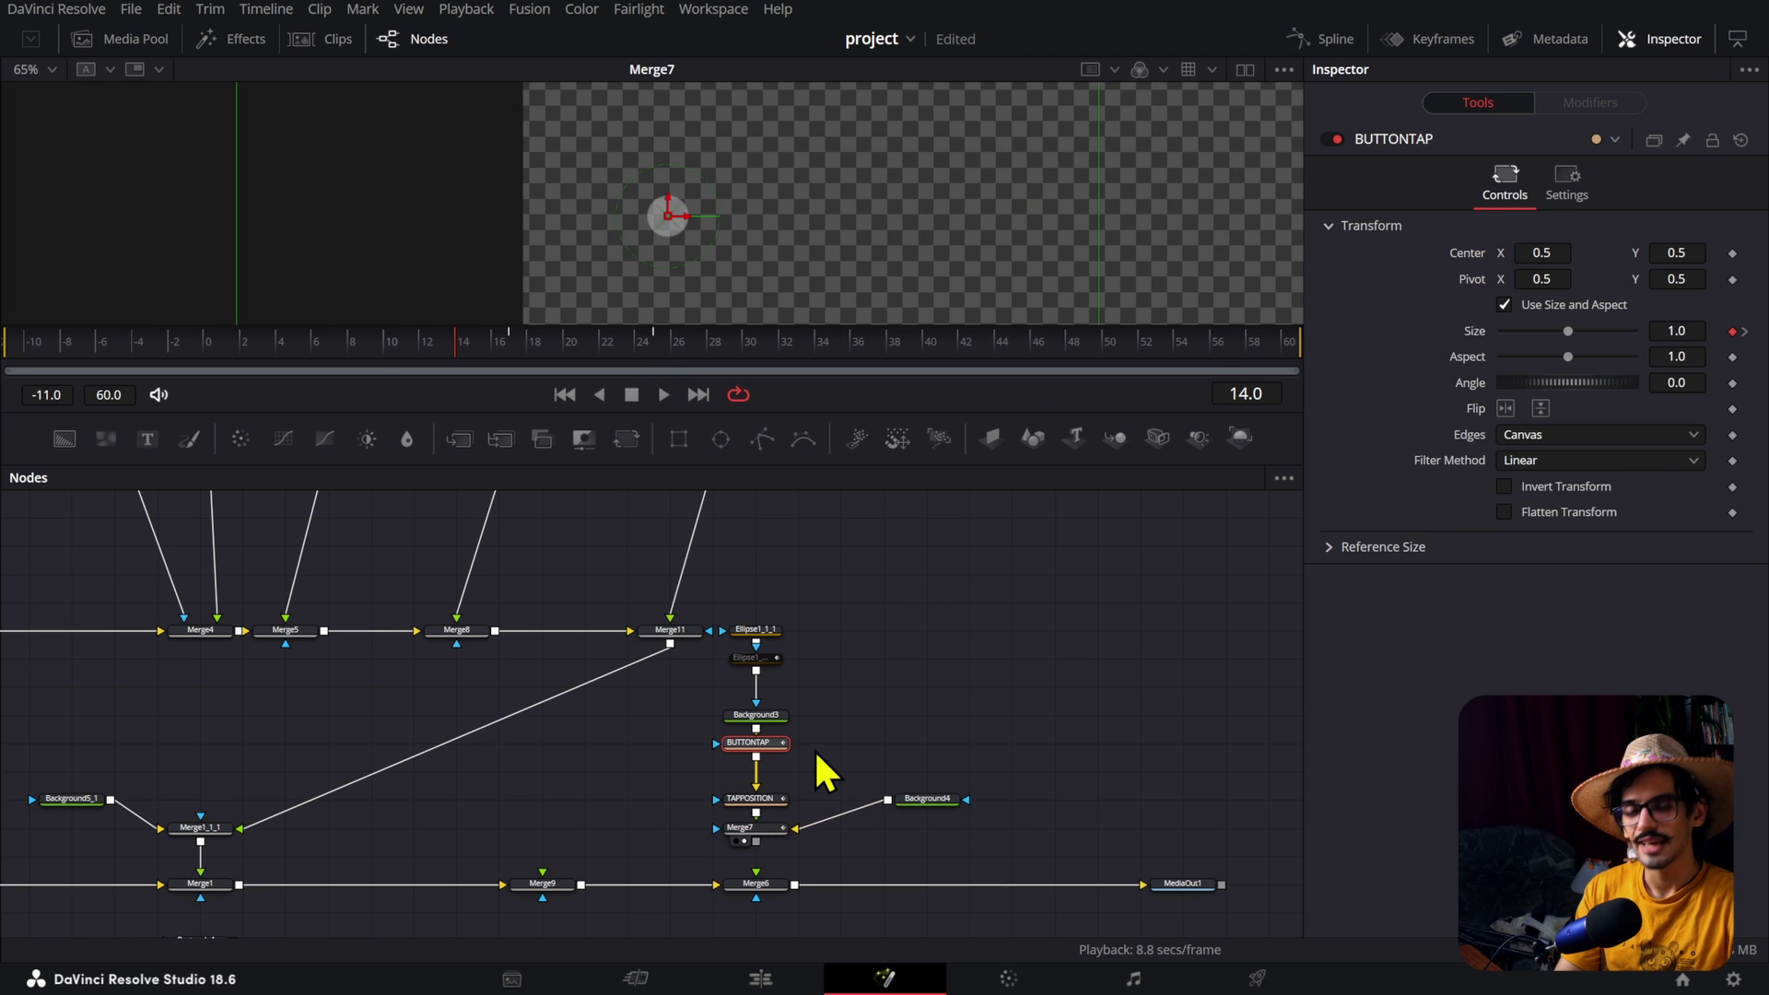
{"action": "scroll", "coordinate": [967, 289], "scroll_direction": "down", "scroll_amount": 3}
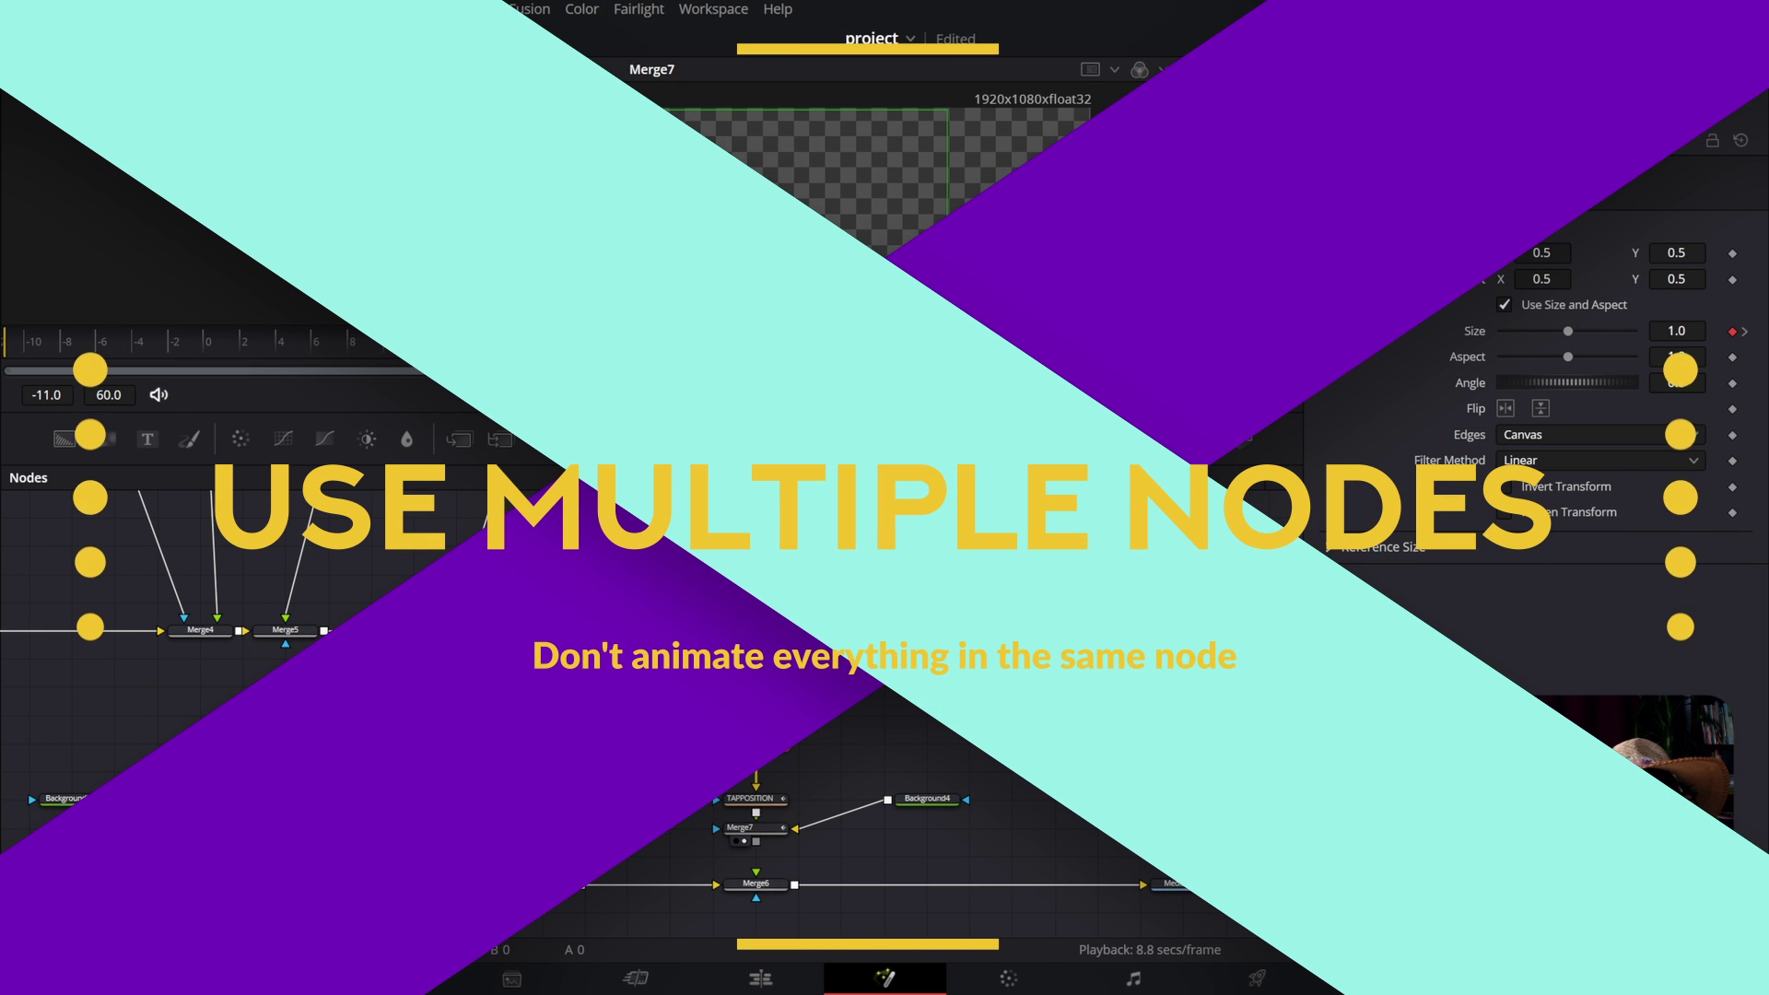
{"action": "left_click", "coordinate": [753, 798]}
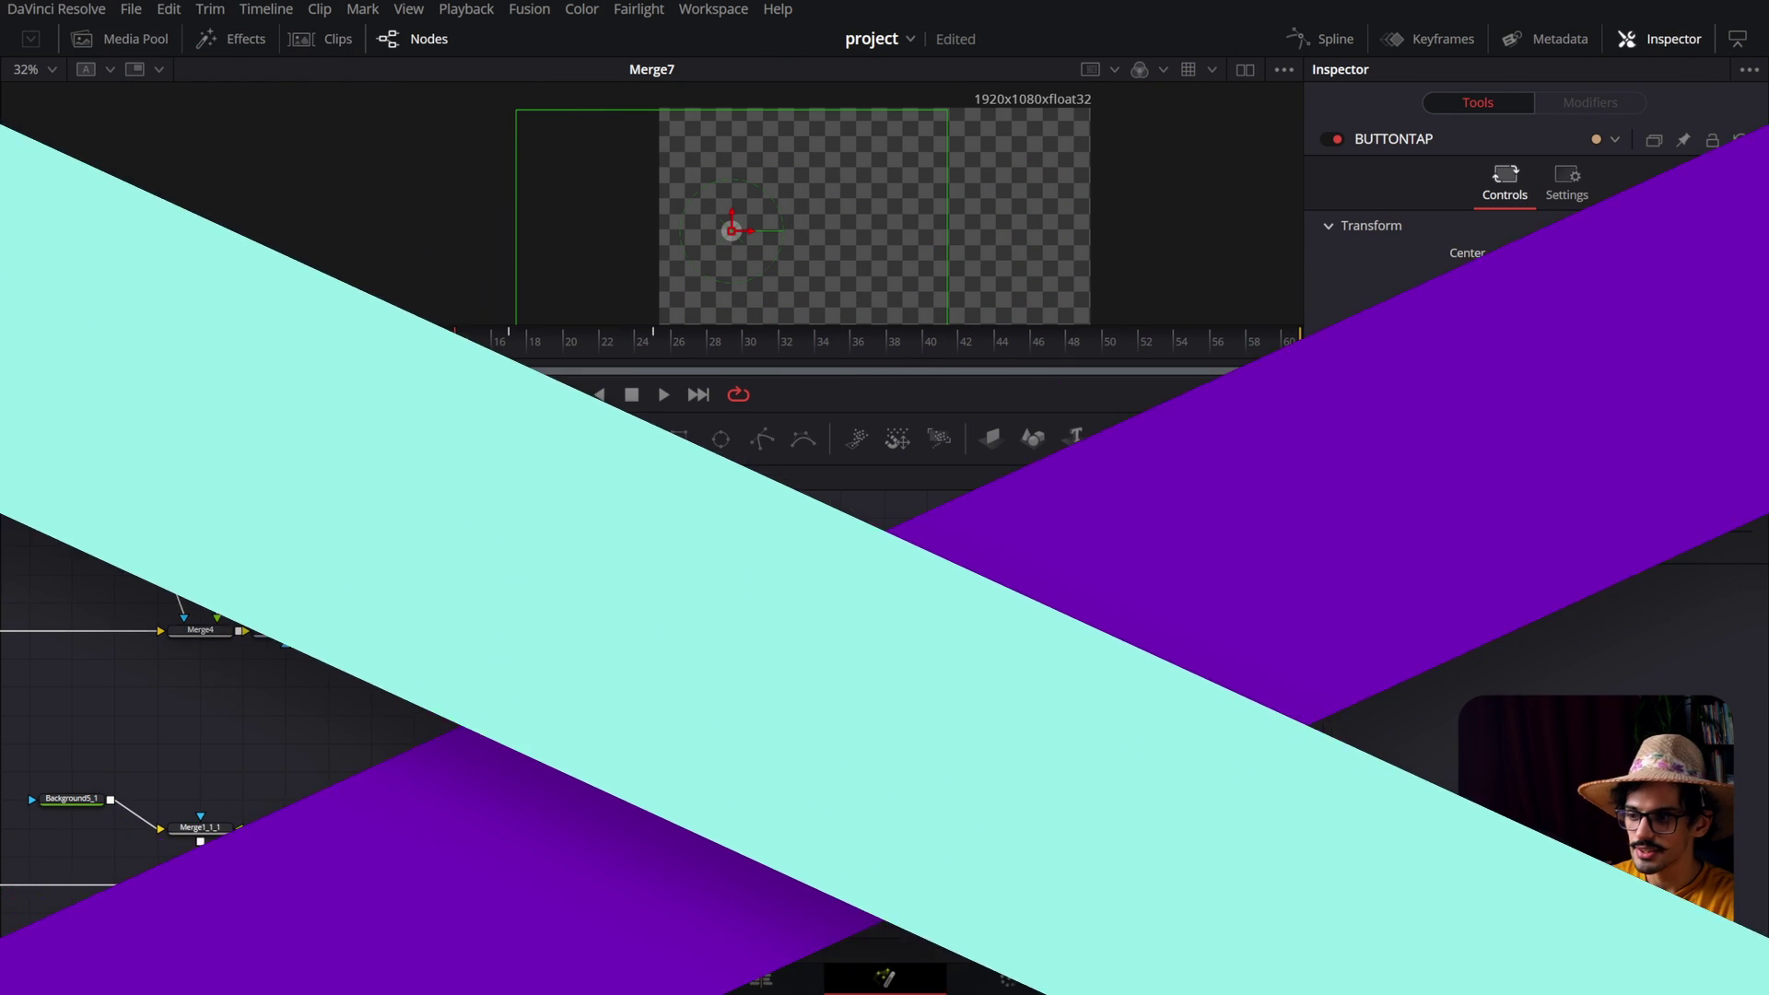
{"action": "left_click", "coordinate": [117, 362]}
{"action": "left_click_drag", "start_coordinate": [205, 358], "coordinate": [627, 267]}
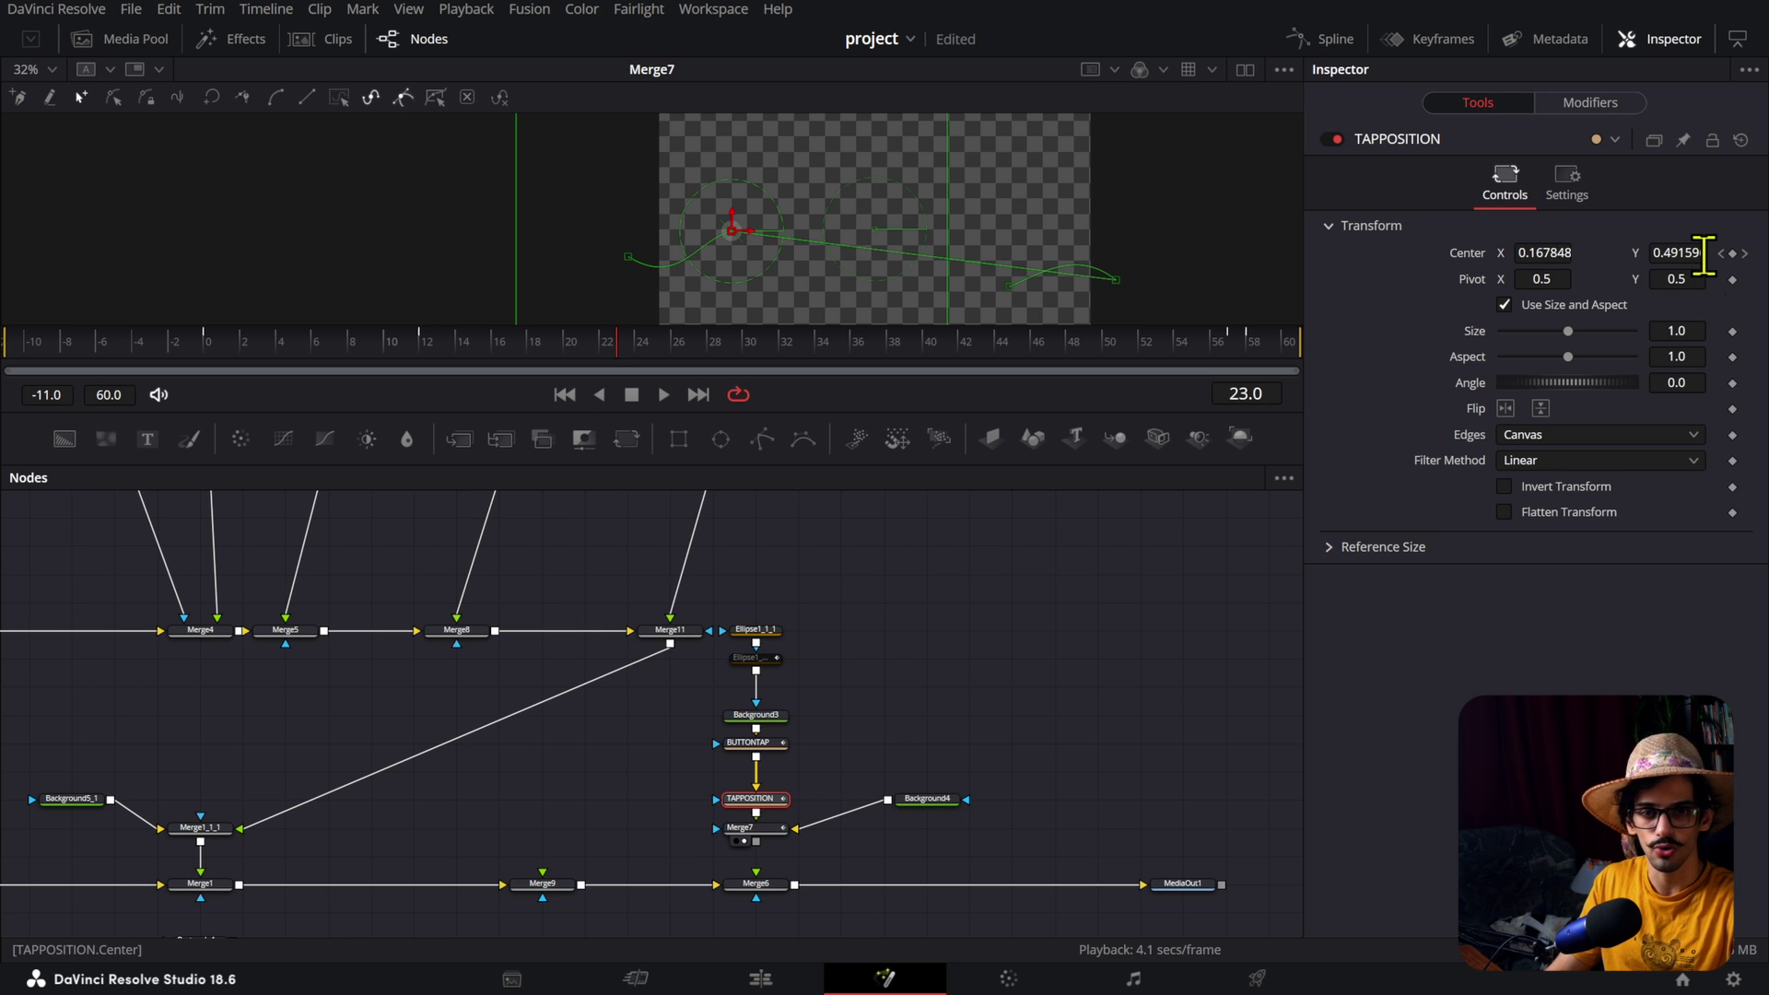
{"action": "left_click_drag", "start_coordinate": [516, 339], "coordinate": [316, 352]}
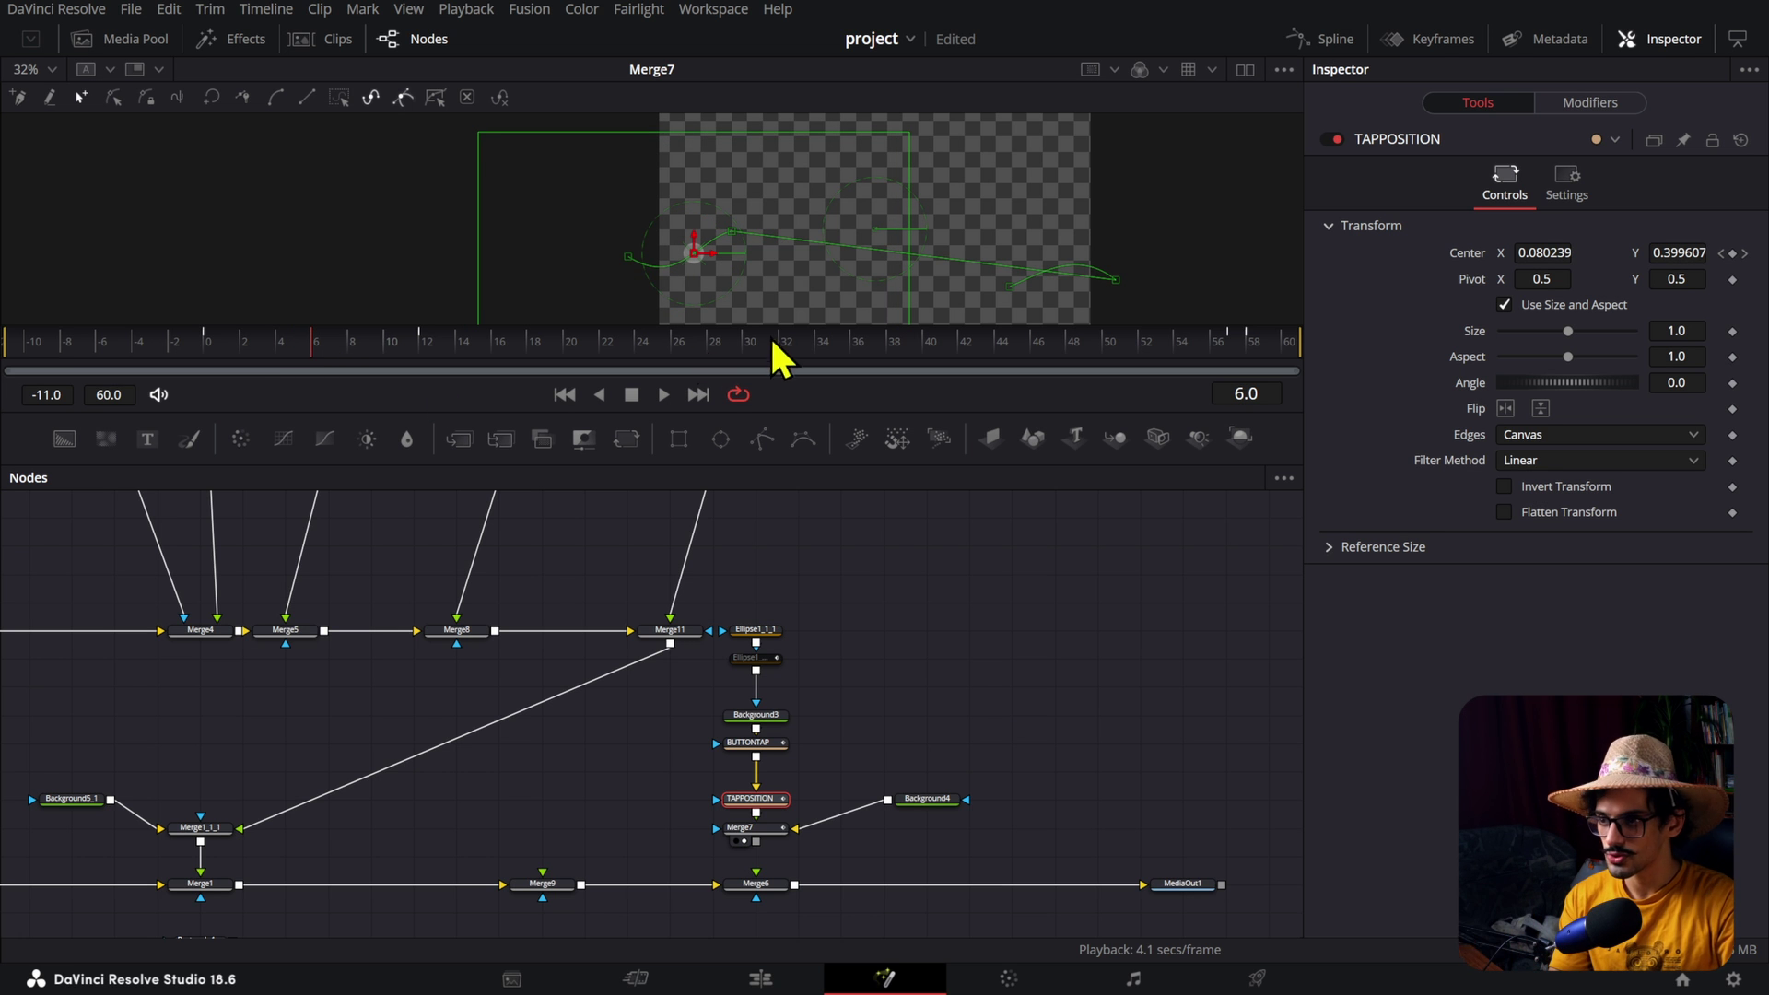
{"action": "left_click", "coordinate": [411, 348]}
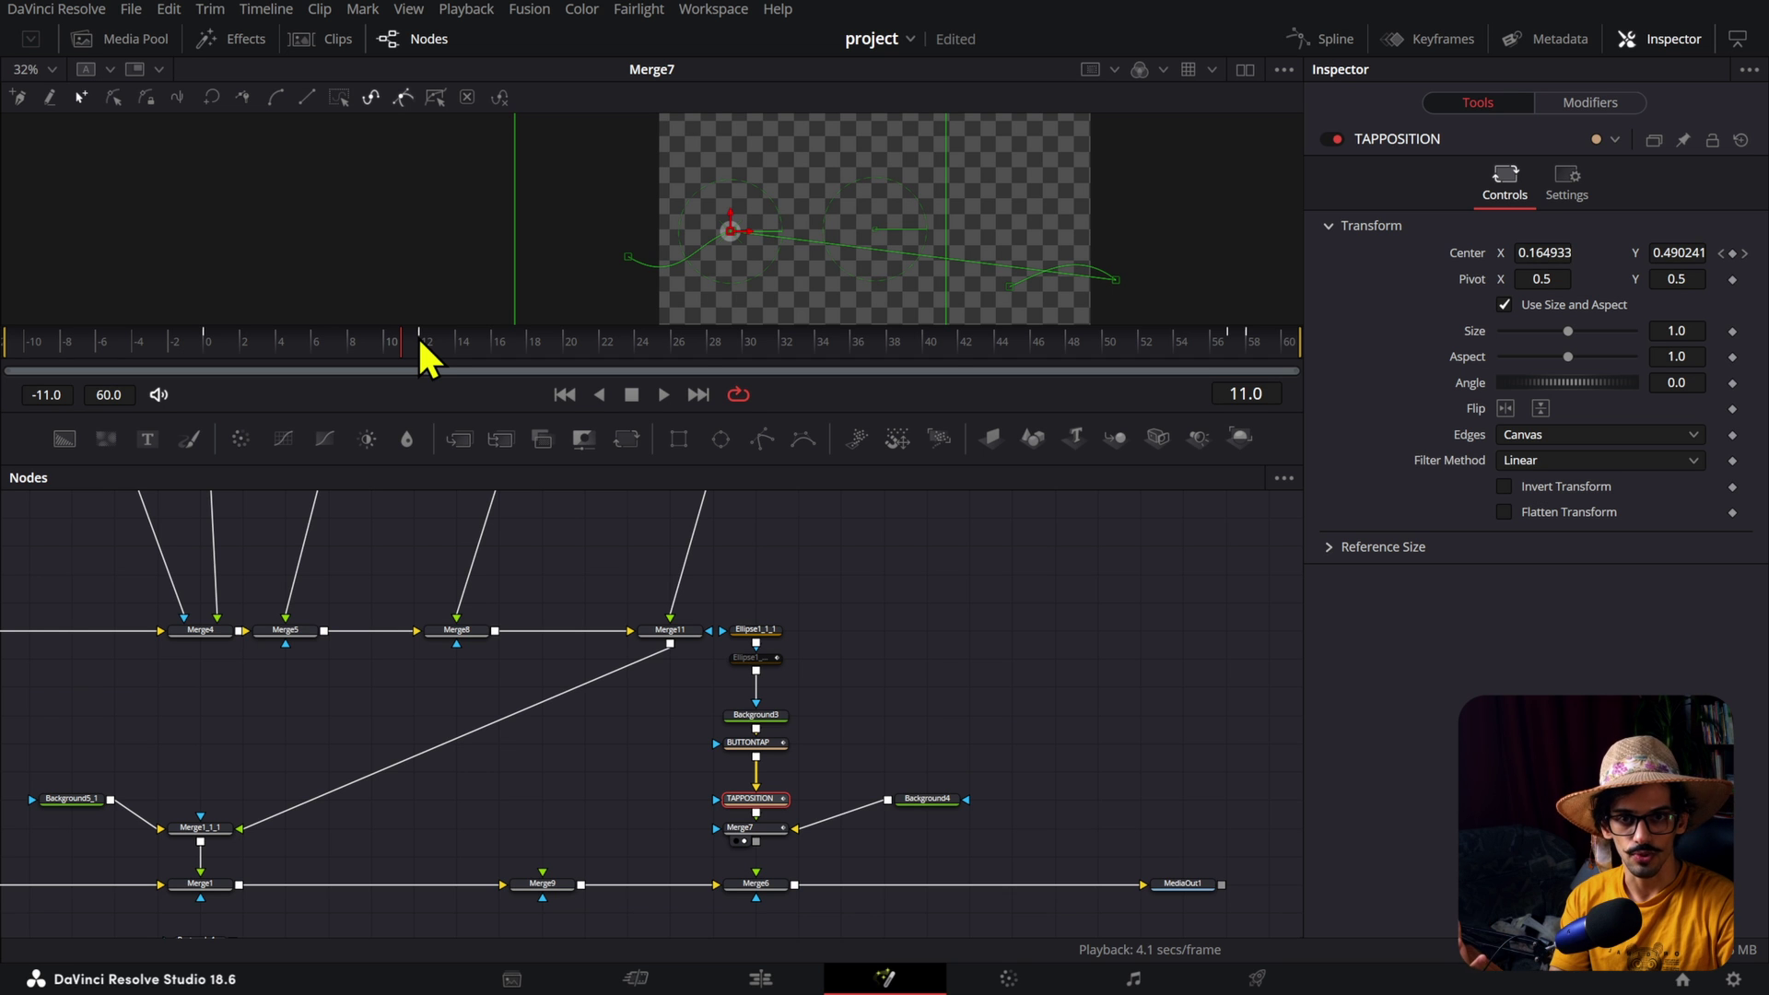
{"action": "left_click", "coordinate": [419, 339]}
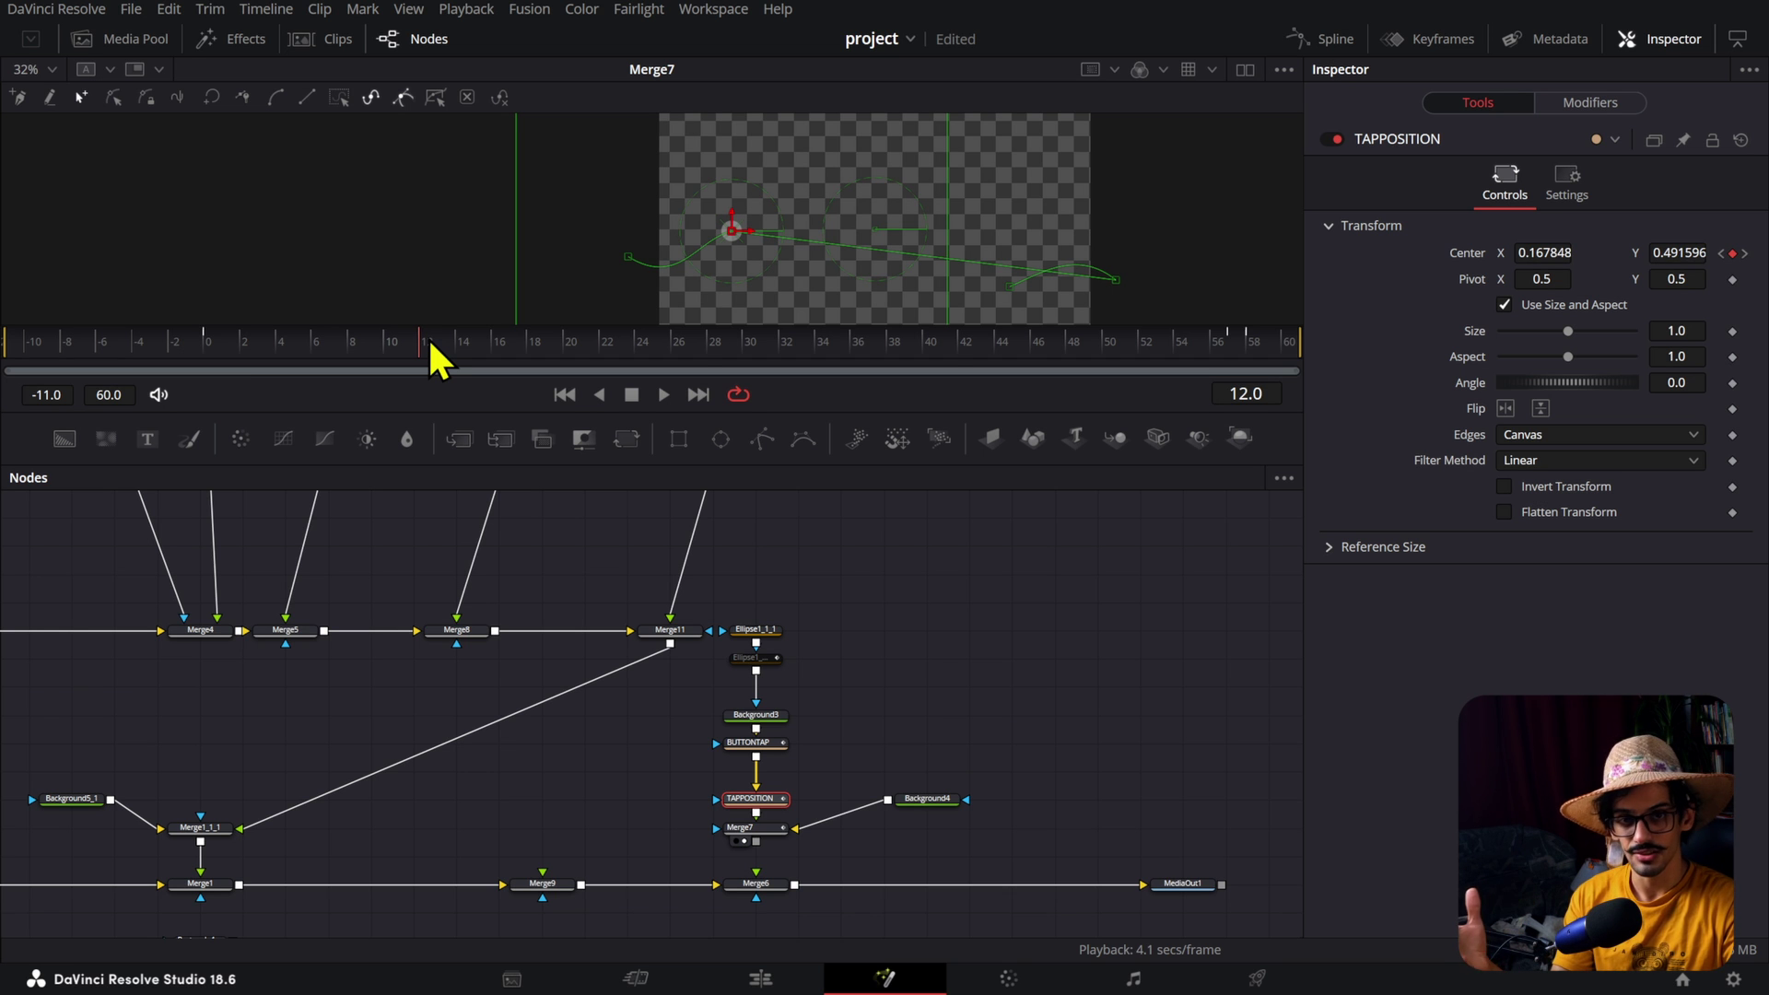
Step: Review the BUTTONTAP transform's Size animation by scrubbing to frame 17 and briefly opening the Spline editor
{"action": "left_click", "coordinate": [774, 744]}
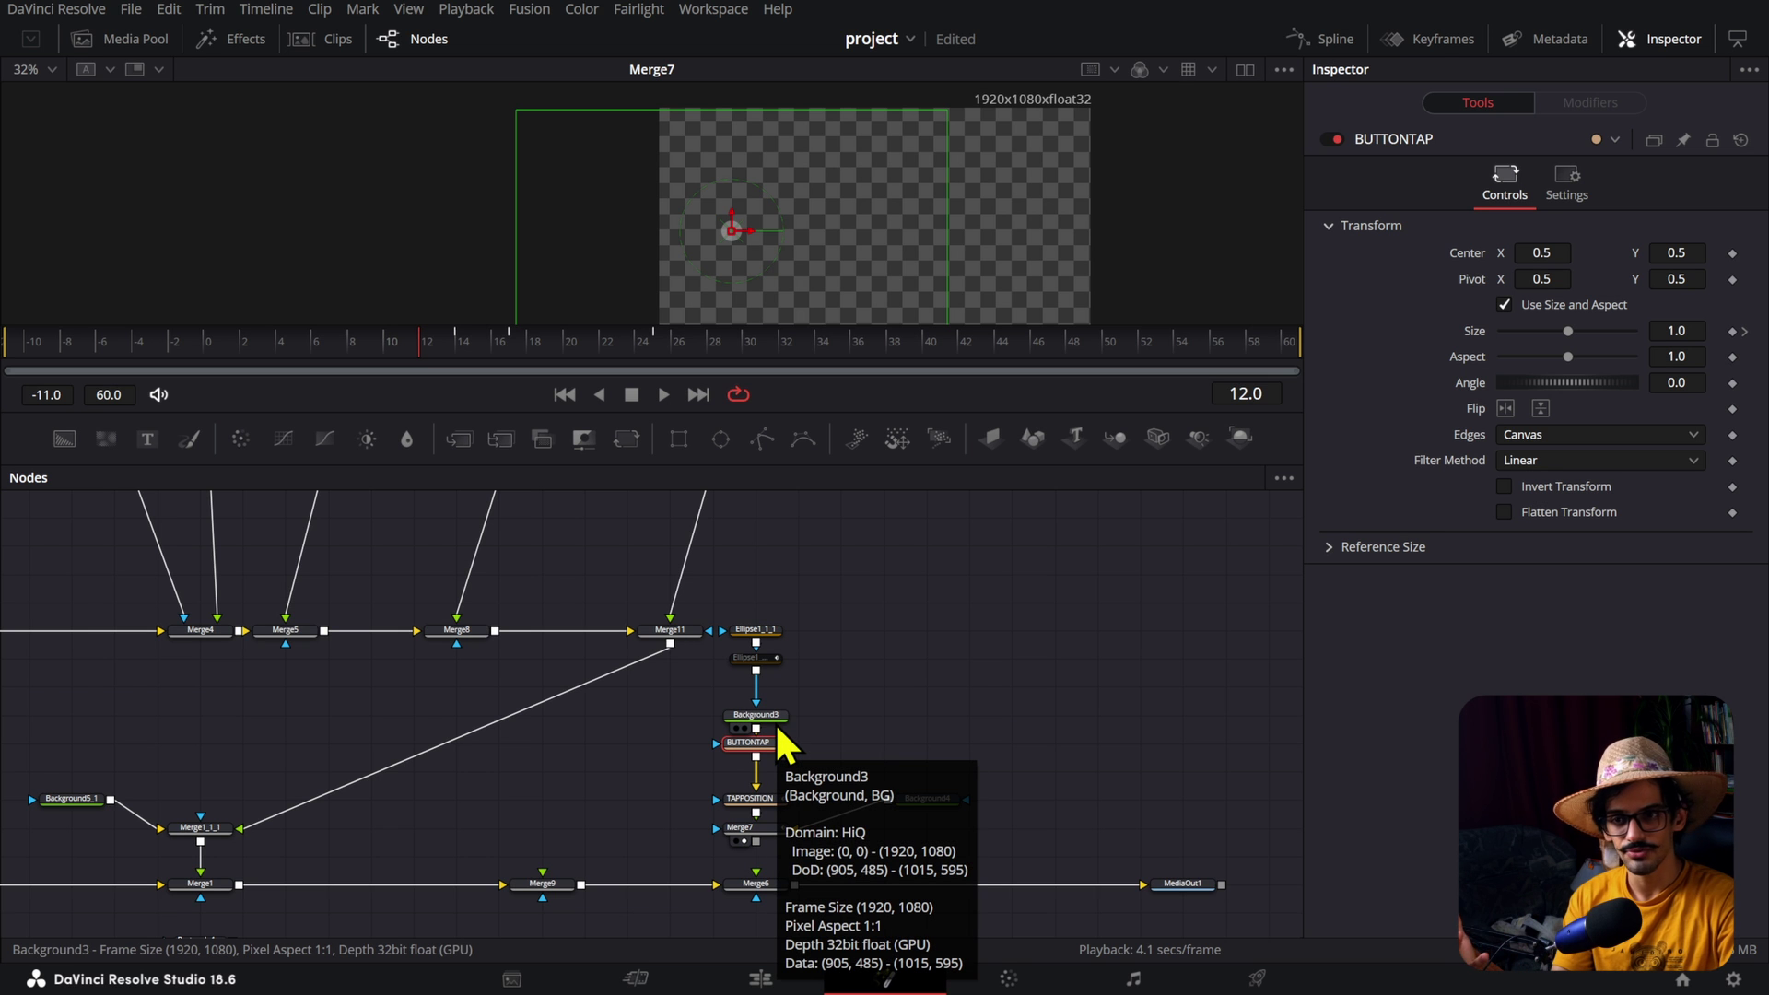
{"action": "left_click_drag", "start_coordinate": [478, 356], "coordinate": [512, 355]}
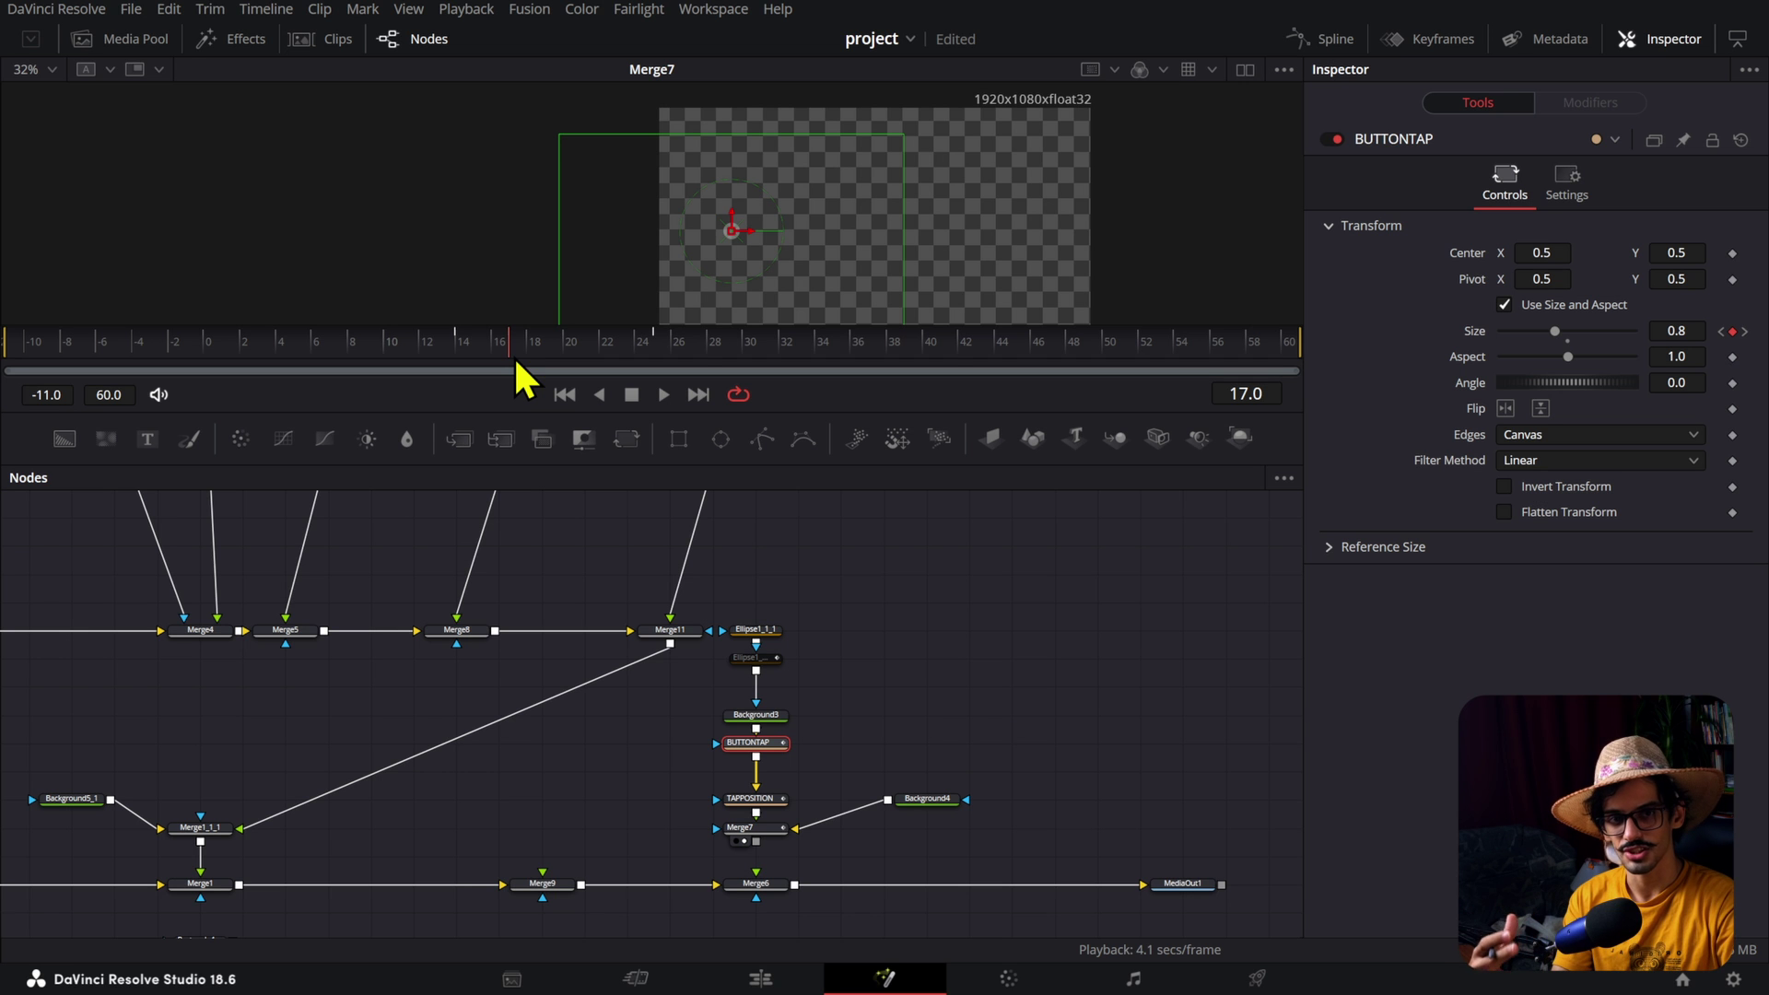
{"action": "mouse_move", "coordinate": [515, 361]}
{"action": "left_mouse_down"}
{"action": "mouse_move", "coordinate": [632, 363]}
{"action": "mouse_move", "coordinate": [528, 364]}
{"action": "left_mouse_up"}
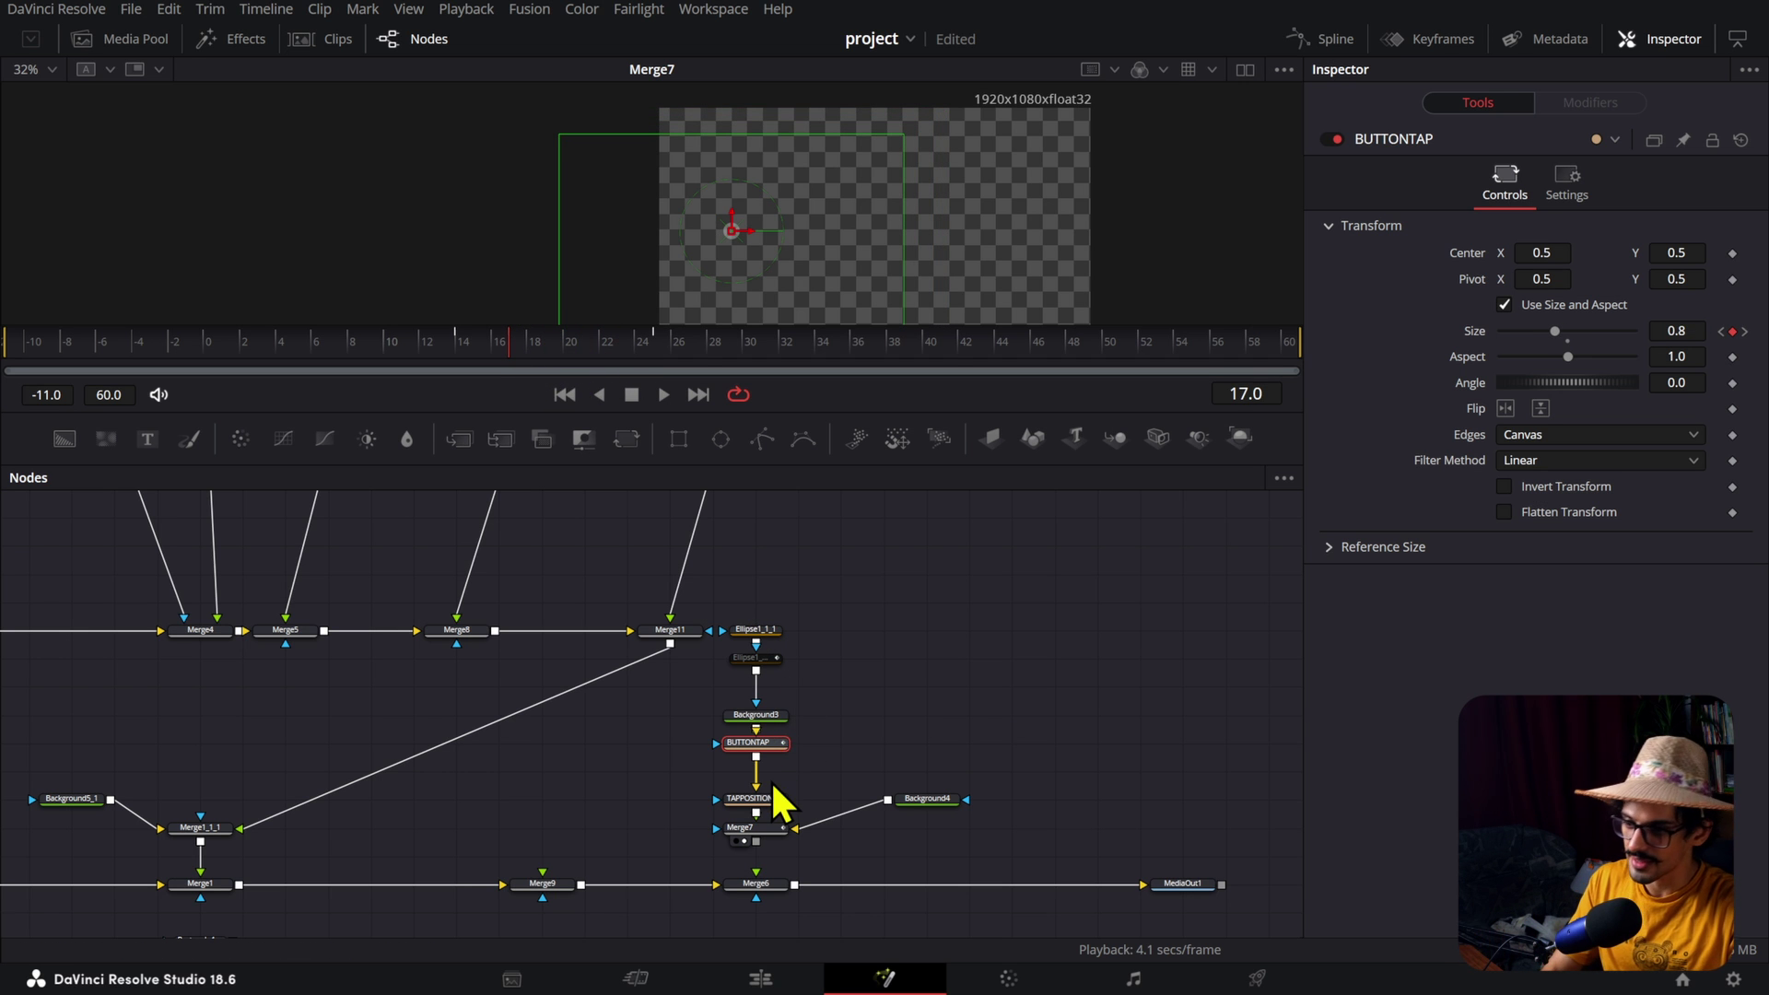
{"action": "scroll", "coordinate": [778, 801], "scroll_direction": "up", "scroll_amount": 5}
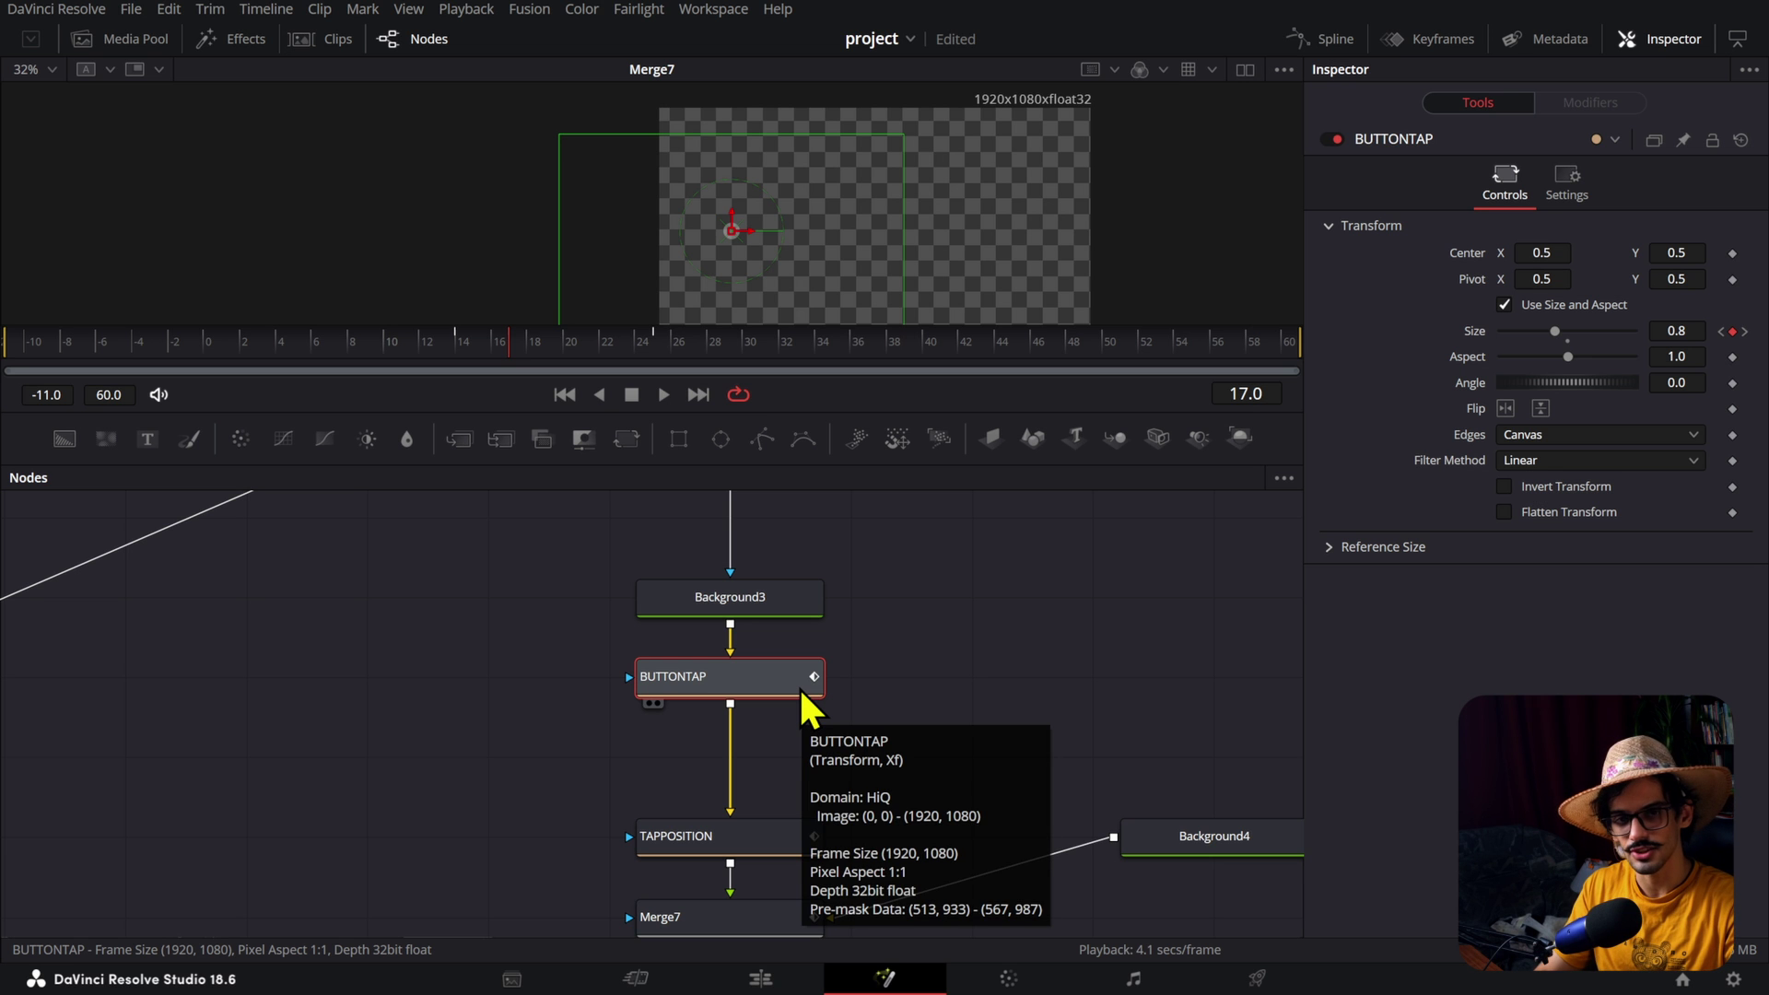
{"action": "left_click", "coordinate": [1331, 40]}
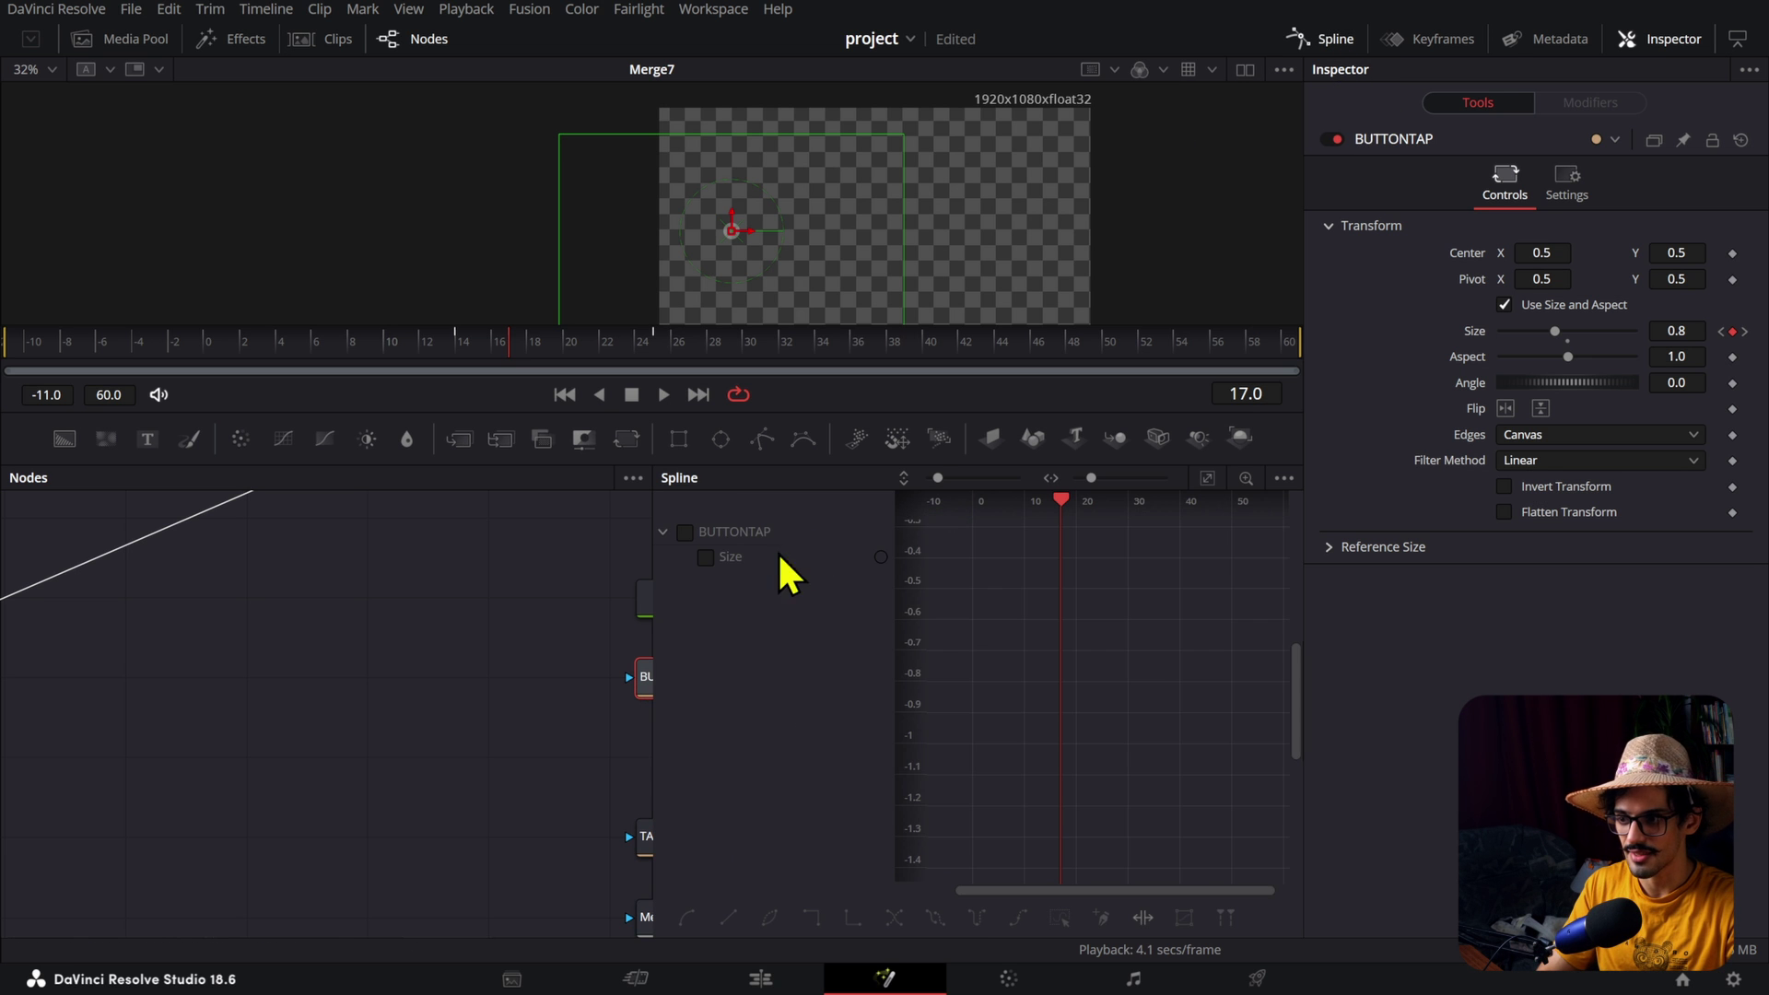
{"action": "left_click", "coordinate": [1326, 40]}
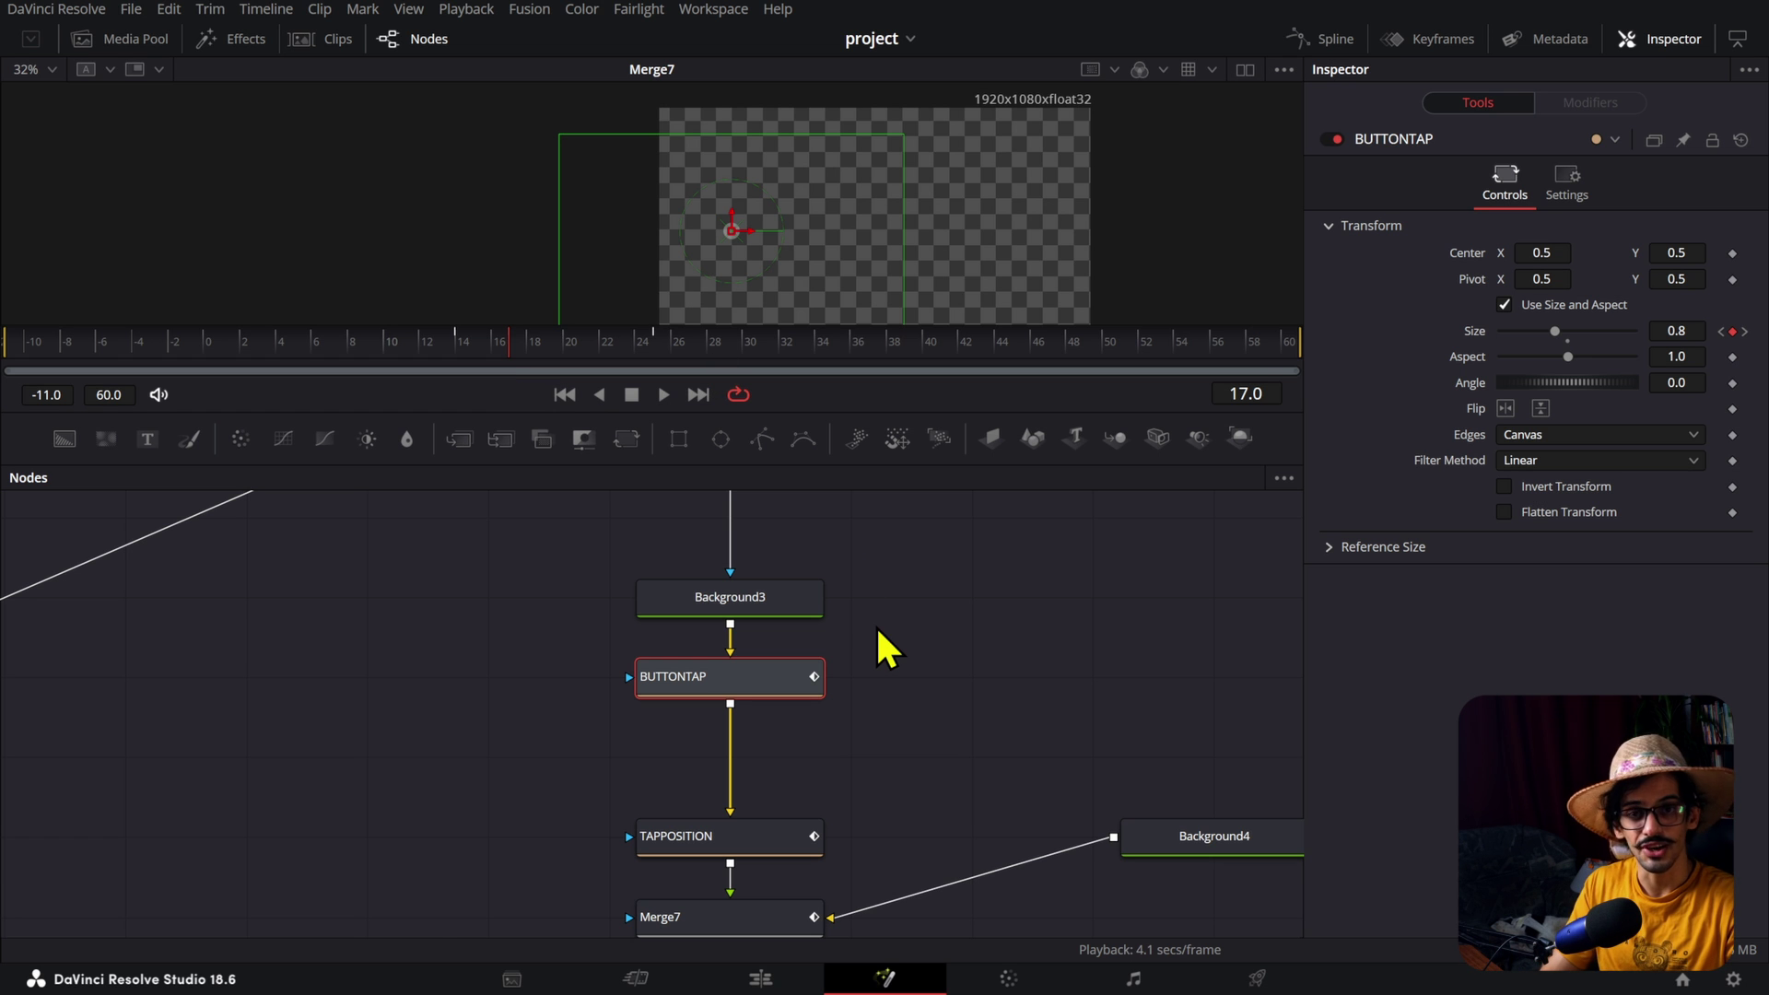
Step: Turn off Auto Resolution in the image settings of the Background1 node that starts the lower merge chain
{"action": "scroll", "coordinate": [877, 630], "scroll_direction": "down", "scroll_amount": 3}
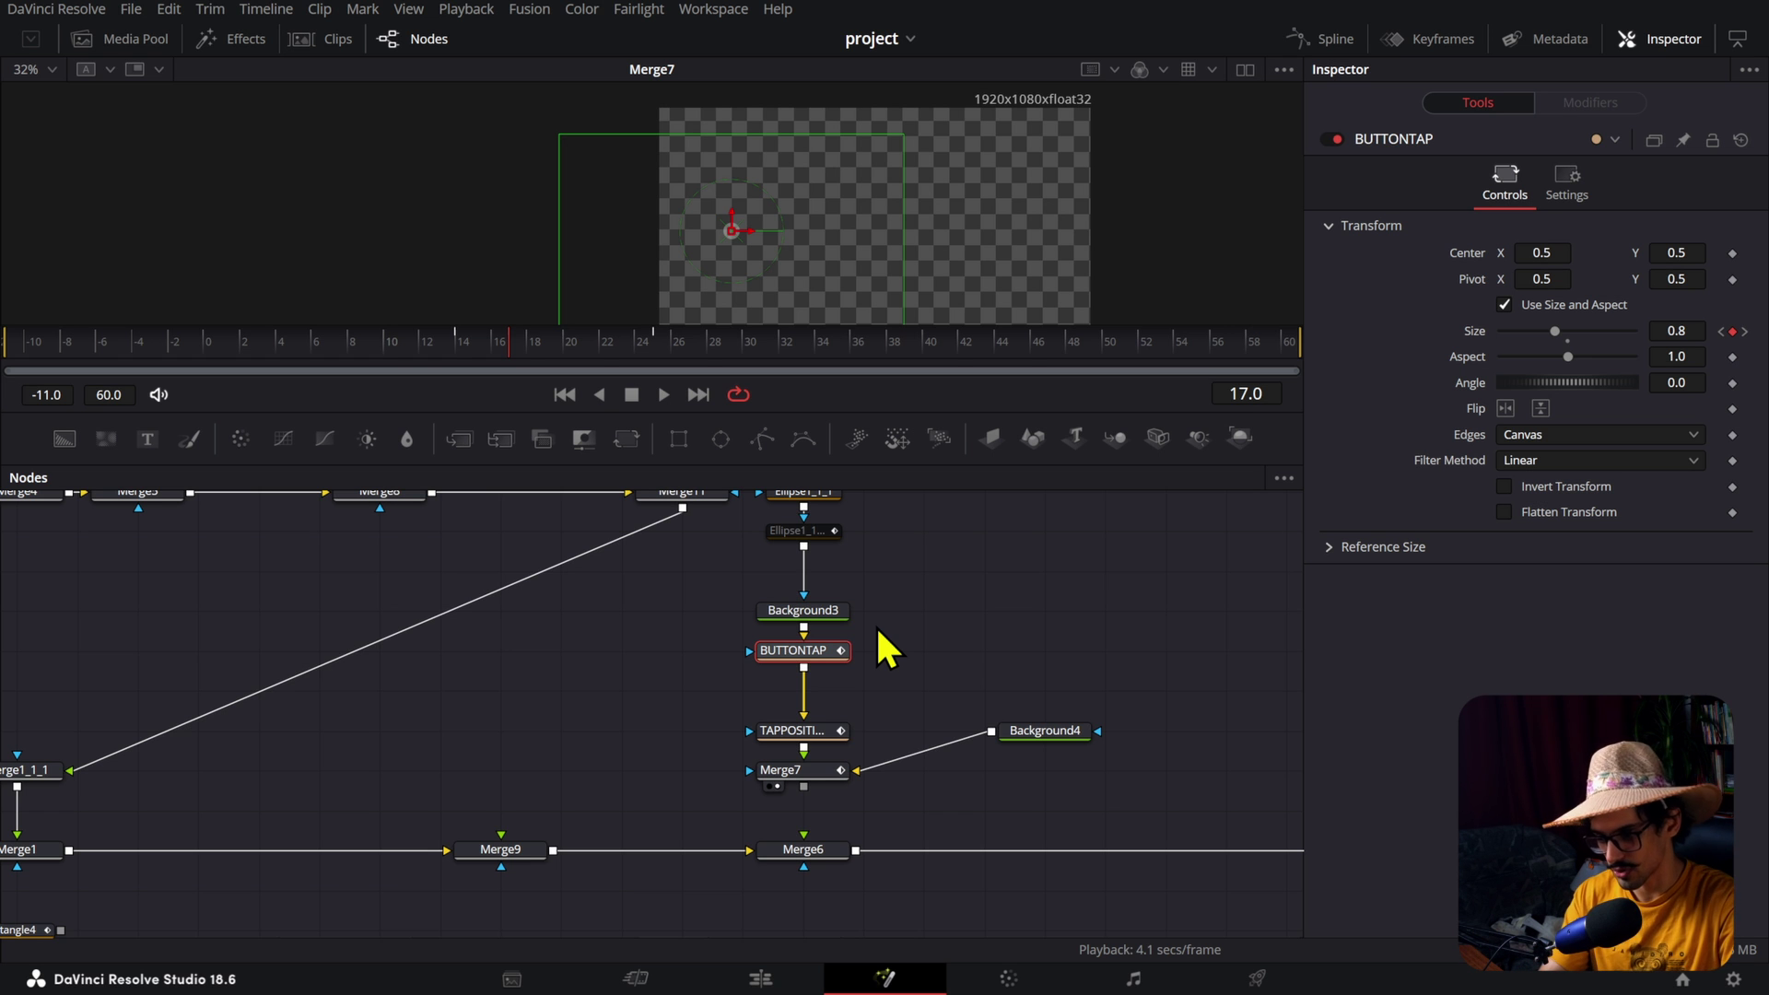
{"action": "scroll", "coordinate": [875, 625], "scroll_direction": "down", "scroll_amount": 3}
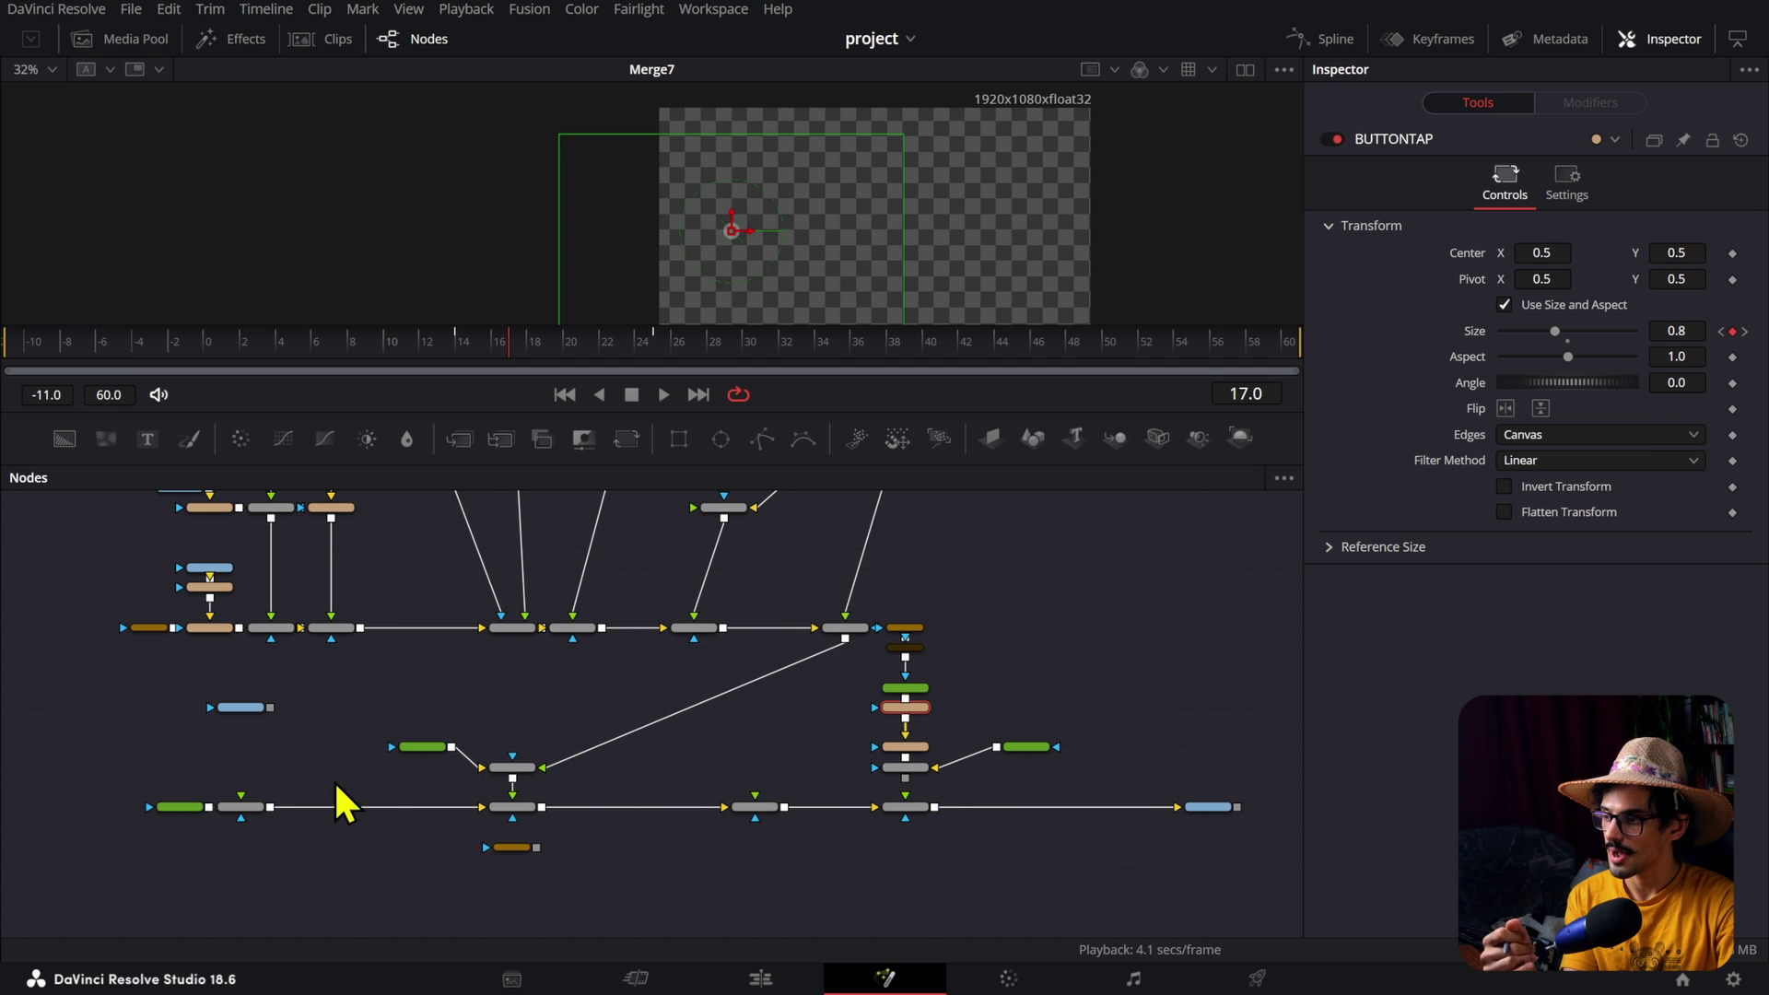
{"action": "left_click", "coordinate": [191, 807]}
{"action": "left_click_drag", "start_coordinate": [190, 807], "coordinate": [306, 765]}
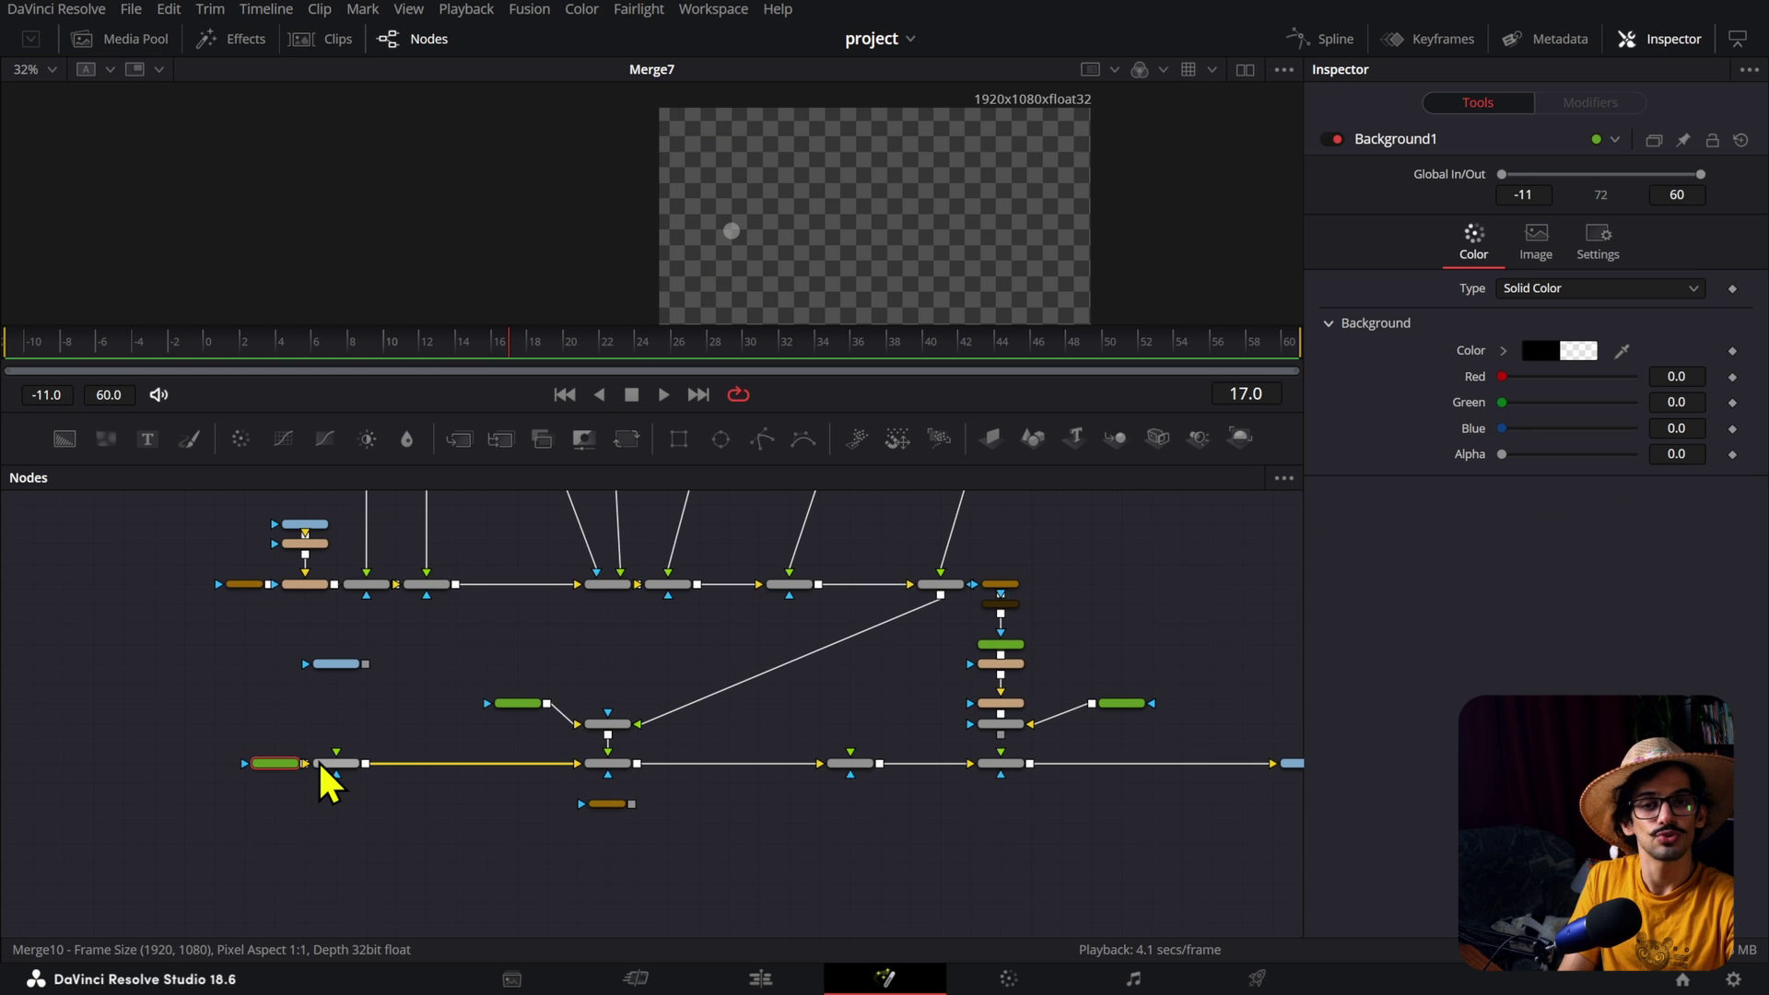
{"action": "scroll", "coordinate": [281, 772], "scroll_direction": "up", "scroll_amount": 3}
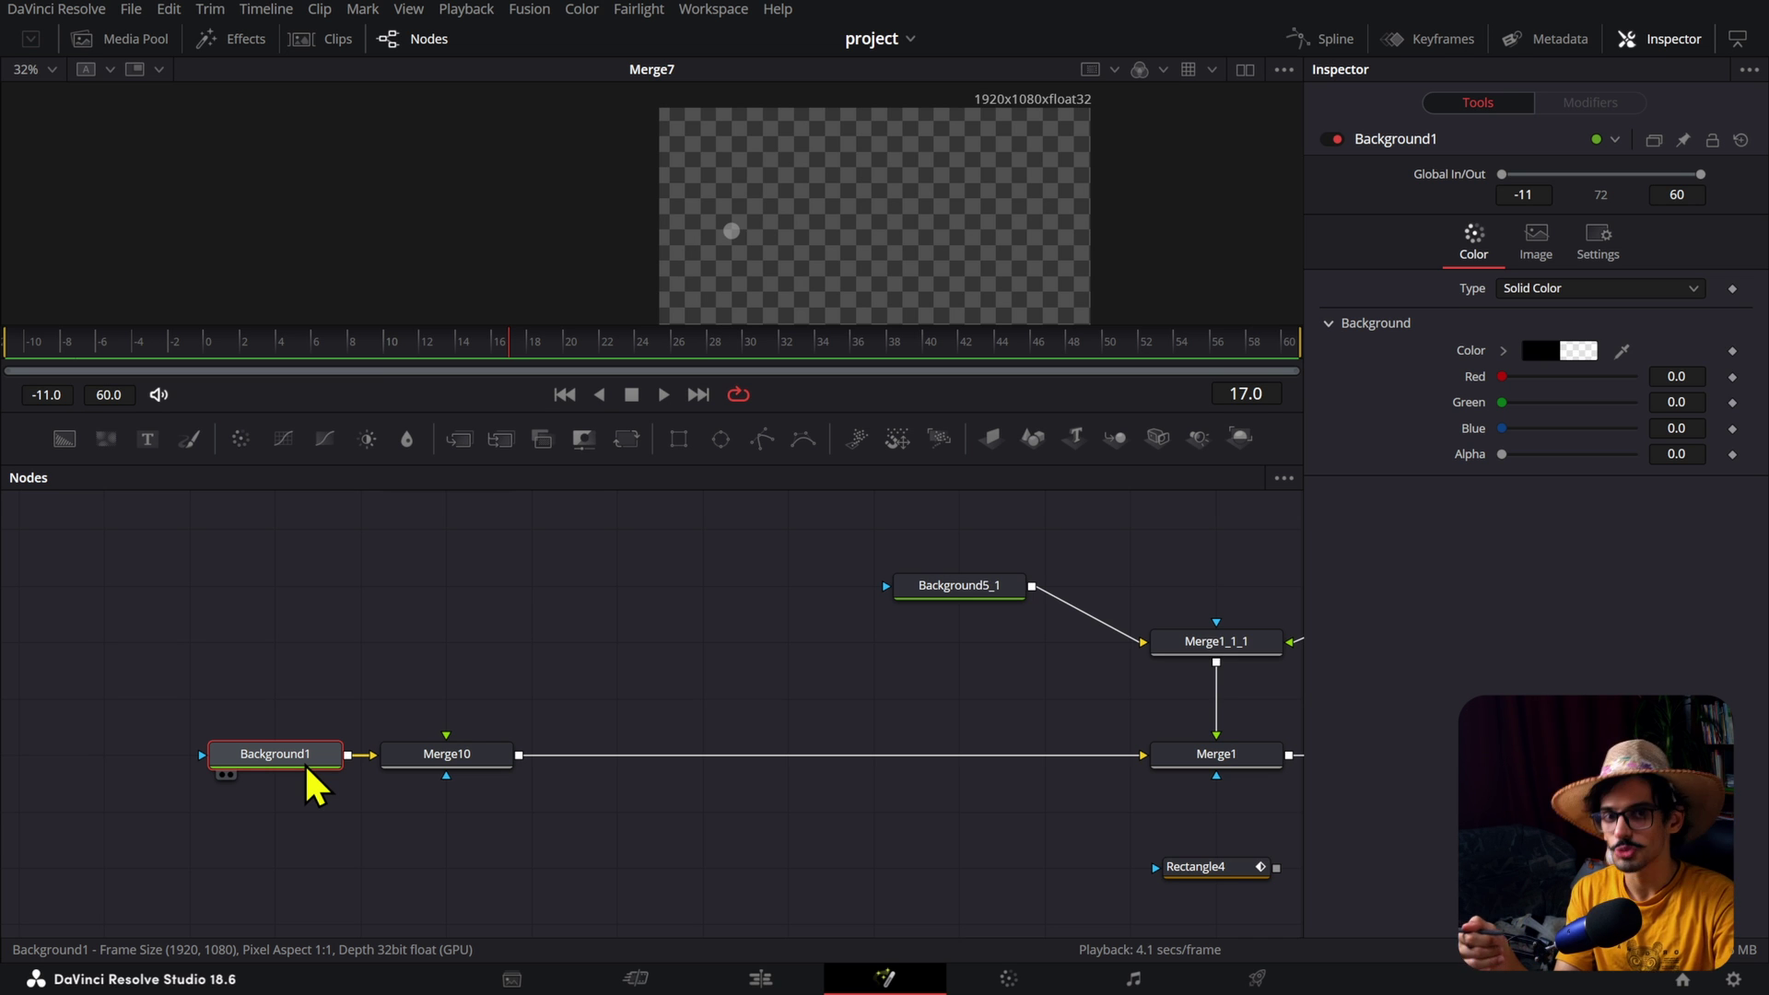
{"action": "left_click", "coordinate": [1555, 236]}
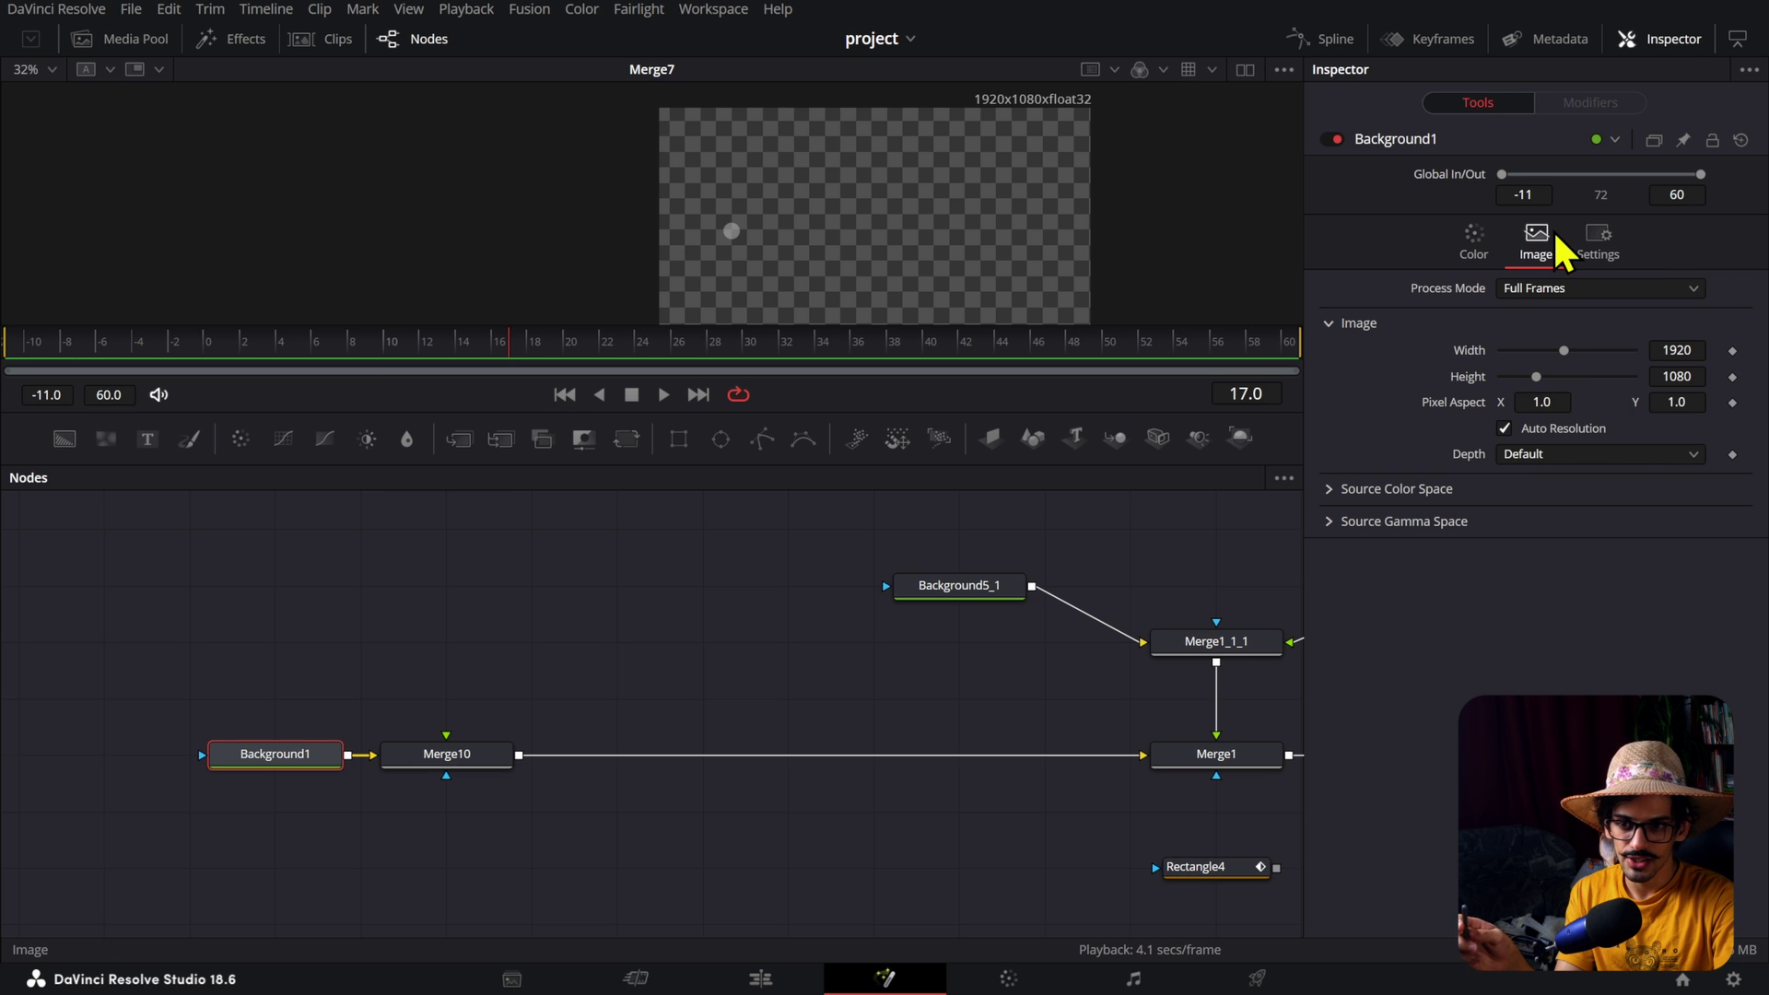
{"action": "left_click", "coordinate": [1505, 428]}
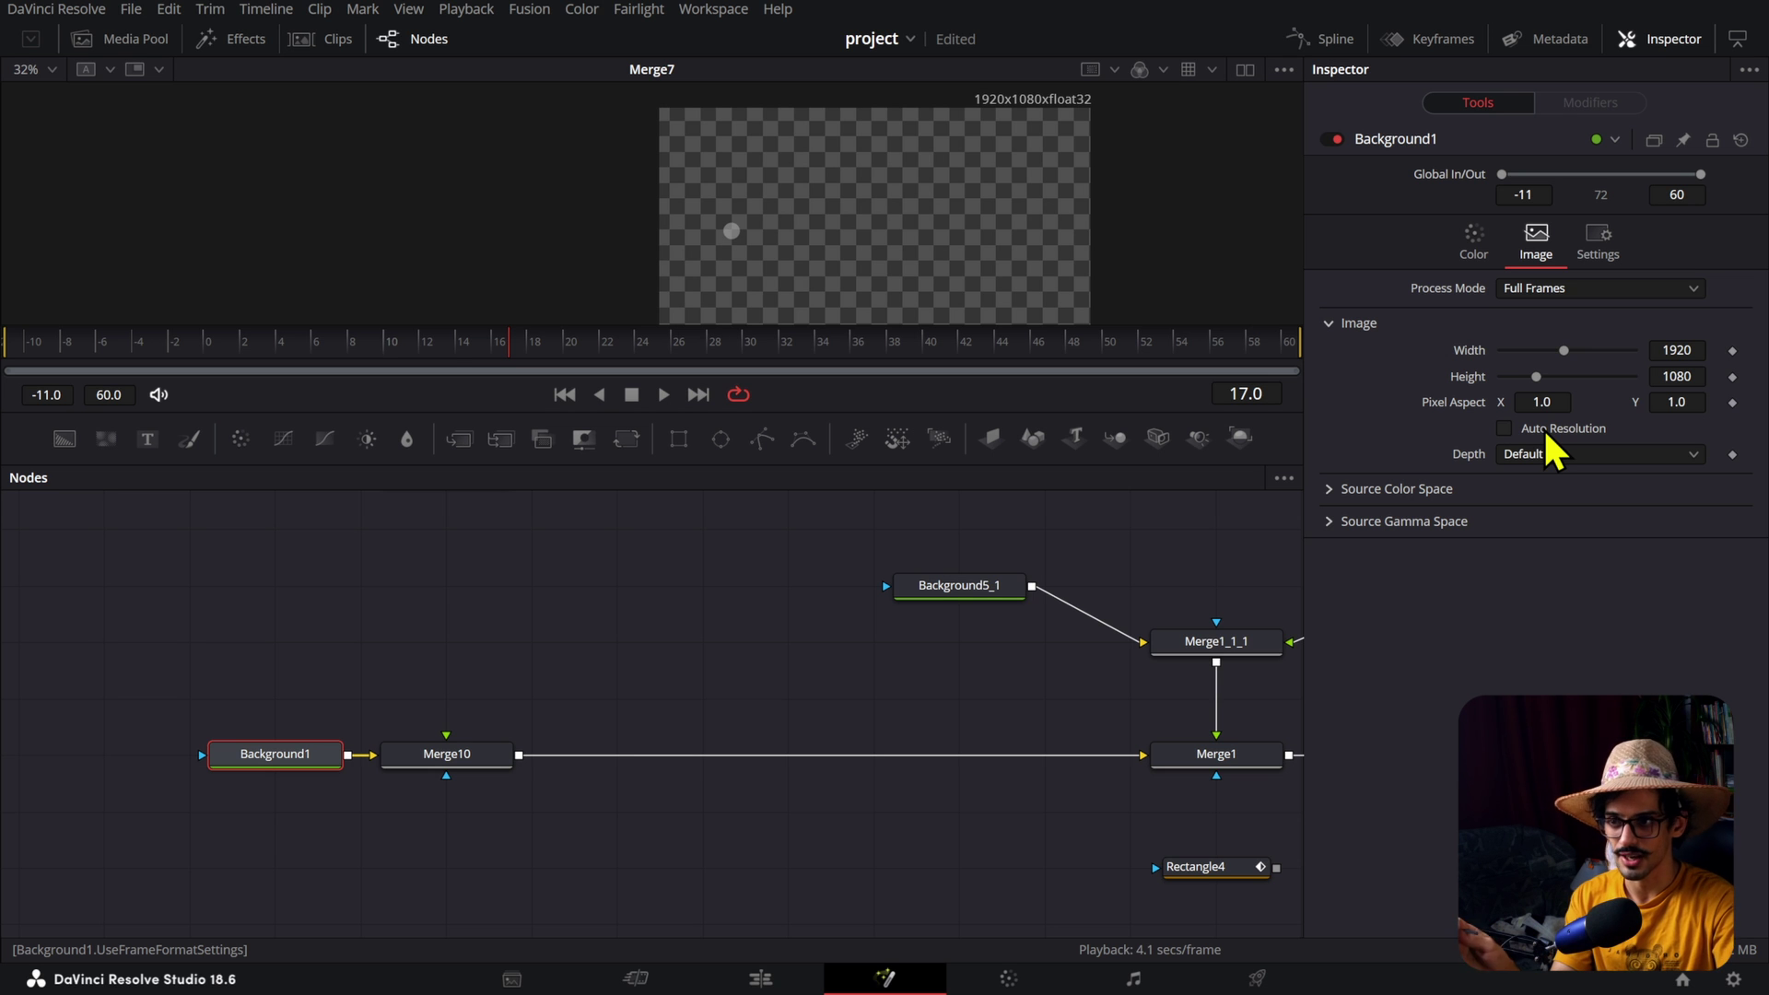
Step: Turn off Auto Resolution in the image settings of the Background5_1 node feeding Merge1_1_1
{"action": "scroll", "coordinate": [929, 245], "scroll_direction": "down", "scroll_amount": 2}
{"action": "scroll", "coordinate": [906, 245], "scroll_direction": "right", "scroll_amount": 3}
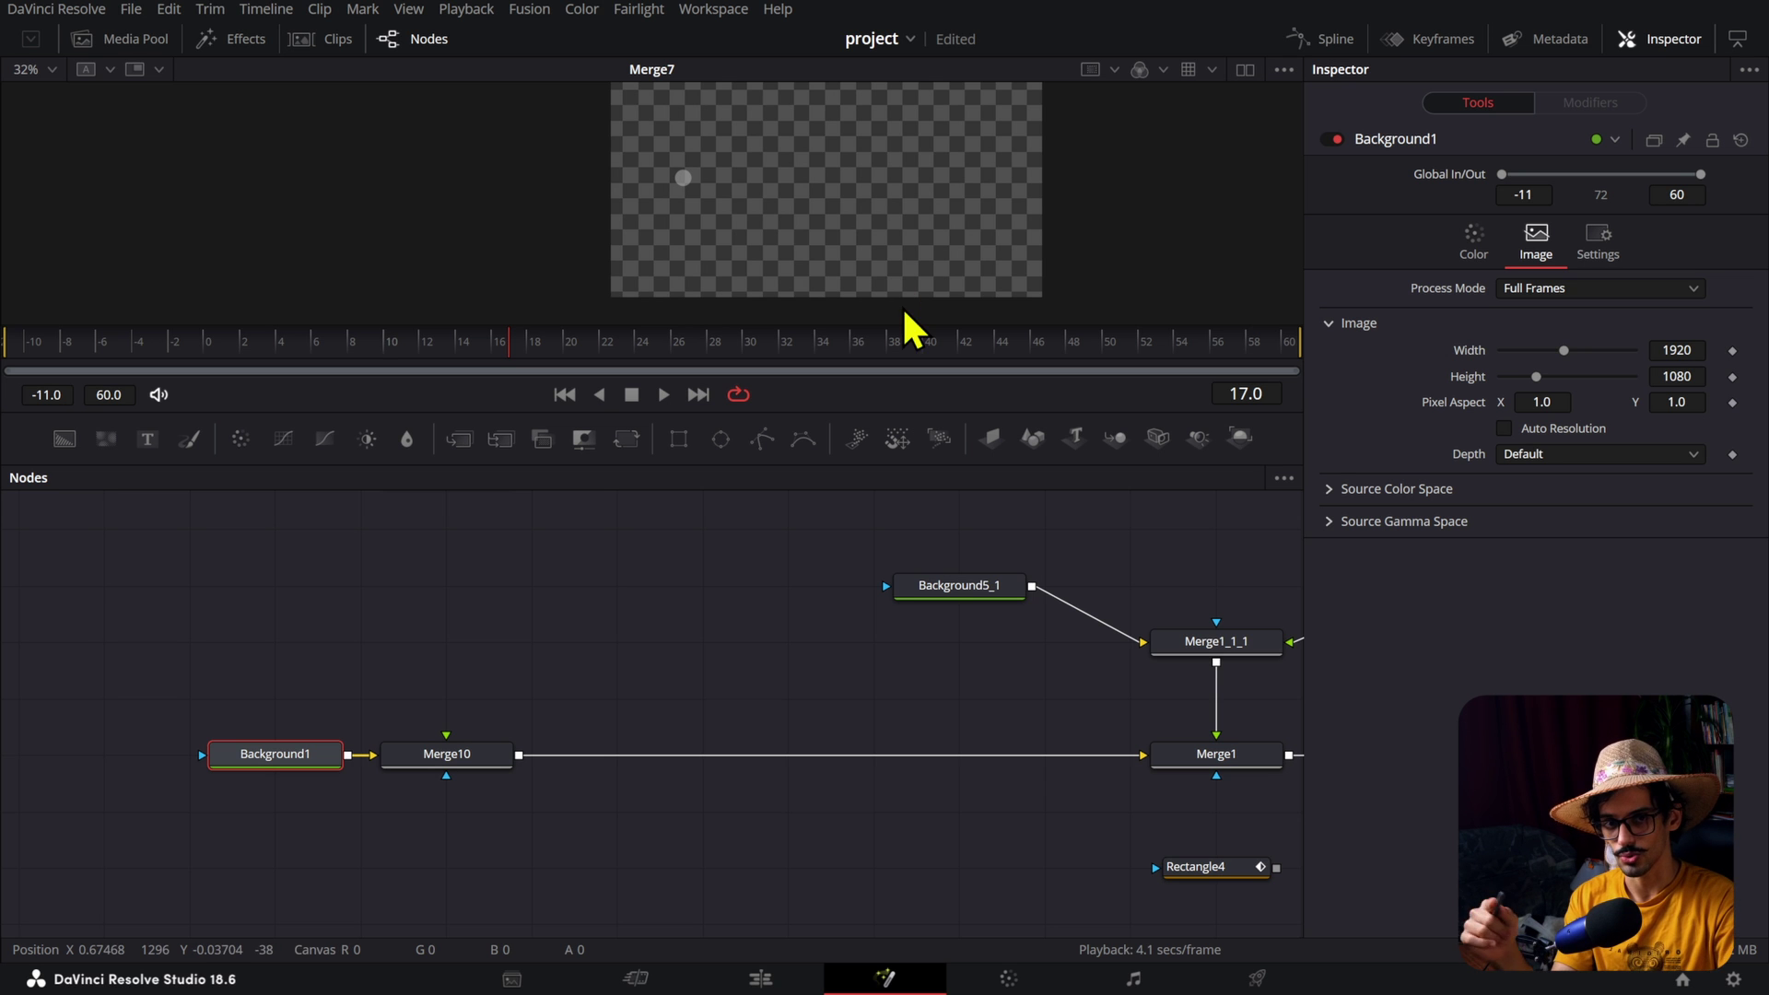
{"action": "scroll", "coordinate": [861, 564], "scroll_direction": "up", "scroll_amount": 5}
{"action": "scroll", "coordinate": [860, 565], "scroll_direction": "right", "scroll_amount": 4}
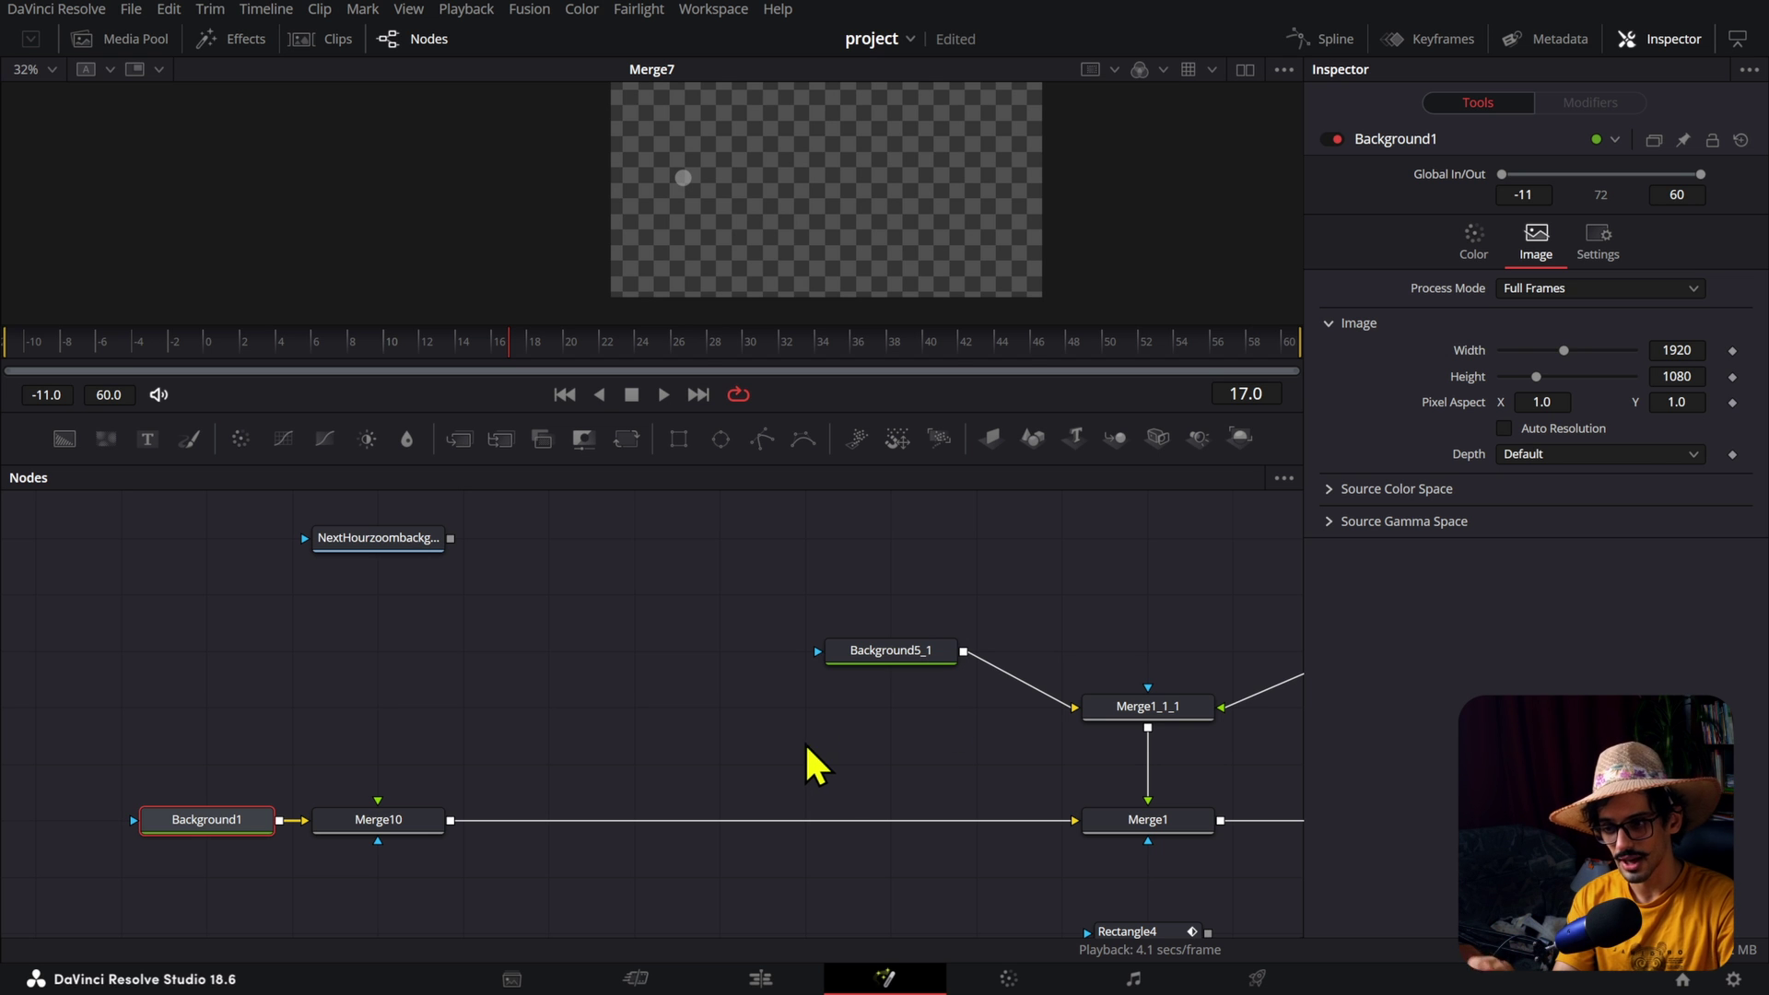
{"action": "left_click", "coordinate": [921, 655]}
{"action": "left_click", "coordinate": [1536, 247]}
{"action": "left_click_drag", "start_coordinate": [1066, 624], "coordinate": [937, 669]}
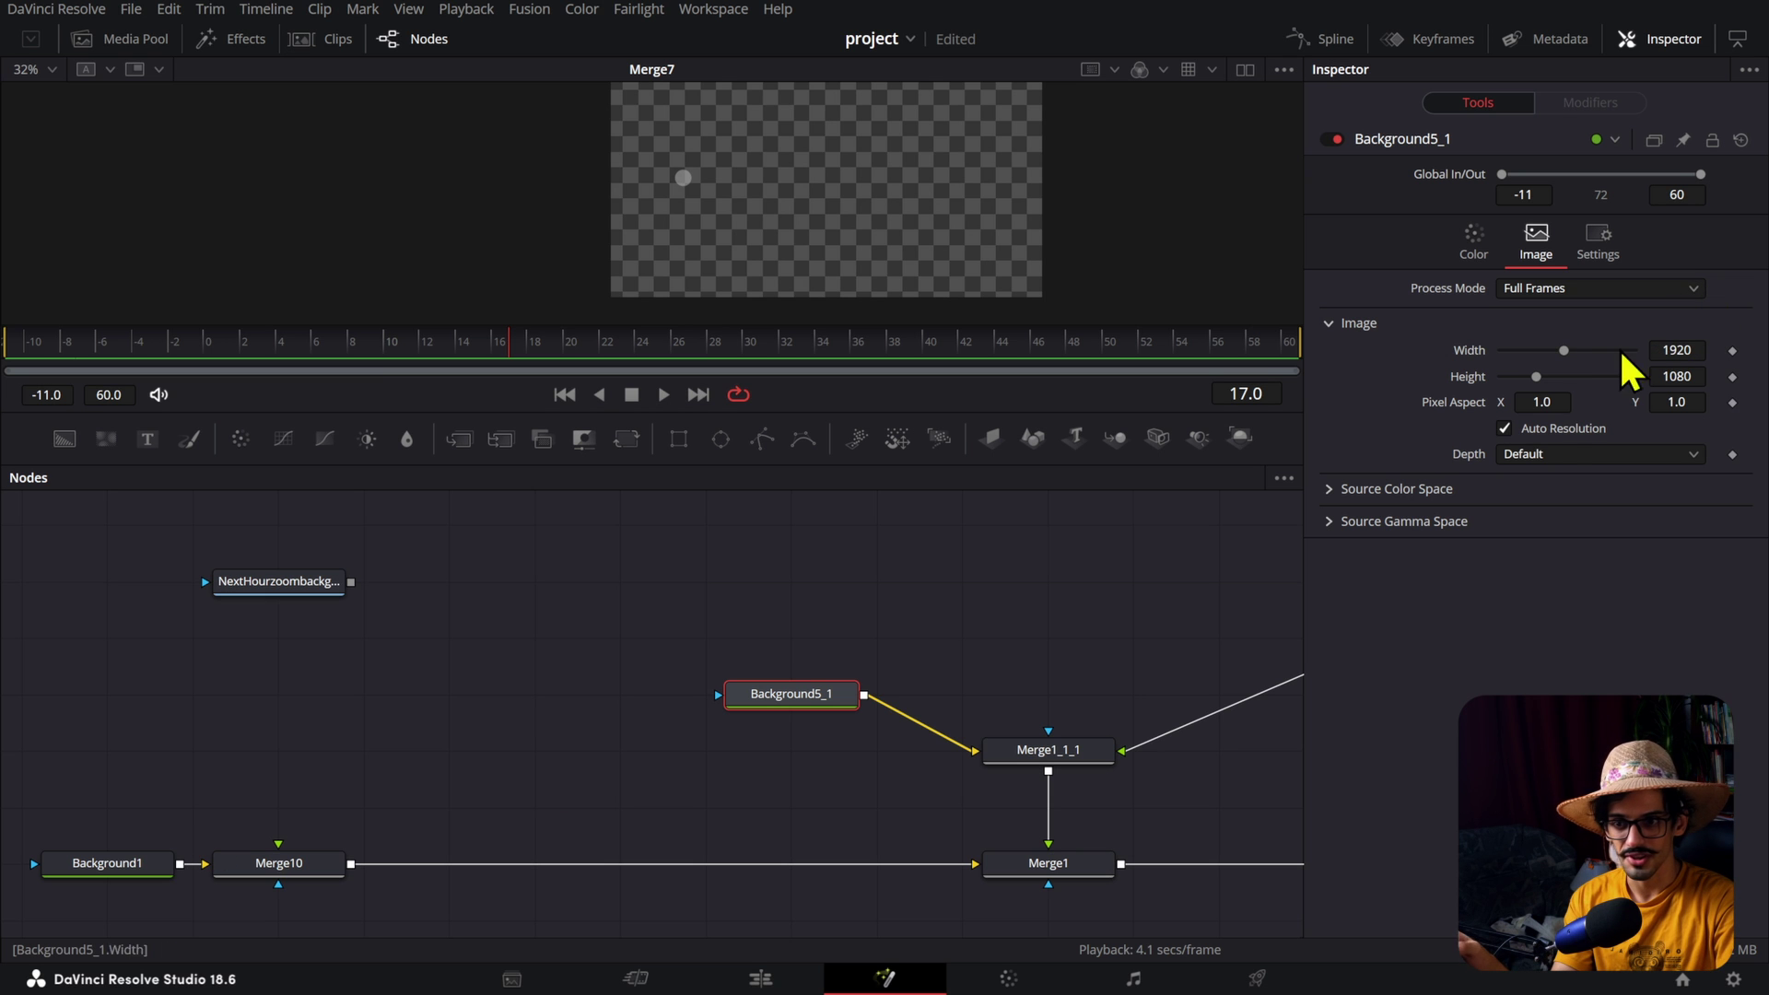
{"action": "left_click", "coordinate": [1555, 430]}
Step: Compare the image settings of Background1 and Background5_1, following the connection into Merge1_1_1 between them
{"action": "left_click", "coordinate": [118, 868]}
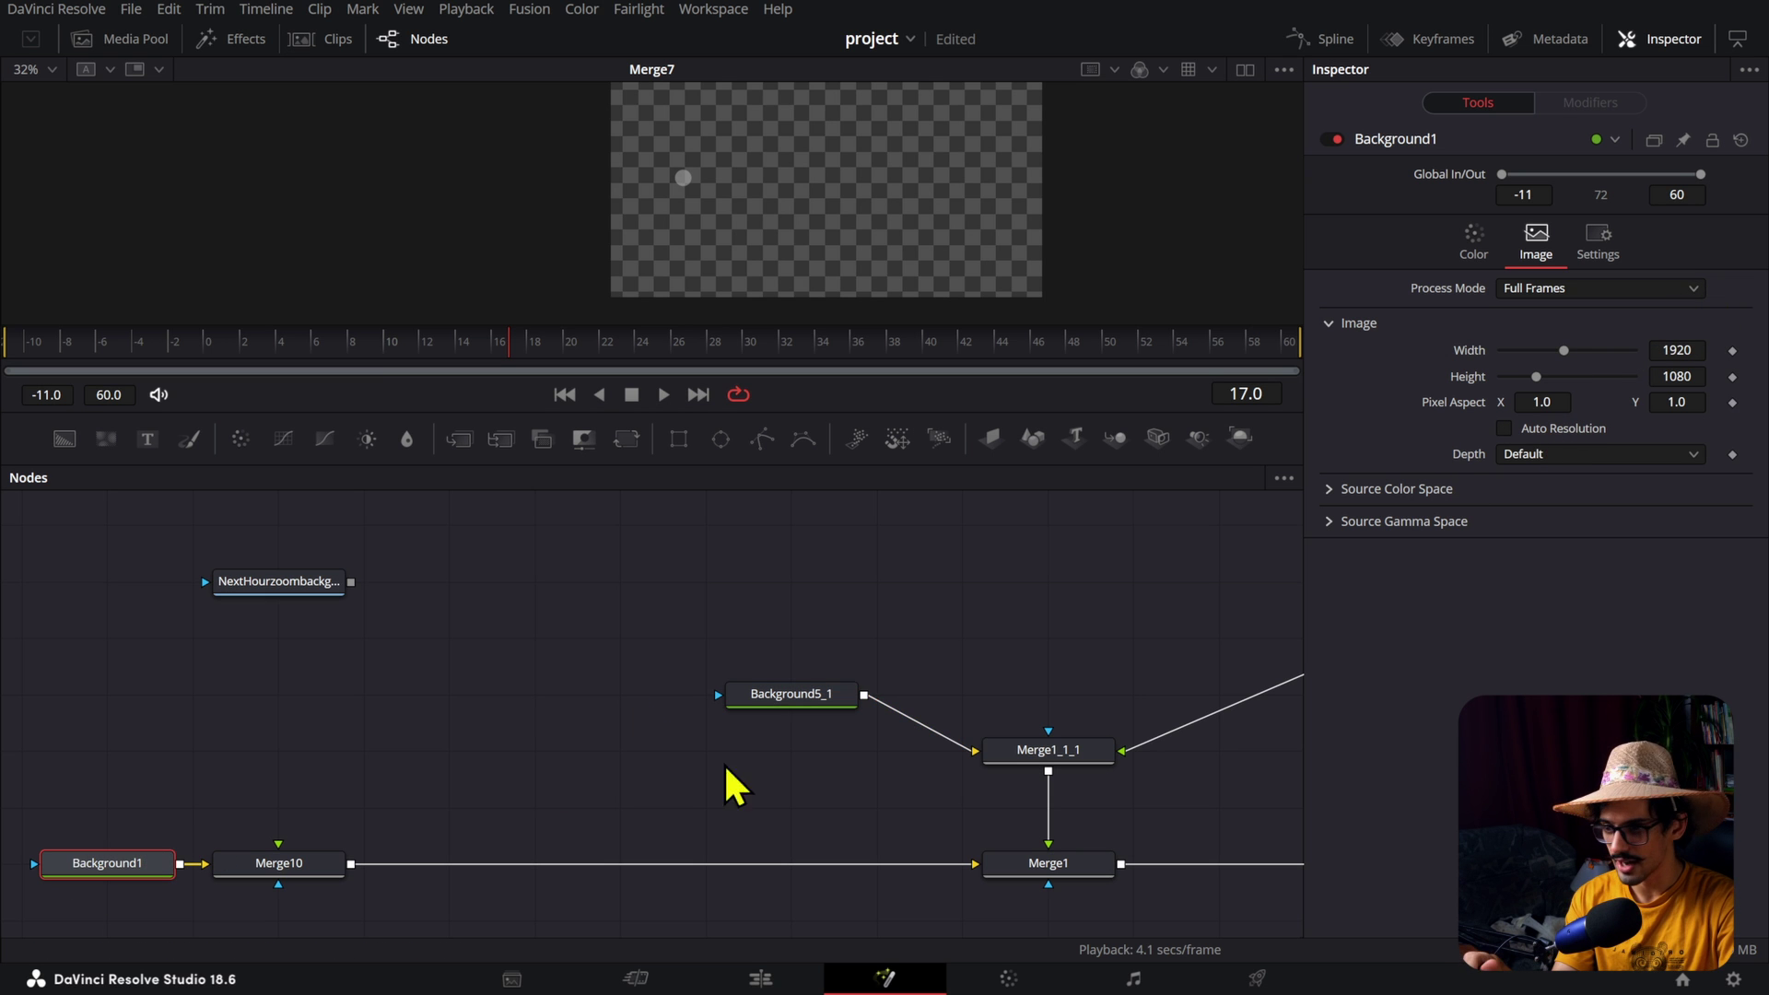
{"action": "left_click_drag", "start_coordinate": [888, 691], "coordinate": [437, 792]}
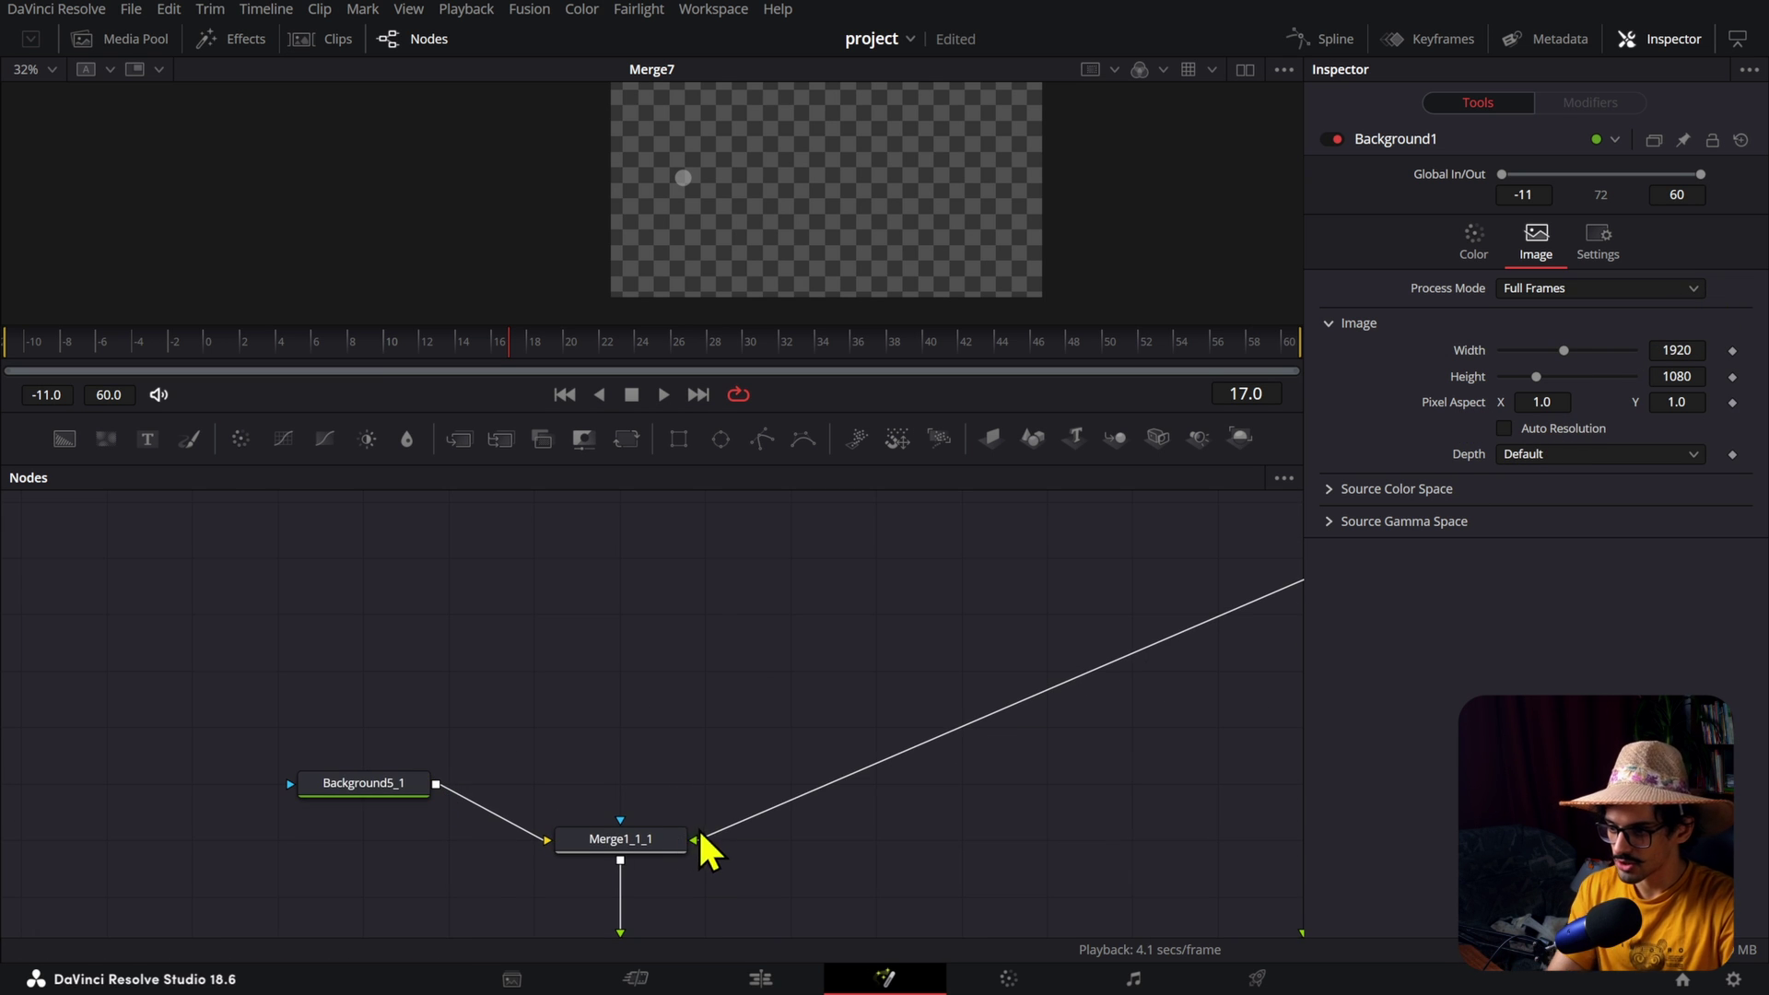
{"action": "left_click", "coordinate": [656, 827]}
{"action": "scroll", "coordinate": [523, 834], "scroll_direction": "up", "scroll_amount": 3}
{"action": "left_click", "coordinate": [449, 748]}
Step: Inspect the Rectangle3 mask and the BASE media node at the start of the widget merge chain, including the mask's image settings
{"action": "scroll", "coordinate": [685, 785], "scroll_direction": "down", "scroll_amount": 3}
{"action": "left_click_drag", "start_coordinate": [685, 785], "coordinate": [569, 968]}
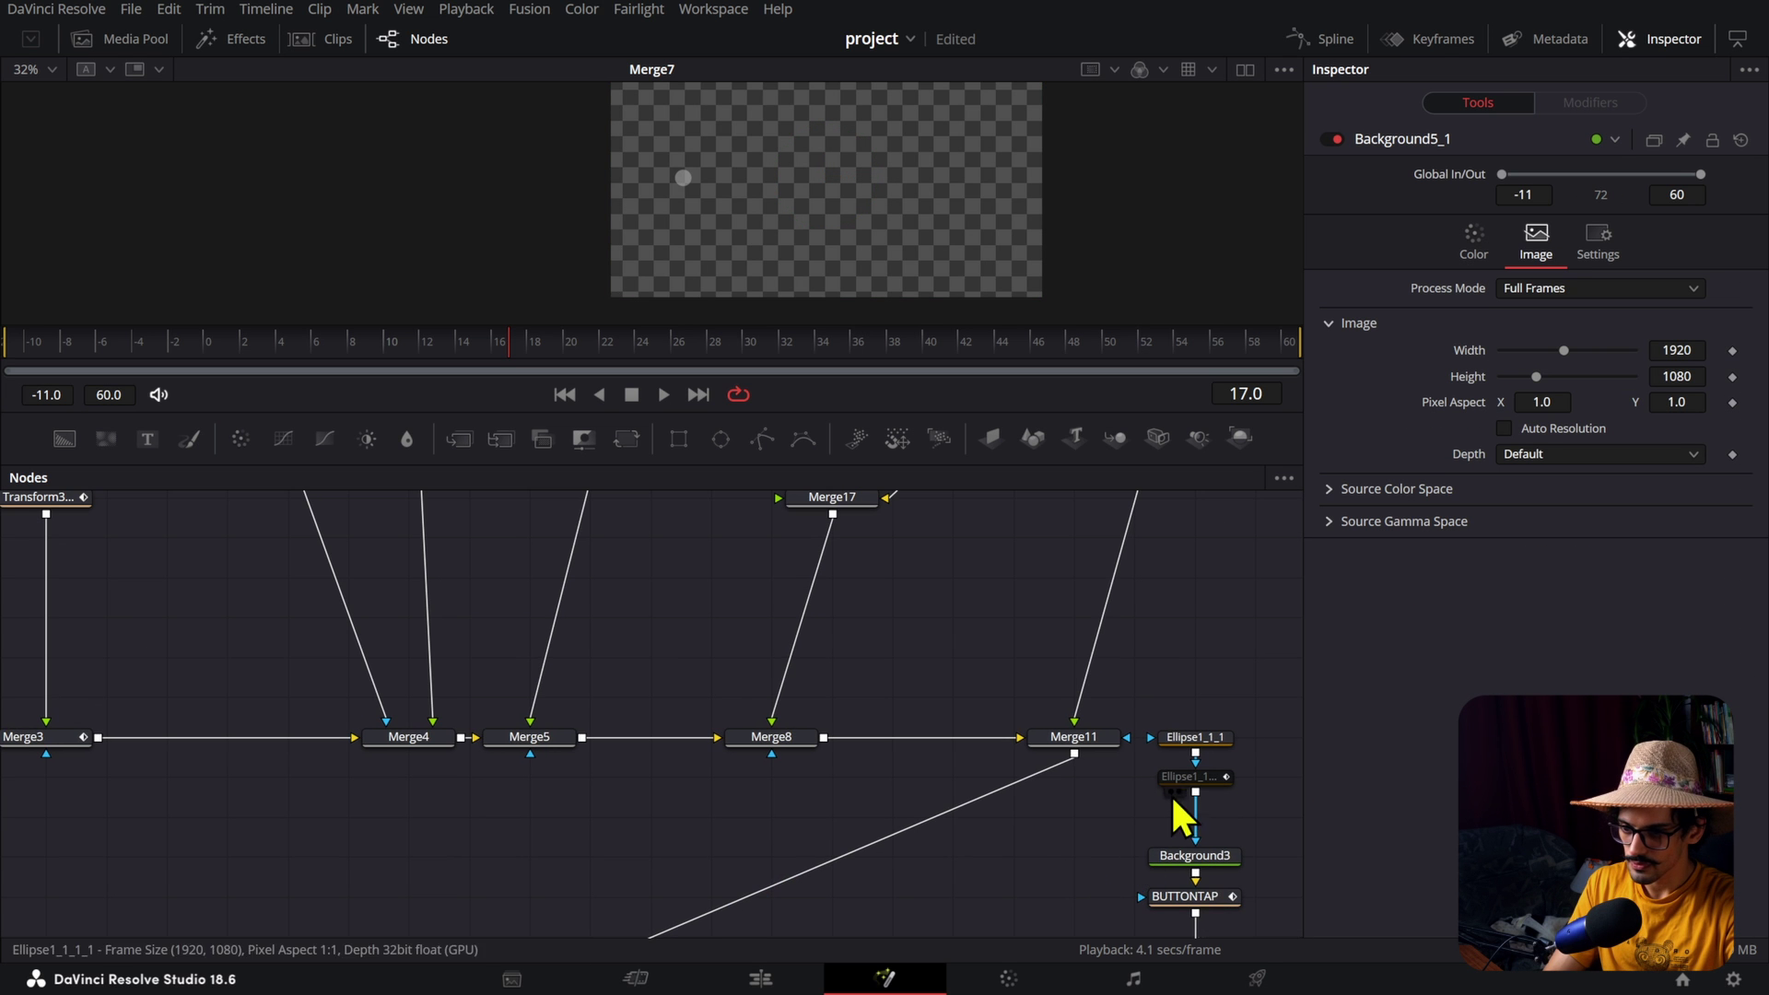
{"action": "left_click_drag", "start_coordinate": [782, 682], "coordinate": [794, 783]}
{"action": "scroll", "coordinate": [644, 811], "scroll_direction": "left", "scroll_amount": 10}
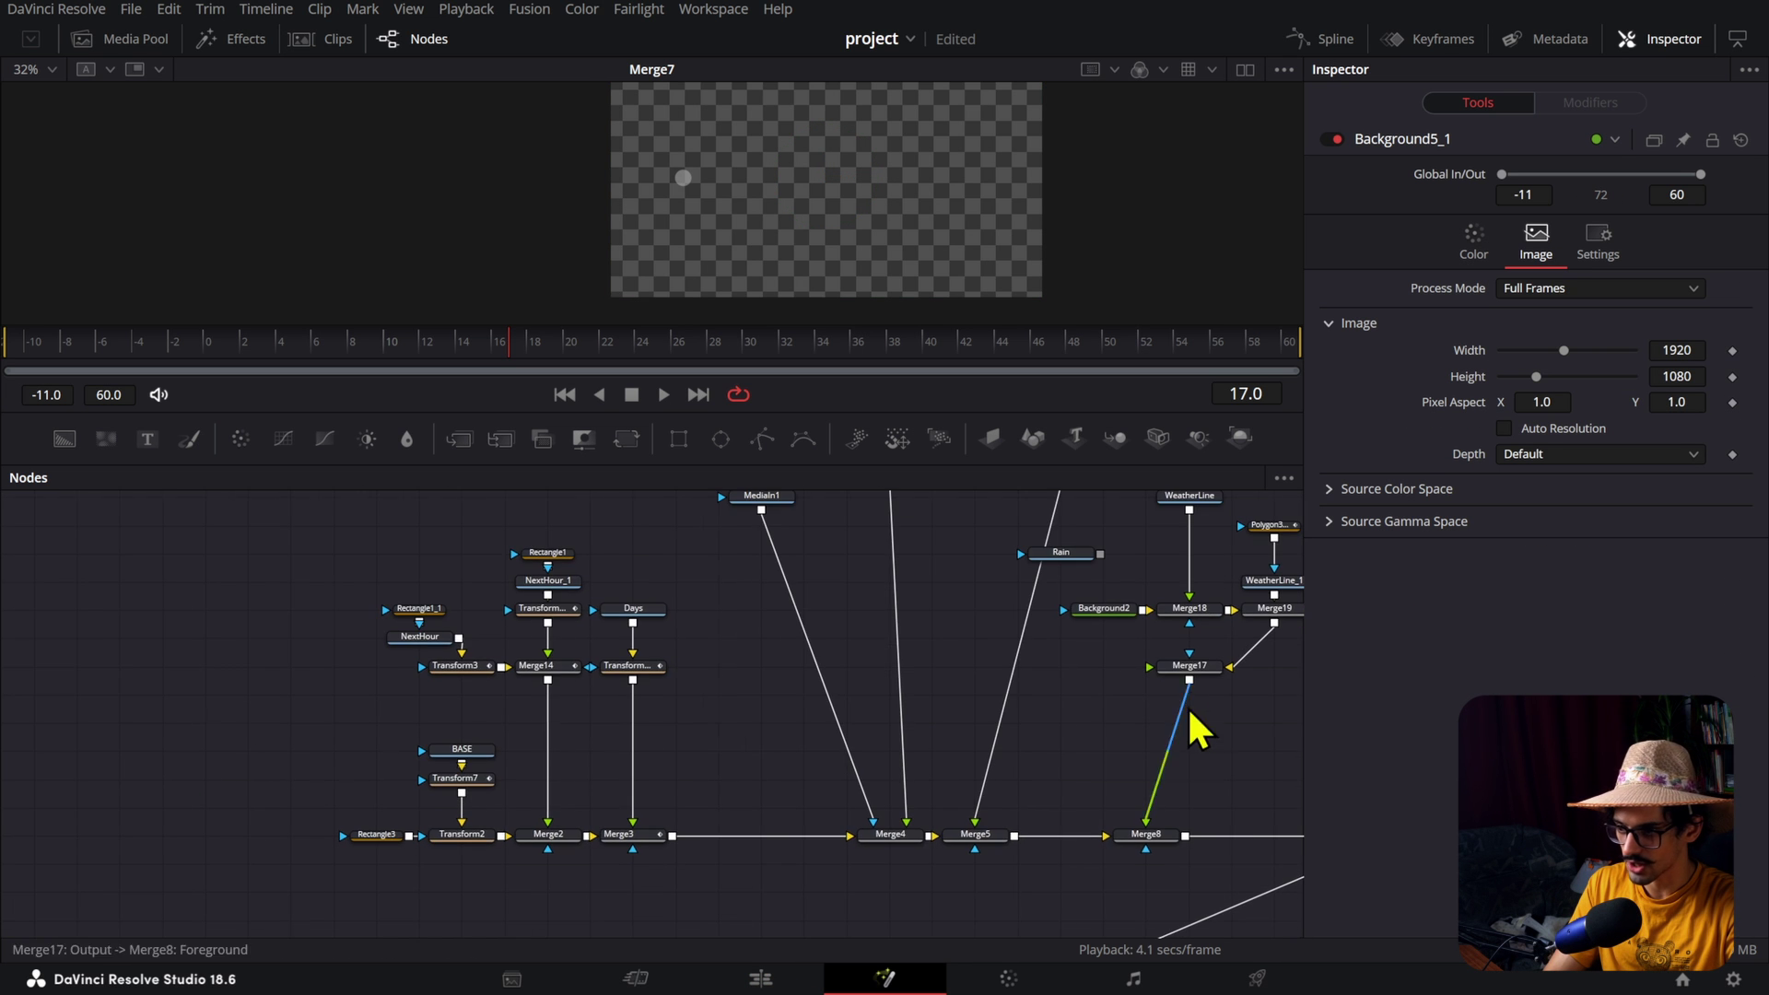
{"action": "left_click", "coordinate": [350, 838]}
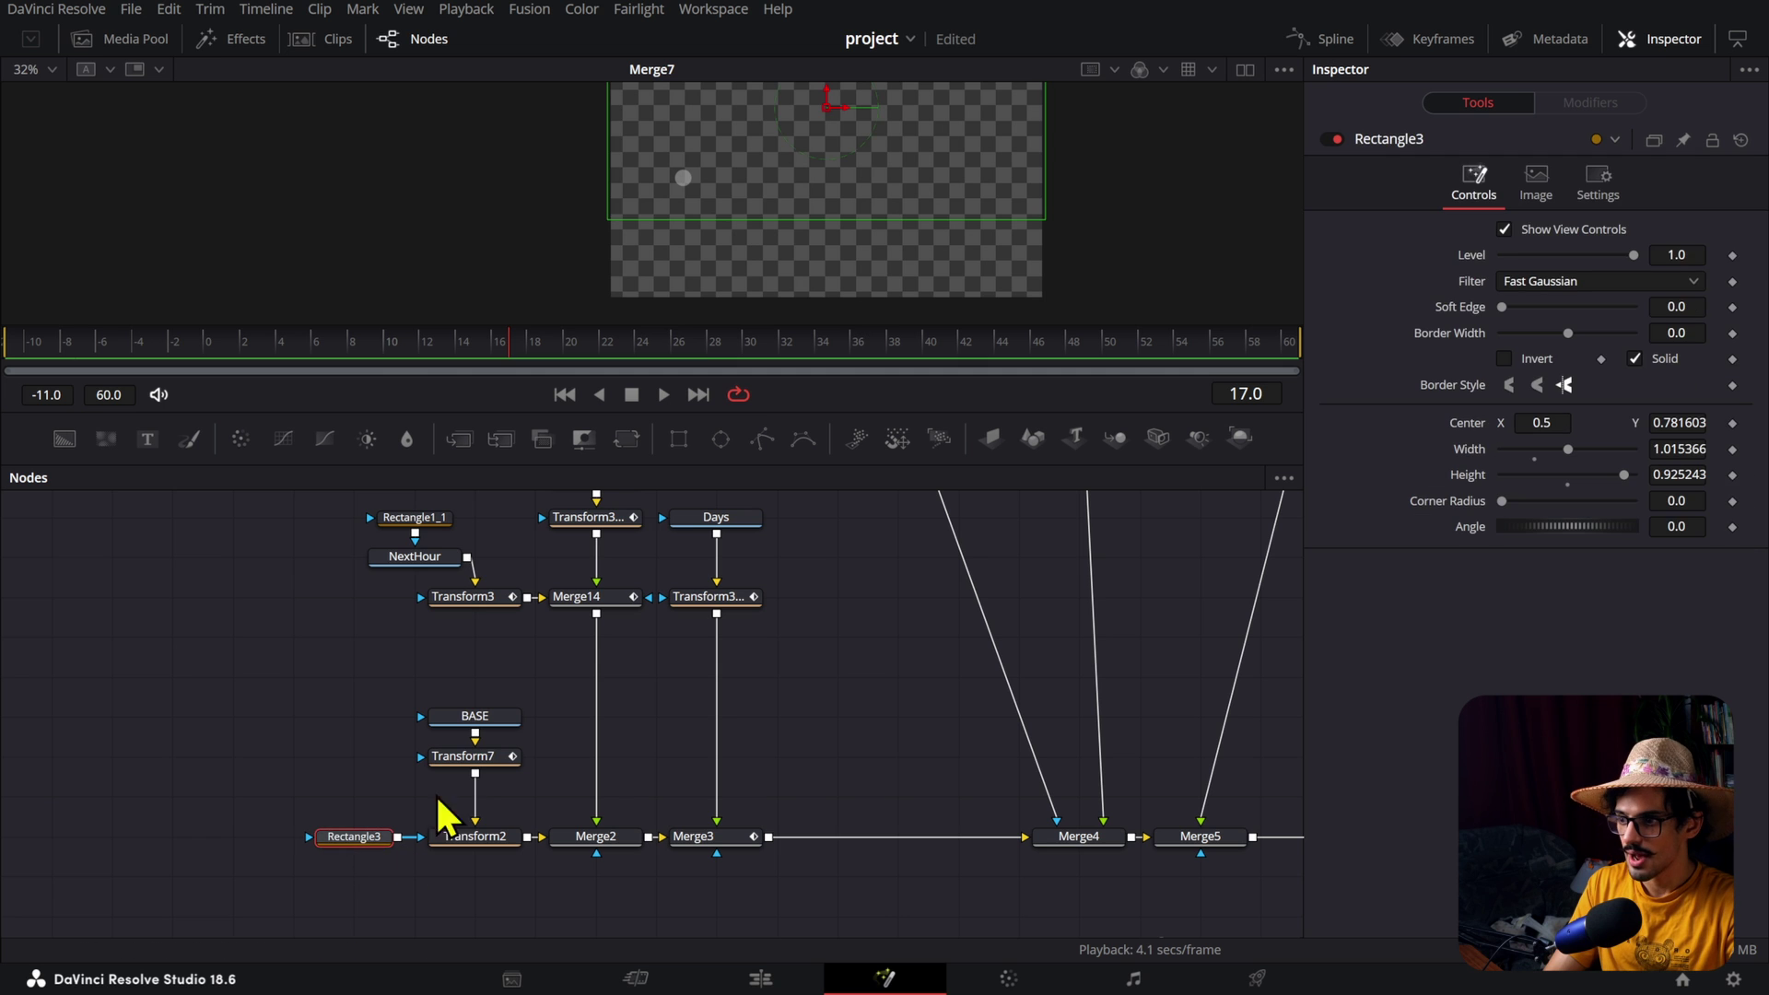
{"action": "left_click", "coordinate": [493, 718]}
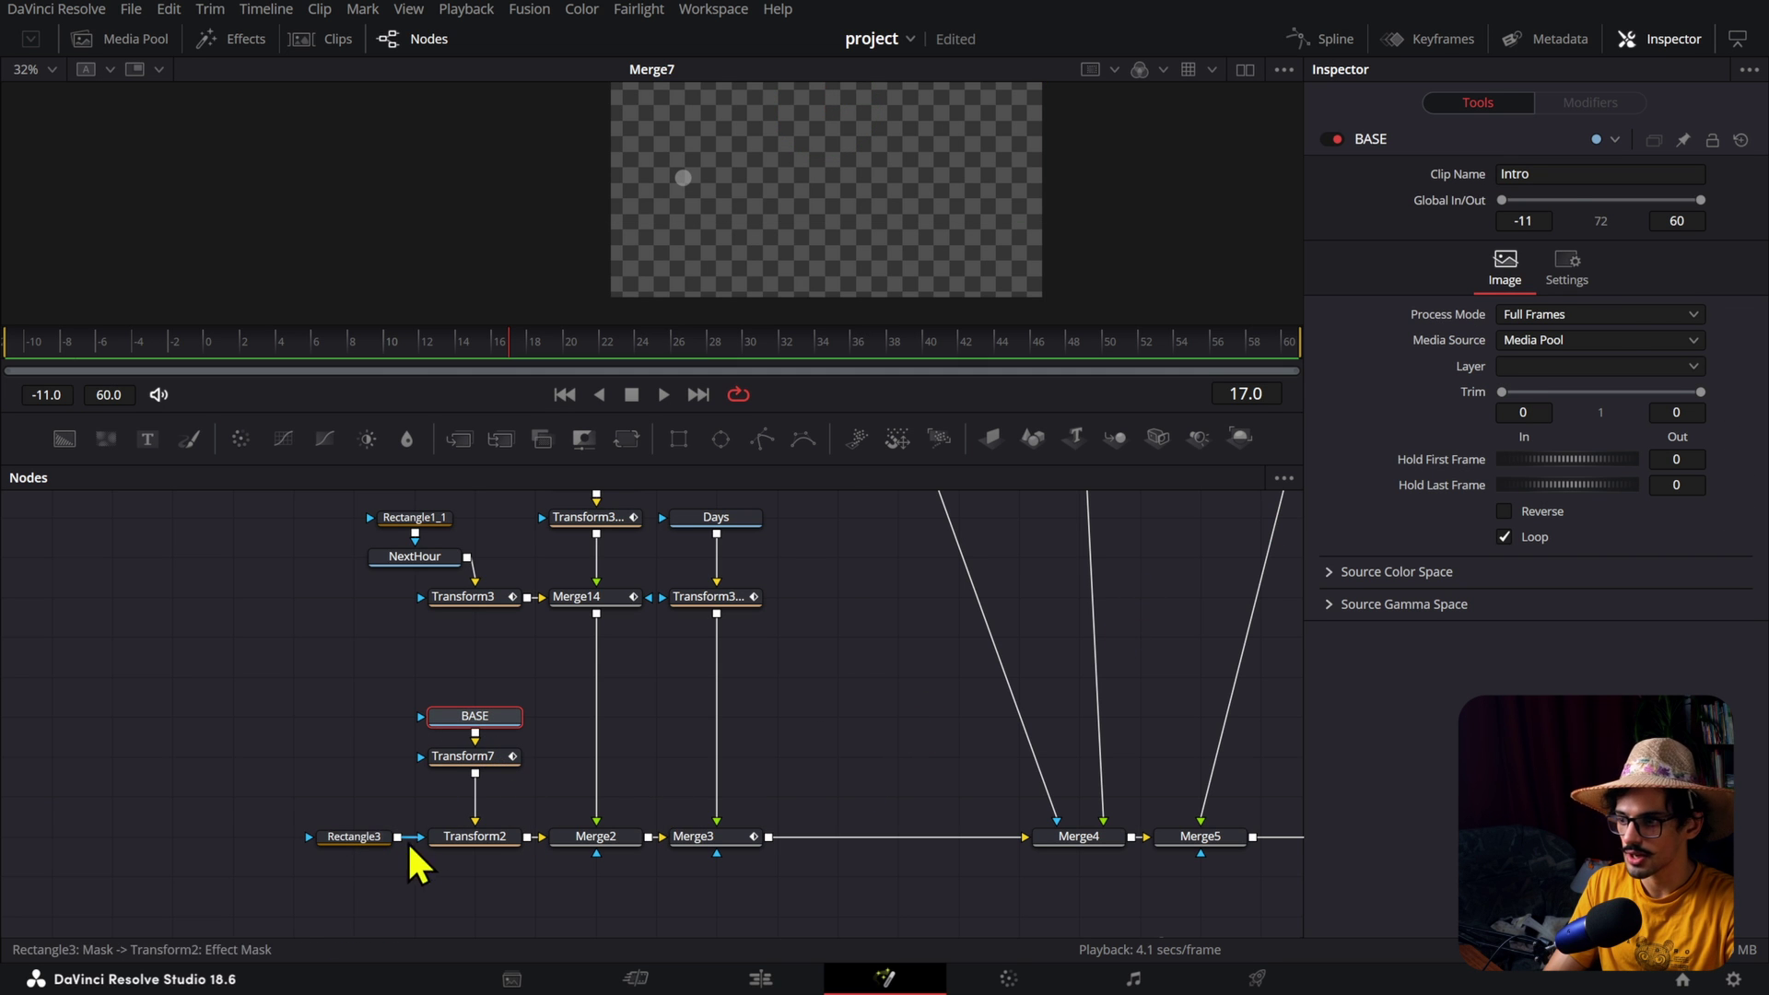
{"action": "left_click", "coordinate": [359, 836]}
{"action": "left_click", "coordinate": [1533, 184]}
{"action": "left_click", "coordinate": [1604, 230]}
{"action": "left_click", "coordinate": [1548, 229]}
{"action": "left_click", "coordinate": [1474, 189]}
{"action": "scroll", "coordinate": [718, 621], "scroll_direction": "up", "scroll_amount": 5}
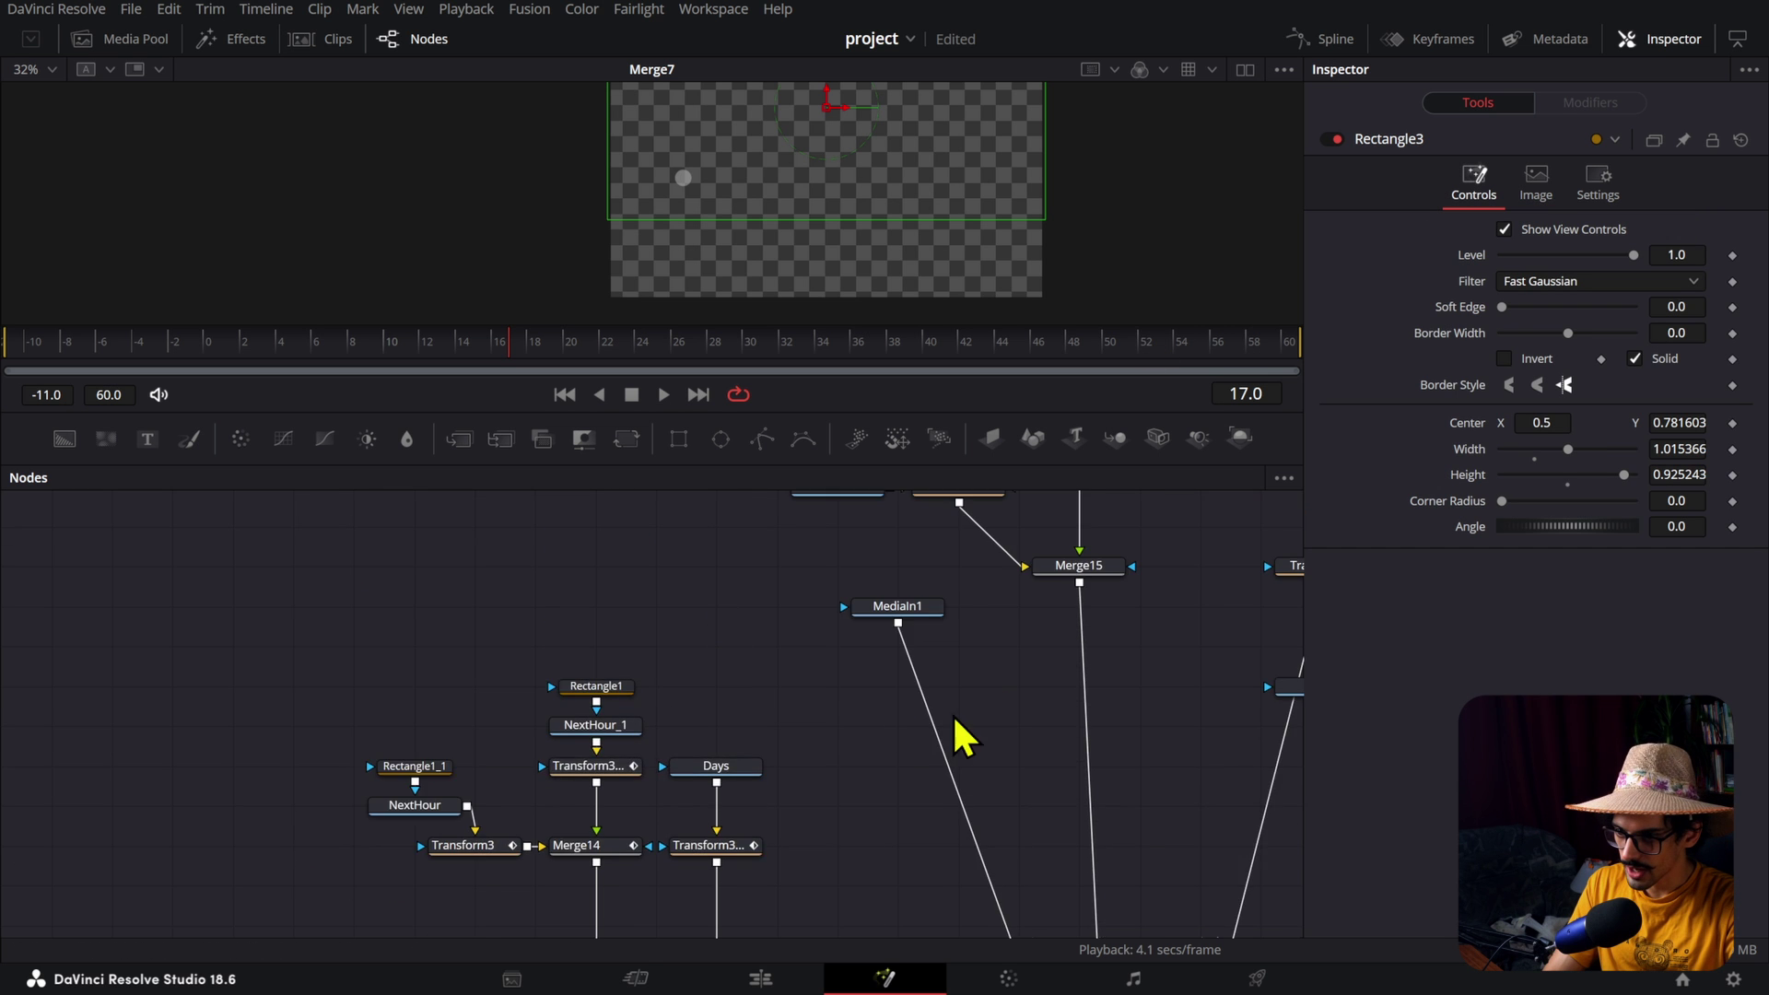
Step: Check the image resolution settings of Background2 beside Merge18, and reselect Background5_1 and Background1 for comparison
{"action": "scroll", "coordinate": [691, 821], "scroll_direction": "down", "scroll_amount": 8}
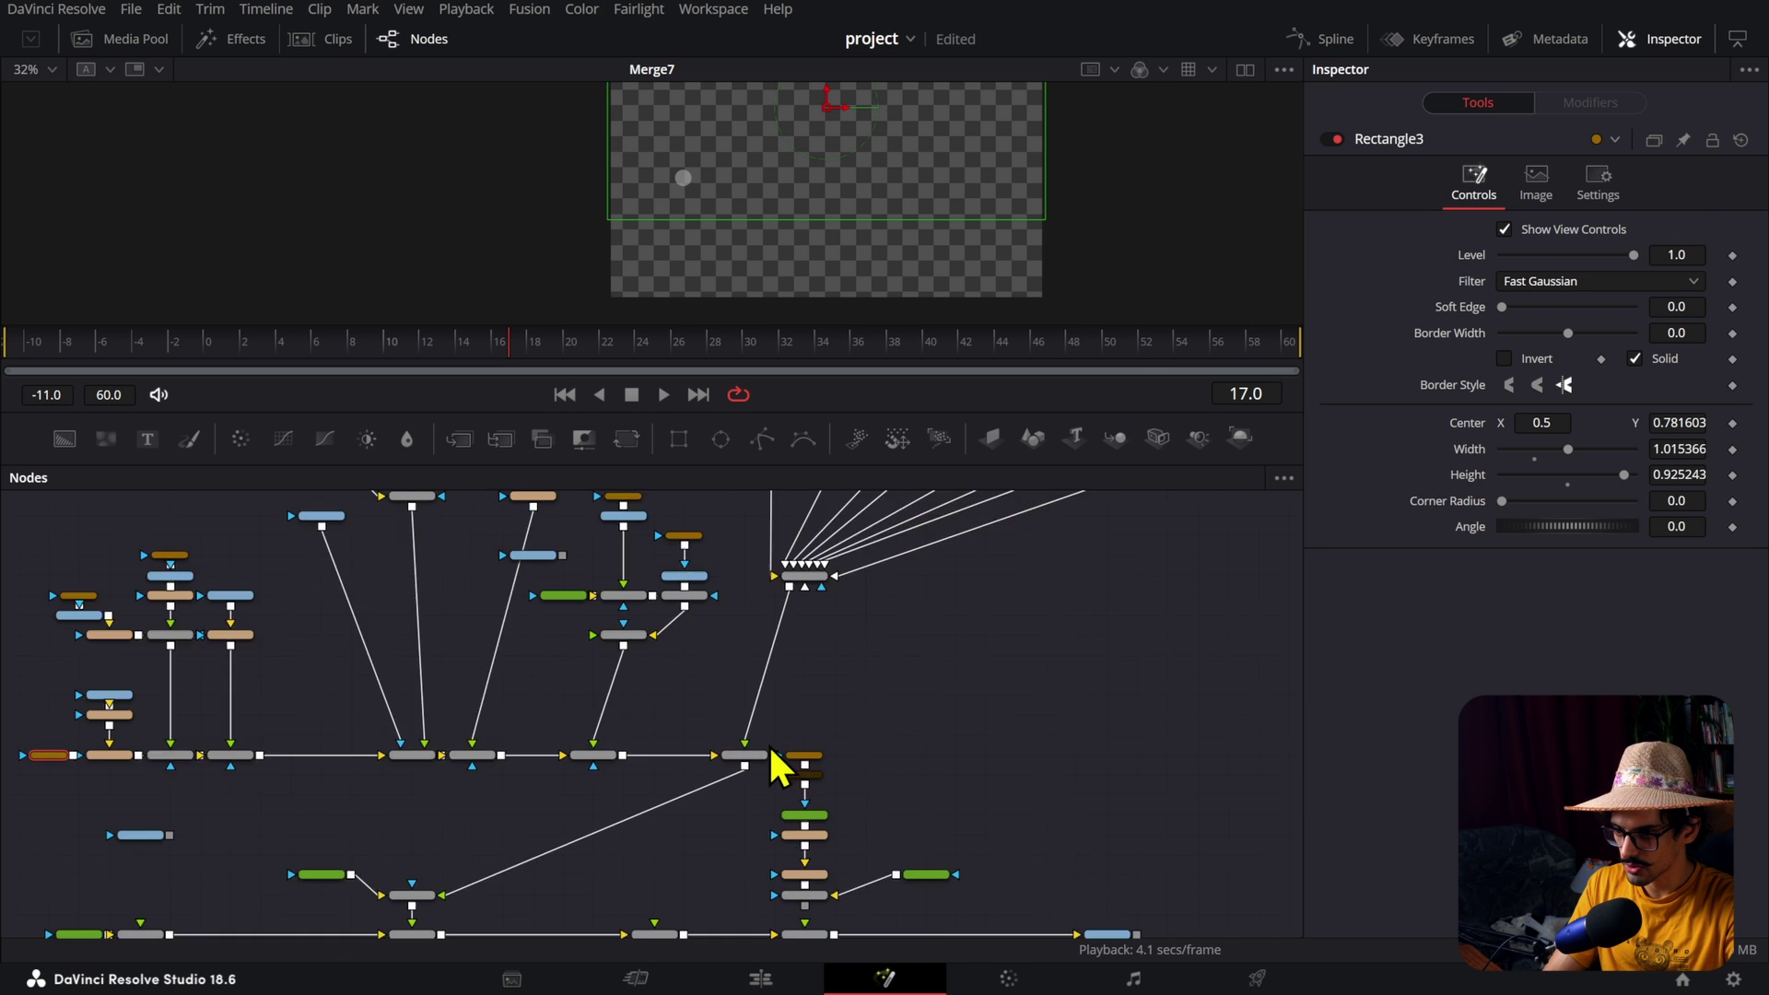
{"action": "scroll", "coordinate": [497, 796], "scroll_direction": "up", "scroll_amount": 5}
{"action": "left_click", "coordinate": [484, 784]}
{"action": "left_click", "coordinate": [1540, 250]}
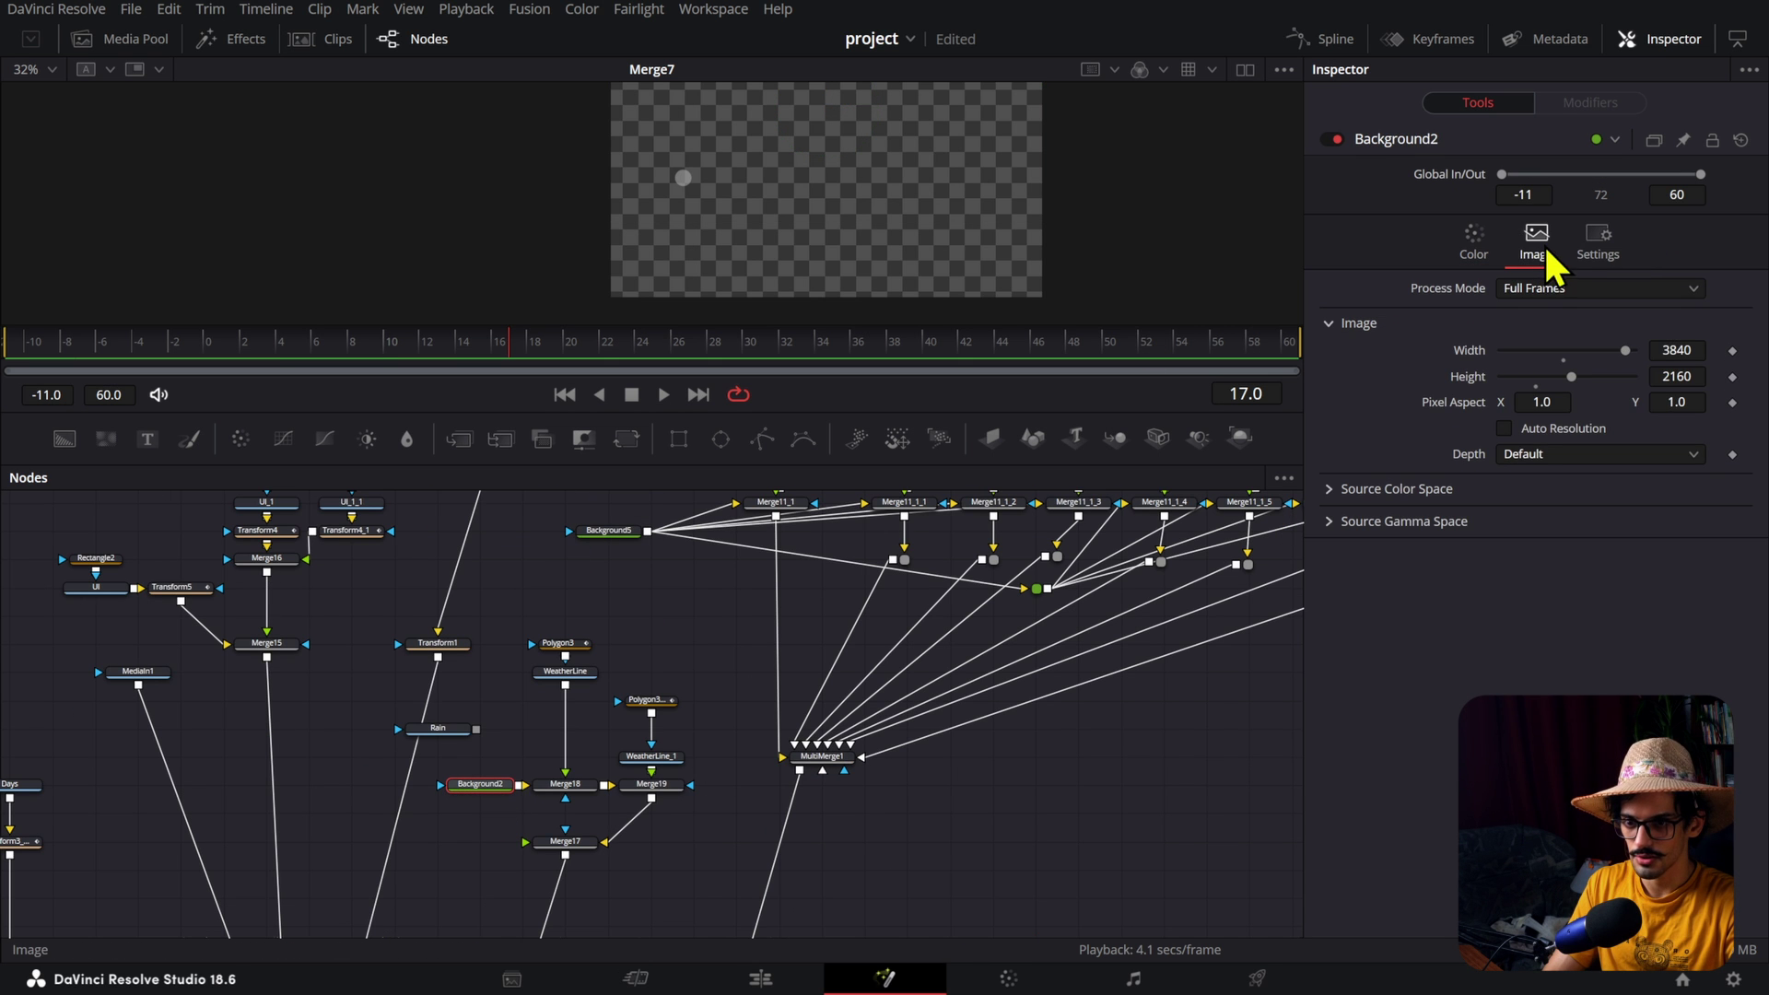
{"action": "left_click_drag", "start_coordinate": [475, 843], "coordinate": [691, 593]}
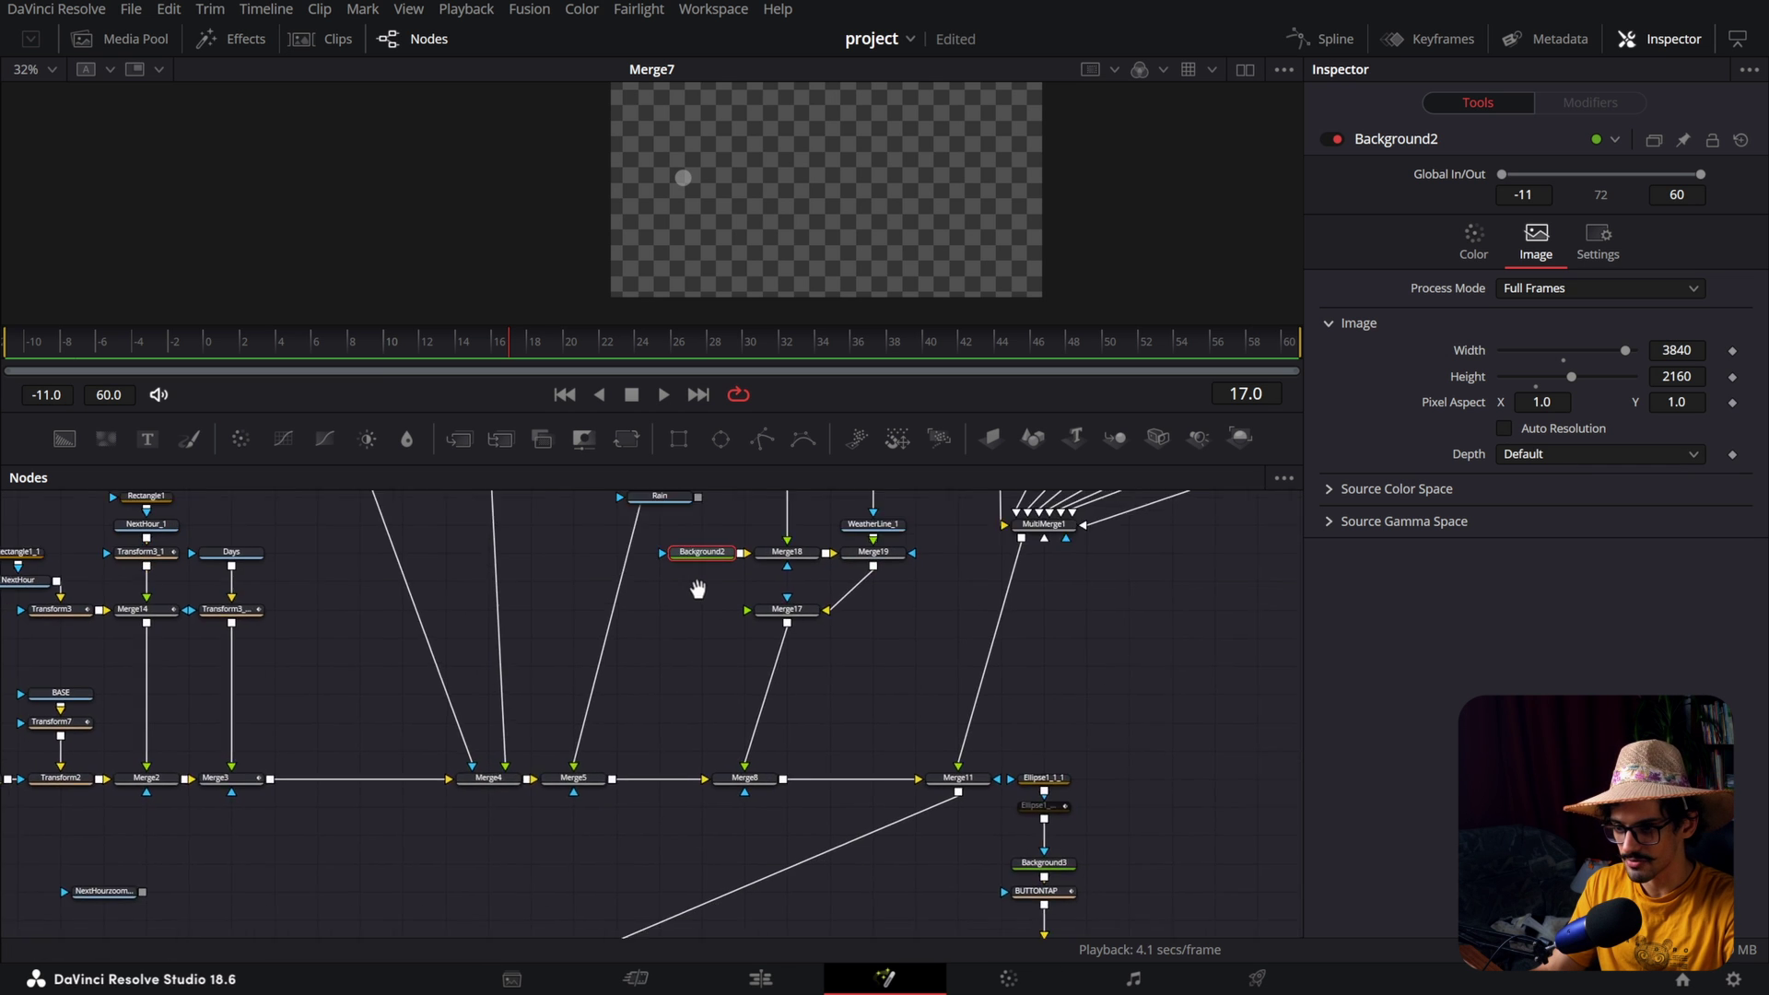
{"action": "left_click", "coordinate": [534, 833]}
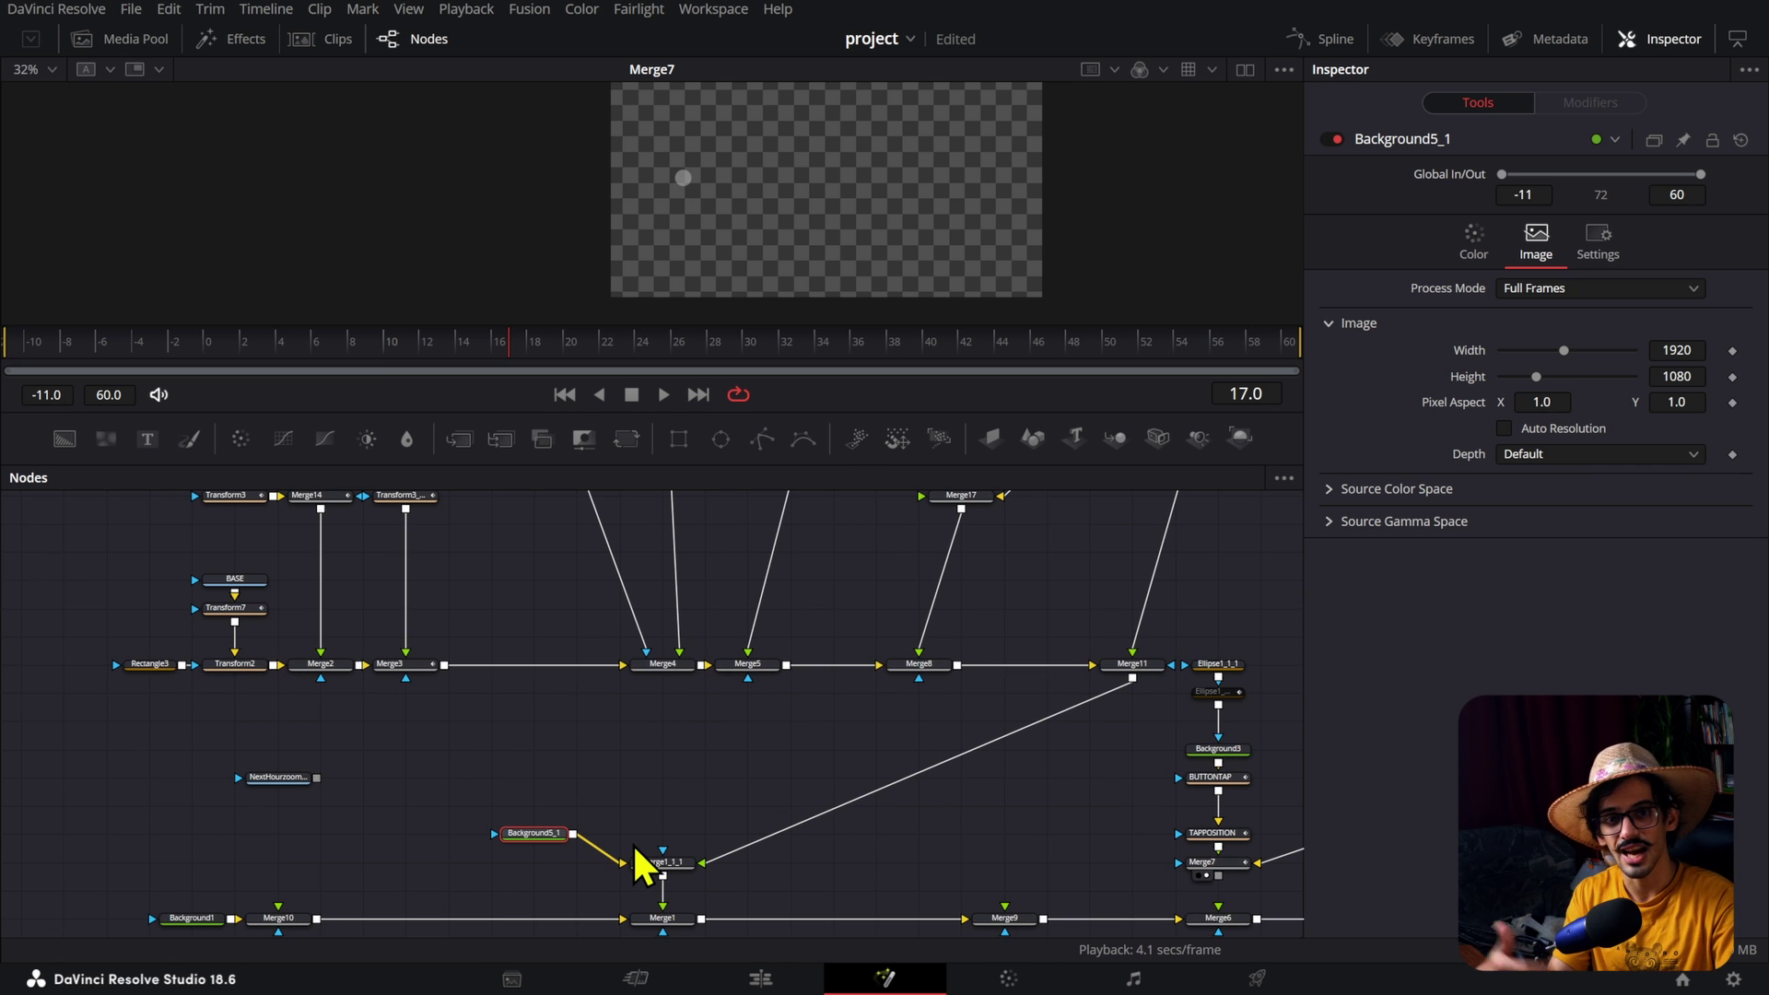
{"action": "left_click", "coordinate": [192, 917]}
Step: Select MediaOut1 and play the weather widget animation in an enlarged viewer, pausing at frame 23
{"action": "scroll", "coordinate": [276, 903], "scroll_direction": "down", "scroll_amount": 1}
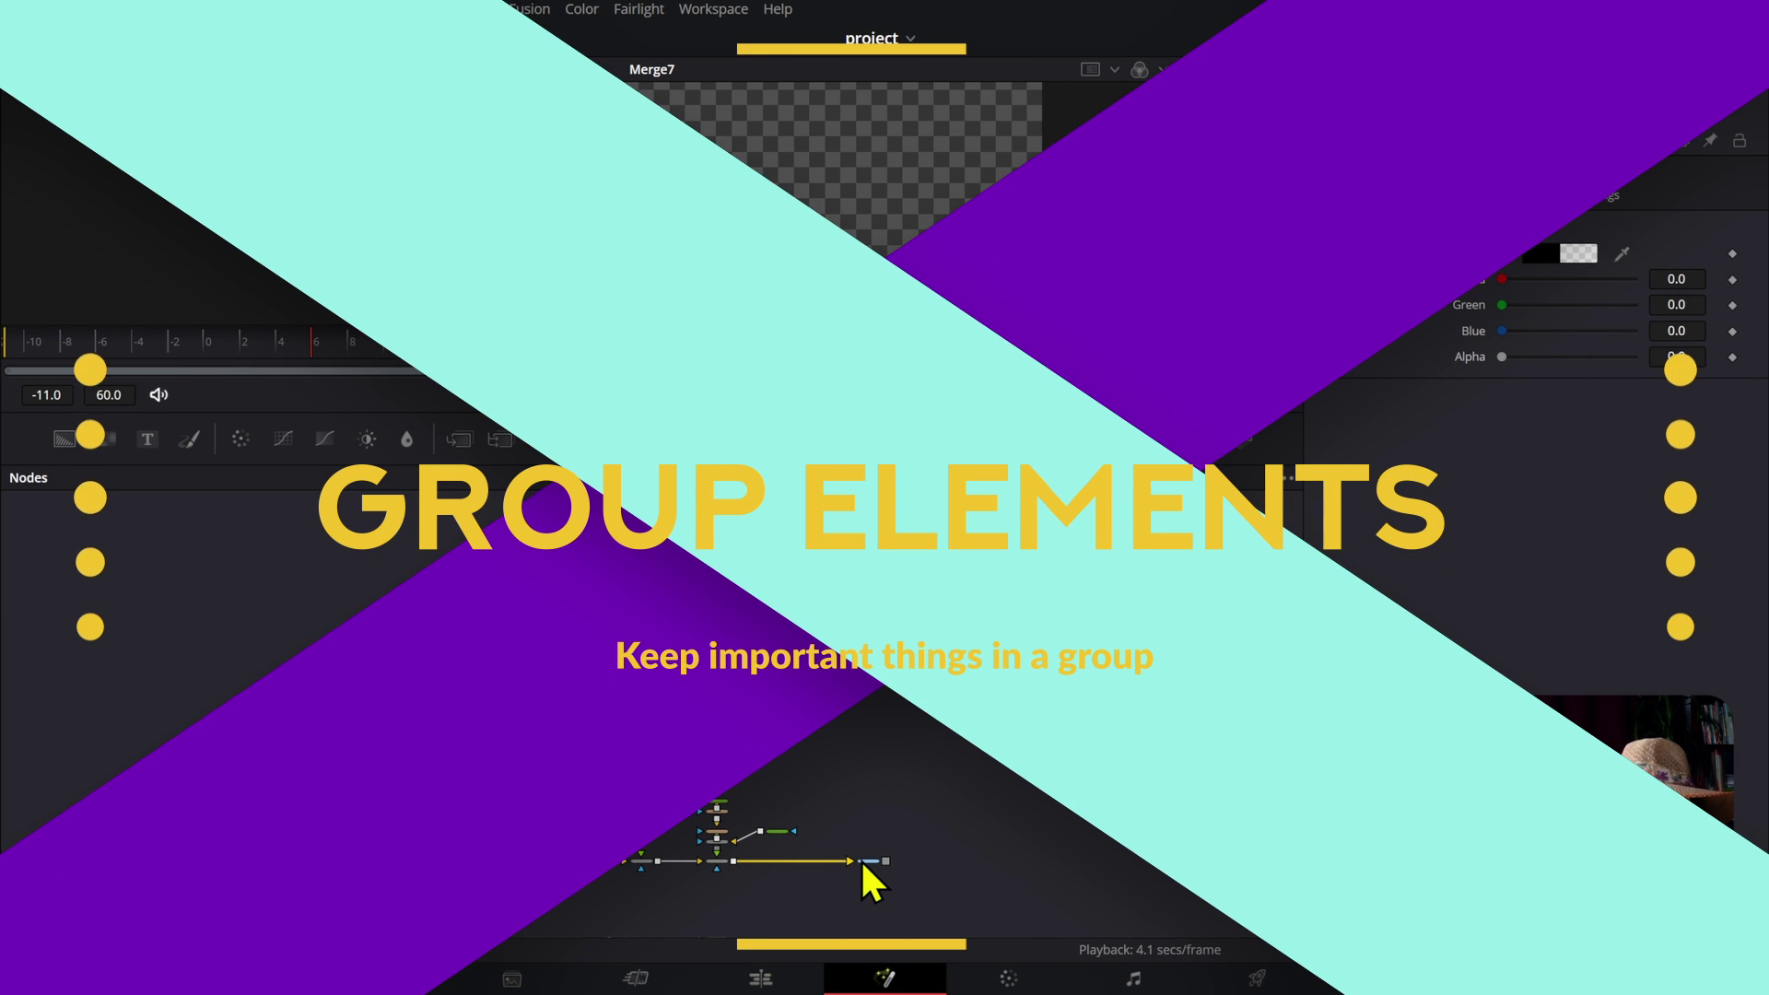
{"action": "left_click", "coordinate": [866, 861]}
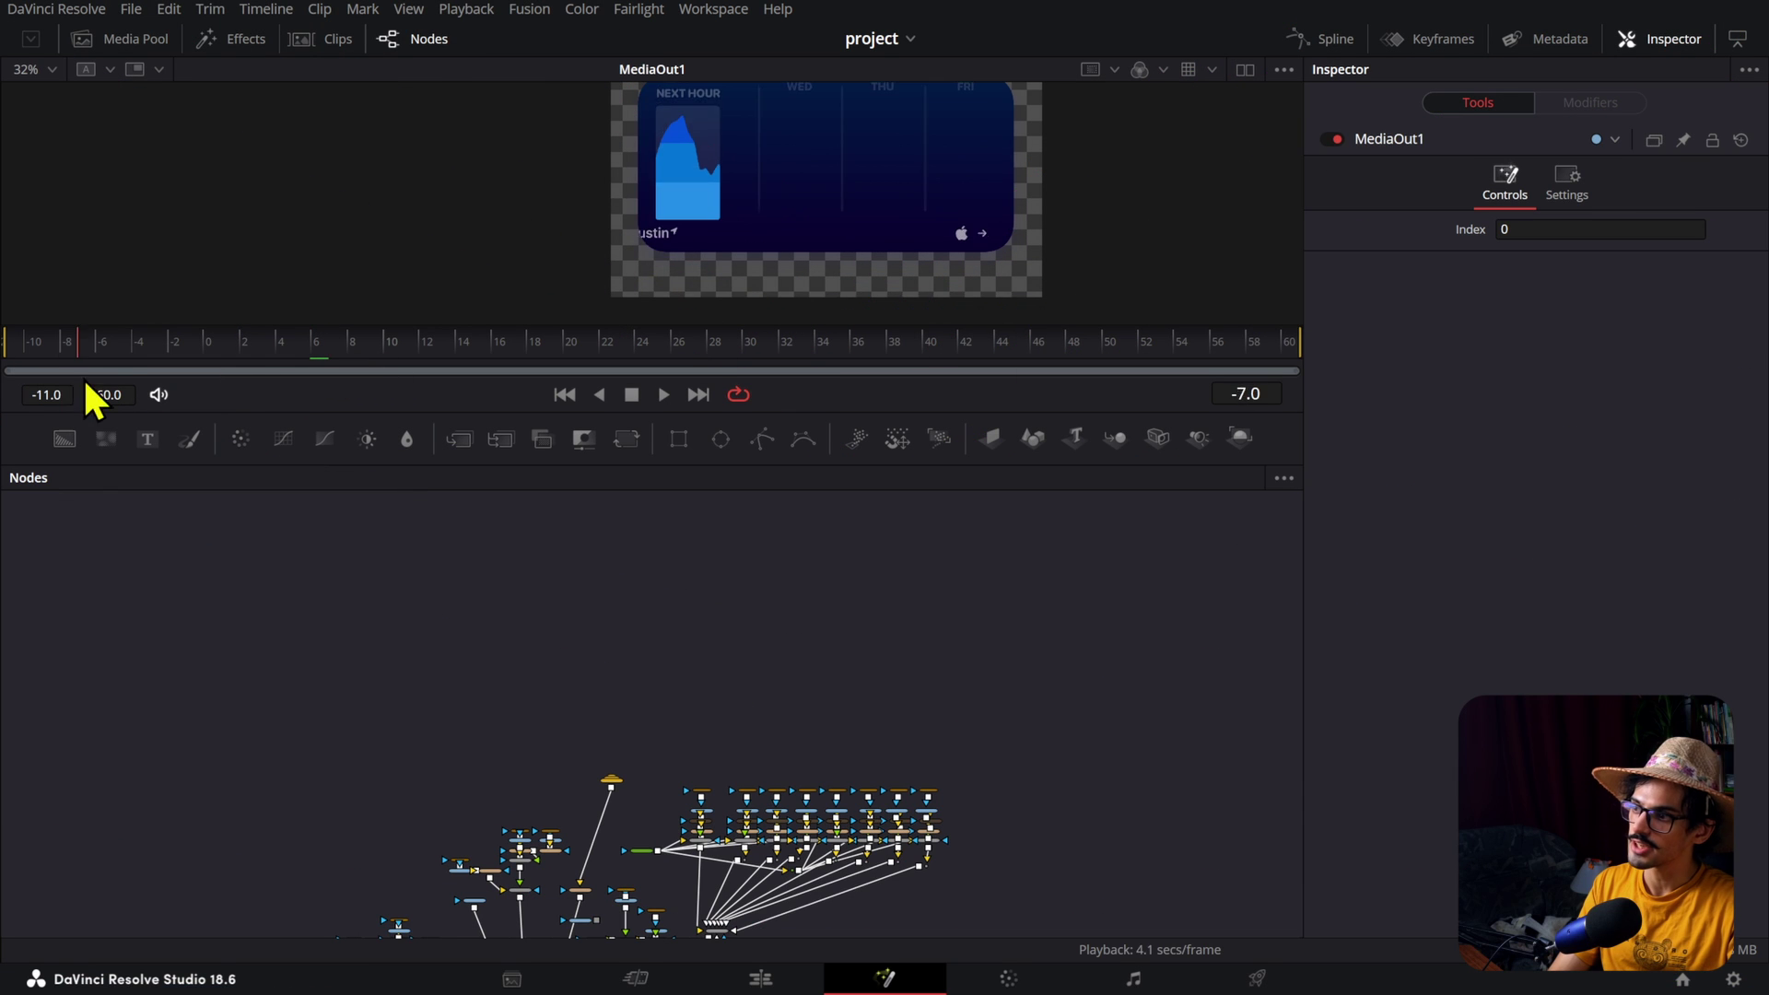
{"action": "key", "text": "space"}
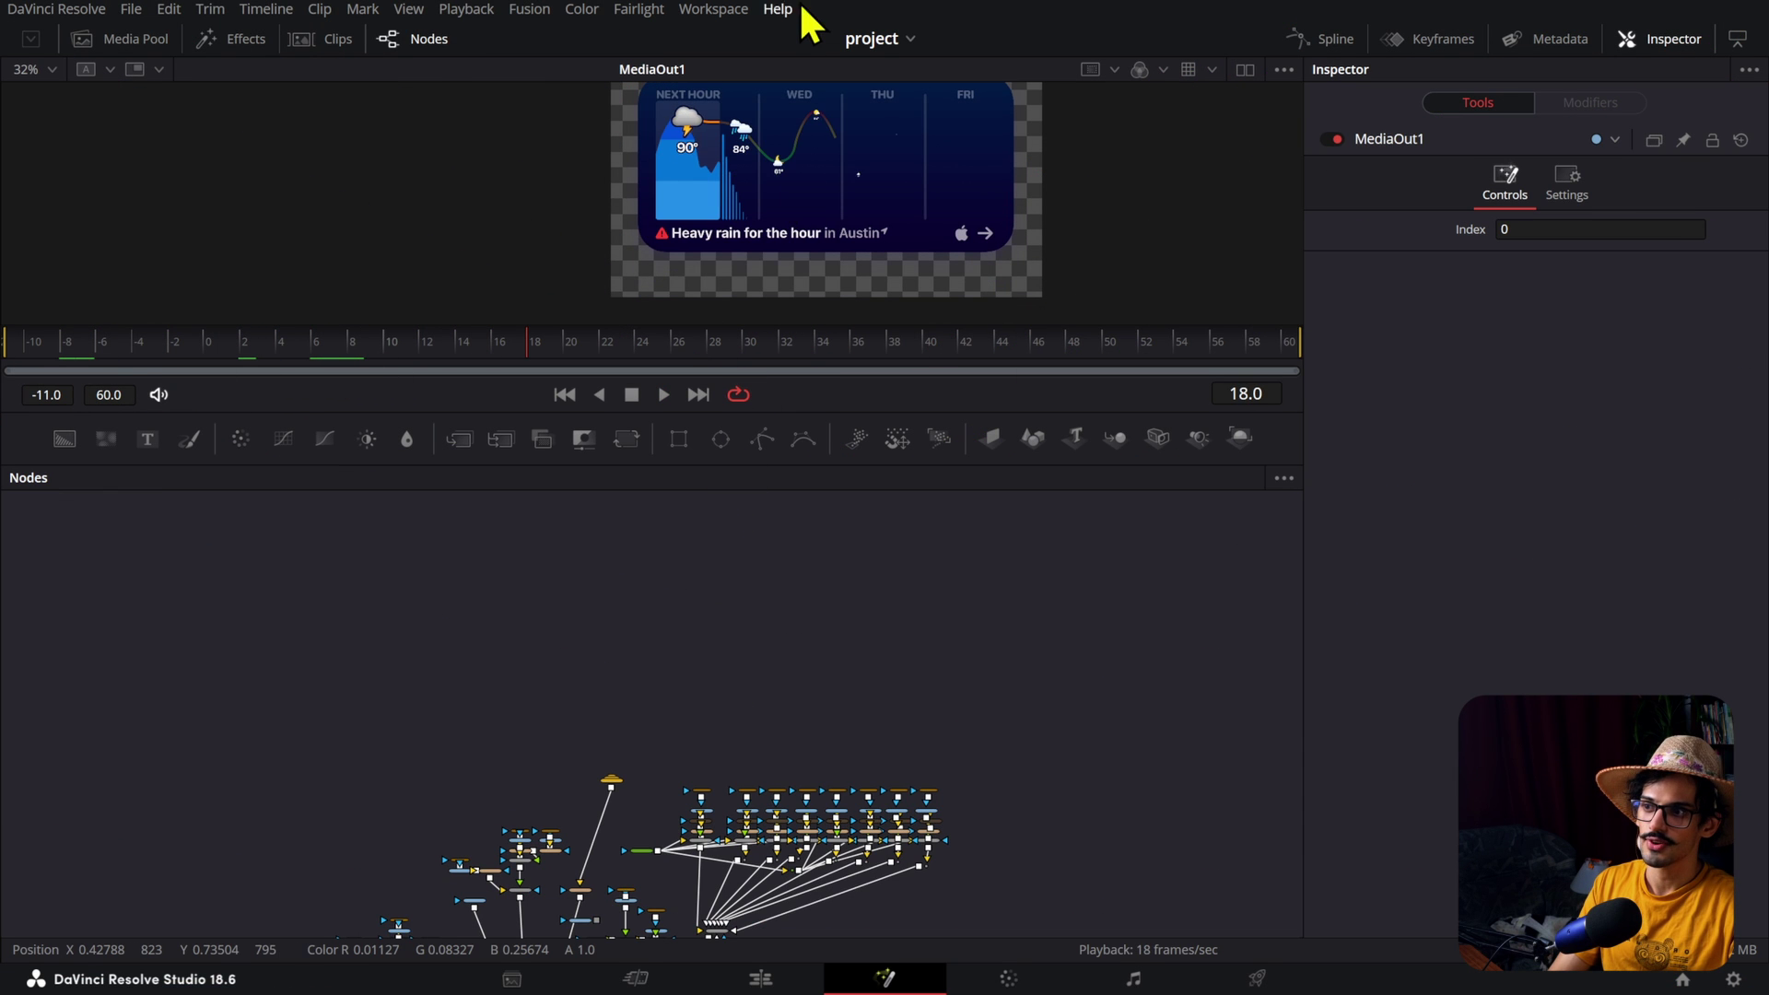
{"action": "scroll", "coordinate": [616, 190], "scroll_direction": "up", "scroll_amount": 4}
{"action": "scroll", "coordinate": [323, 249], "scroll_direction": "down", "scroll_amount": 2}
{"action": "left_click_drag", "start_coordinate": [490, 329], "coordinate": [493, 480]}
{"action": "key", "text": "space"}
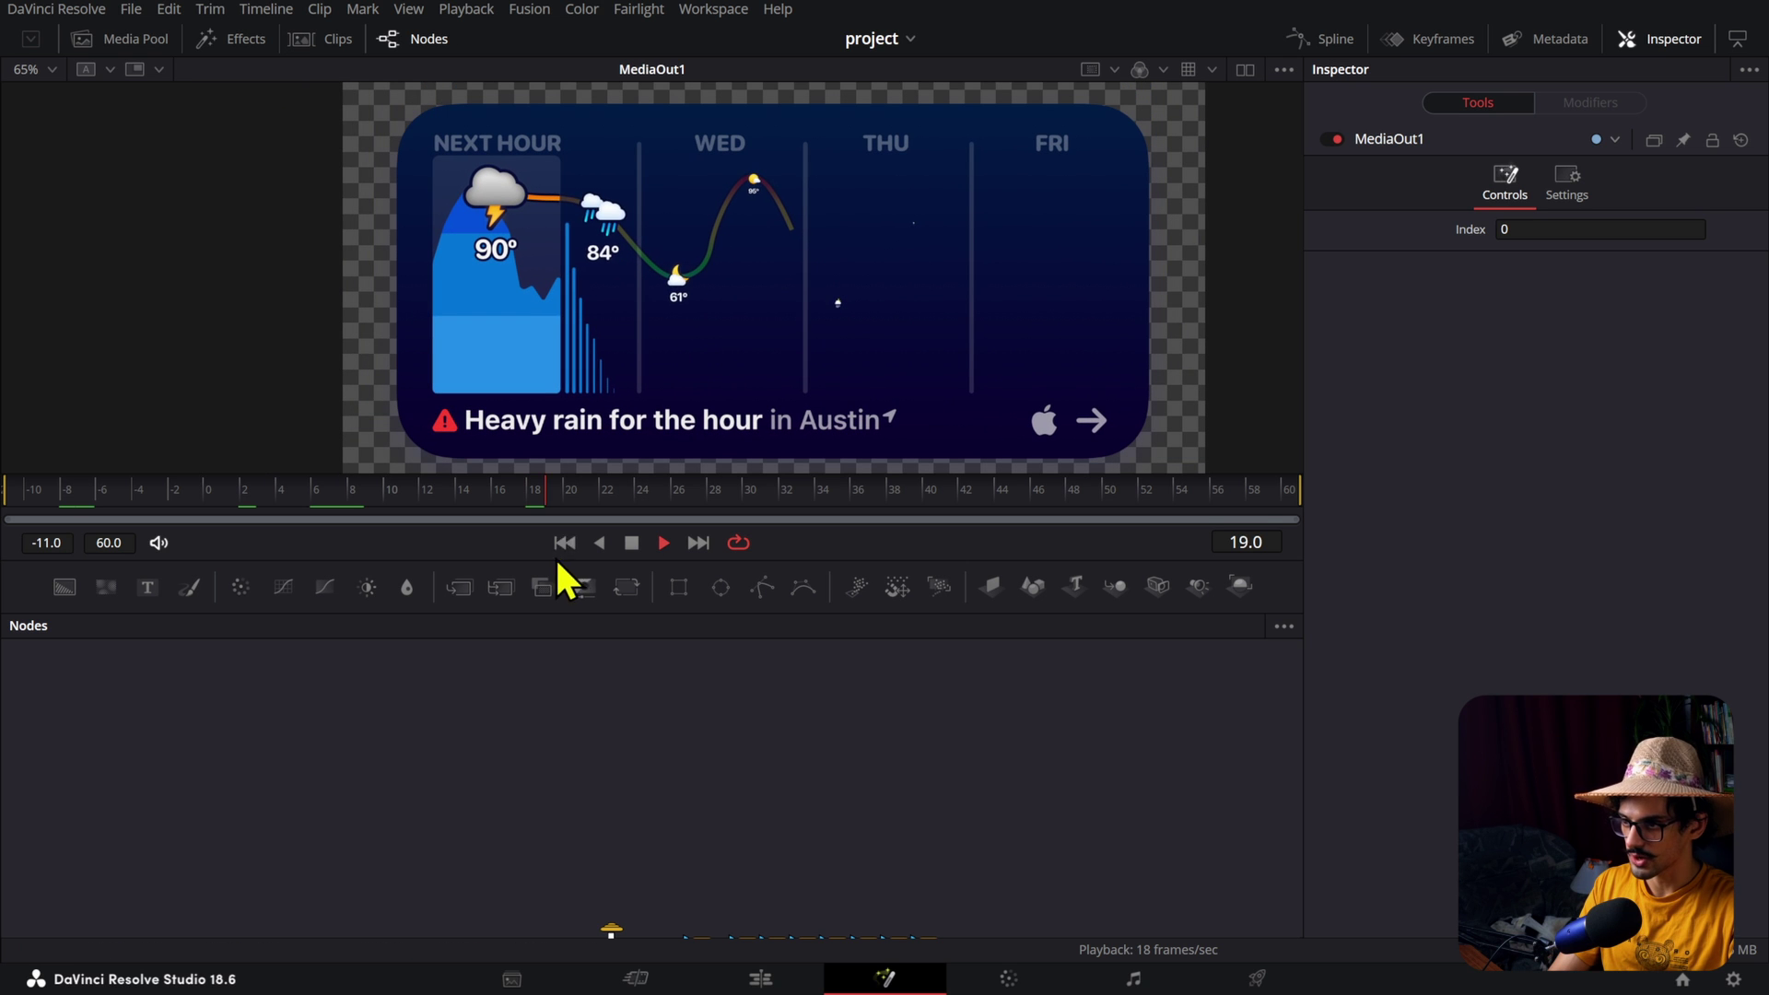
{"action": "key", "text": "space"}
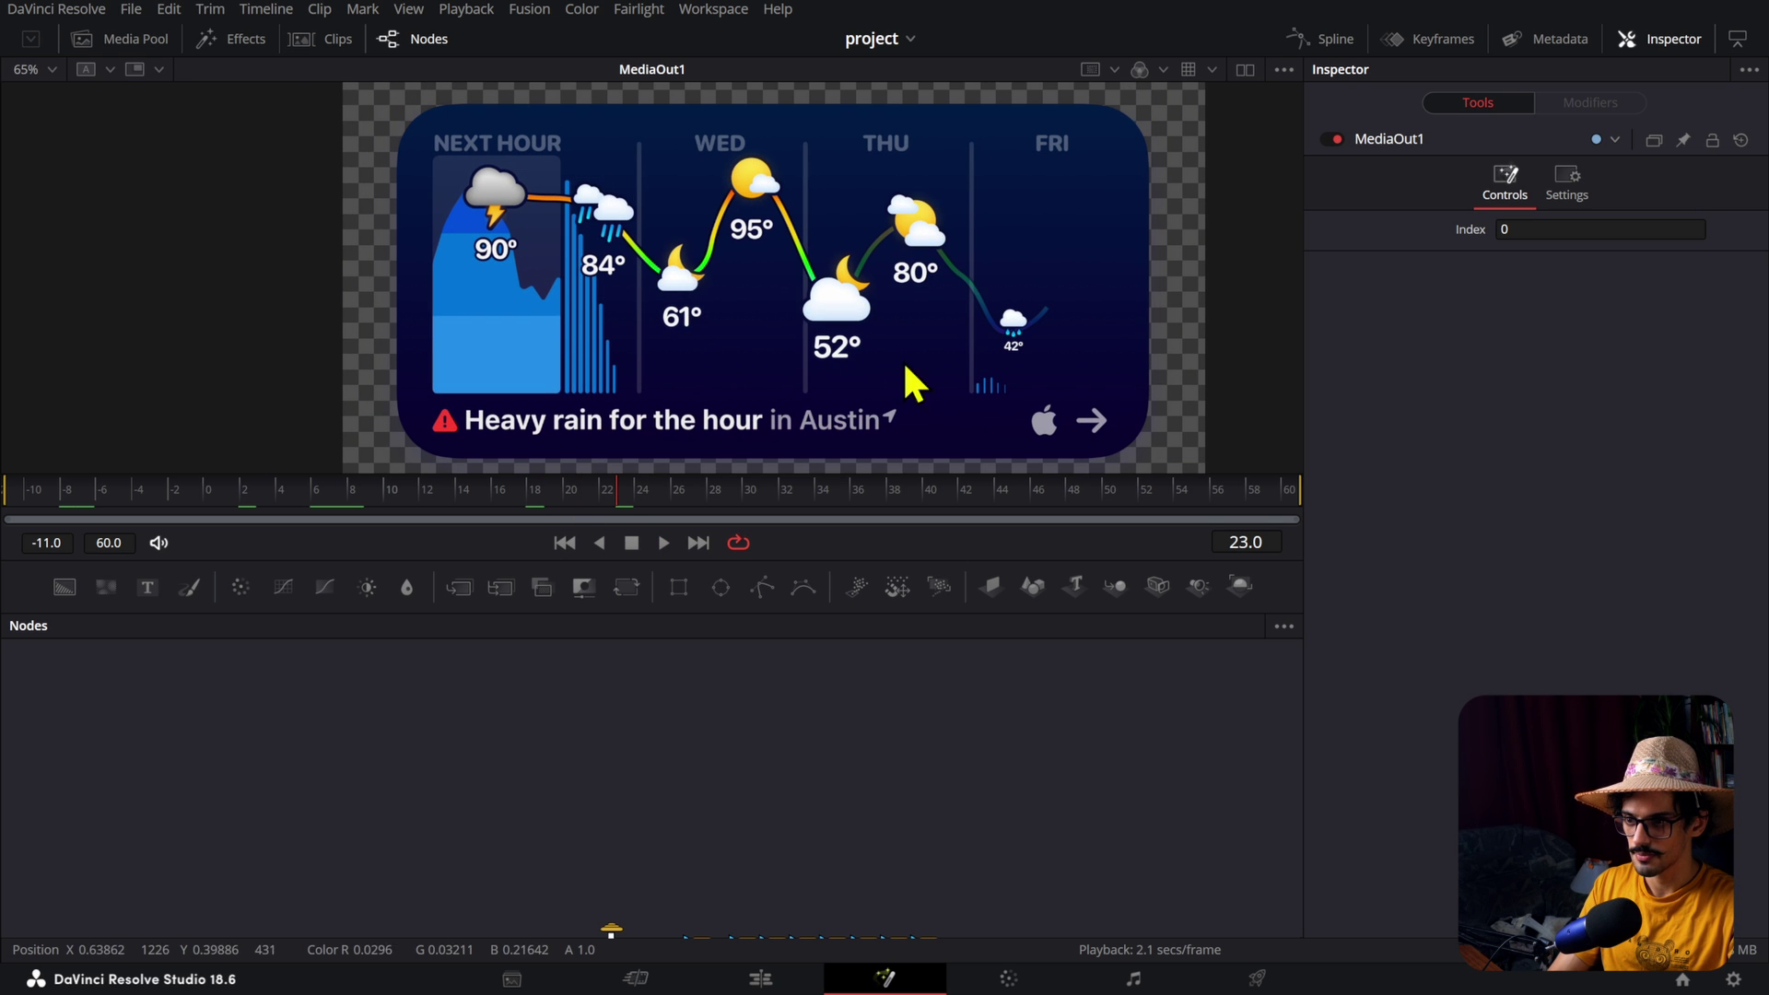
Step: Expand the Chanceofrainrain group in the node graph to expose the nodes inside it
{"action": "scroll", "coordinate": [932, 762], "scroll_direction": "down", "scroll_amount": 3}
{"action": "left_click_drag", "start_coordinate": [208, 665], "coordinate": [882, 871]}
{"action": "scroll", "coordinate": [882, 871], "scroll_direction": "up", "scroll_amount": 2}
{"action": "scroll", "coordinate": [644, 792], "scroll_direction": "up", "scroll_amount": 1}
{"action": "left_click_drag", "start_coordinate": [618, 826], "coordinate": [636, 706]}
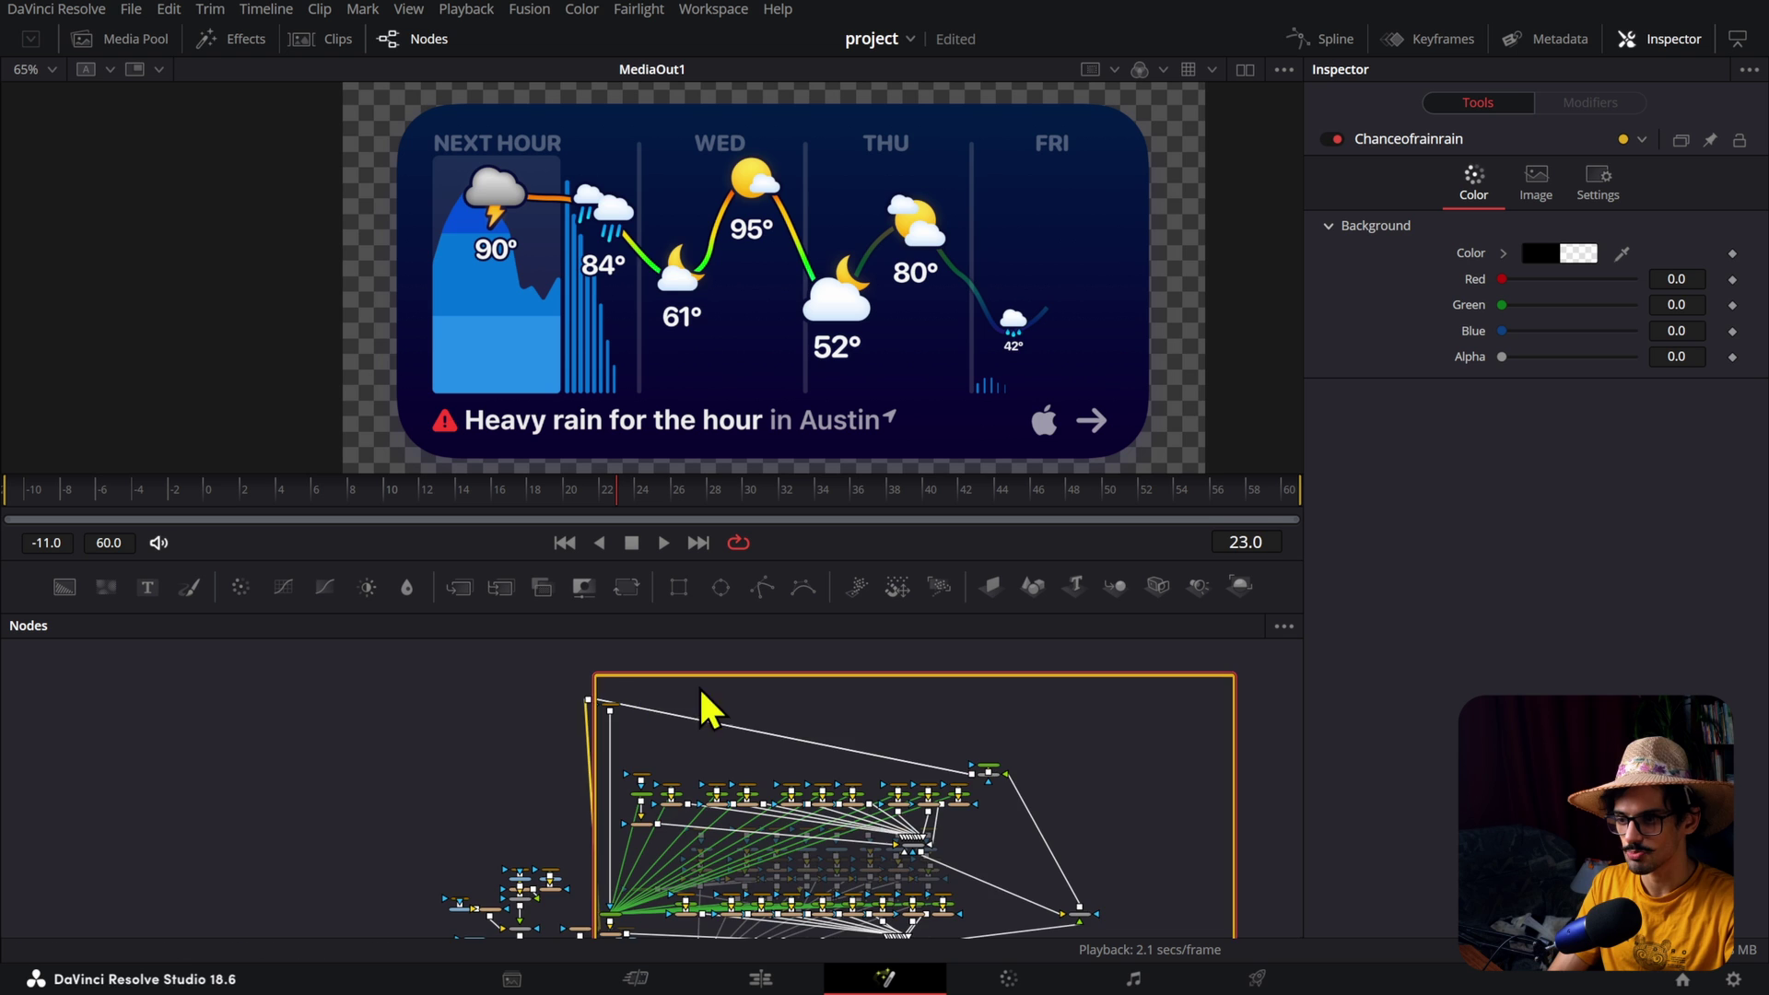
{"action": "scroll", "coordinate": [829, 765], "scroll_direction": "down", "scroll_amount": 2}
{"action": "scroll", "coordinate": [1010, 834], "scroll_direction": "down", "scroll_amount": 2}
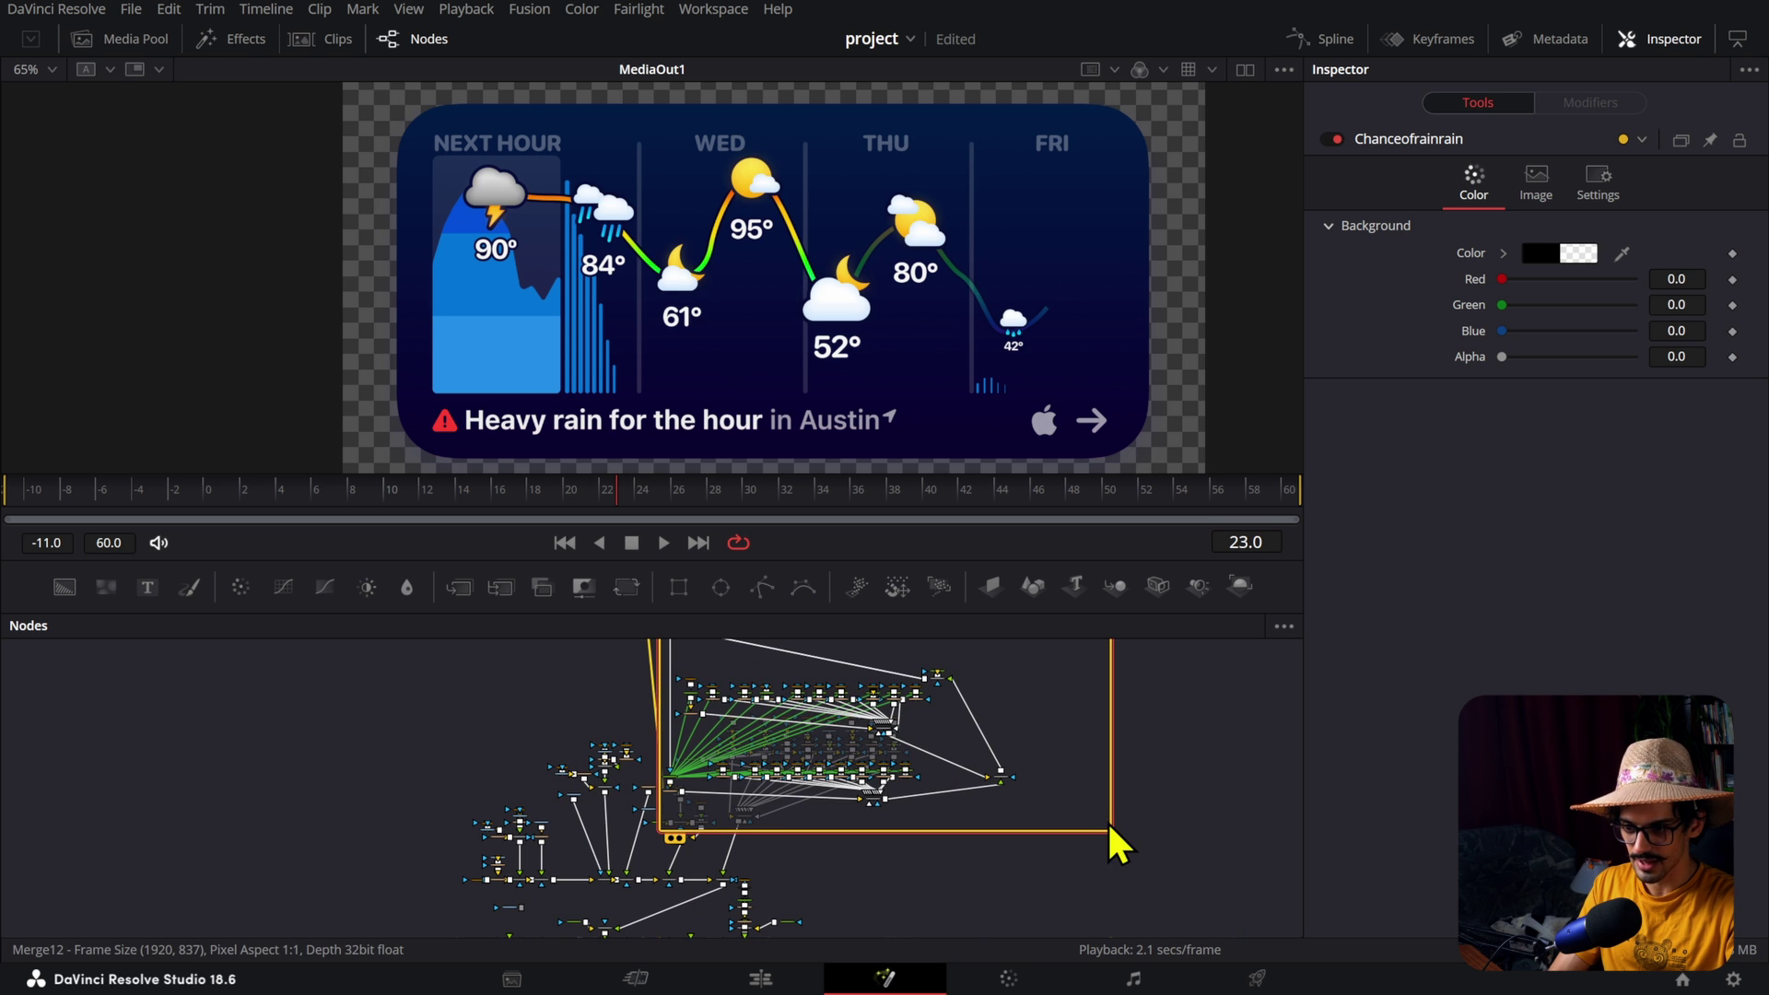
Step: Move the expanded Chanceofrainrain group up and clear of the main node tree
{"action": "left_click_drag", "start_coordinate": [1109, 829], "coordinate": [926, 691]}
{"action": "scroll", "coordinate": [732, 840], "scroll_direction": "up", "scroll_amount": 5}
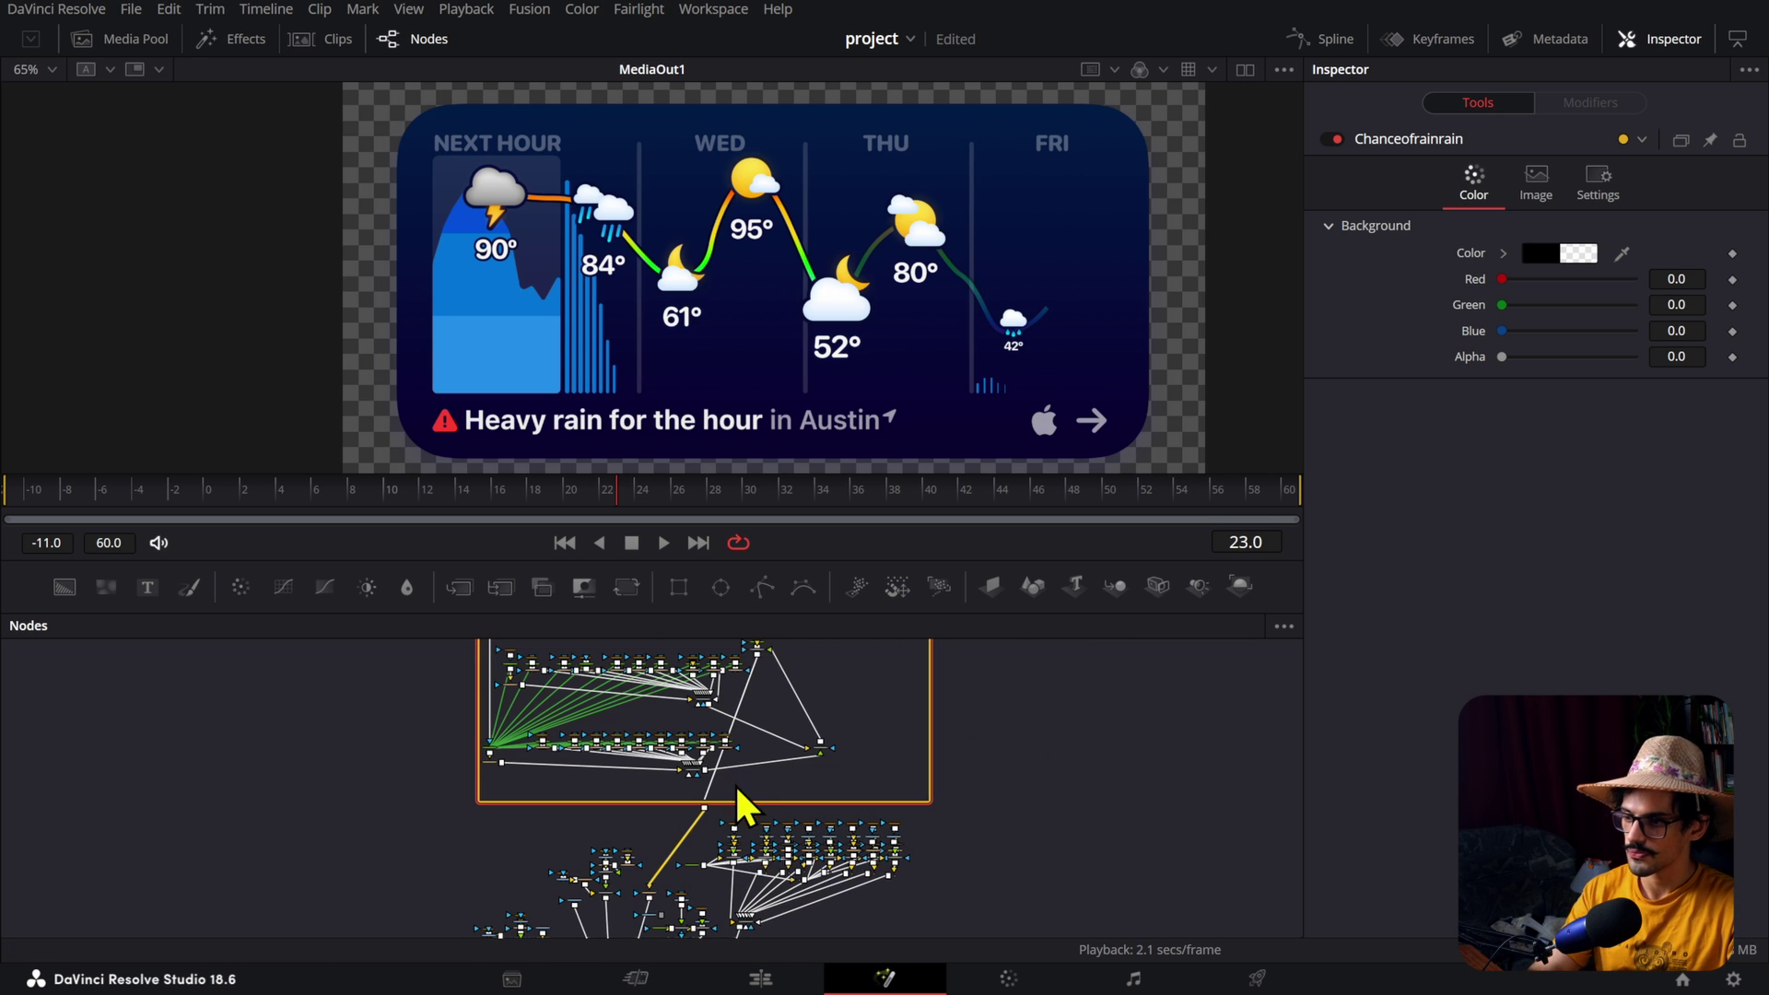
{"action": "left_click_drag", "start_coordinate": [735, 840], "coordinate": [783, 801]}
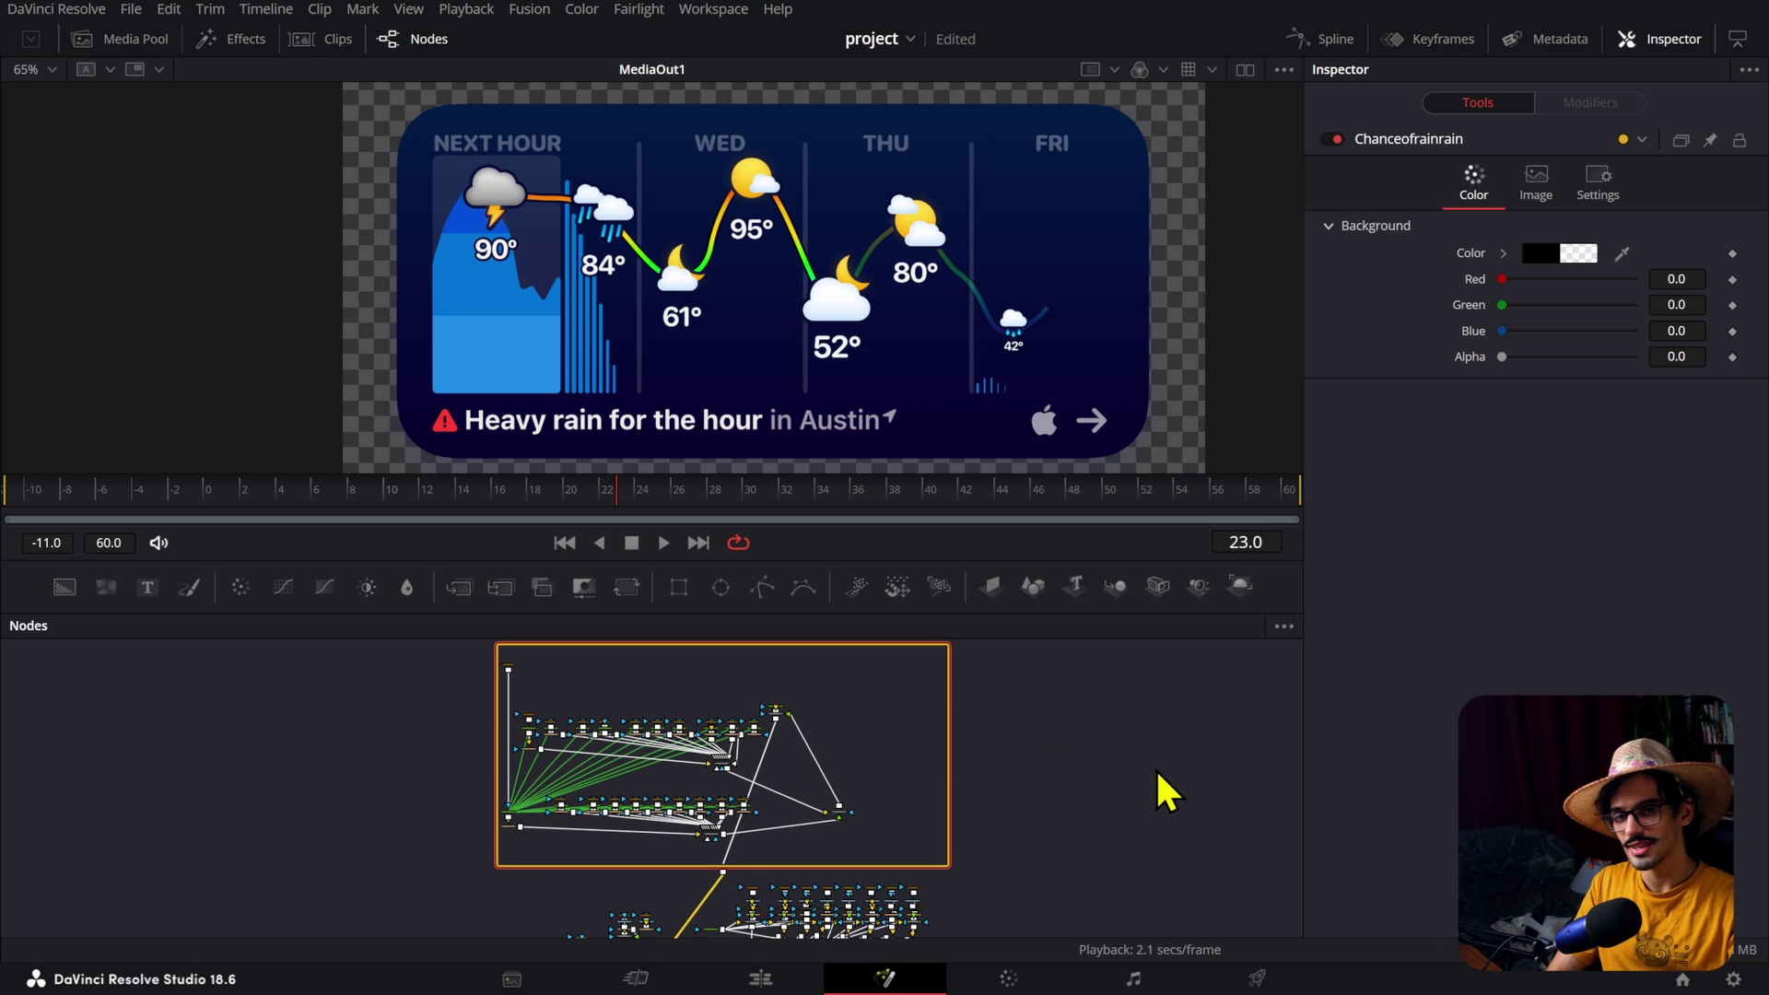
Step: View the Chanceofrainrain group's output and play its rain bar animation, stopping at frame 39
{"action": "scroll", "coordinate": [549, 849], "scroll_direction": "up", "scroll_amount": 3}
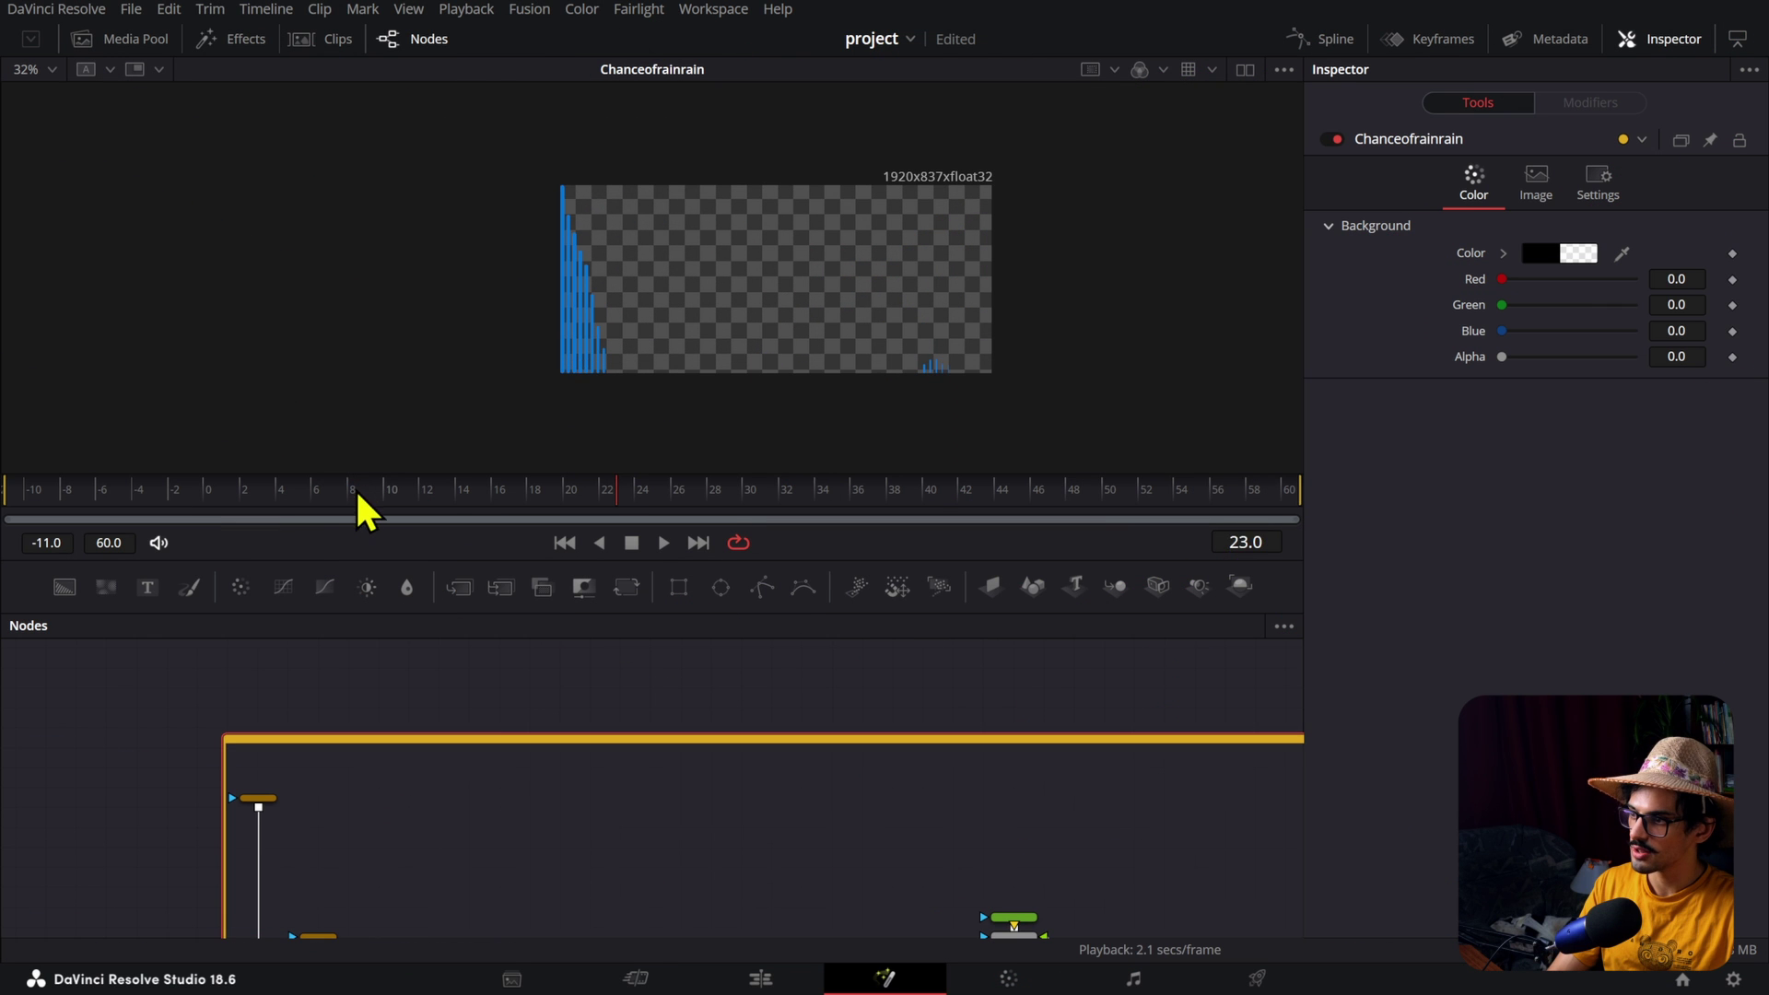
{"action": "left_click_drag", "start_coordinate": [363, 501], "coordinate": [327, 539]}
{"action": "key", "text": "space"}
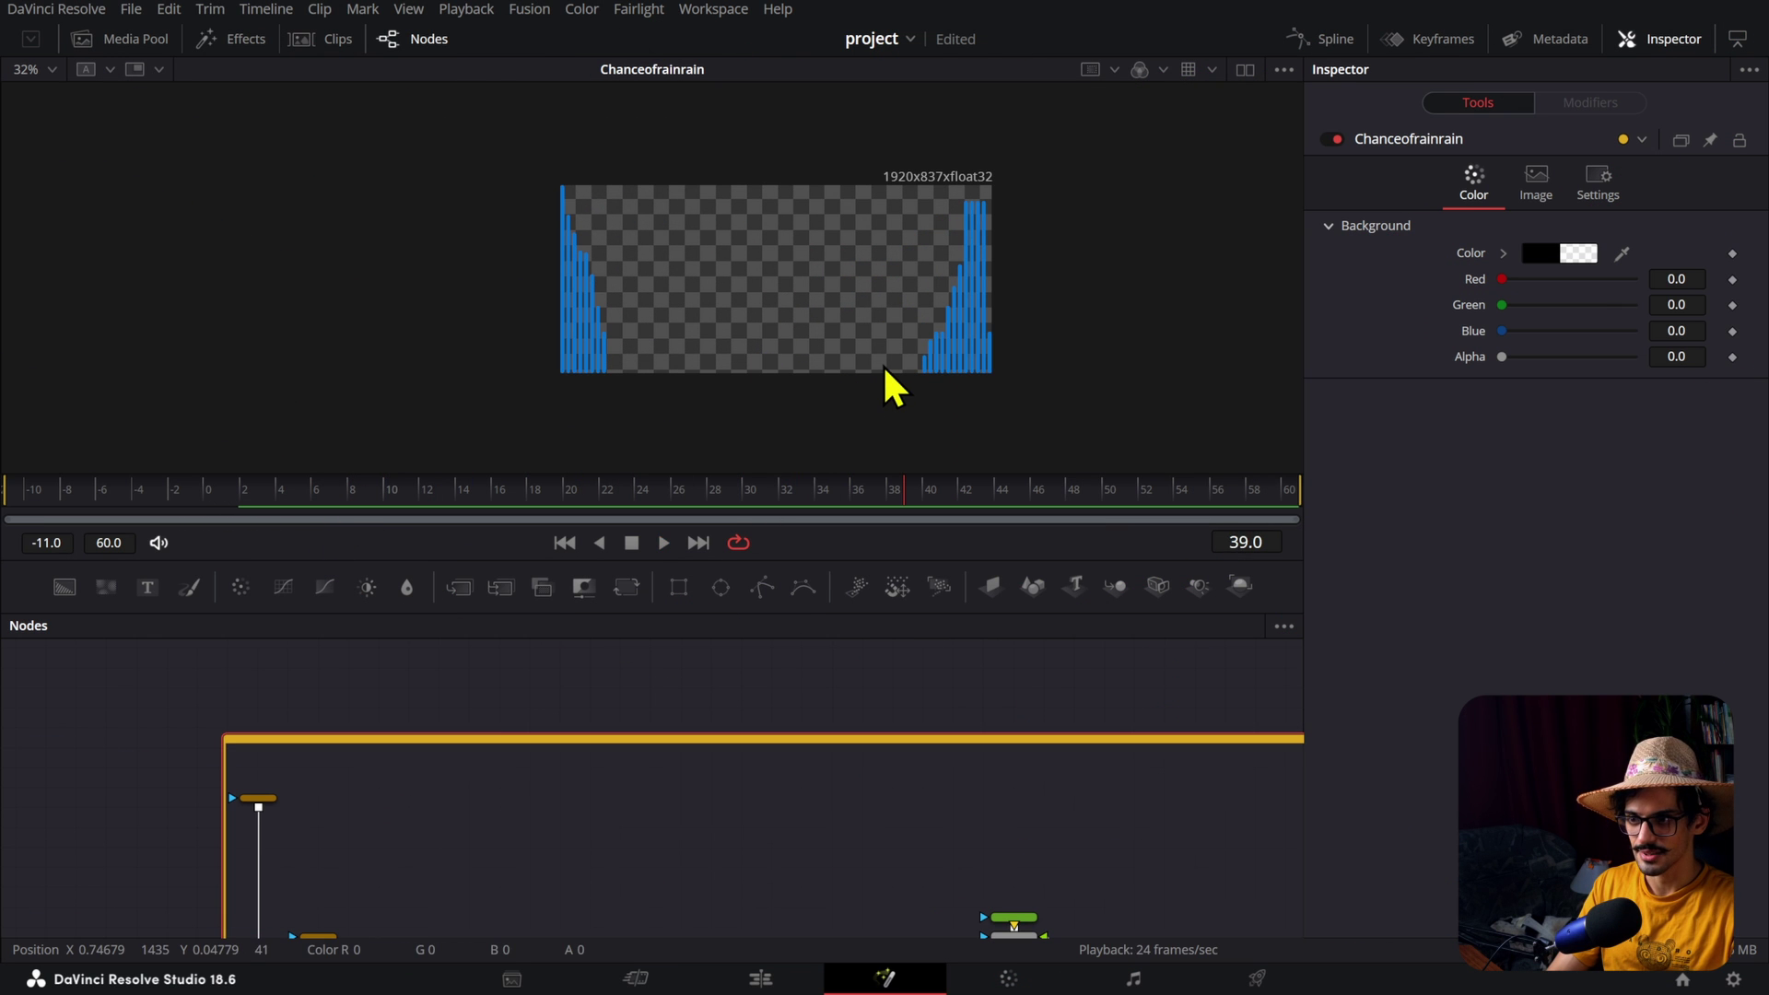
Step: Examine the two rows of rain nodes inside the group, selecting Transform9 and the Background6 node that feeds it
{"action": "scroll", "coordinate": [801, 801], "scroll_direction": "down", "scroll_amount": 3}
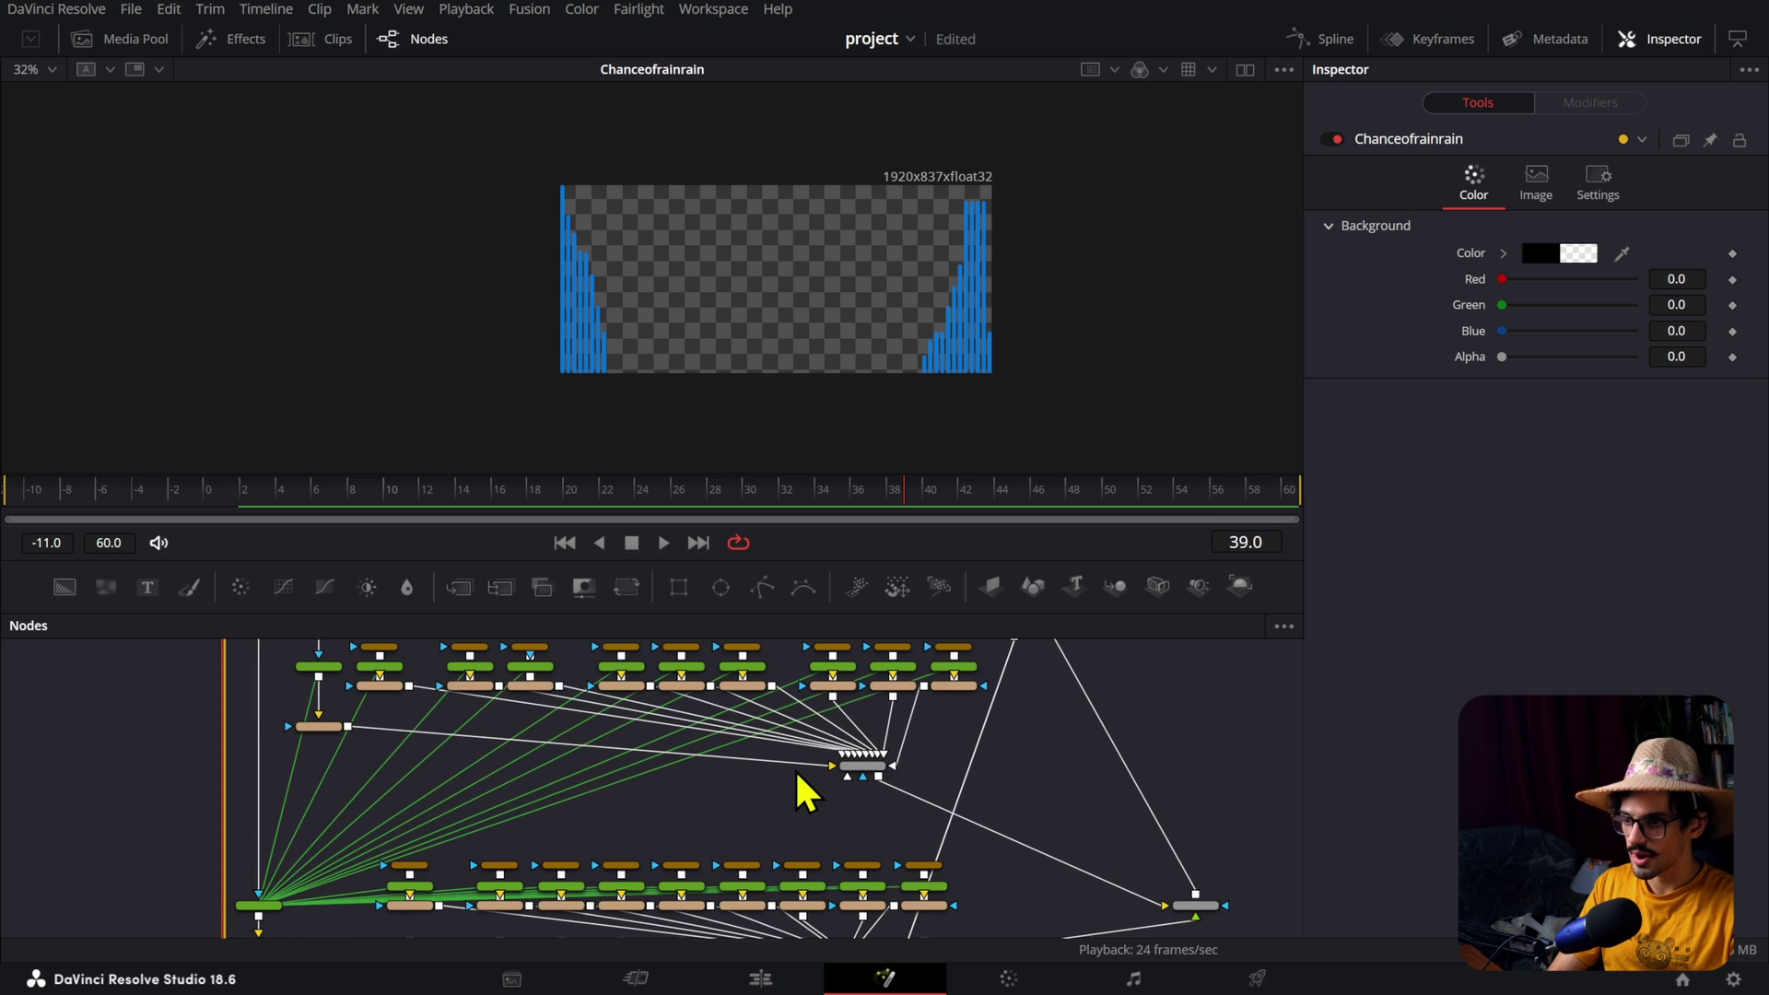
{"action": "scroll", "coordinate": [806, 792], "scroll_direction": "down", "scroll_amount": 4}
{"action": "scroll", "coordinate": [791, 816], "scroll_direction": "up", "scroll_amount": 2}
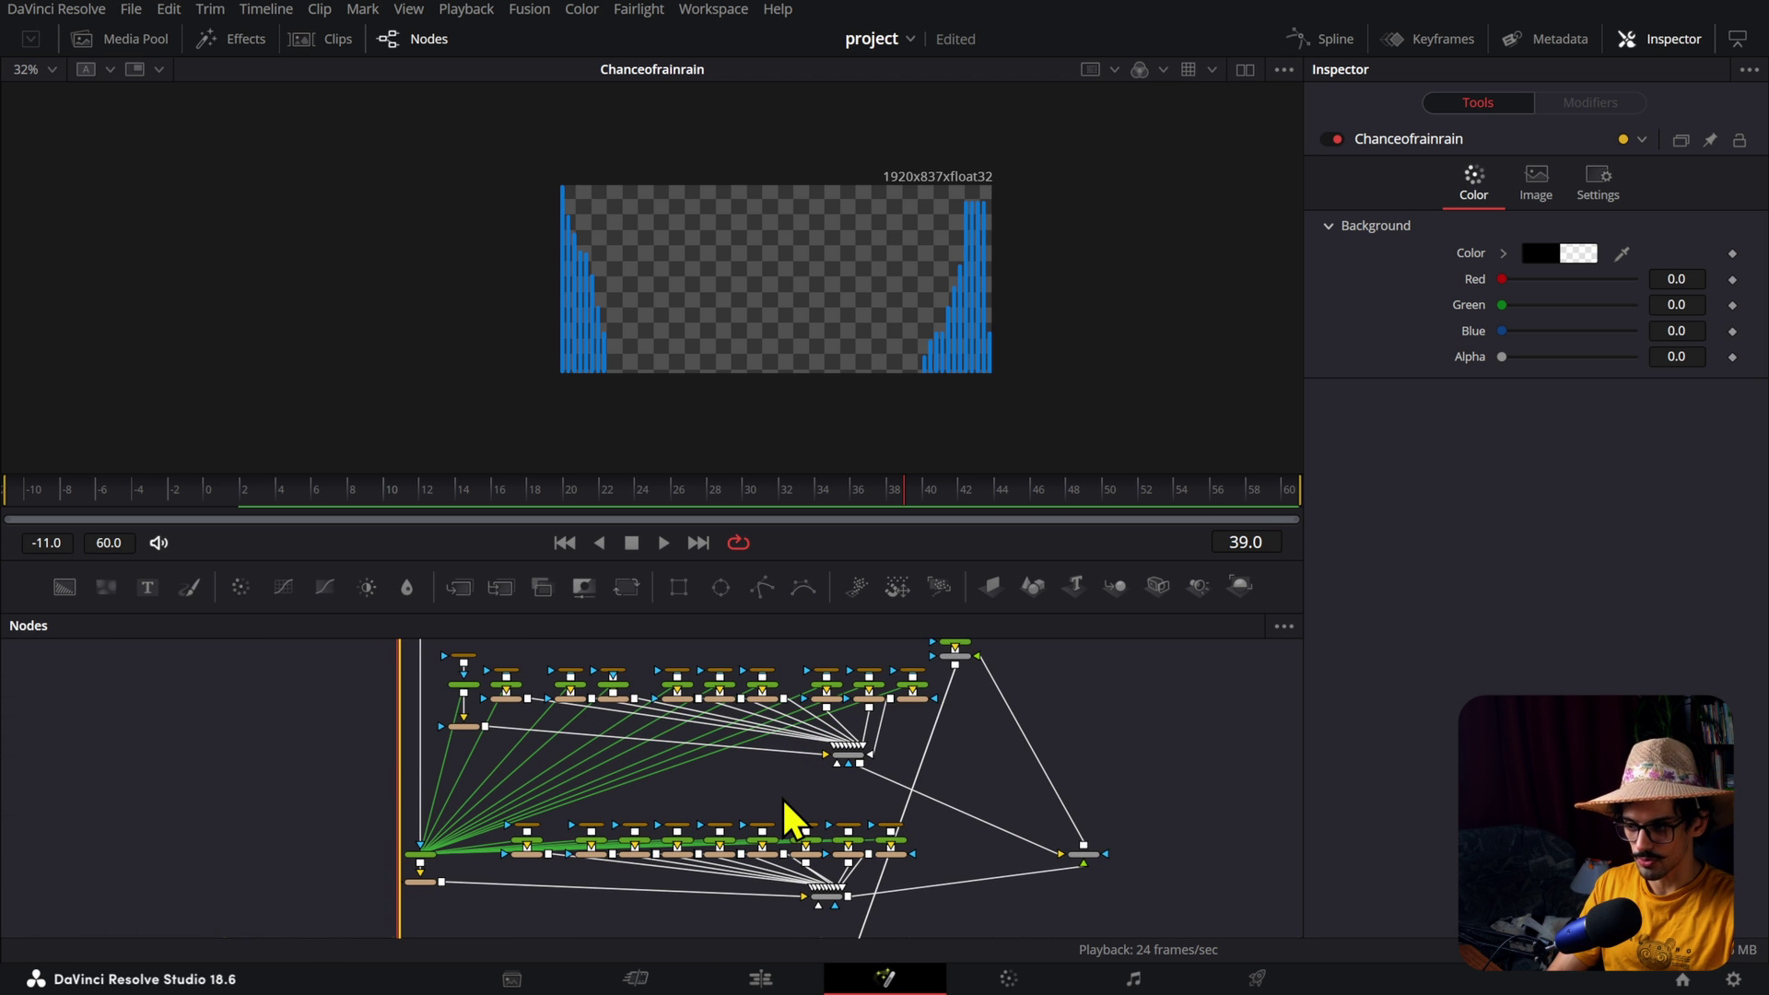
{"action": "scroll", "coordinate": [787, 815], "scroll_direction": "up", "scroll_amount": 3}
{"action": "scroll", "coordinate": [694, 781], "scroll_direction": "down", "scroll_amount": 3}
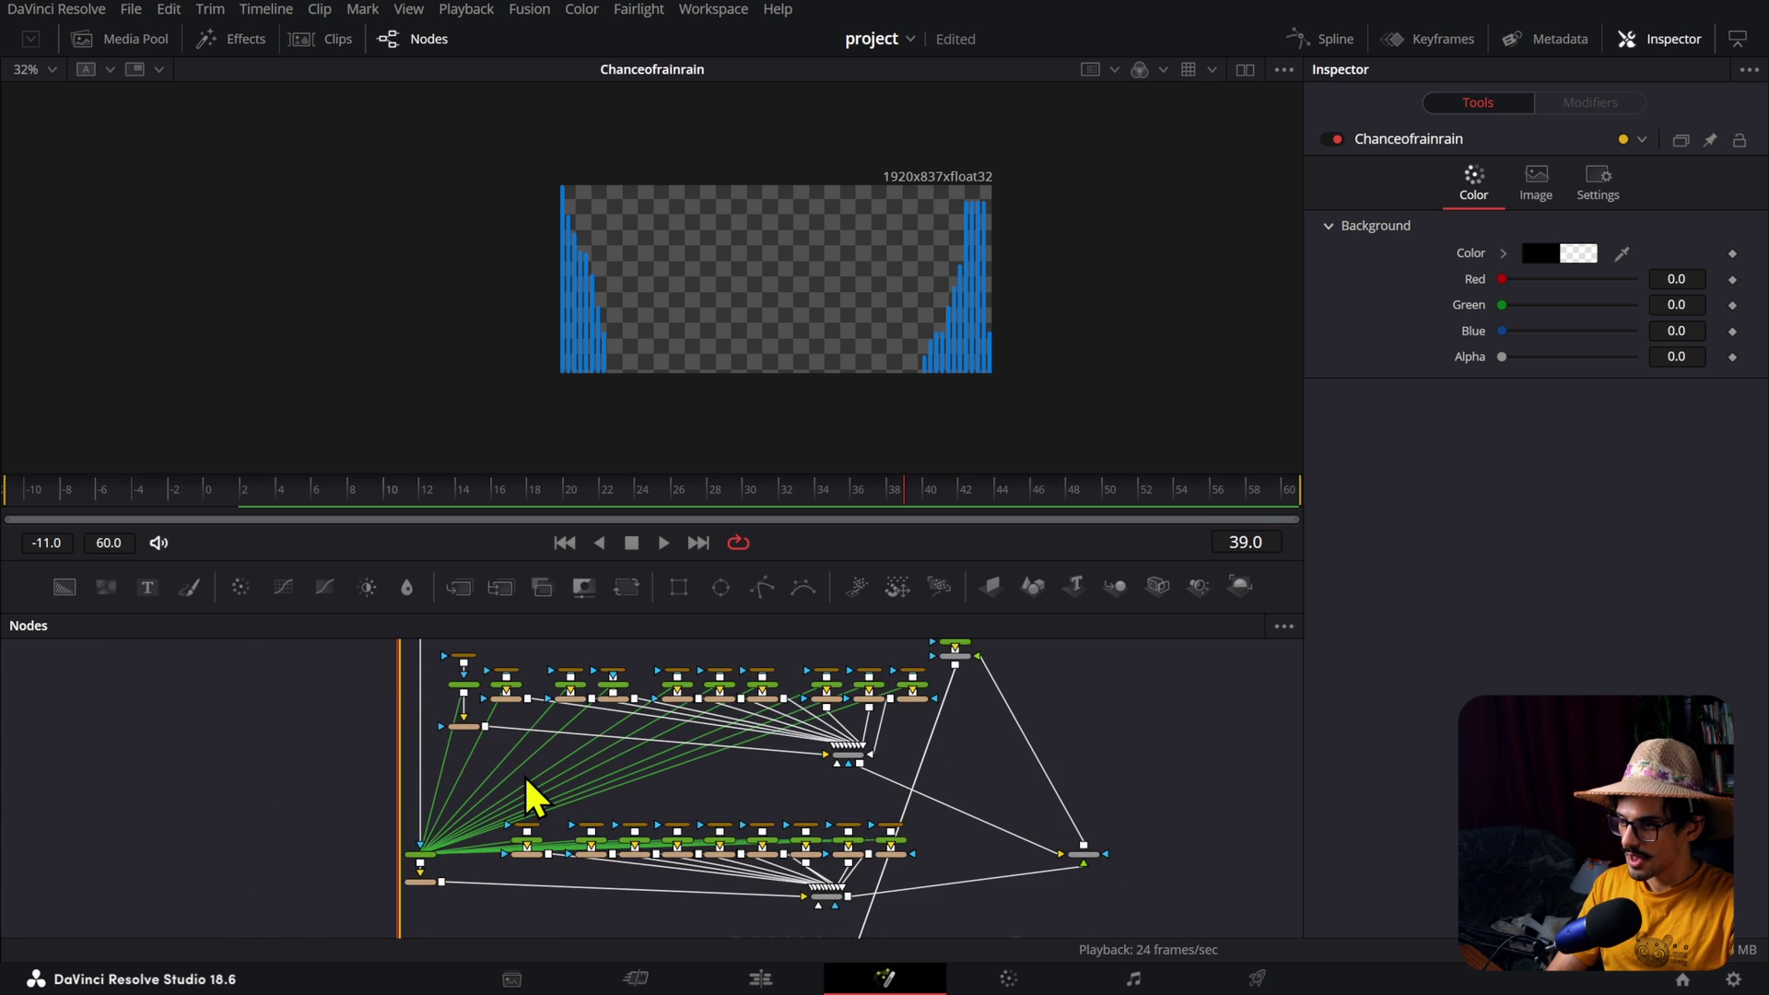
{"action": "scroll", "coordinate": [428, 834], "scroll_direction": "up", "scroll_amount": 4}
{"action": "left_click", "coordinate": [431, 886]}
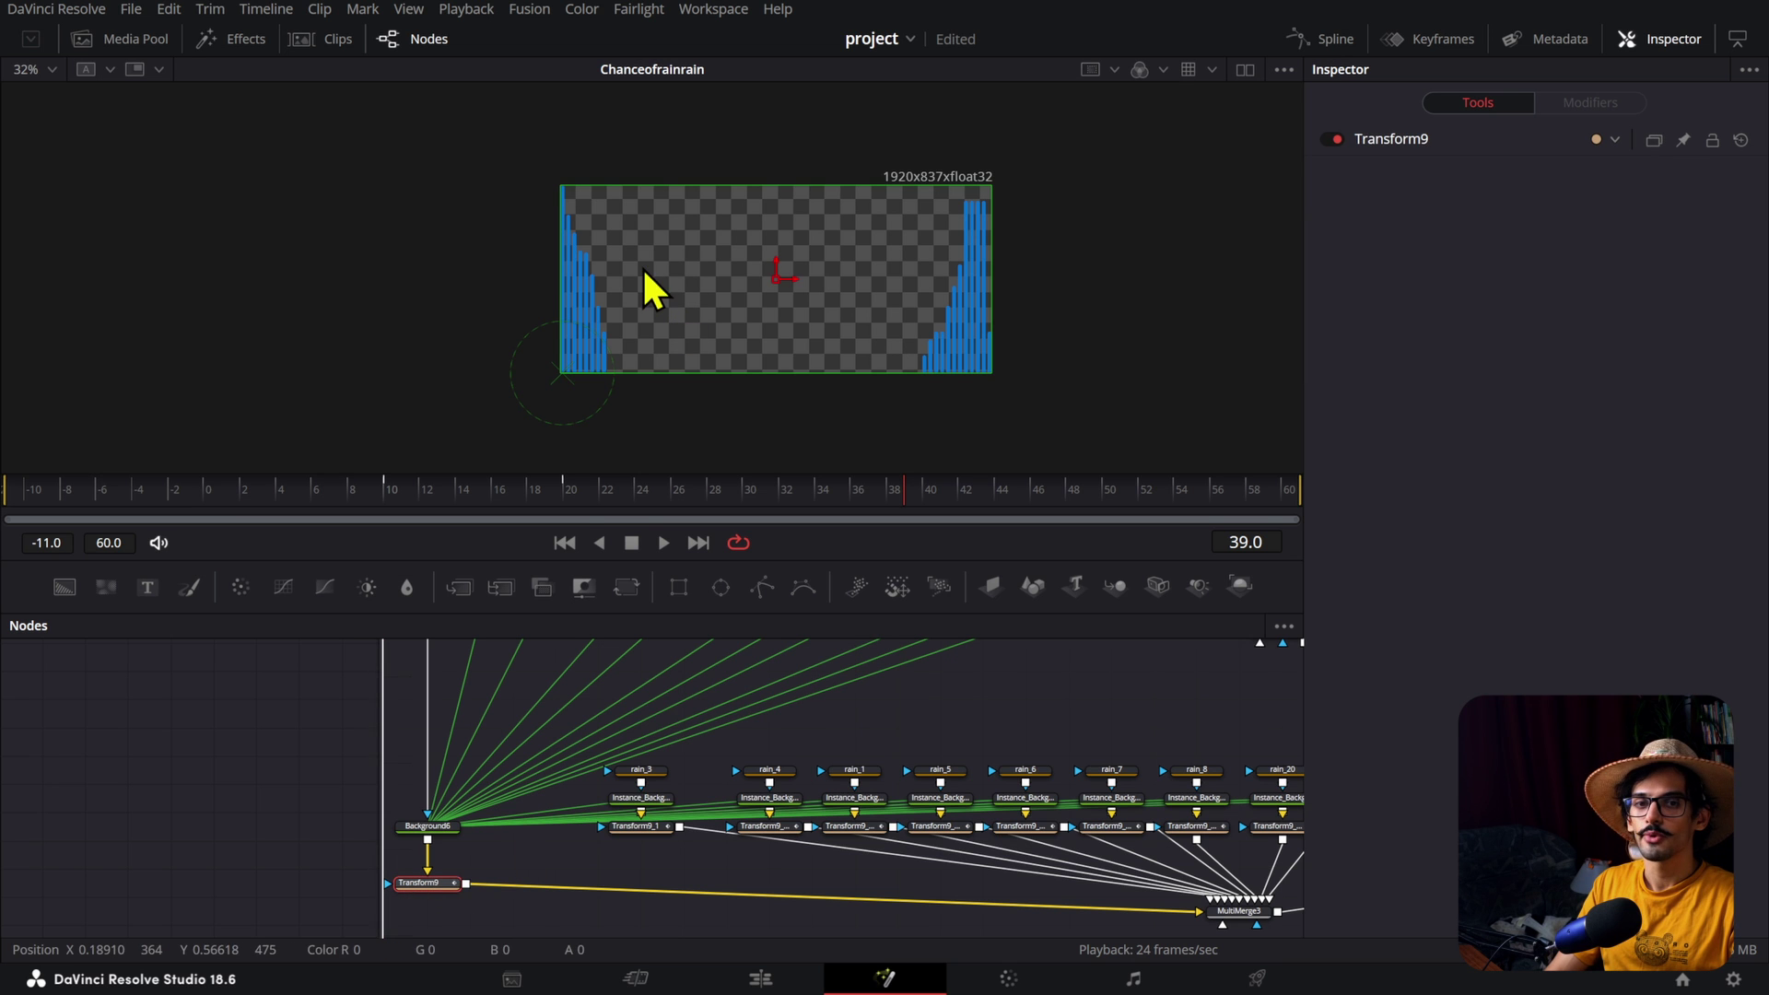
{"action": "left_click", "coordinate": [455, 836]}
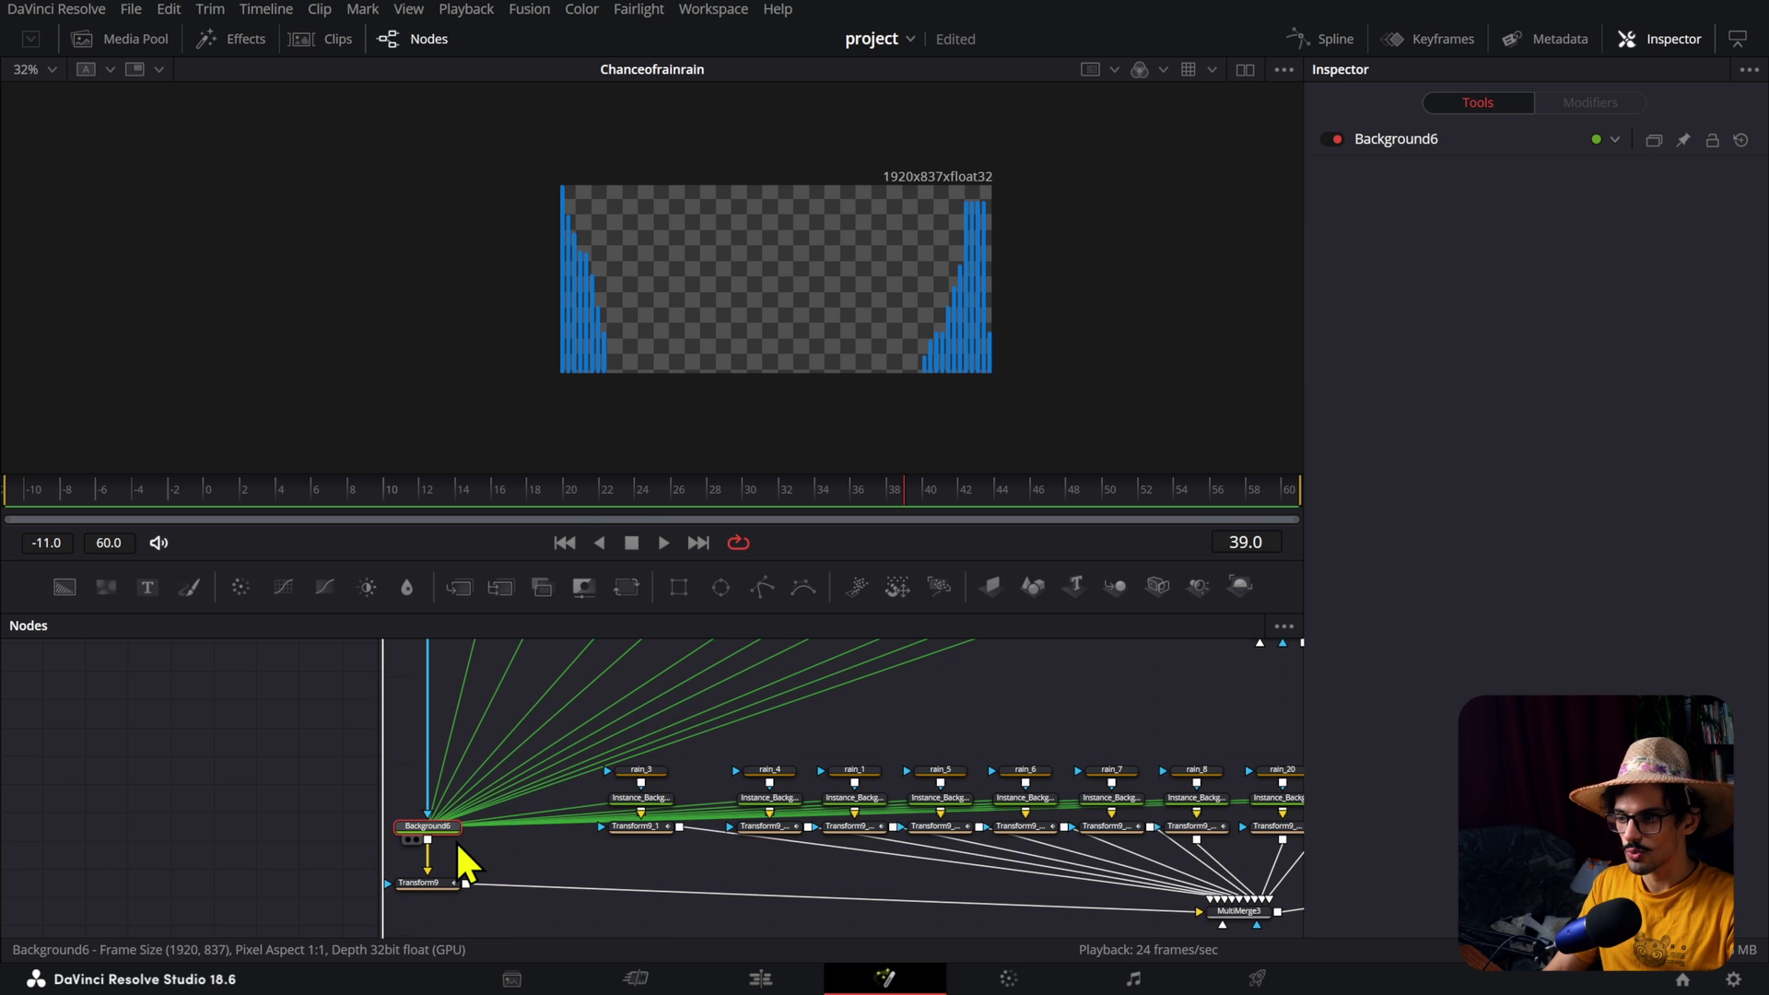
Step: Select the rain masks across the group's upper row, and review the color settings of the shared Background6 node
{"action": "scroll", "coordinate": [442, 811], "scroll_direction": "up", "scroll_amount": 4}
{"action": "left_click_drag", "start_coordinate": [452, 760], "coordinate": [1290, 869]}
{"action": "scroll", "coordinate": [1113, 829], "scroll_direction": "down", "scroll_amount": 3}
{"action": "scroll", "coordinate": [458, 834], "scroll_direction": "down", "scroll_amount": 4}
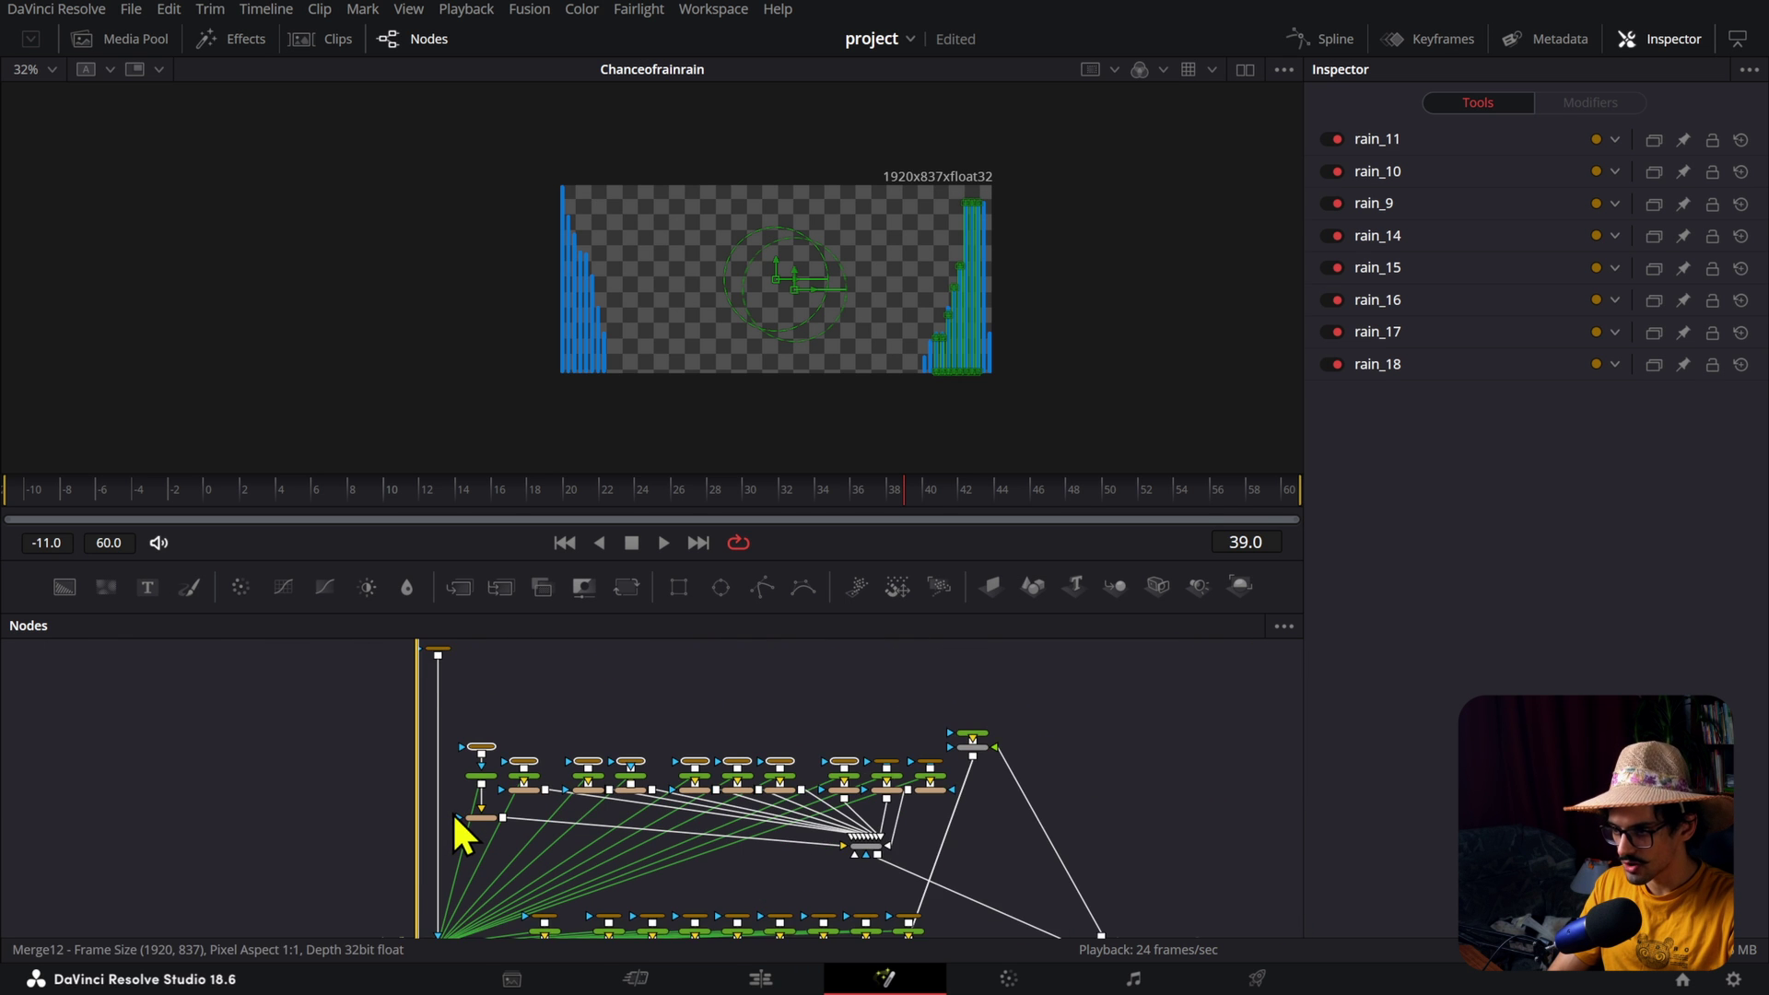
{"action": "left_click", "coordinate": [448, 884]}
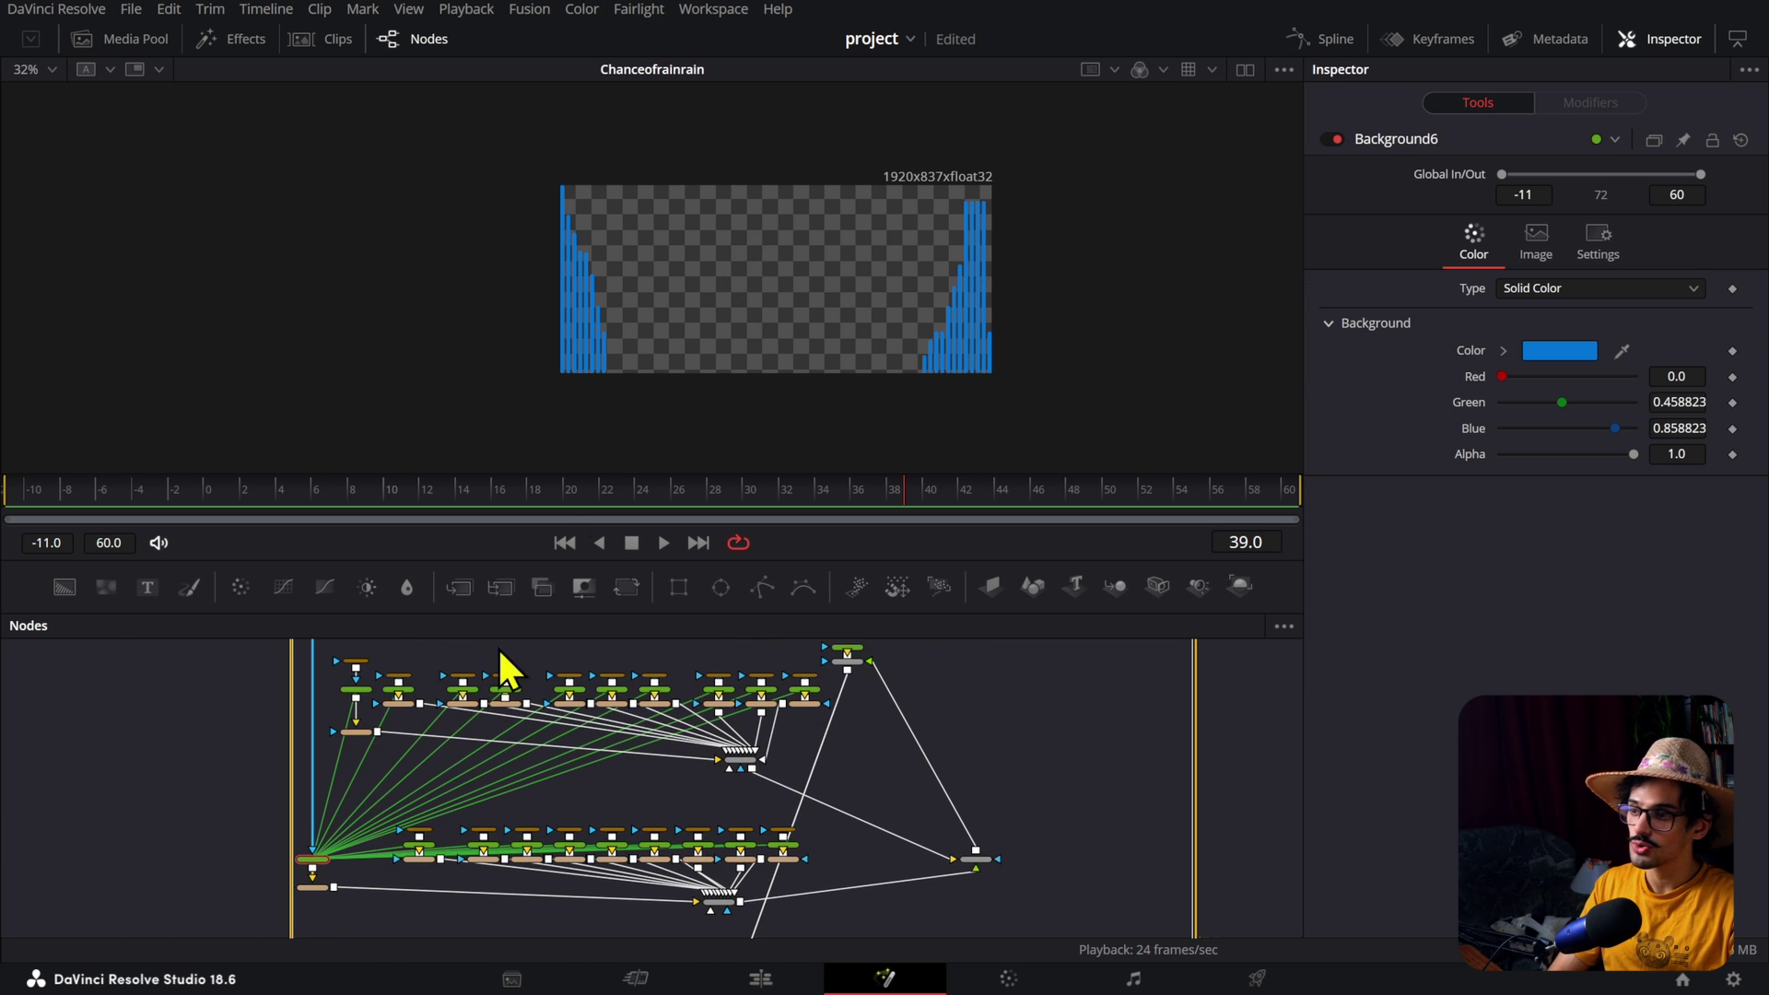
Step: Select the Transform9_1 node below rain_3 and scrub the rain bars' growth from frame -3 to frame 17
{"action": "left_click", "coordinate": [269, 502]}
{"action": "scroll", "coordinate": [457, 852], "scroll_direction": "up", "scroll_amount": 5}
{"action": "left_click", "coordinate": [497, 827]}
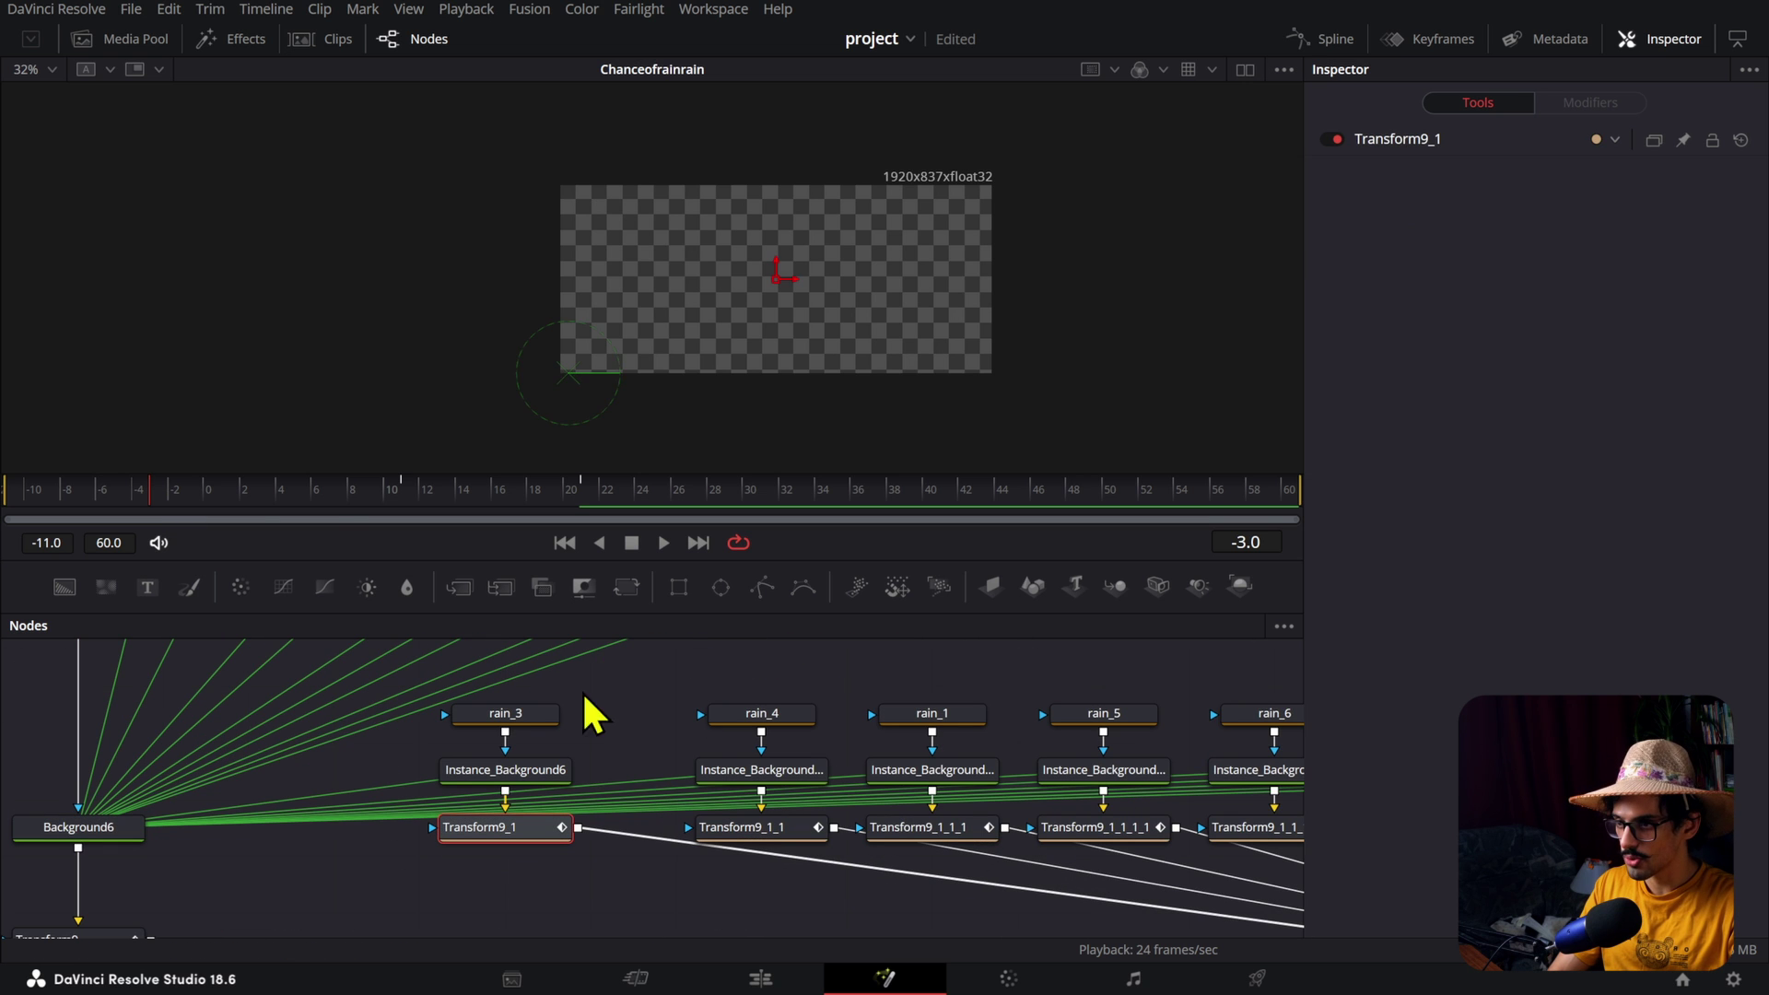
{"action": "scroll", "coordinate": [610, 390], "scroll_direction": "up", "scroll_amount": 3}
{"action": "left_click", "coordinate": [197, 497]}
{"action": "left_click_drag", "start_coordinate": [197, 495], "coordinate": [516, 486]}
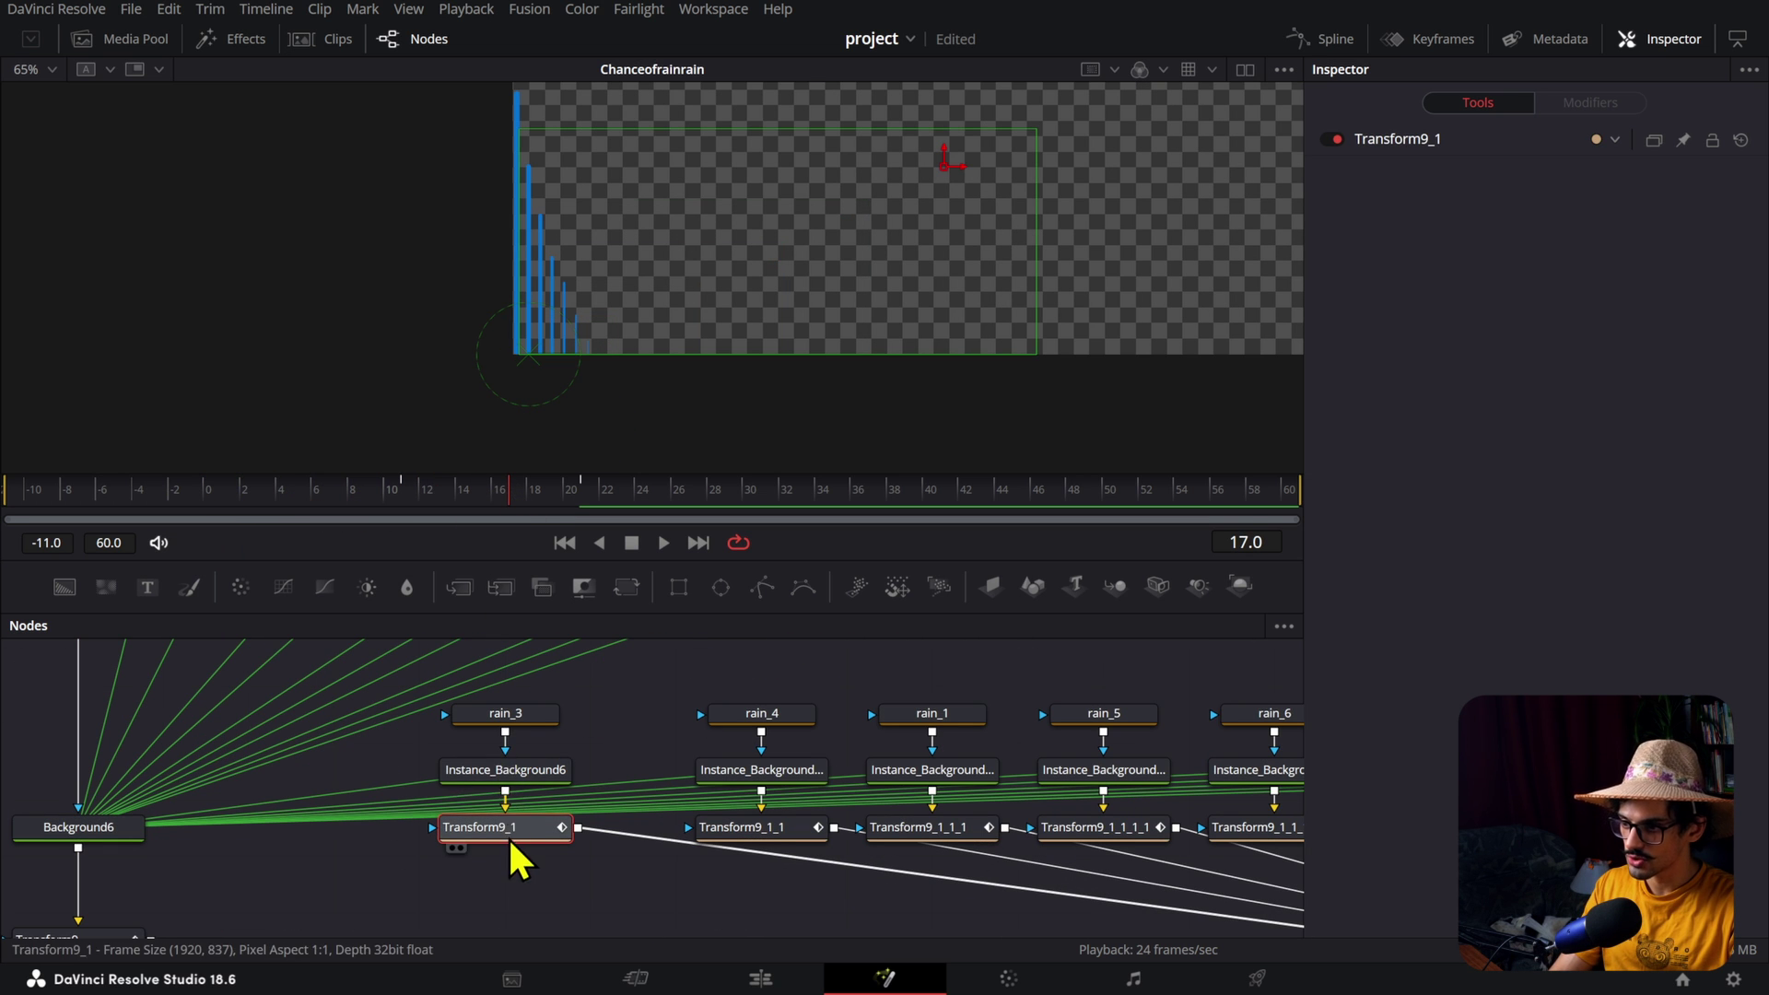
Step: View the Transform9 output on its own at frame 17 and review its animated Size setting
{"action": "scroll", "coordinate": [511, 836], "scroll_direction": "down", "scroll_amount": 2}
{"action": "scroll", "coordinate": [510, 836], "scroll_direction": "down", "scroll_amount": 3}
{"action": "left_click_drag", "start_coordinate": [285, 784], "coordinate": [590, 308]}
{"action": "scroll", "coordinate": [589, 309], "scroll_direction": "down", "scroll_amount": 3}
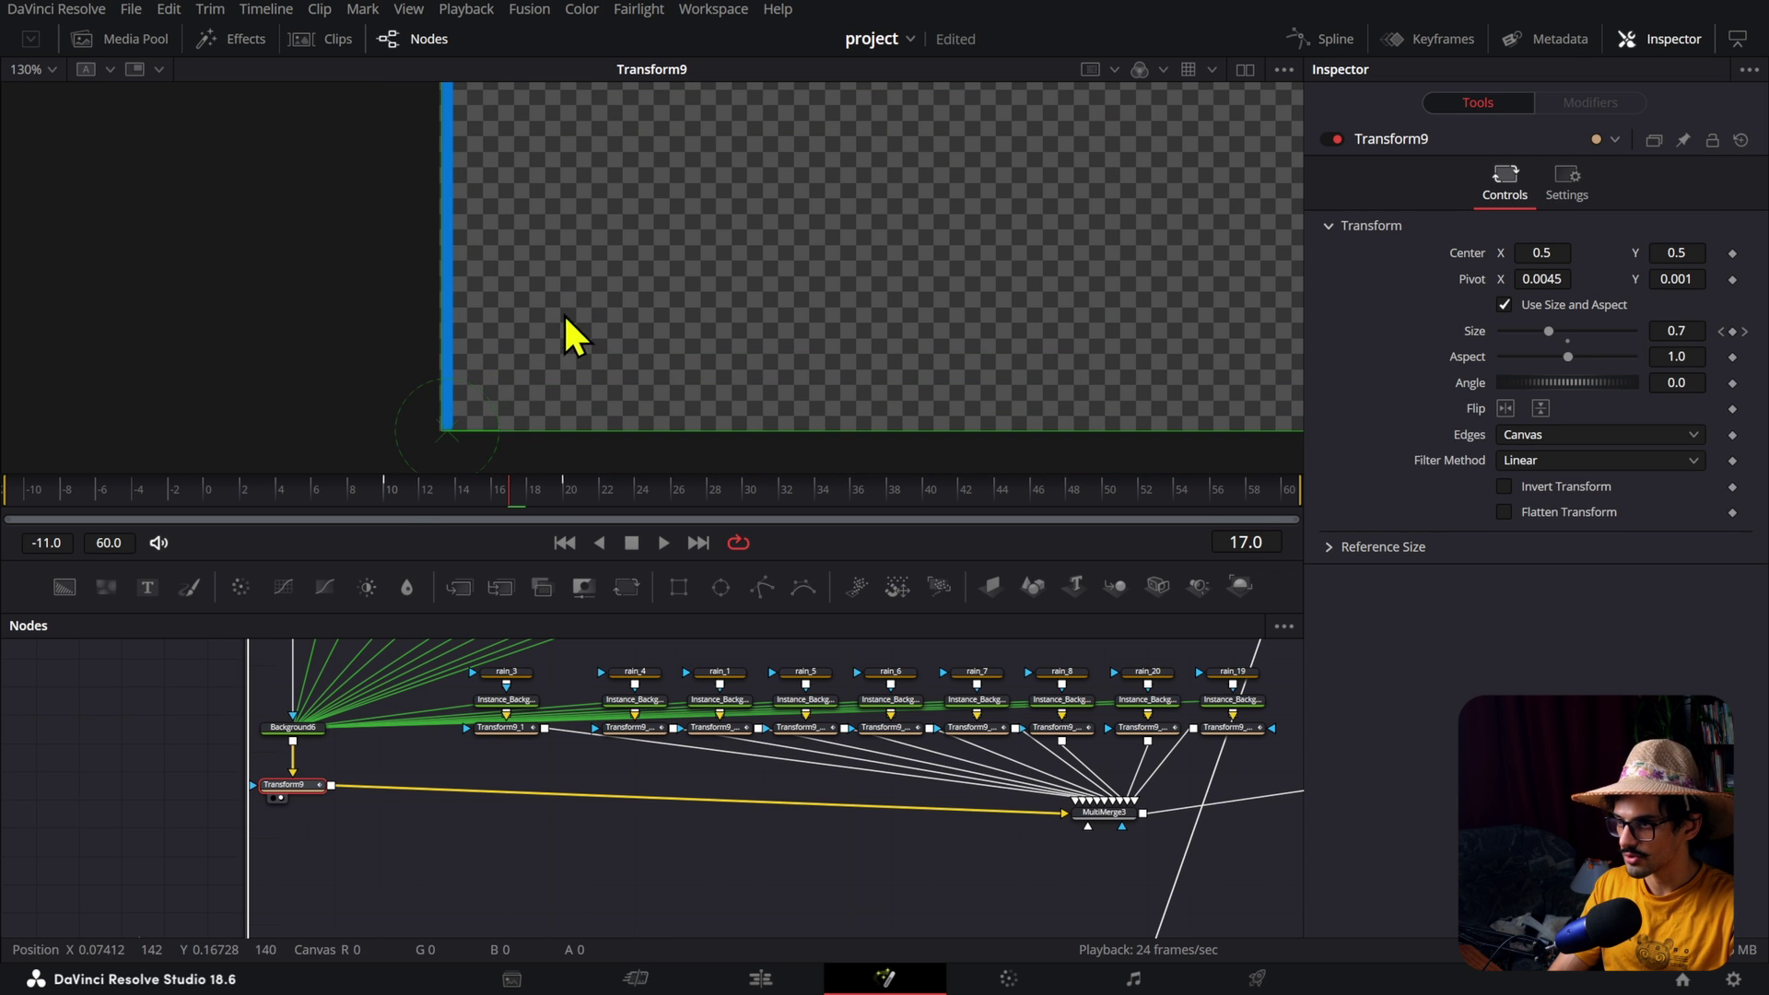
Step: Play back the first rain bar's growth in the Transform9 output
{"action": "left_click_drag", "start_coordinate": [485, 485], "coordinate": [387, 495]}
{"action": "key", "text": "space"}
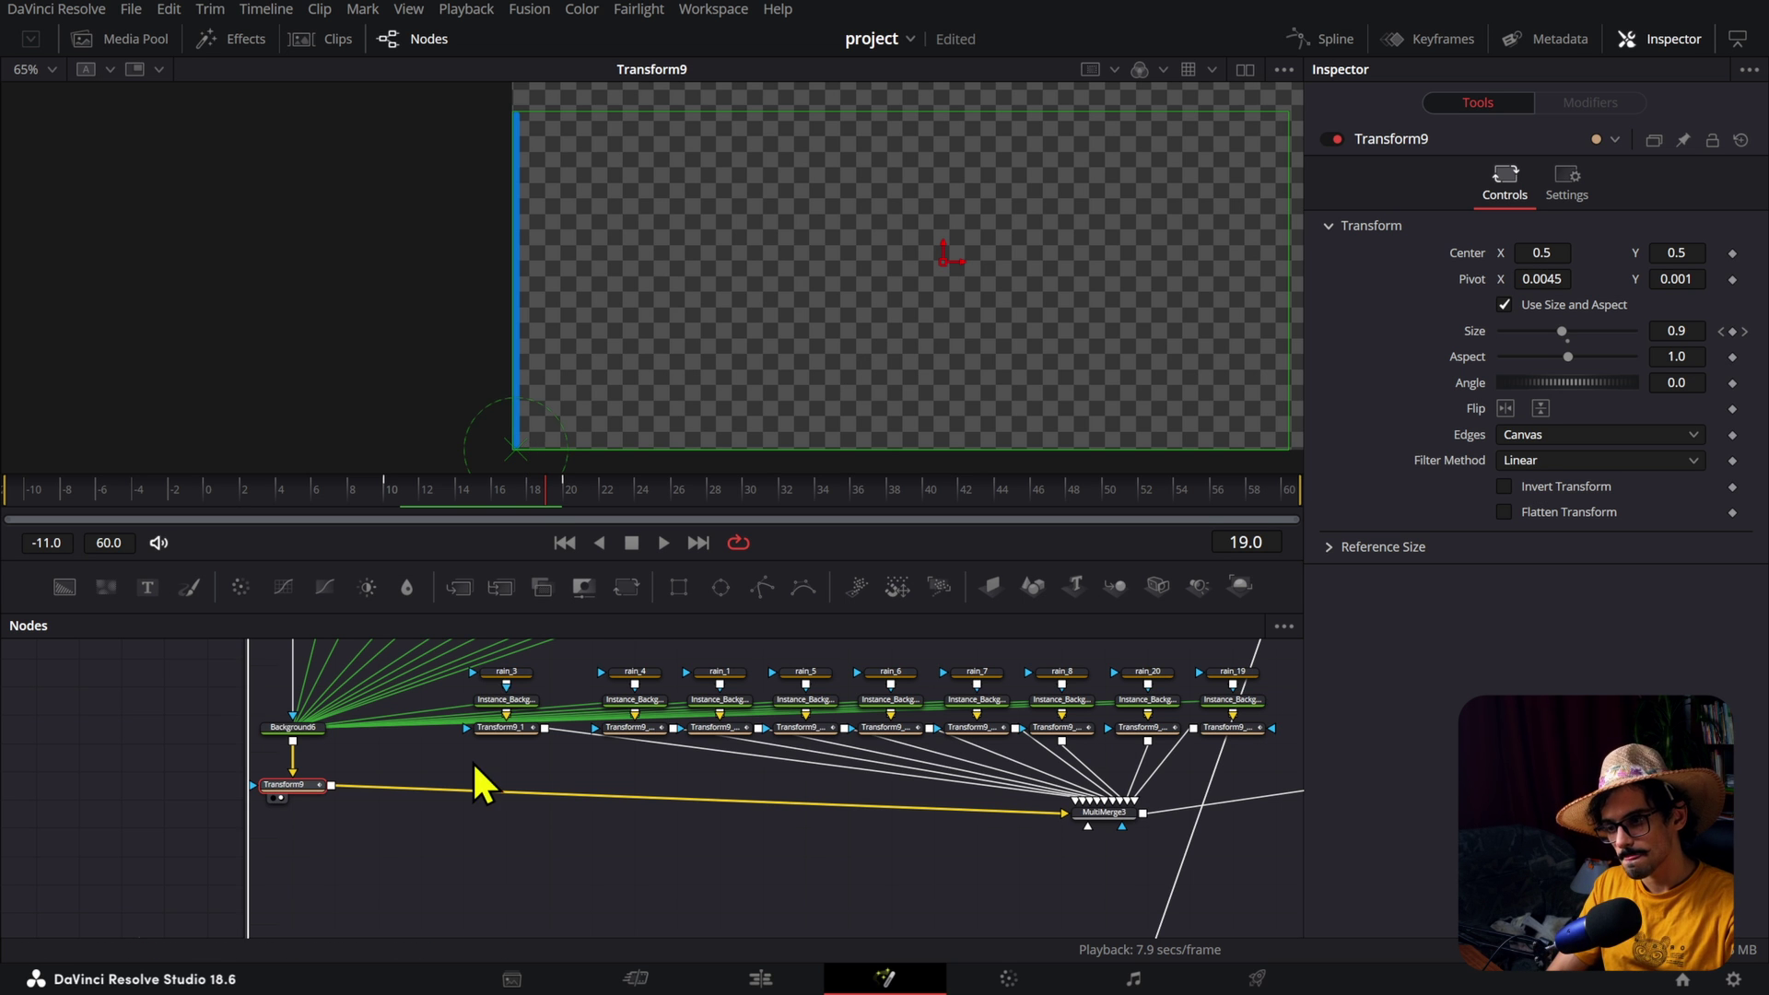
{"action": "scroll", "coordinate": [543, 757], "scroll_direction": "down", "scroll_amount": 5}
{"action": "scroll", "coordinate": [550, 829], "scroll_direction": "up", "scroll_amount": 2}
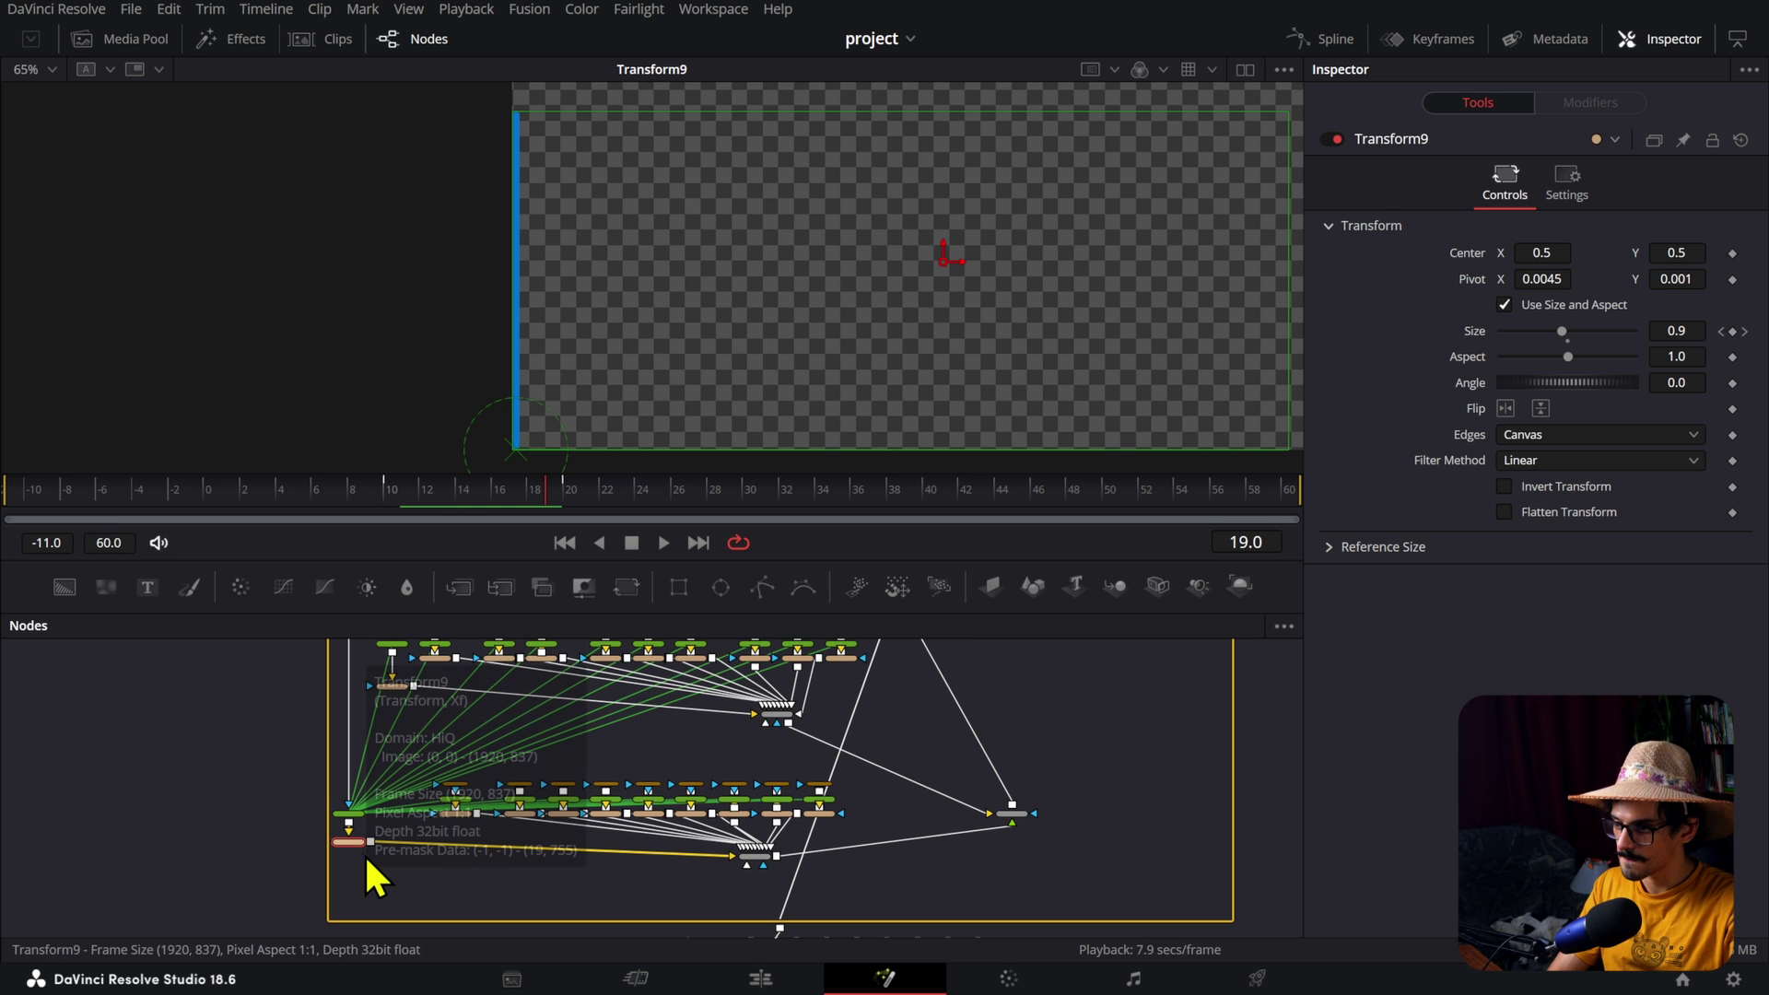
Step: Paste five copies of Transform9 in a chain after the original and move them below the lower rain row
{"action": "scroll", "coordinate": [353, 843], "scroll_direction": "up", "scroll_amount": 4}
{"action": "key", "text": "ctrl+v"}
{"action": "key", "text": "ctrl+v"}
{"action": "key", "text": "ctrl+v"}
{"action": "key", "text": "ctrl+v"}
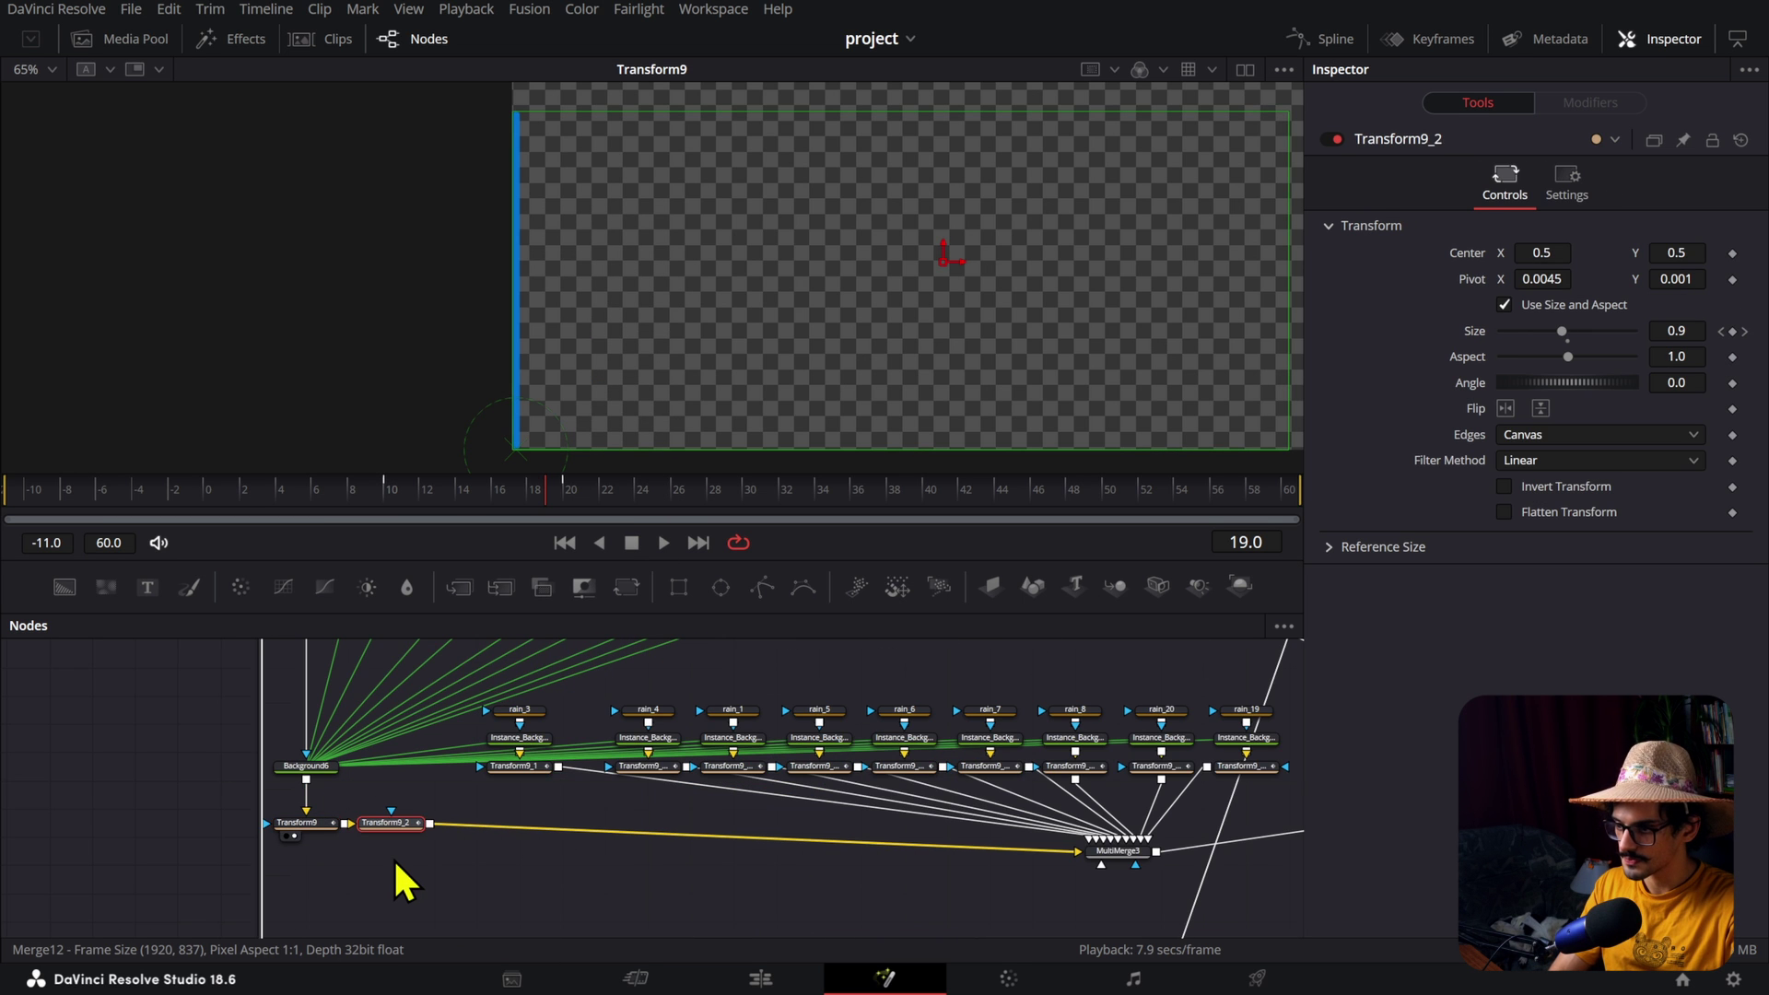
{"action": "key", "text": "ctrl+v"}
{"action": "left_click_drag", "start_coordinate": [357, 811], "coordinate": [727, 852]}
{"action": "left_click_drag", "start_coordinate": [766, 829], "coordinate": [813, 915]}
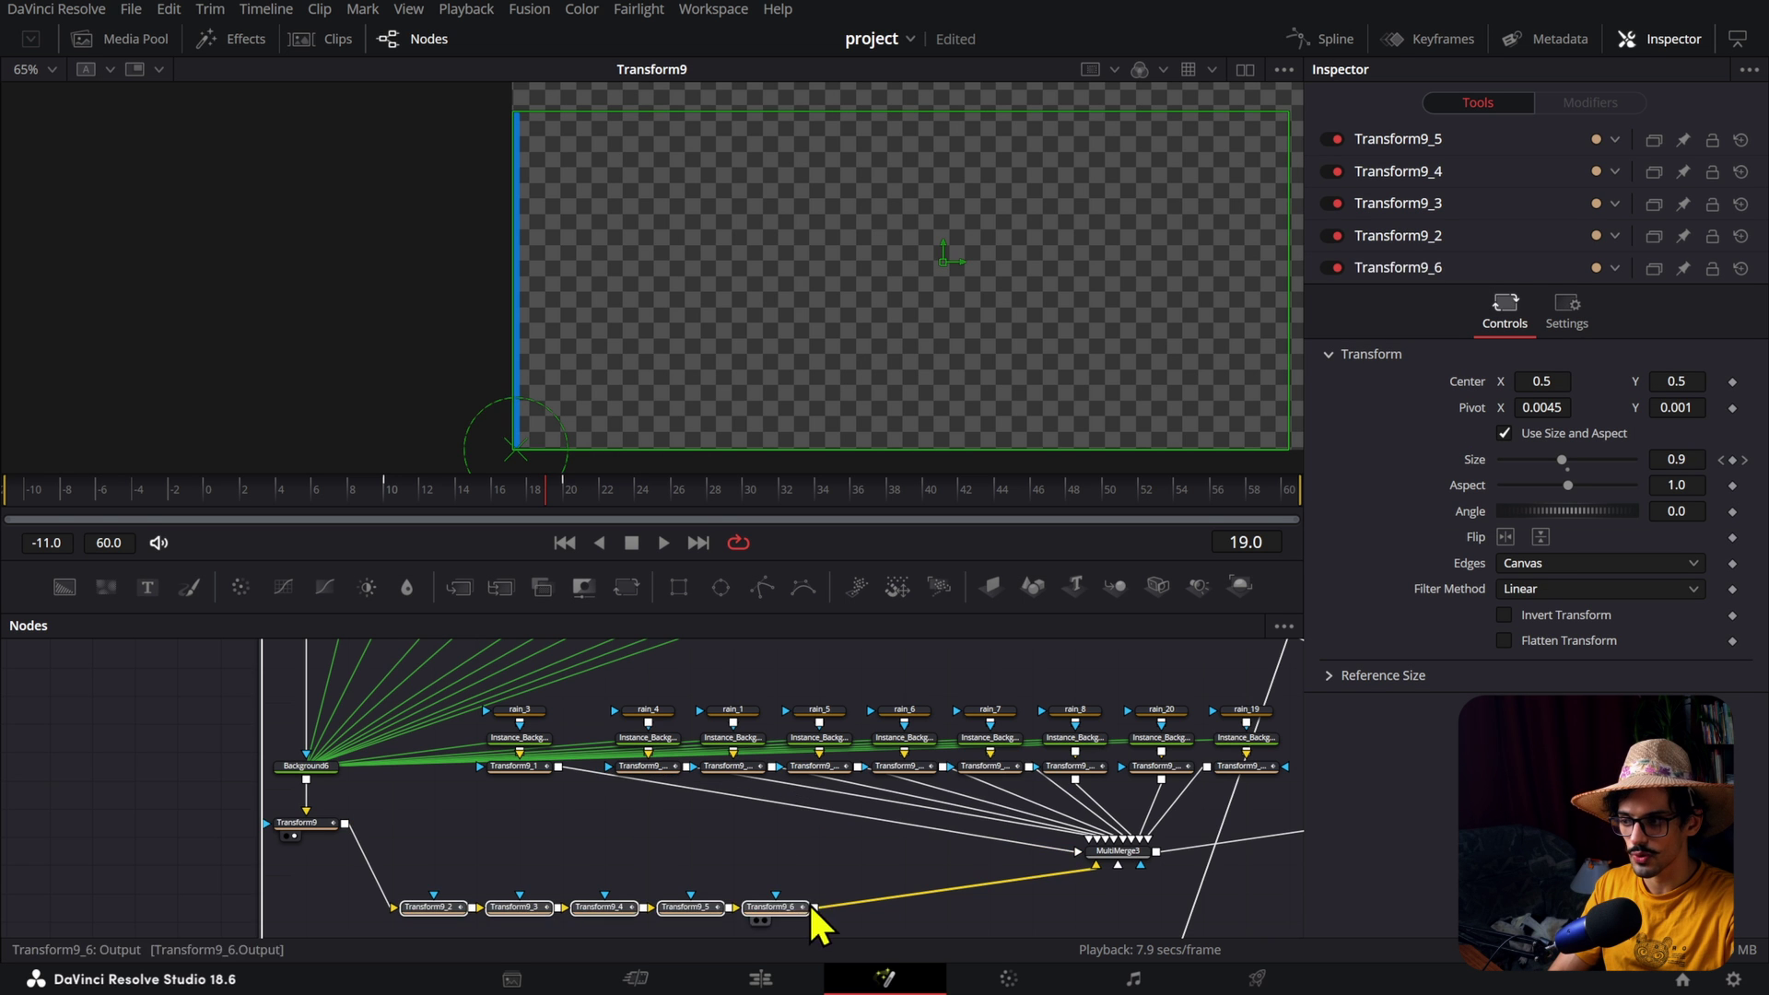
Step: Connect the rain_2 mask to the first pasted transform, Transform9_2, and view its output at frame 16
{"action": "scroll", "coordinate": [546, 827], "scroll_direction": "down", "scroll_amount": 5}
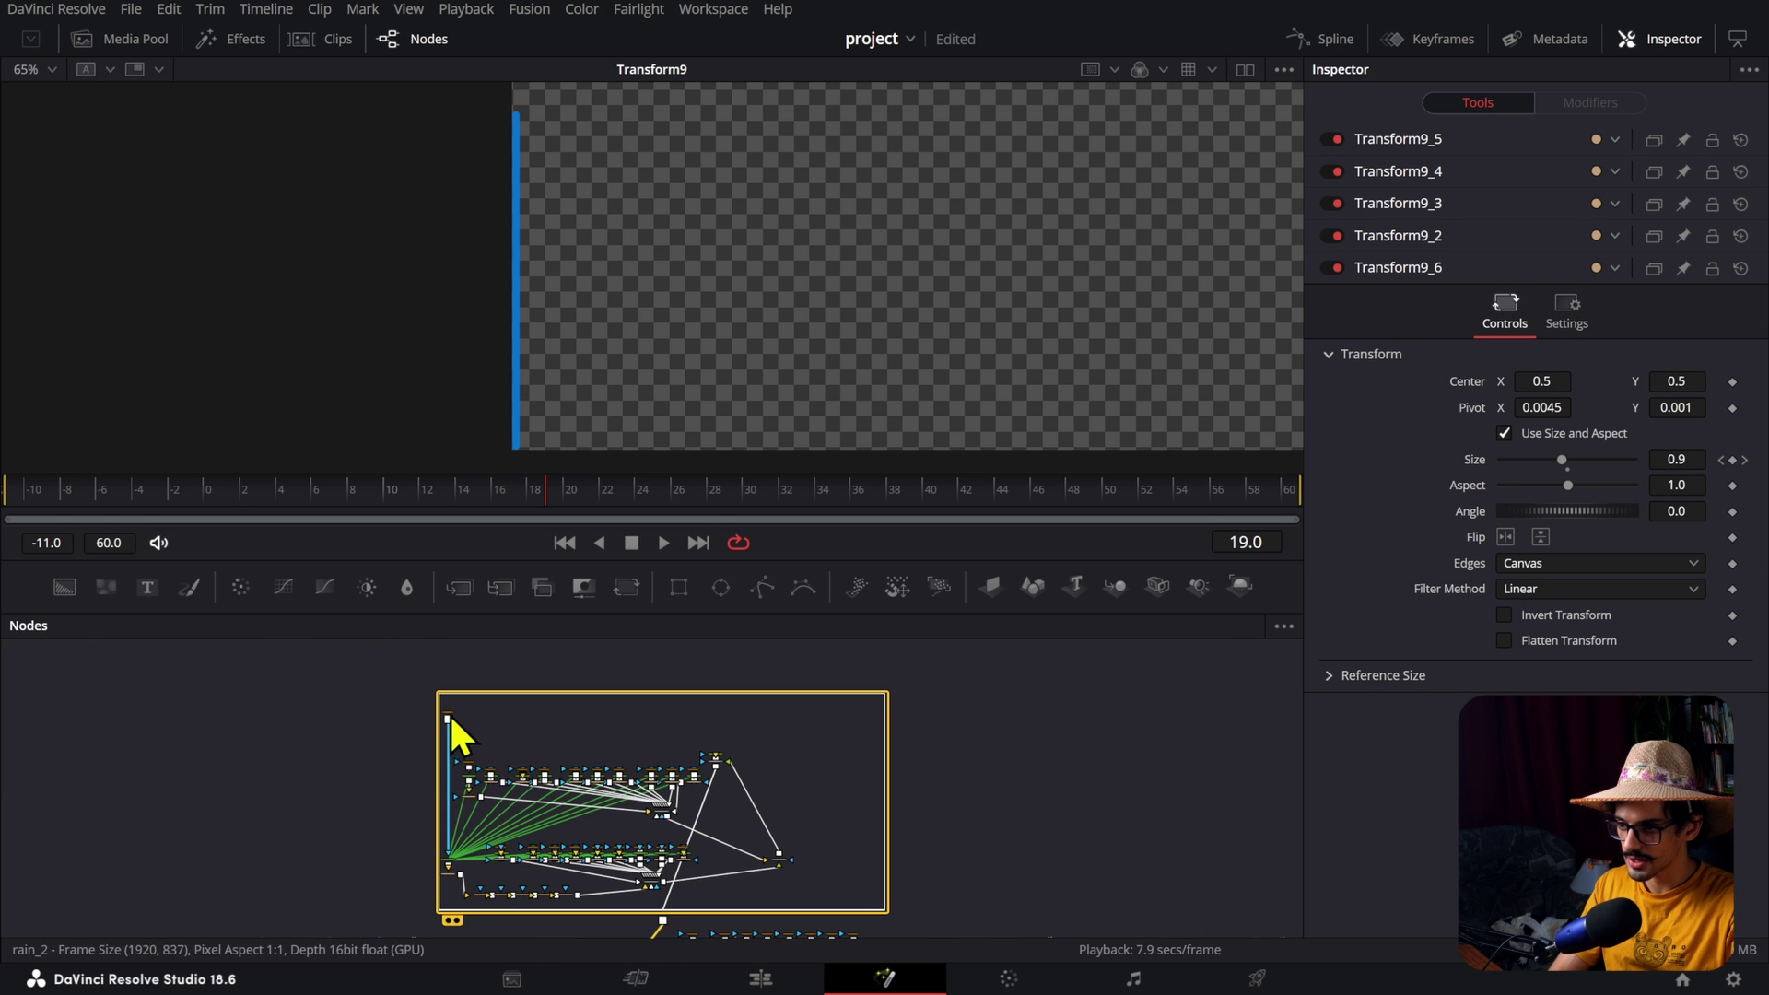
{"action": "left_click", "coordinate": [444, 791]}
{"action": "left_click_drag", "start_coordinate": [451, 838], "coordinate": [455, 829]}
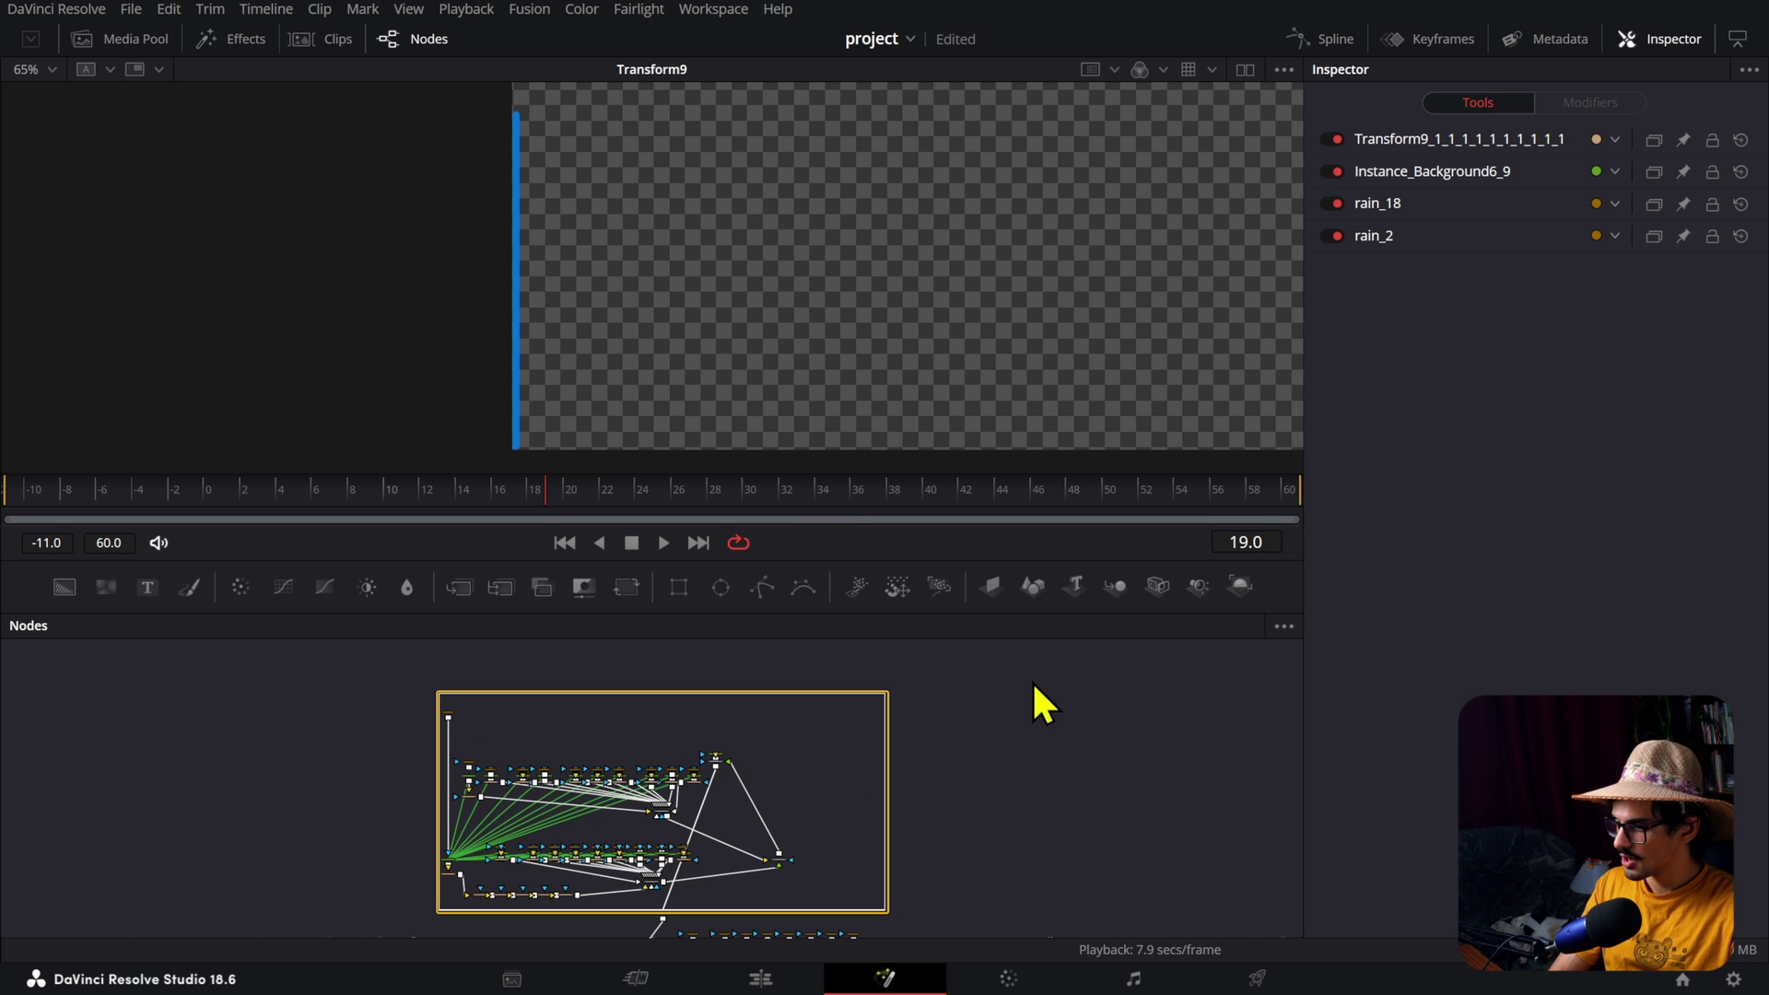
{"action": "scroll", "coordinate": [512, 880], "scroll_direction": "up", "scroll_amount": 3}
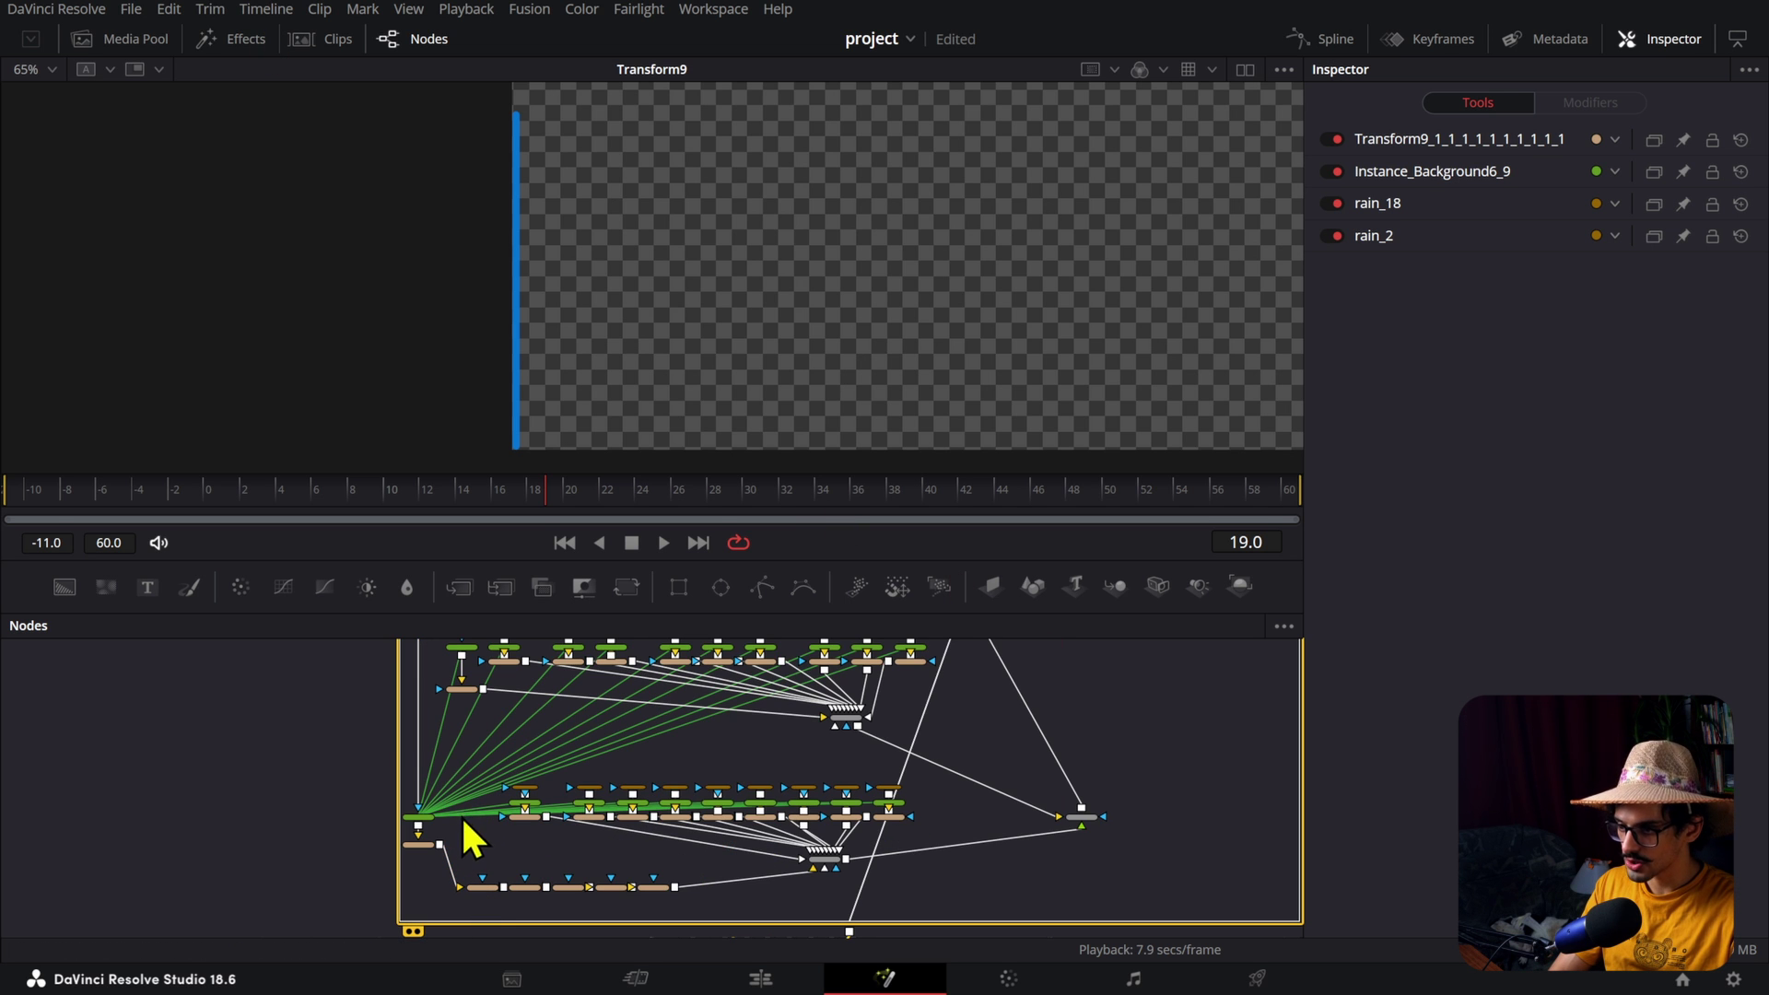
{"action": "scroll", "coordinate": [416, 700], "scroll_direction": "down", "scroll_amount": 3}
{"action": "scroll", "coordinate": [419, 682], "scroll_direction": "down", "scroll_amount": 1}
{"action": "scroll", "coordinate": [422, 710], "scroll_direction": "up", "scroll_amount": 1}
{"action": "scroll", "coordinate": [437, 829], "scroll_direction": "up", "scroll_amount": 5}
{"action": "left_click", "coordinate": [442, 882]}
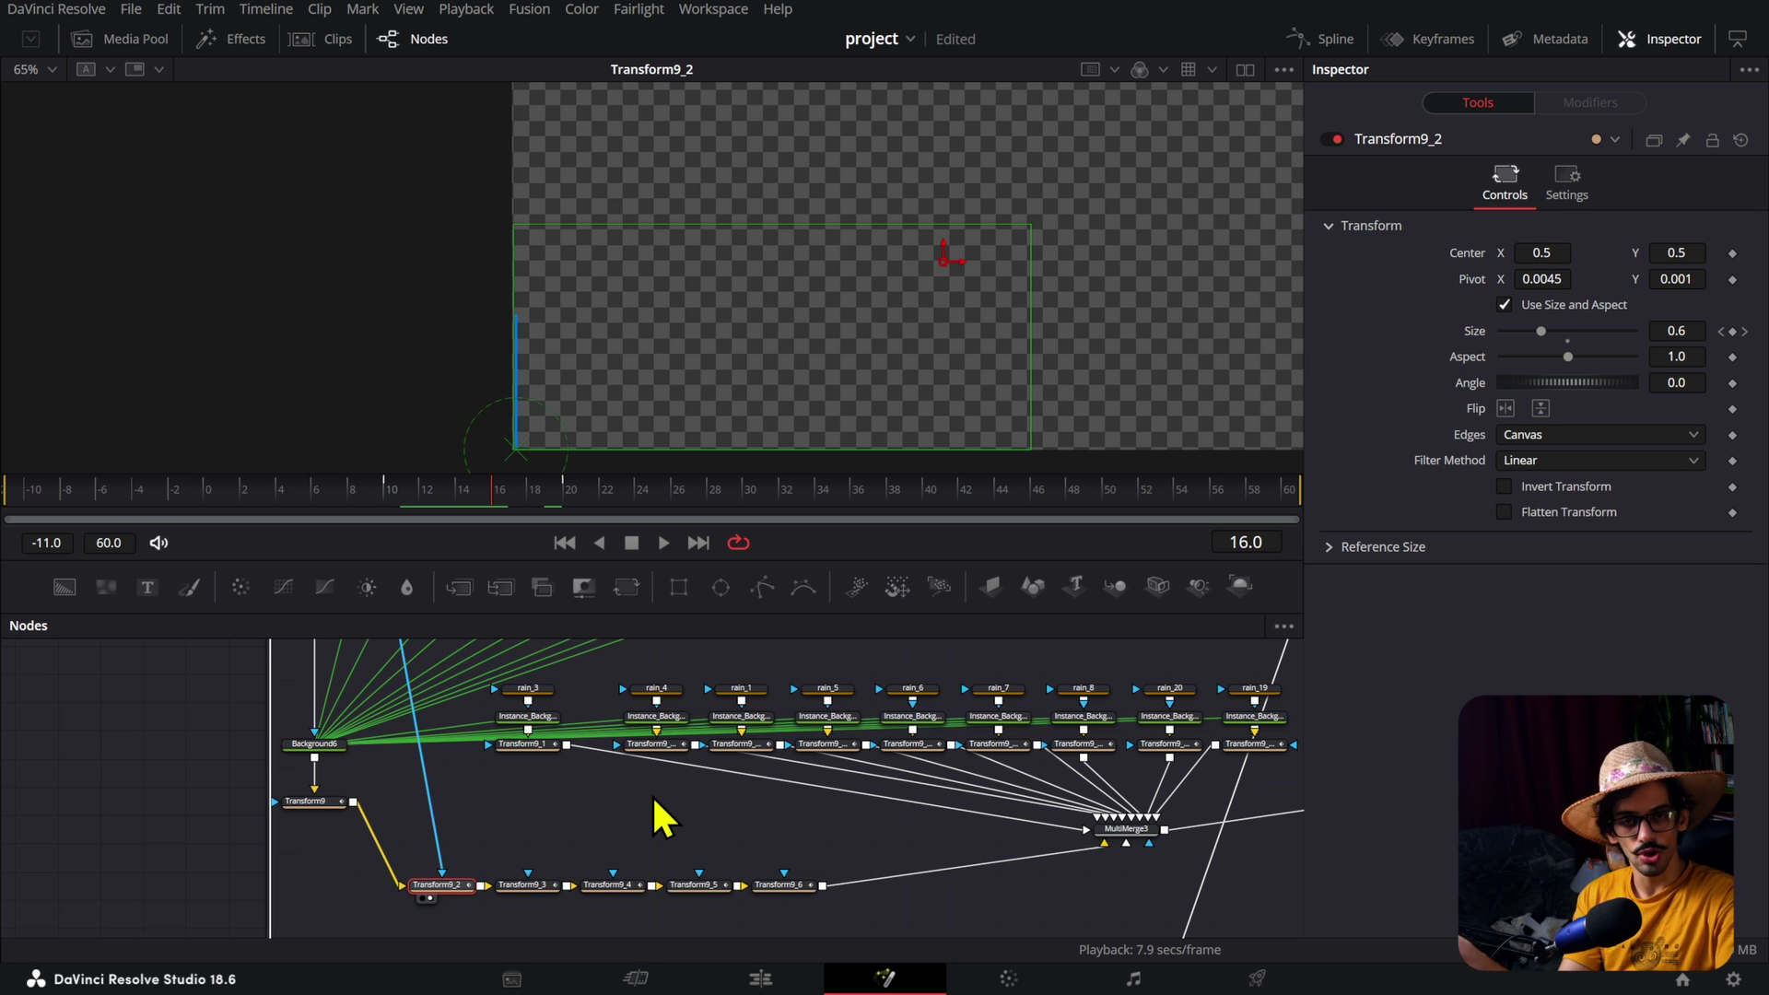
Step: Delete the five pasted transforms between Transform9 and MultiMerge3
{"action": "left_click_drag", "start_coordinate": [516, 840], "coordinate": [865, 892]}
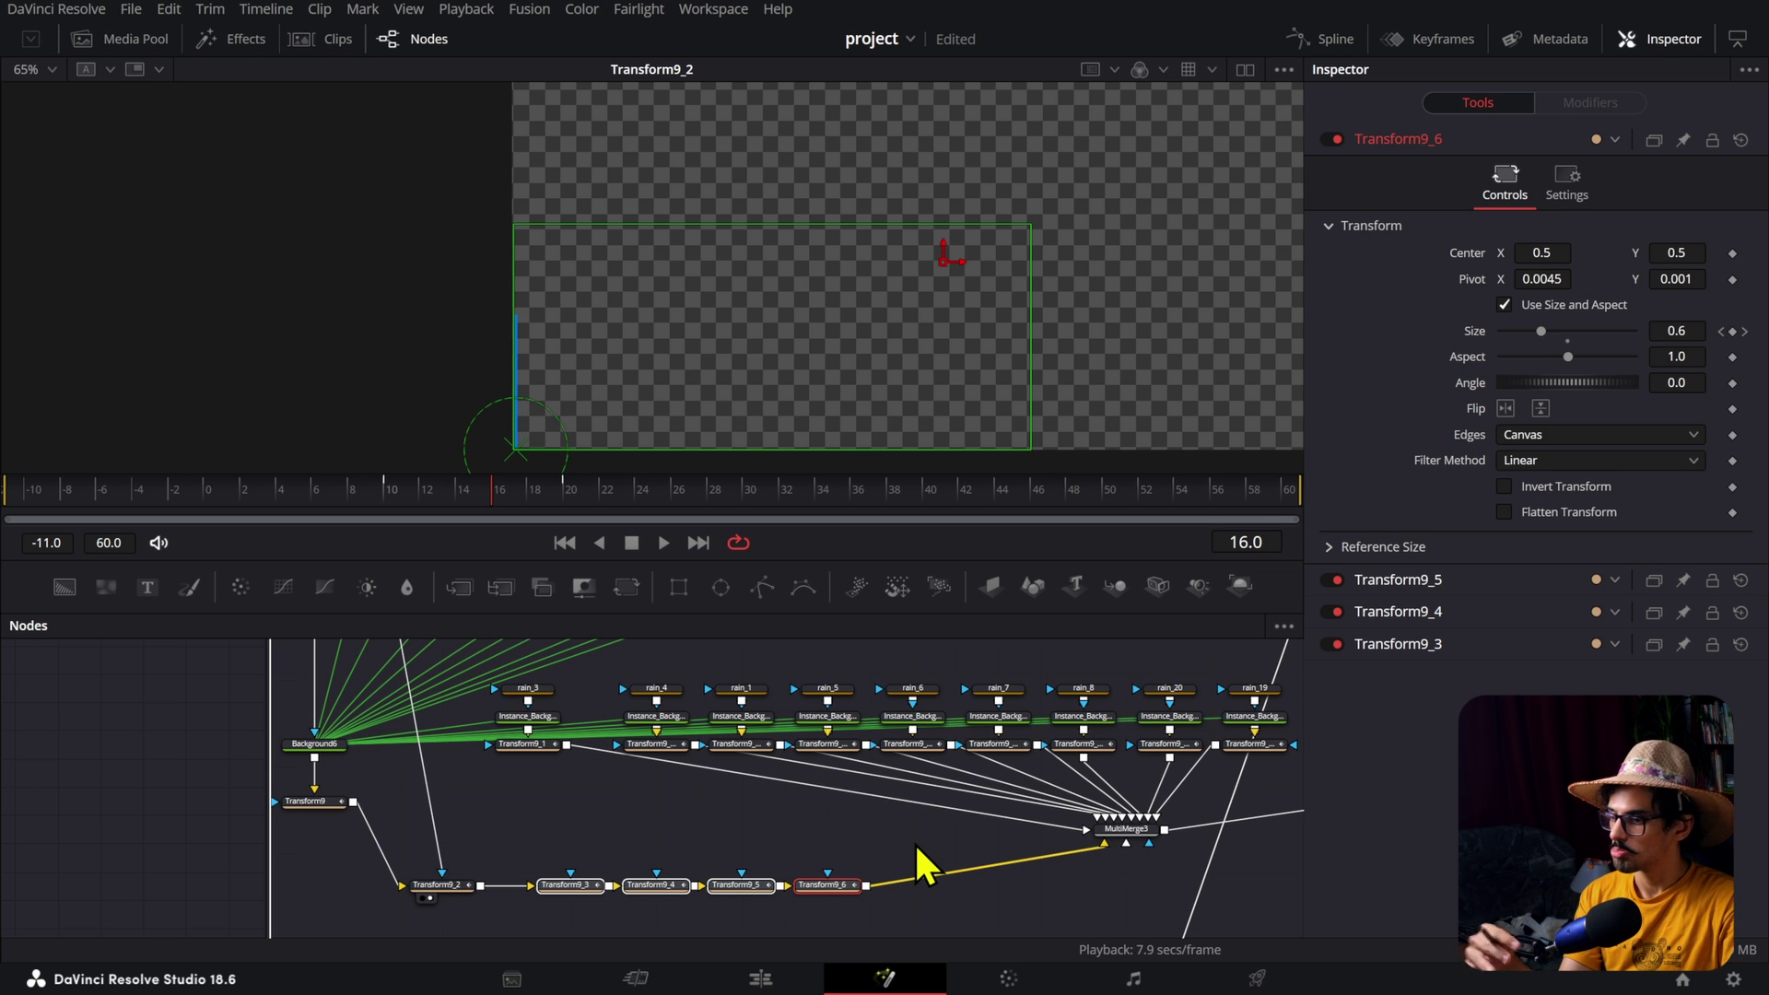
{"action": "left_click_drag", "start_coordinate": [914, 842], "coordinate": [396, 937]}
{"action": "key", "text": "Delete"}
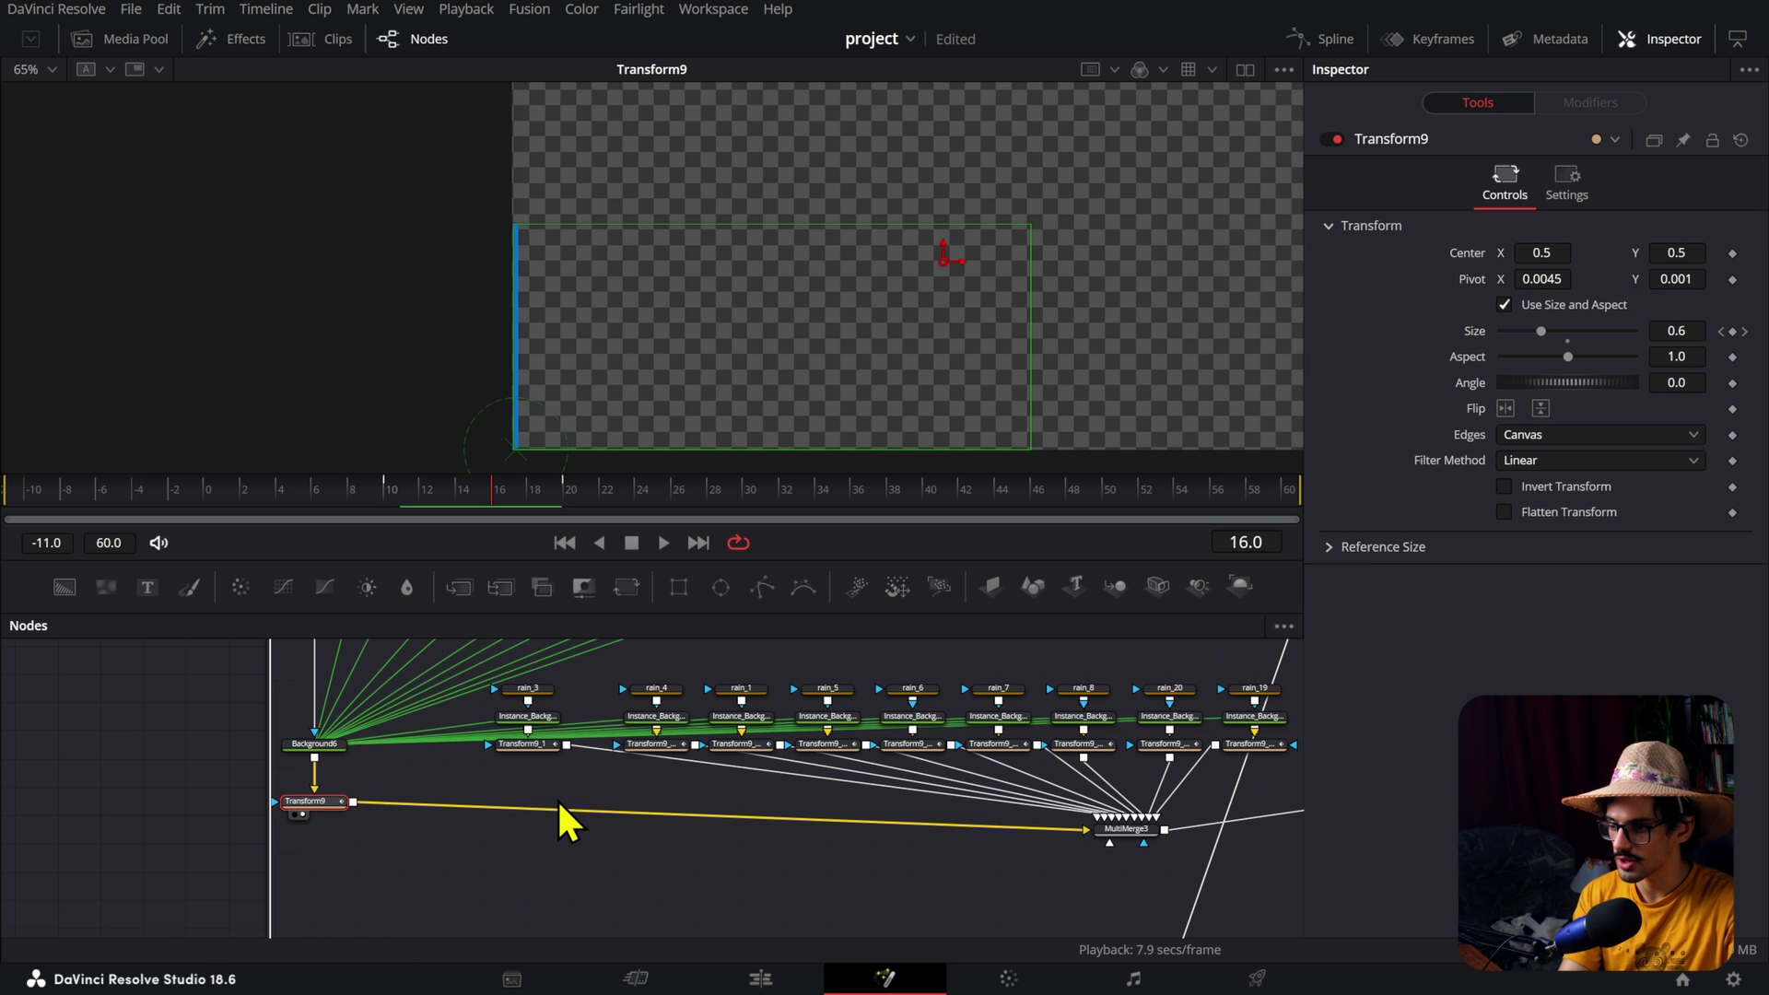
Step: Review the Background6 color settings and select the rain masks and instanced backgrounds across the lower row
{"action": "left_click_drag", "start_coordinate": [601, 829], "coordinate": [601, 842]}
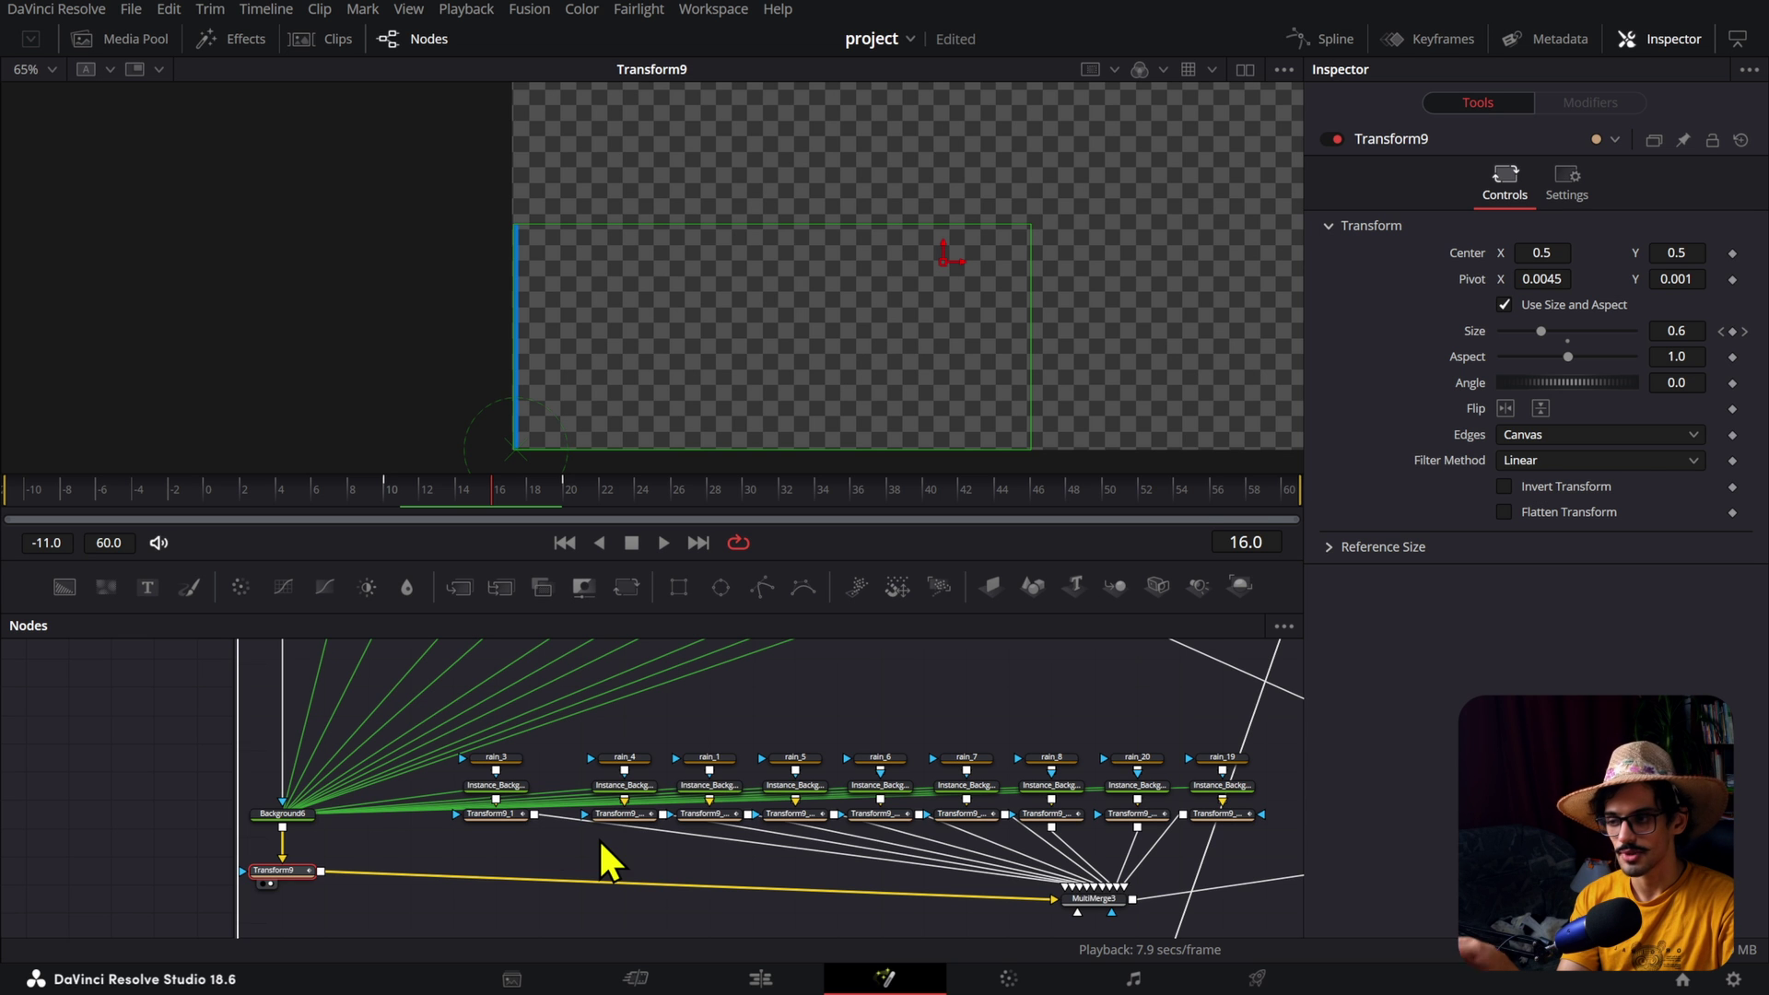
{"action": "left_click", "coordinate": [304, 816]}
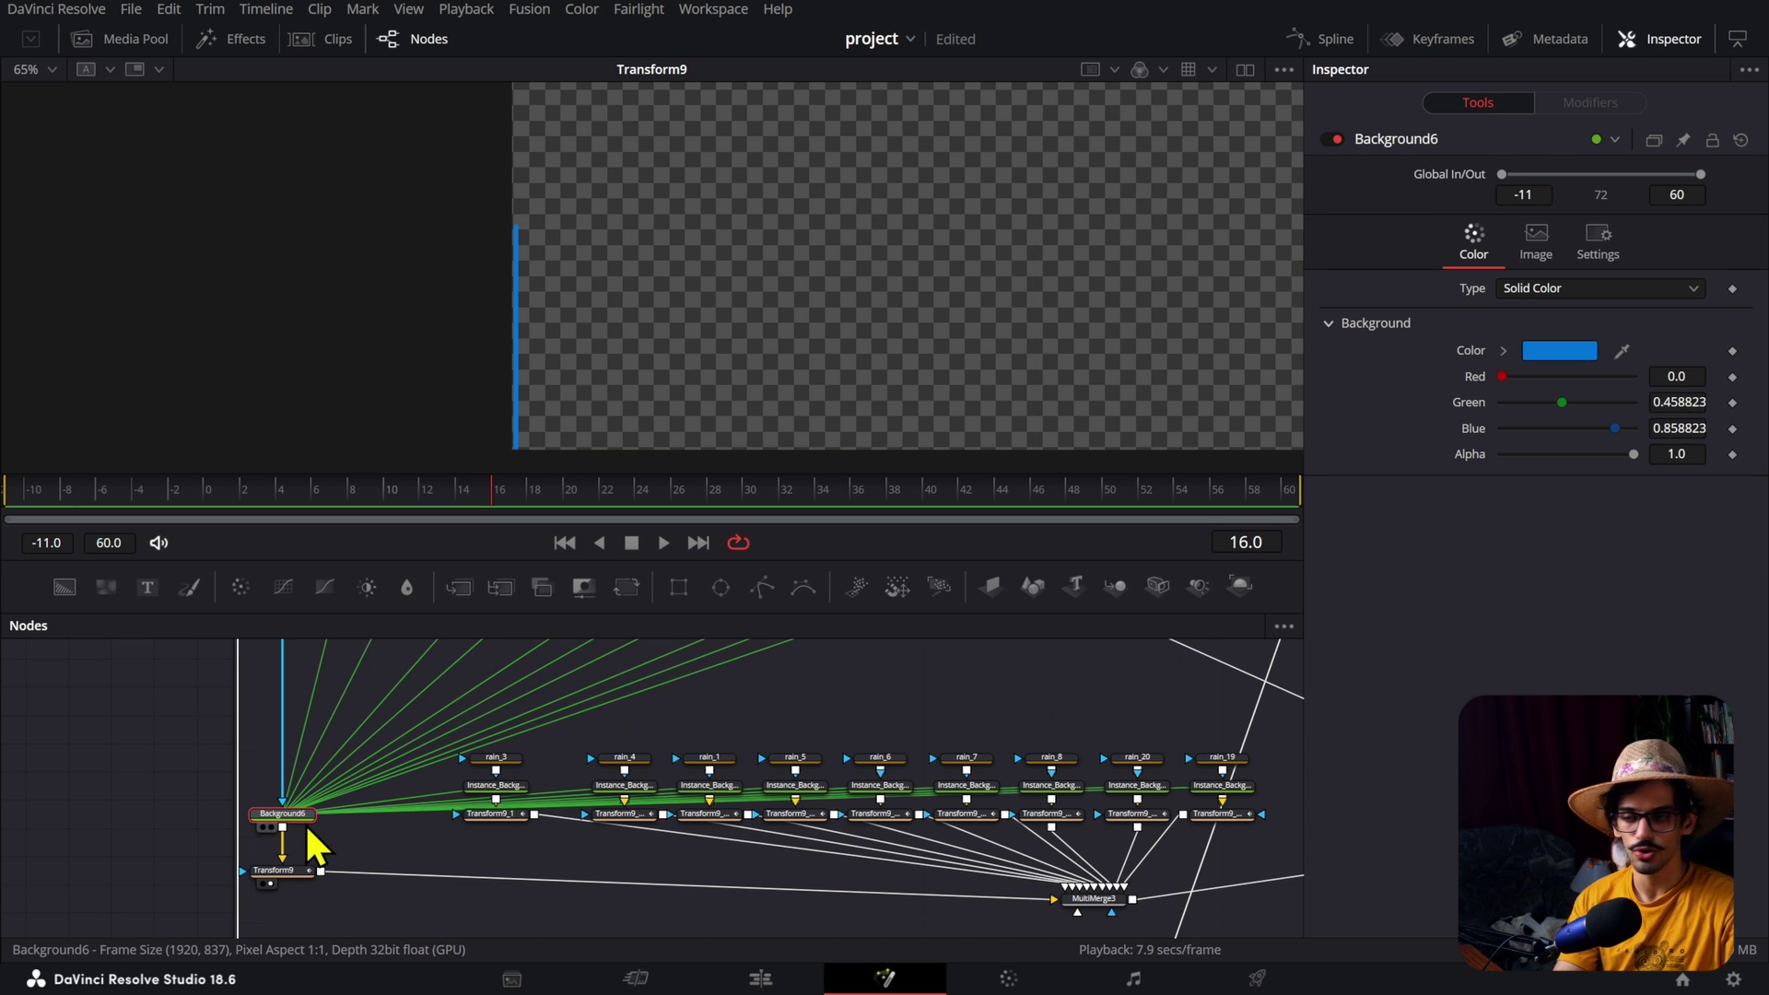
{"action": "scroll", "coordinate": [308, 833], "scroll_direction": "right", "scroll_amount": 5}
{"action": "scroll", "coordinate": [332, 838], "scroll_direction": "up", "scroll_amount": 2}
{"action": "left_click_drag", "start_coordinate": [226, 822], "coordinate": [1083, 845]}
{"action": "left_click_drag", "start_coordinate": [1119, 779], "coordinate": [262, 849]}
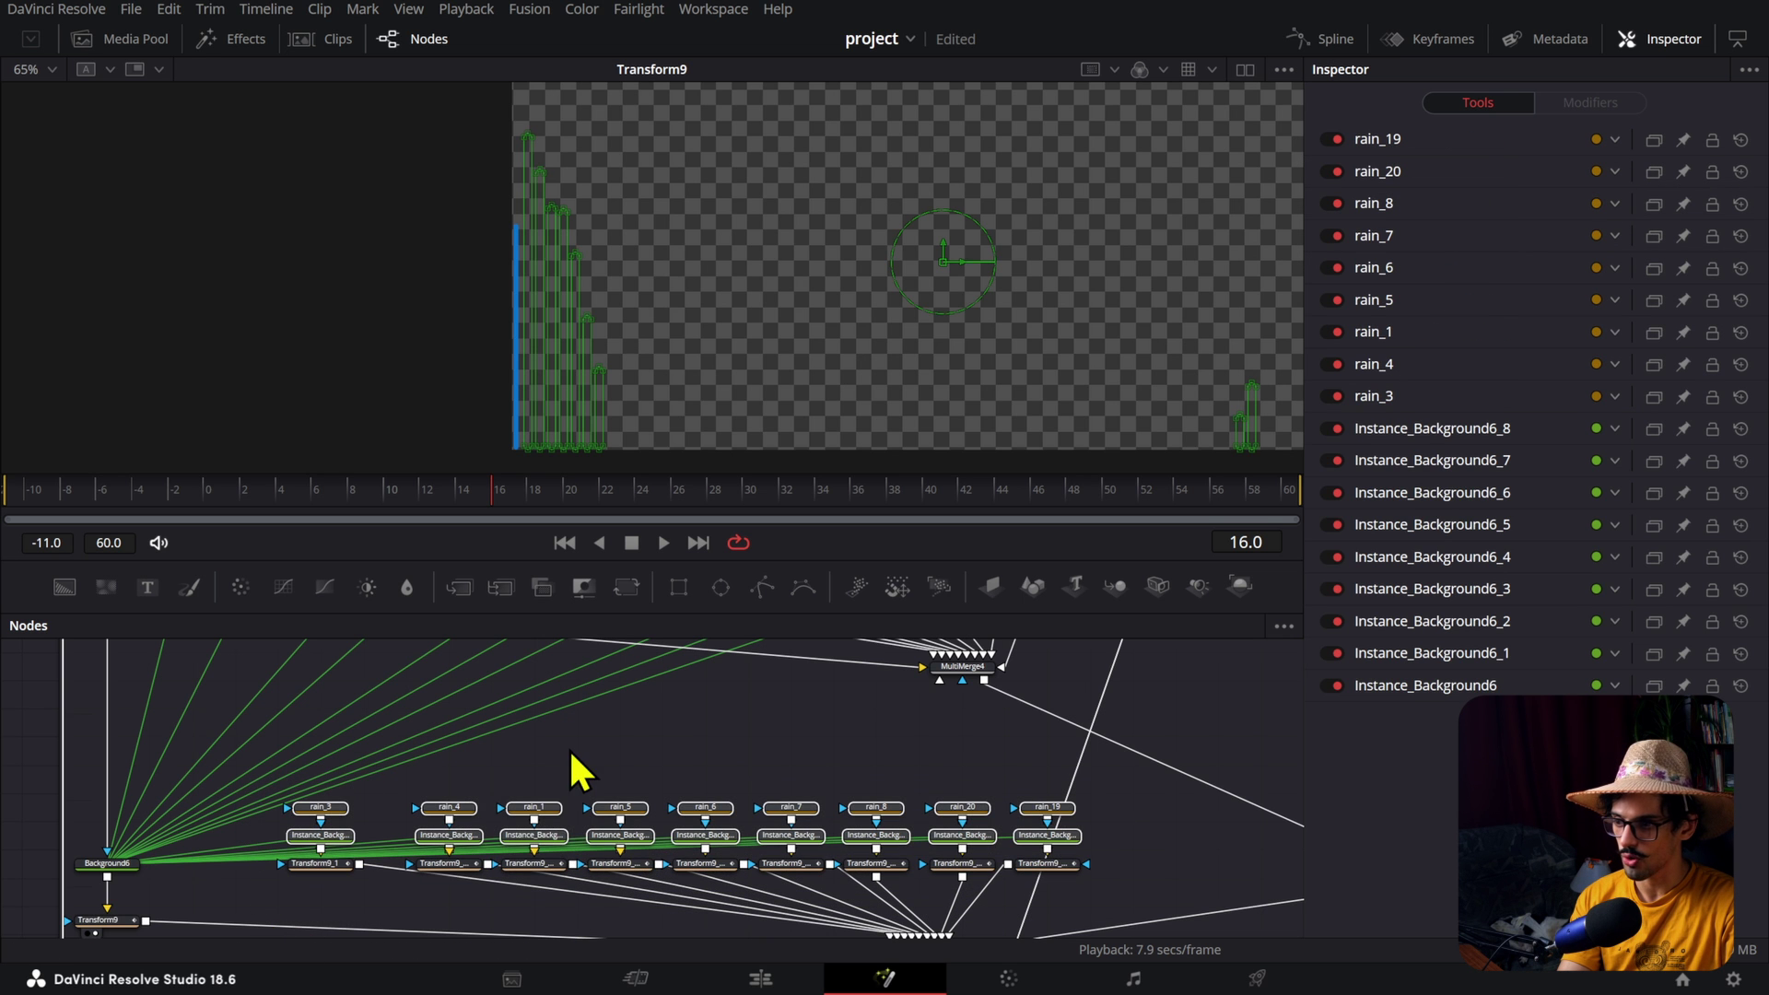
Step: Select the first transform in the upper rain row and scrub its Size animation from frame 16 to frame 23
{"action": "left_click", "coordinate": [345, 810]}
{"action": "scroll", "coordinate": [345, 802], "scroll_direction": "up", "scroll_amount": 3}
{"action": "left_click_drag", "start_coordinate": [187, 690], "coordinate": [189, 859]}
{"action": "left_click", "coordinate": [197, 858]}
{"action": "scroll", "coordinate": [221, 765], "scroll_direction": "down", "scroll_amount": 2}
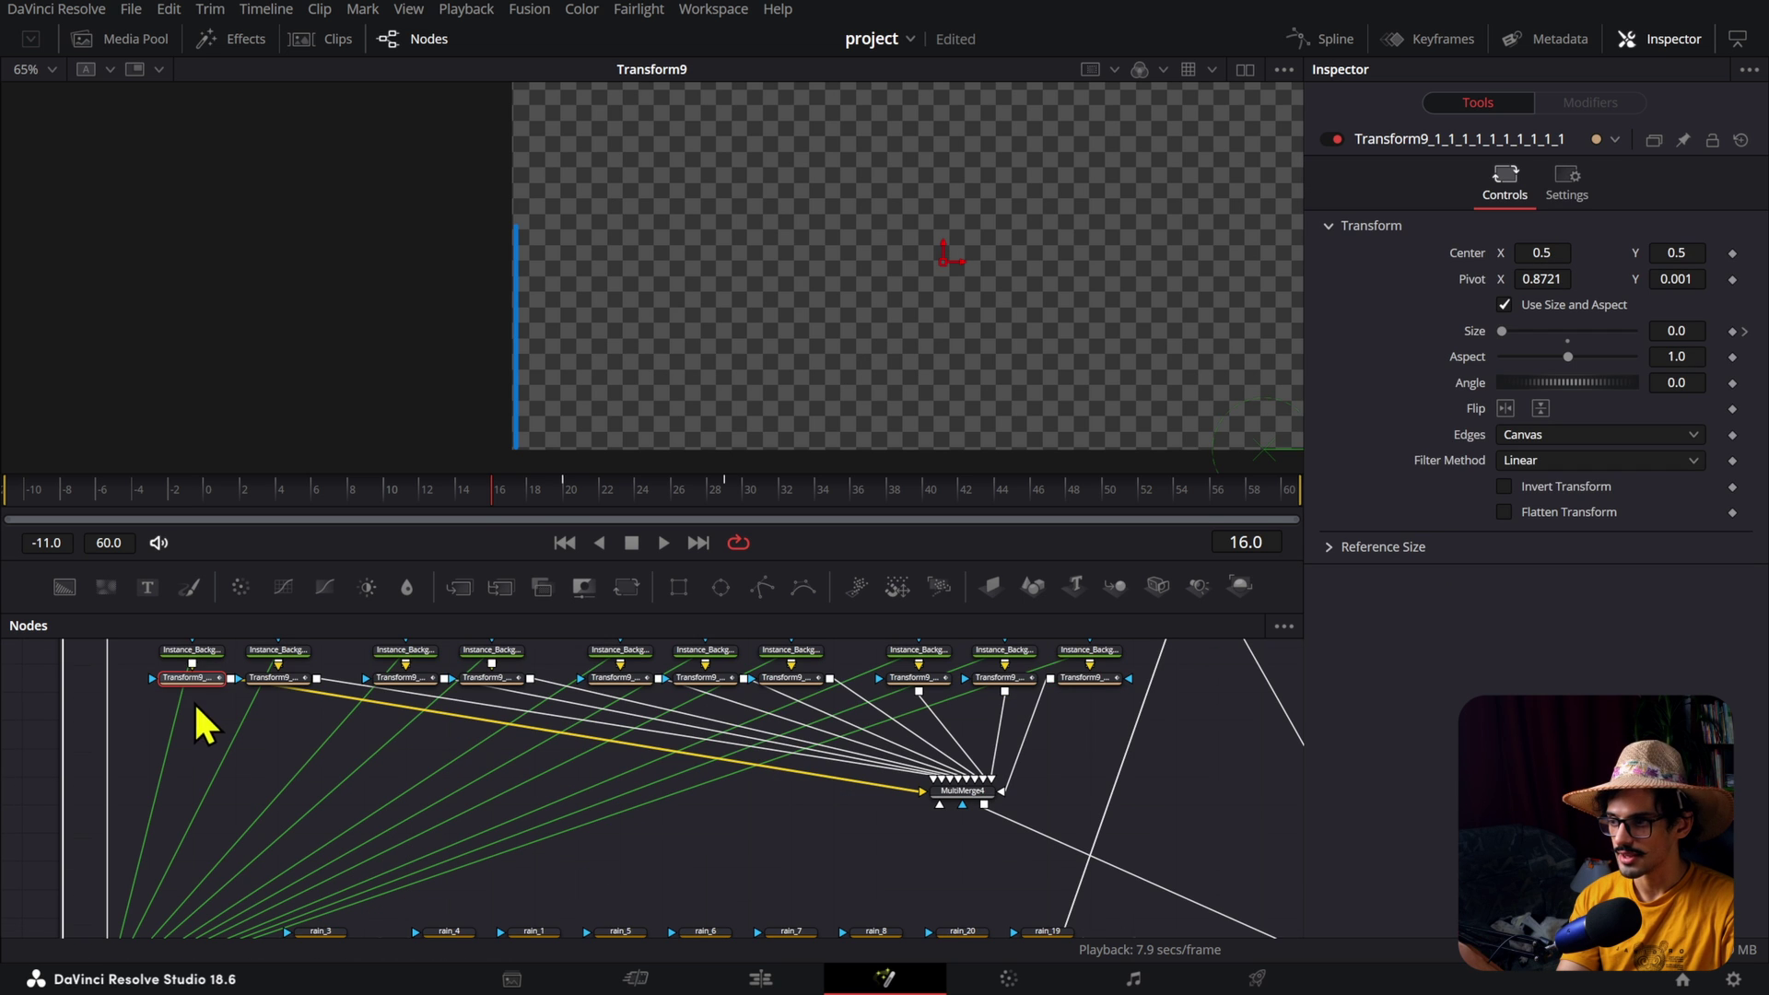
{"action": "left_click_drag", "start_coordinate": [497, 488], "coordinate": [616, 489]}
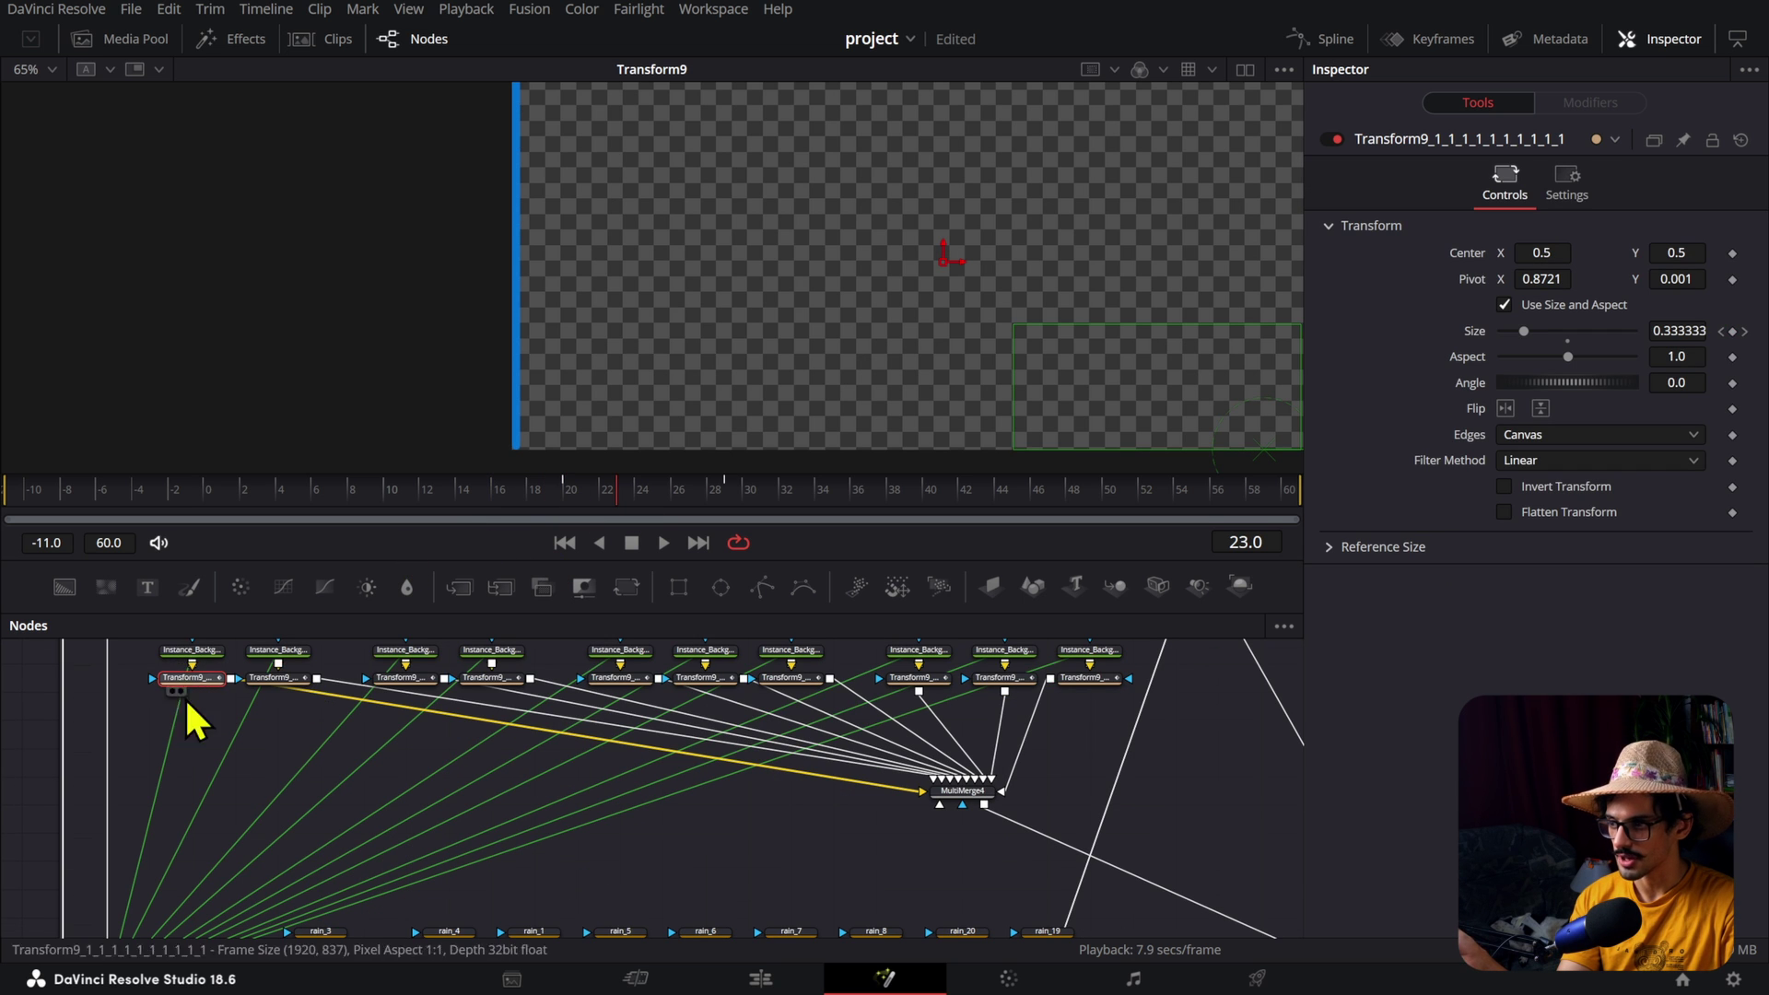
Step: View the outputs of the transforms below rain_3, rain_4 and rain_1 one by one, previewing each bar's growth
{"action": "scroll", "coordinate": [202, 723], "scroll_direction": "down", "scroll_amount": 3}
{"action": "left_click", "coordinate": [318, 739]}
{"action": "left_click_drag", "start_coordinate": [396, 488], "coordinate": [549, 501]}
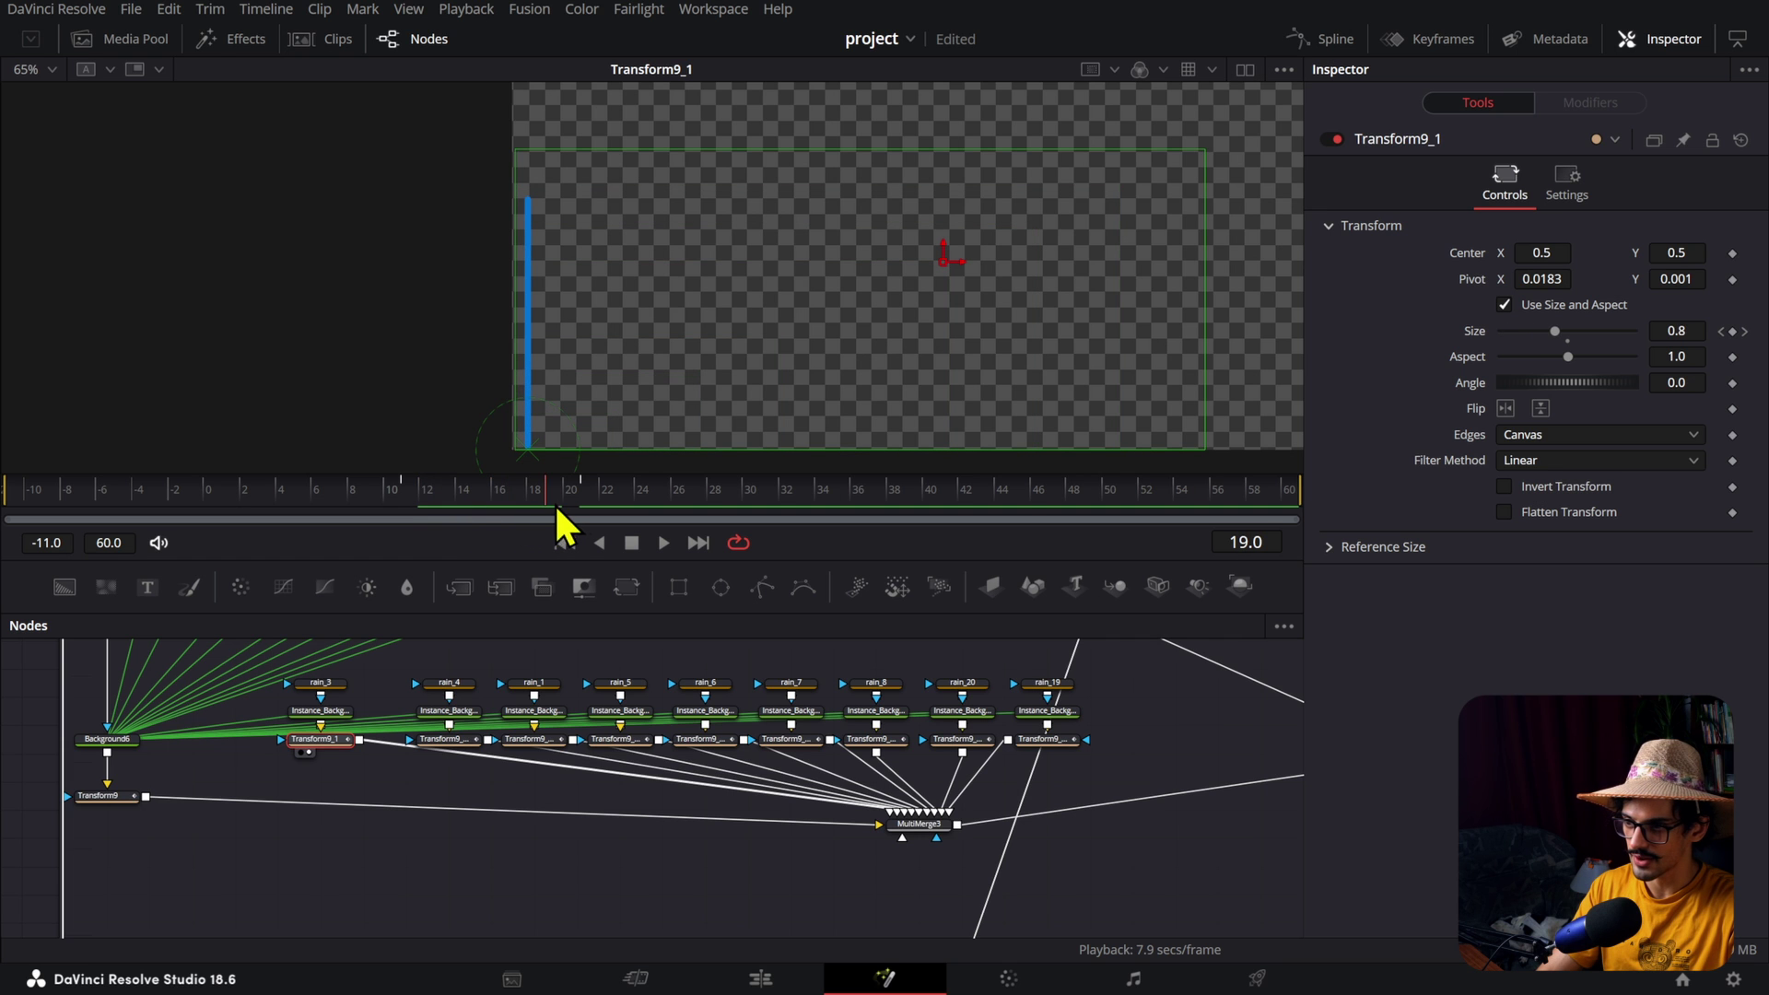
{"action": "left_click", "coordinate": [468, 736]}
{"action": "left_click", "coordinate": [423, 488]}
{"action": "left_click_drag", "start_coordinate": [428, 502], "coordinate": [671, 497]}
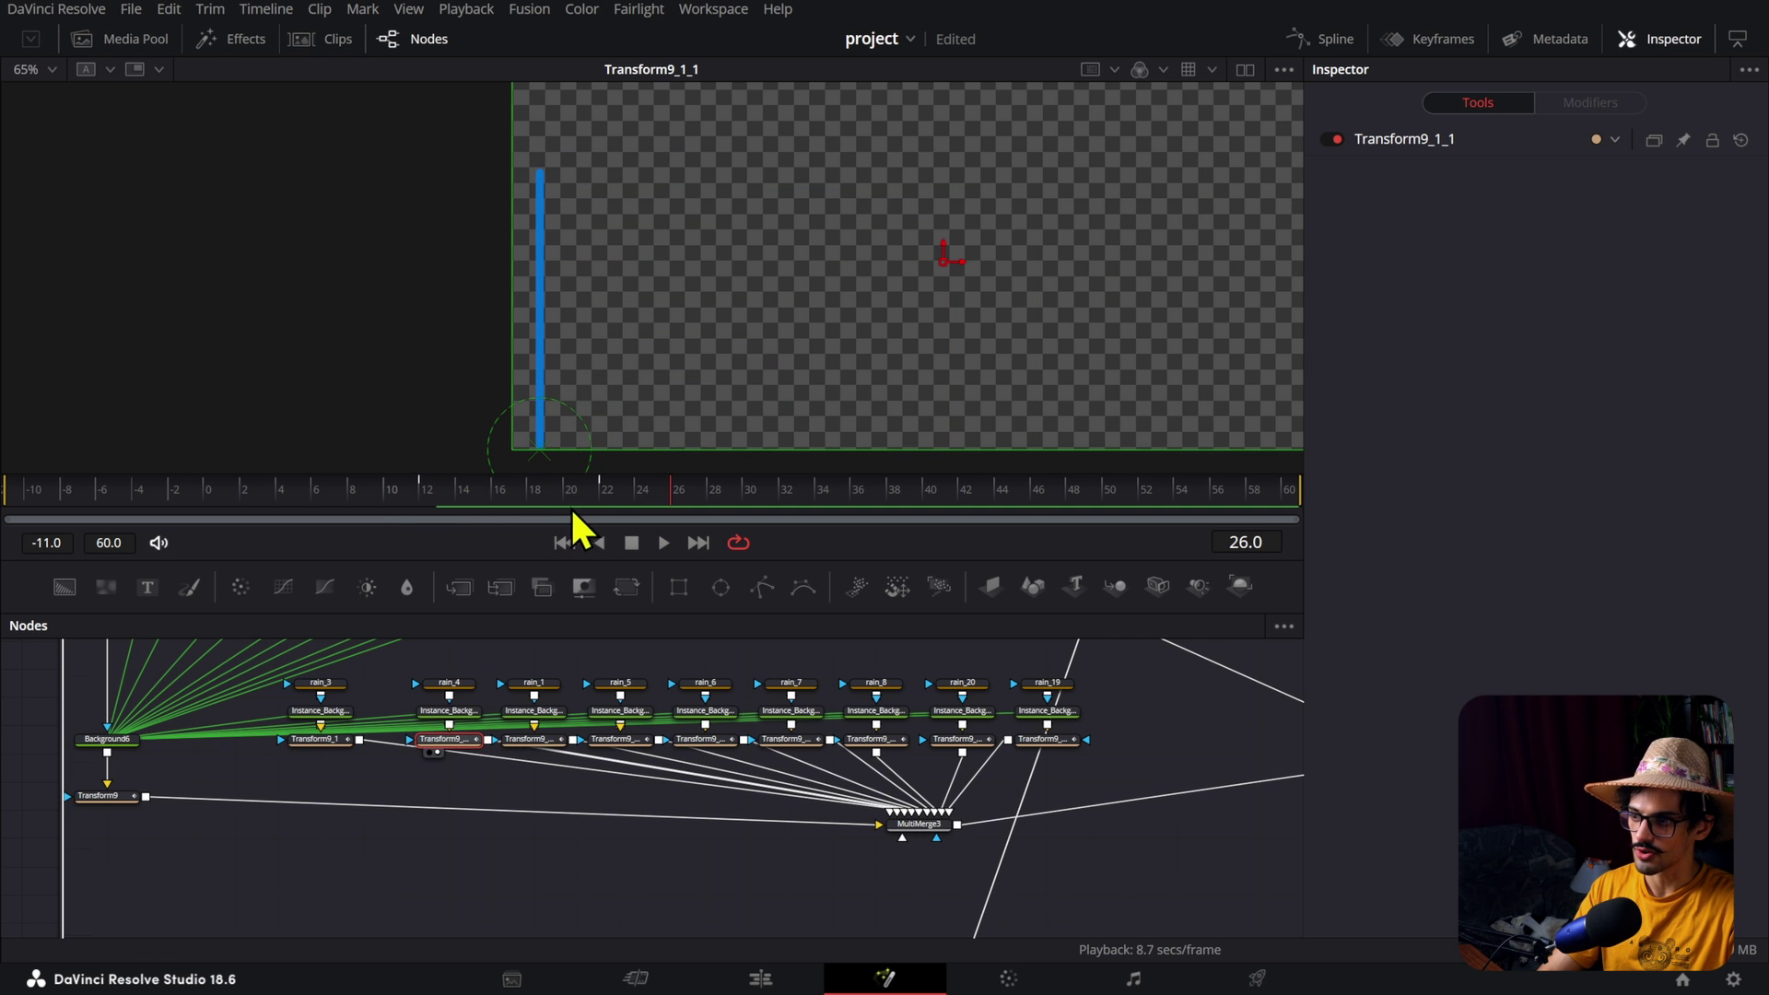
{"action": "left_click", "coordinate": [554, 741]}
{"action": "left_click", "coordinate": [456, 506]}
{"action": "key", "text": "space"}
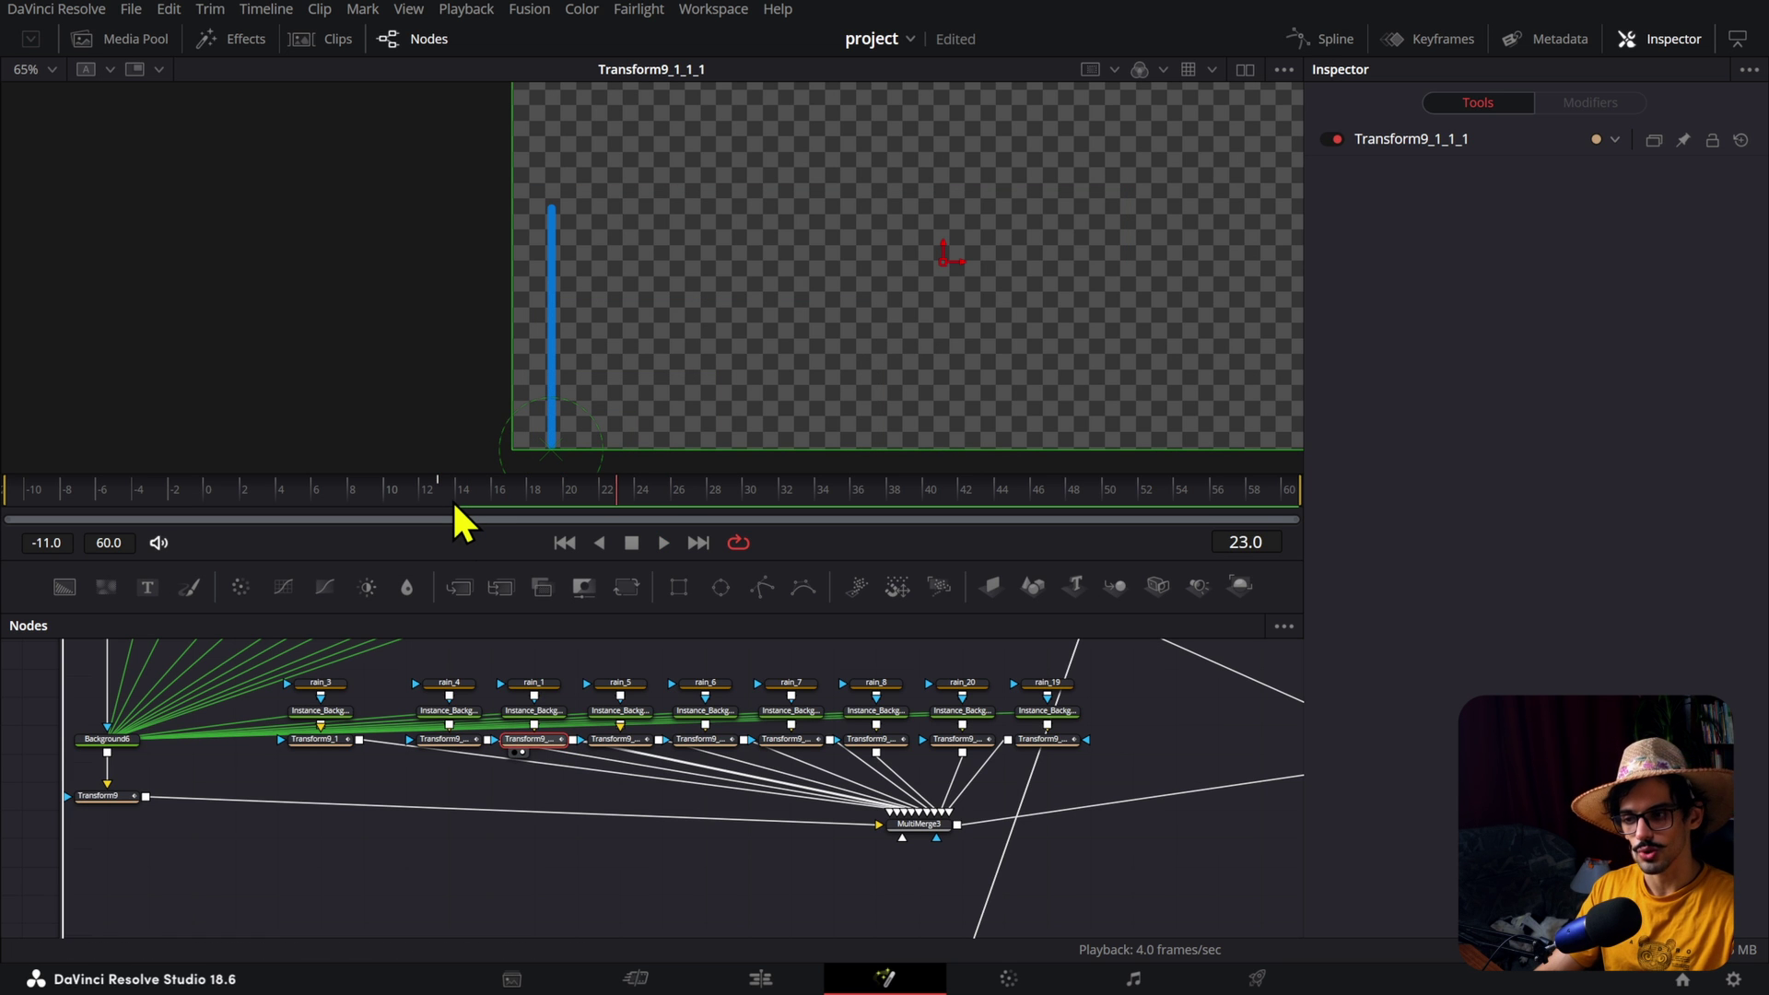
Step: Move the MultiMerge3 node slightly lower, view its output and play the lower row's combined rain bars through frame 25
{"action": "left_click", "coordinate": [935, 833]}
{"action": "left_click_drag", "start_coordinate": [938, 840], "coordinate": [938, 867]}
{"action": "key", "text": "1"}
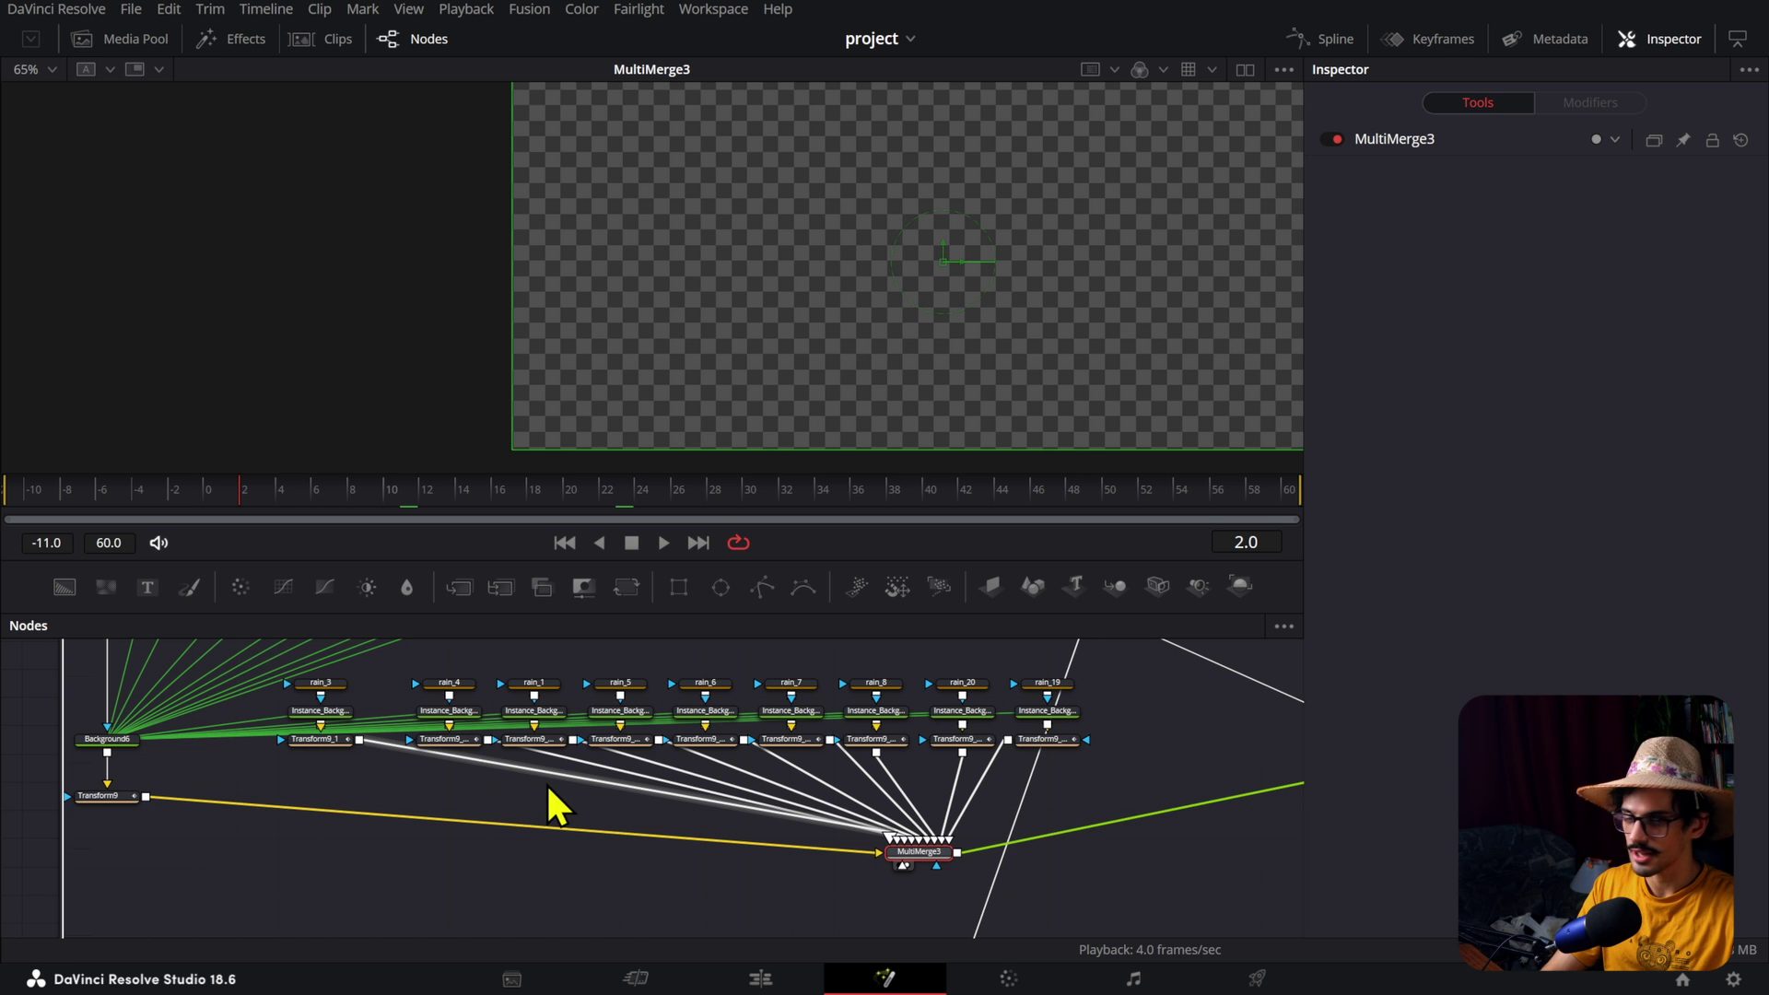
{"action": "left_click_drag", "start_coordinate": [758, 755], "coordinate": [707, 820]}
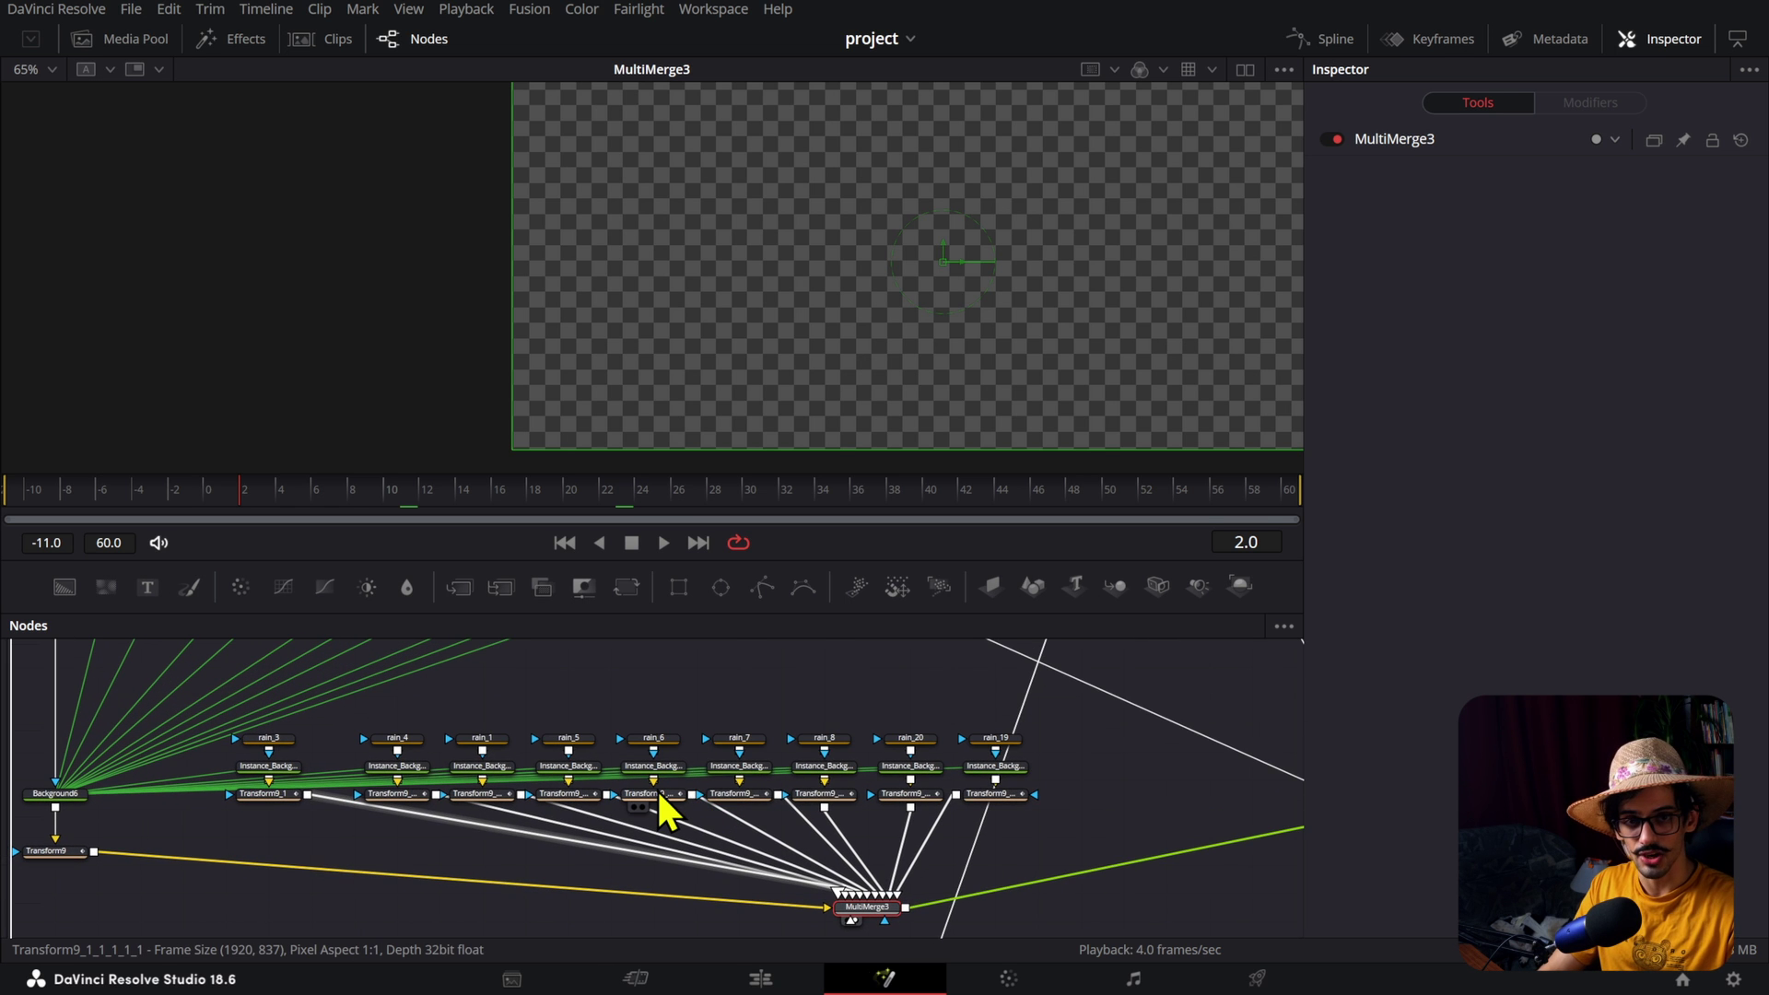
{"action": "key", "text": "space"}
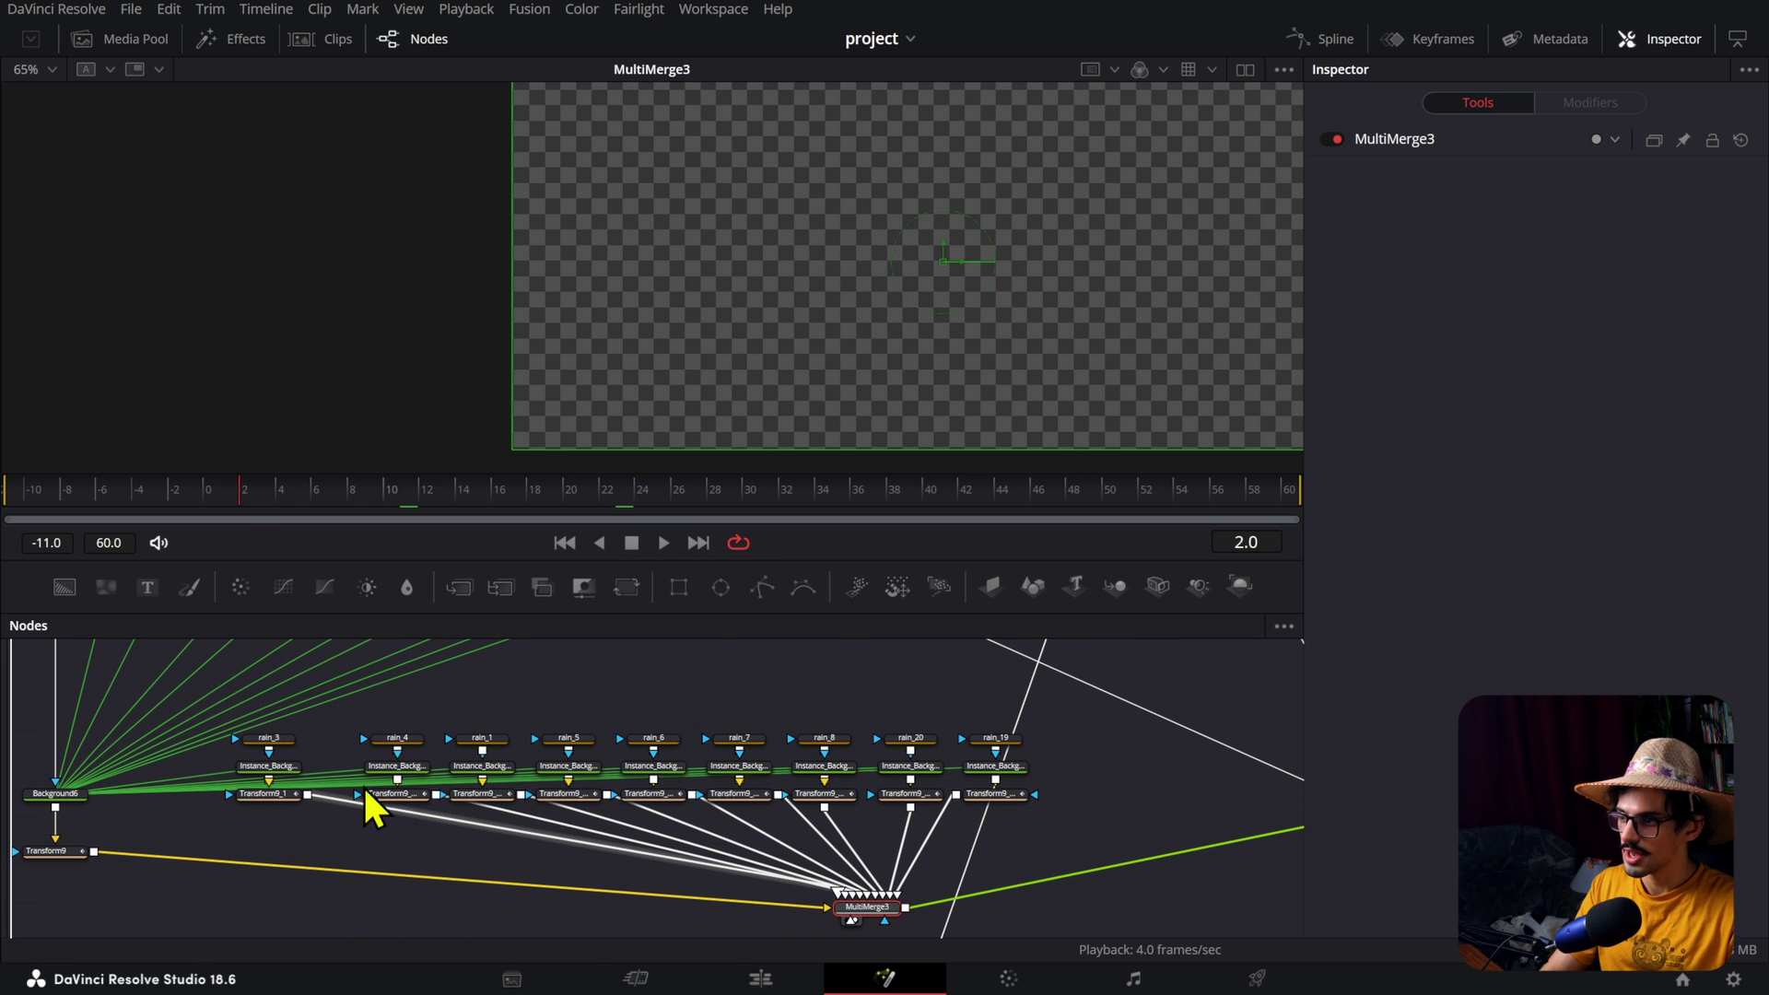
{"action": "key", "text": "space"}
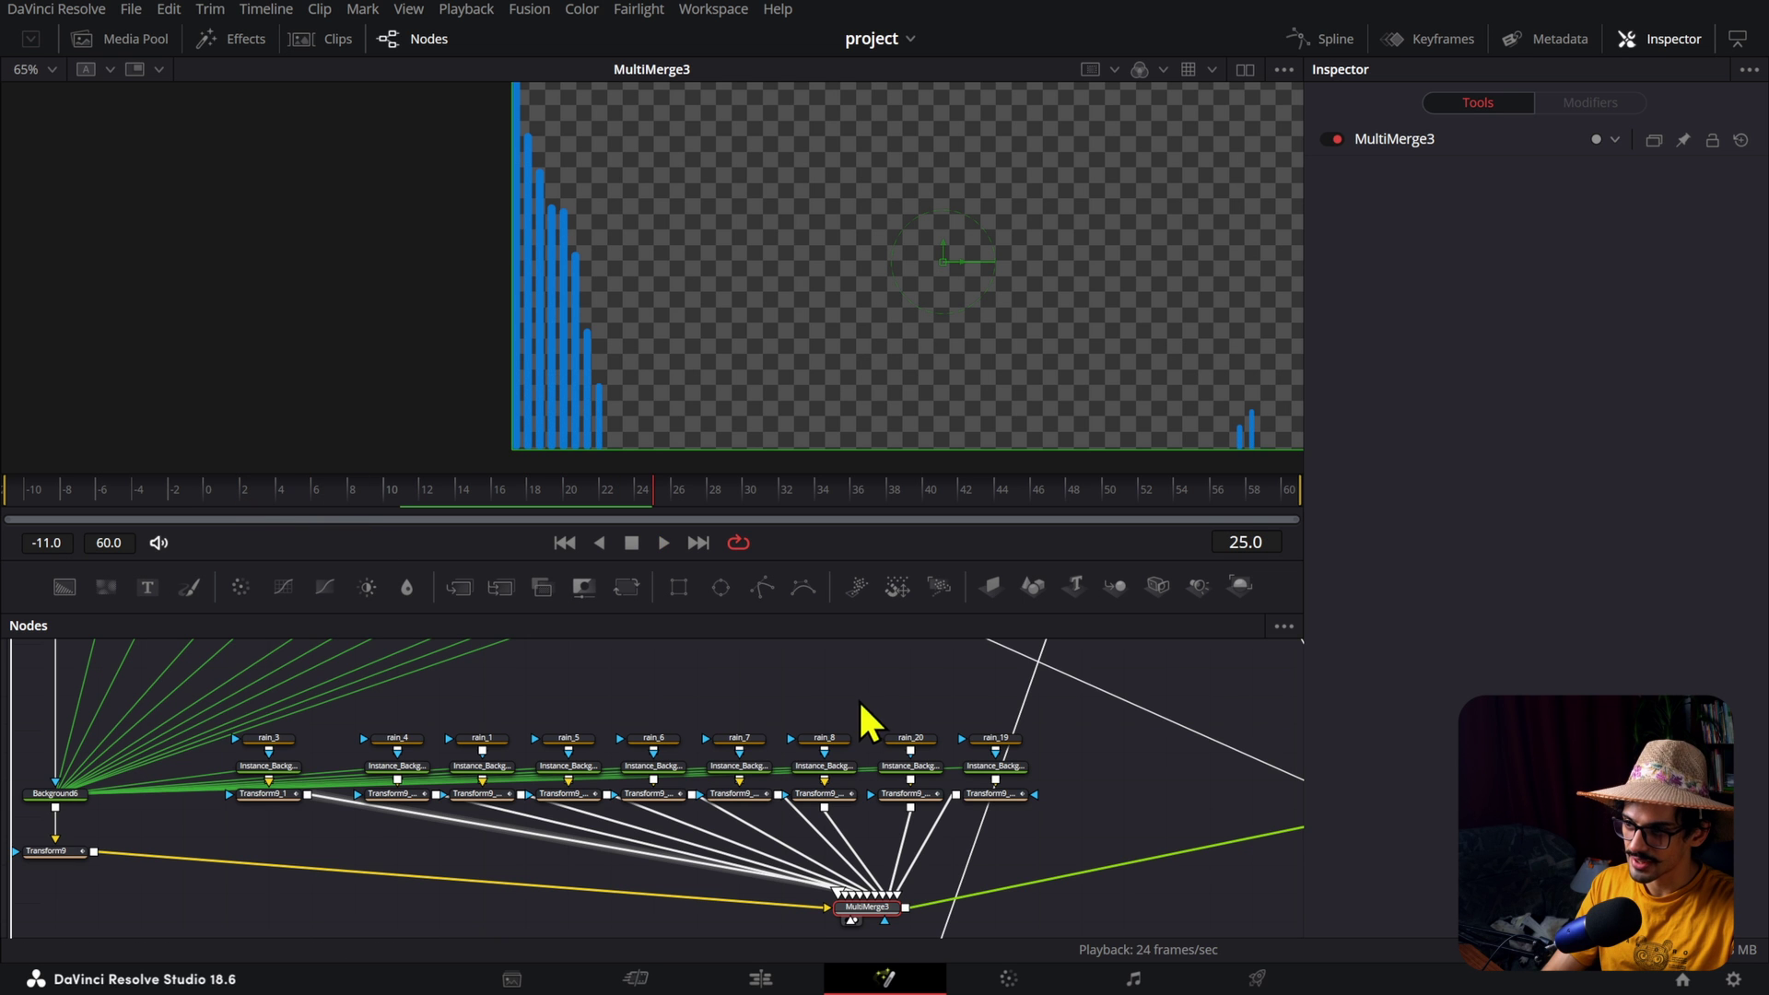
Step: View the MultiMerge4 output, play the upper row's rain bars to frame 44, and scrub back to frame -5
{"action": "scroll", "coordinate": [967, 801], "scroll_direction": "down", "scroll_amount": 5}
{"action": "scroll", "coordinate": [777, 841], "scroll_direction": "up", "scroll_amount": 2}
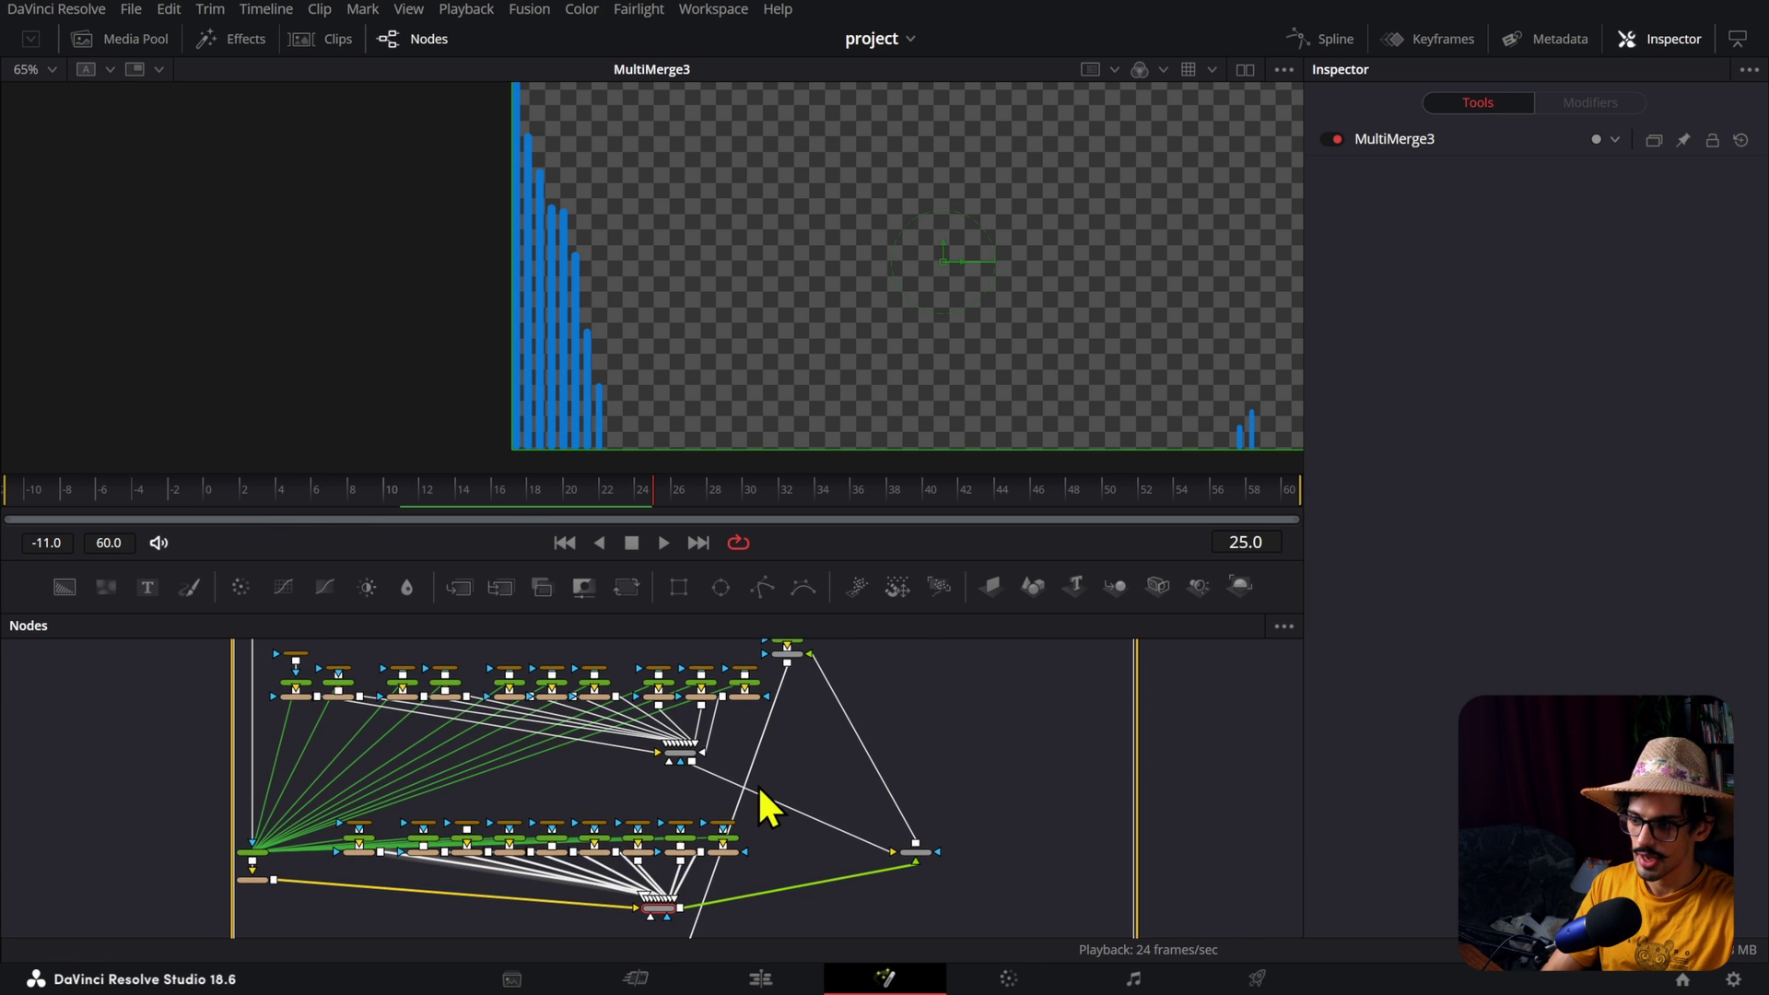
{"action": "scroll", "coordinate": [592, 810], "scroll_direction": "up", "scroll_amount": 2}
{"action": "left_click_drag", "start_coordinate": [279, 695], "coordinate": [729, 838]}
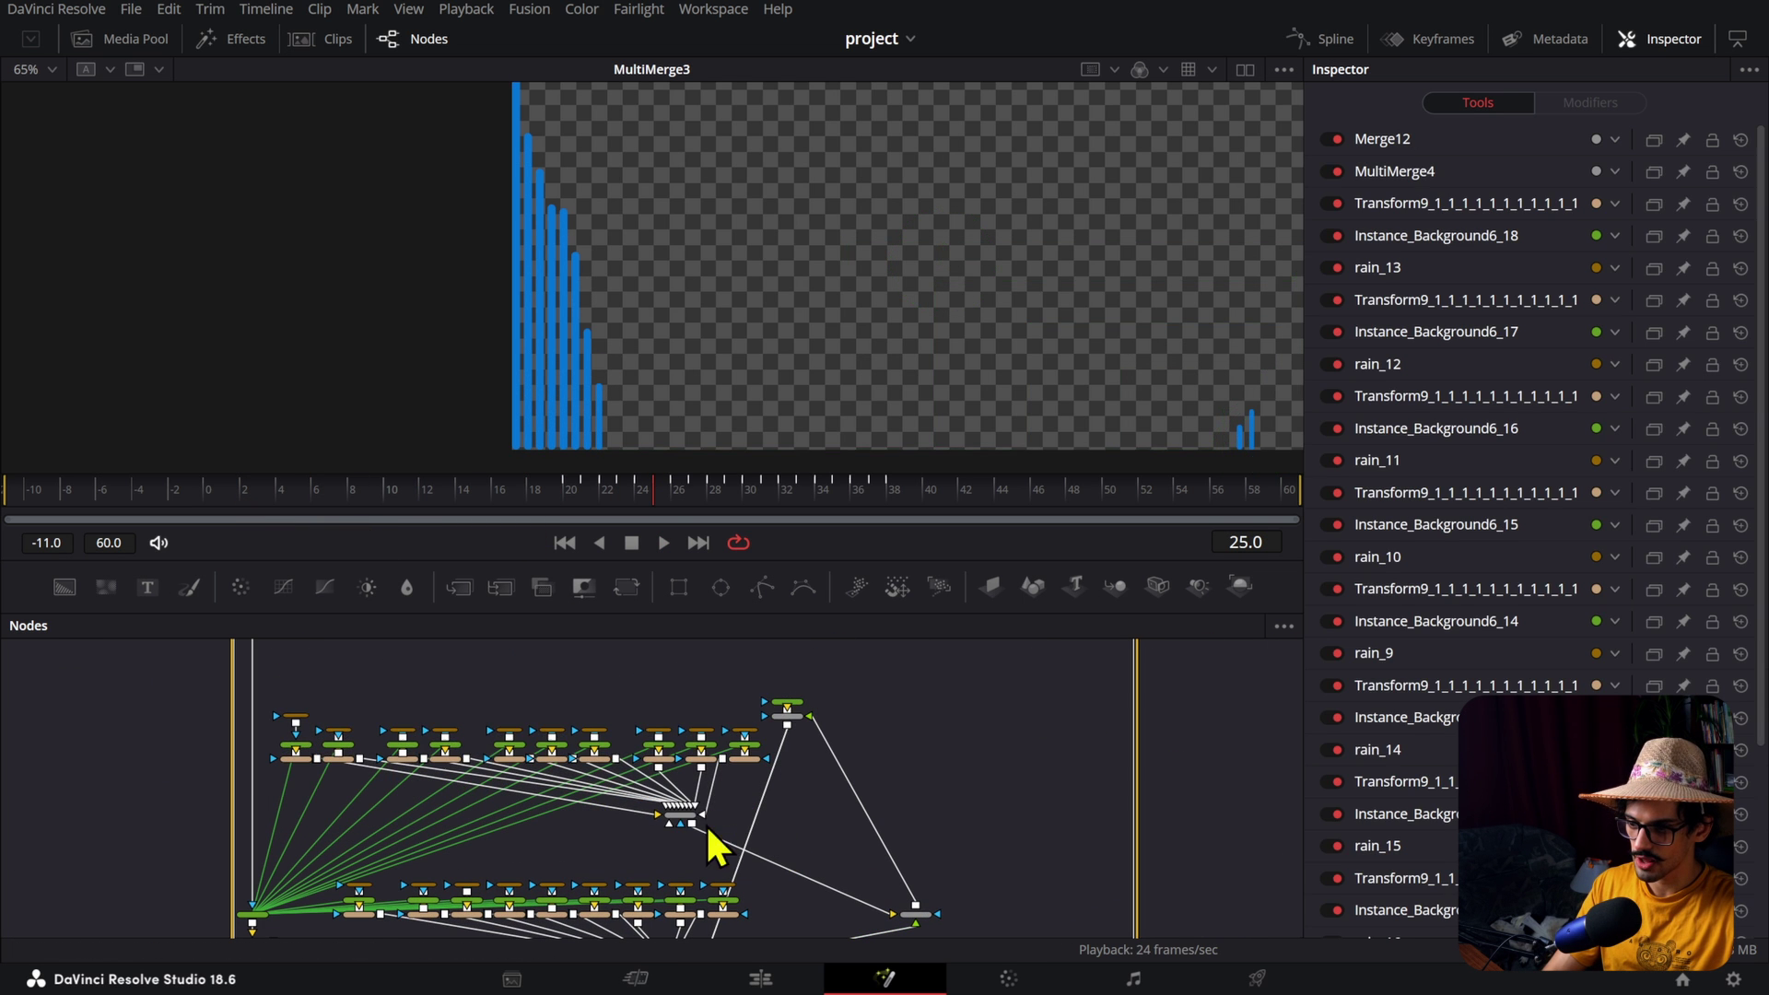
{"action": "left_click", "coordinate": [683, 816]}
{"action": "scroll", "coordinate": [948, 363], "scroll_direction": "right", "scroll_amount": 5}
{"action": "key", "text": "space"}
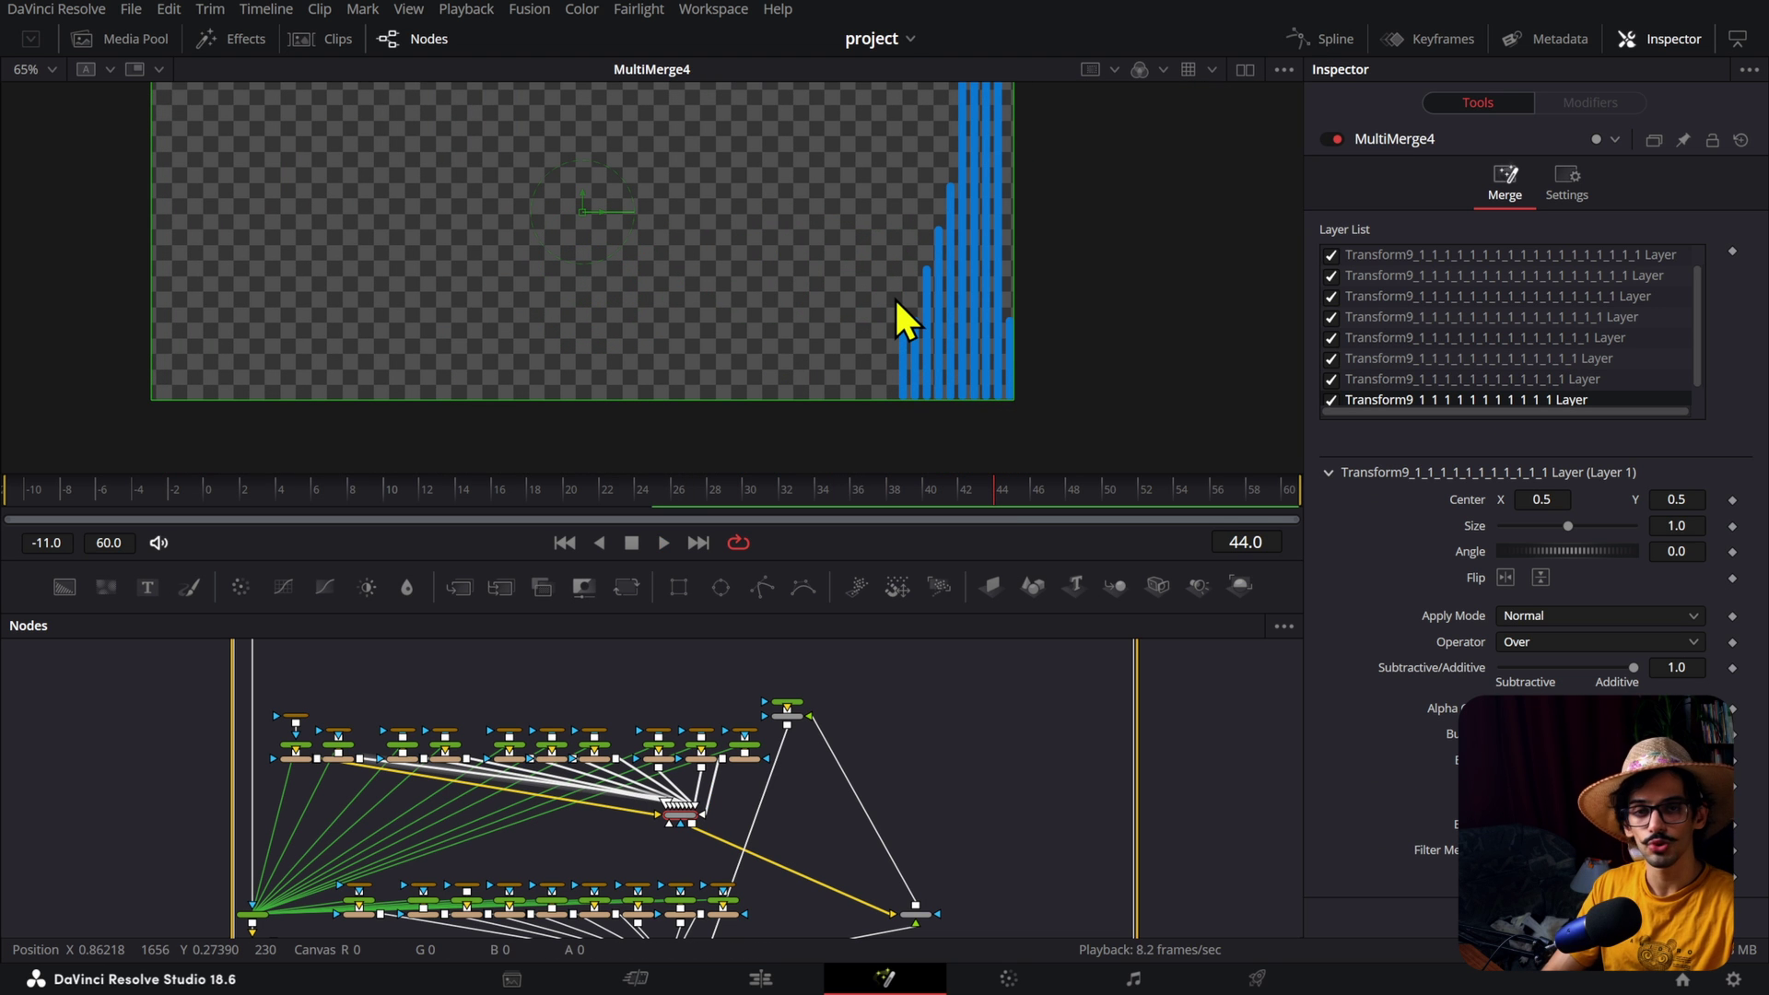
{"action": "scroll", "coordinate": [898, 295], "scroll_direction": "up", "scroll_amount": 3}
{"action": "left_click_drag", "start_coordinate": [896, 505], "coordinate": [124, 548]}
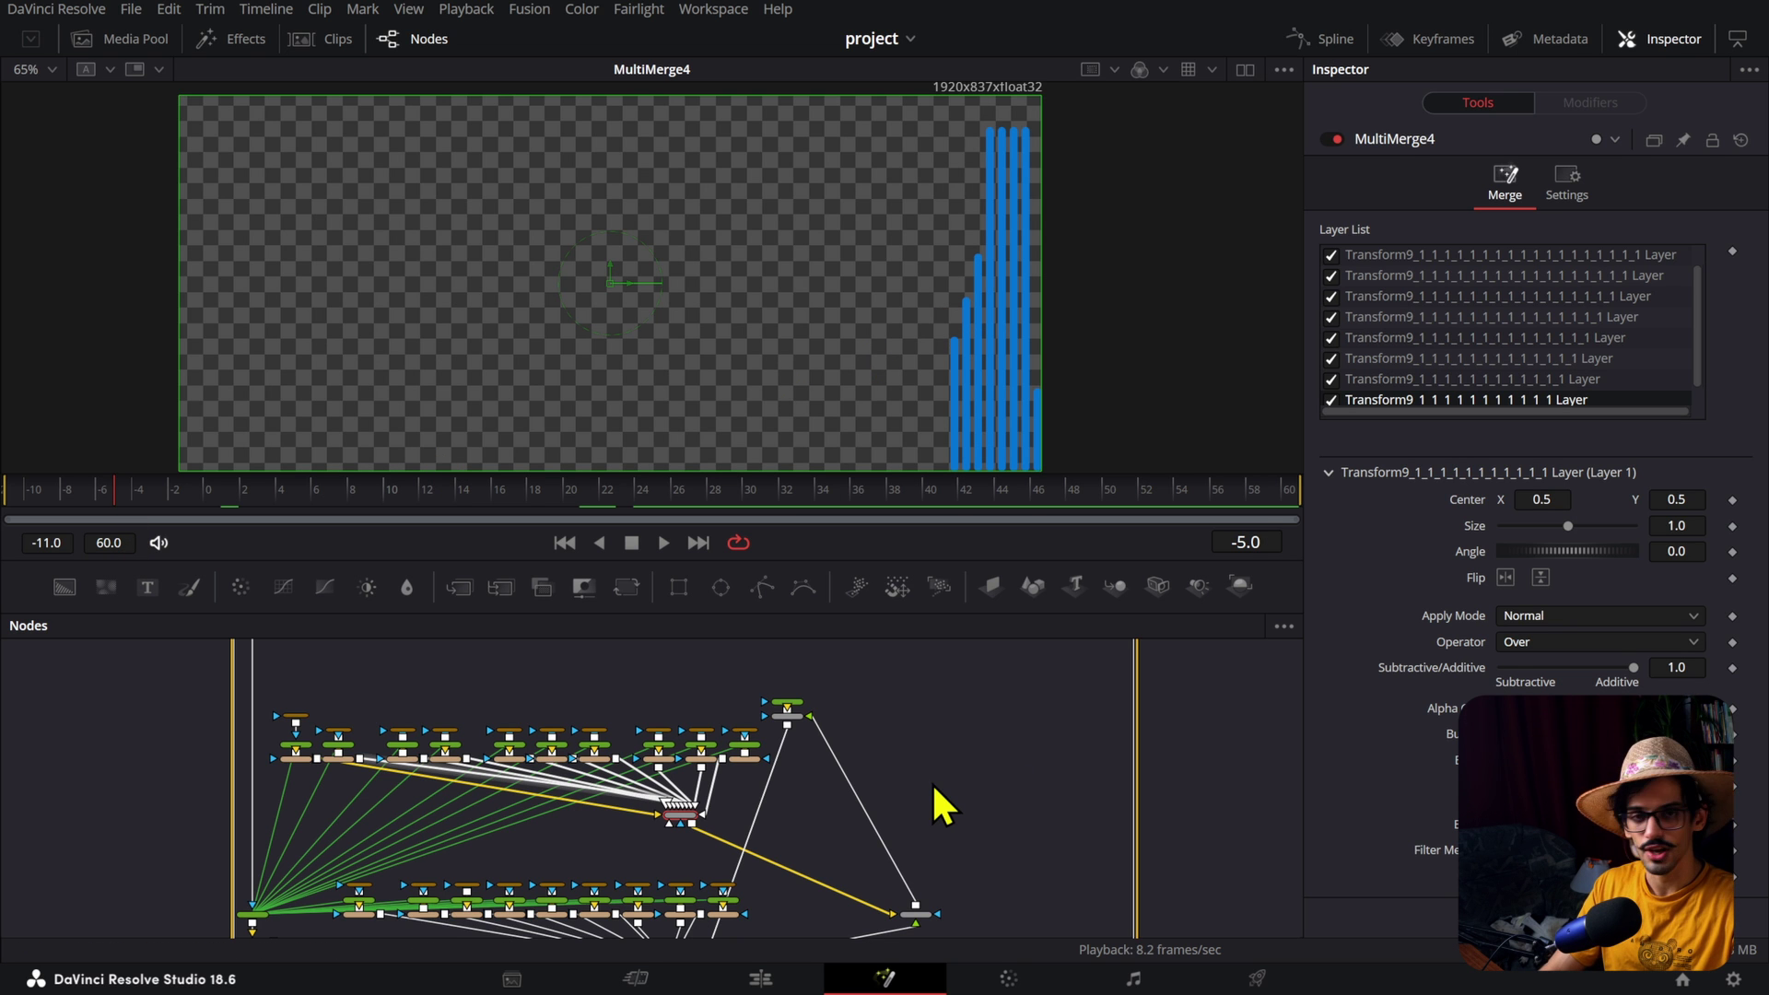
Step: On the MAIN edit timeline, disable all clips on Video 1 and Video 2 and the Forecast Source (background).png clip on Video 3
{"action": "scroll", "coordinate": [931, 781], "scroll_direction": "up", "scroll_amount": 10}
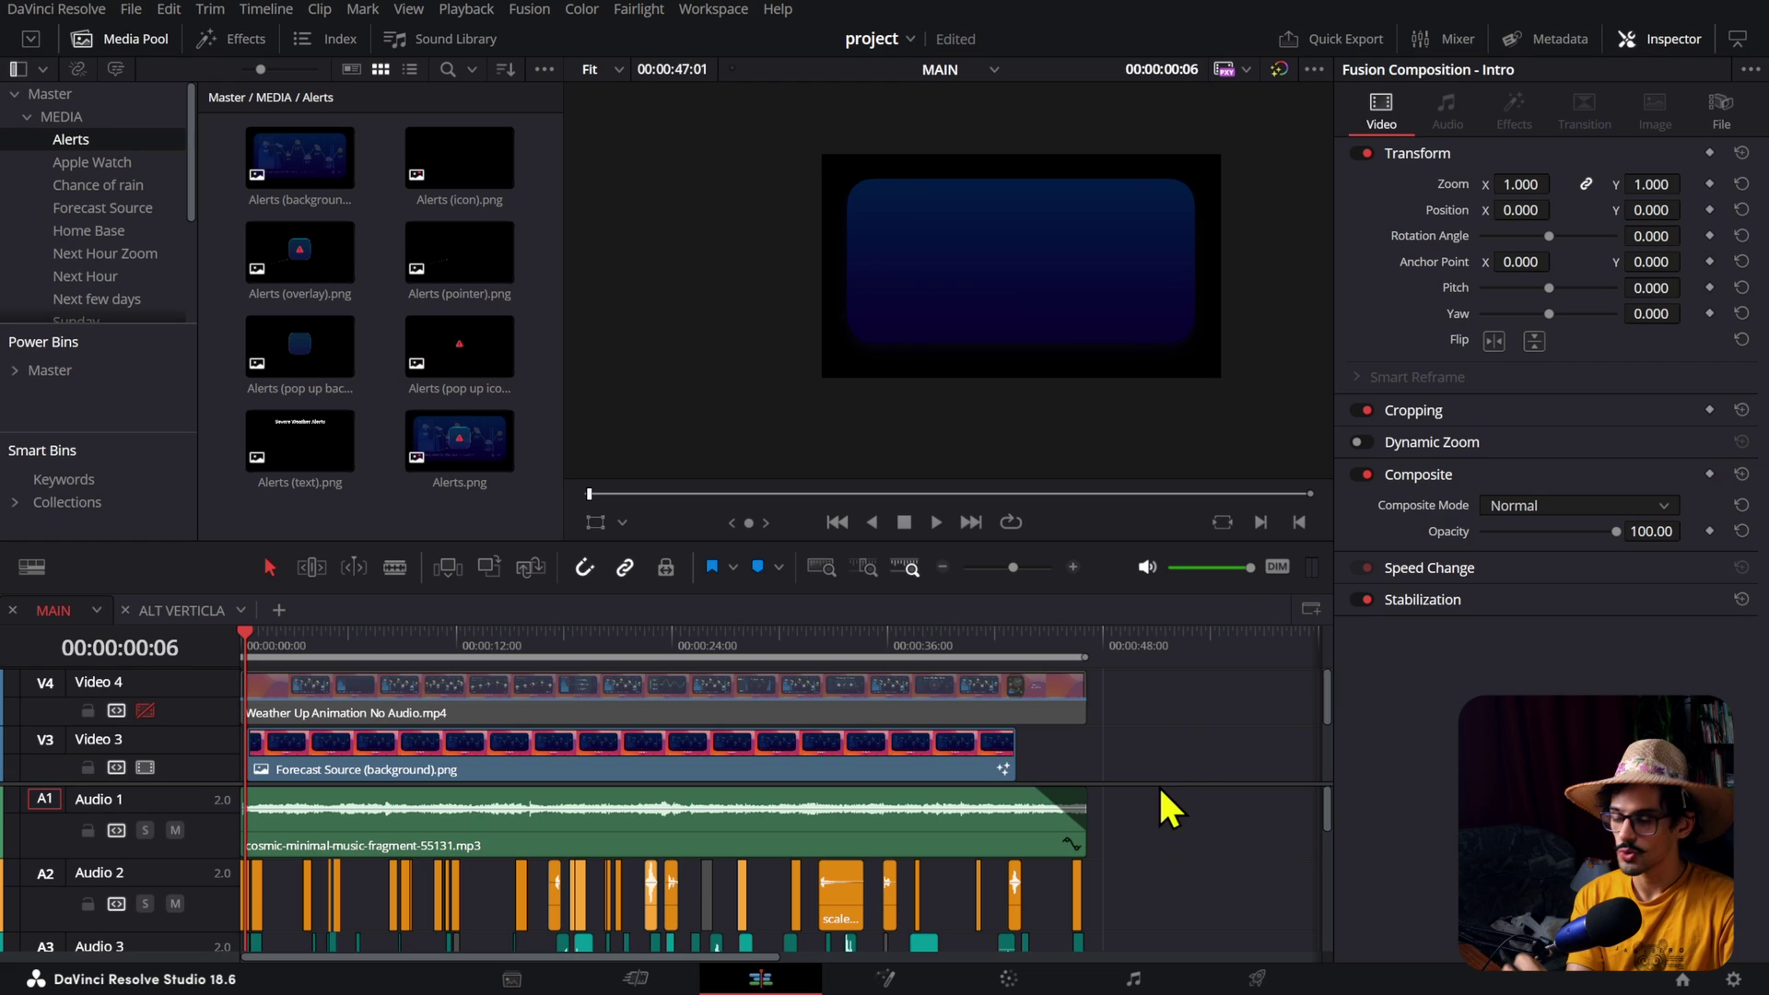
{"action": "scroll", "coordinate": [1201, 677], "scroll_direction": "down", "scroll_amount": 4}
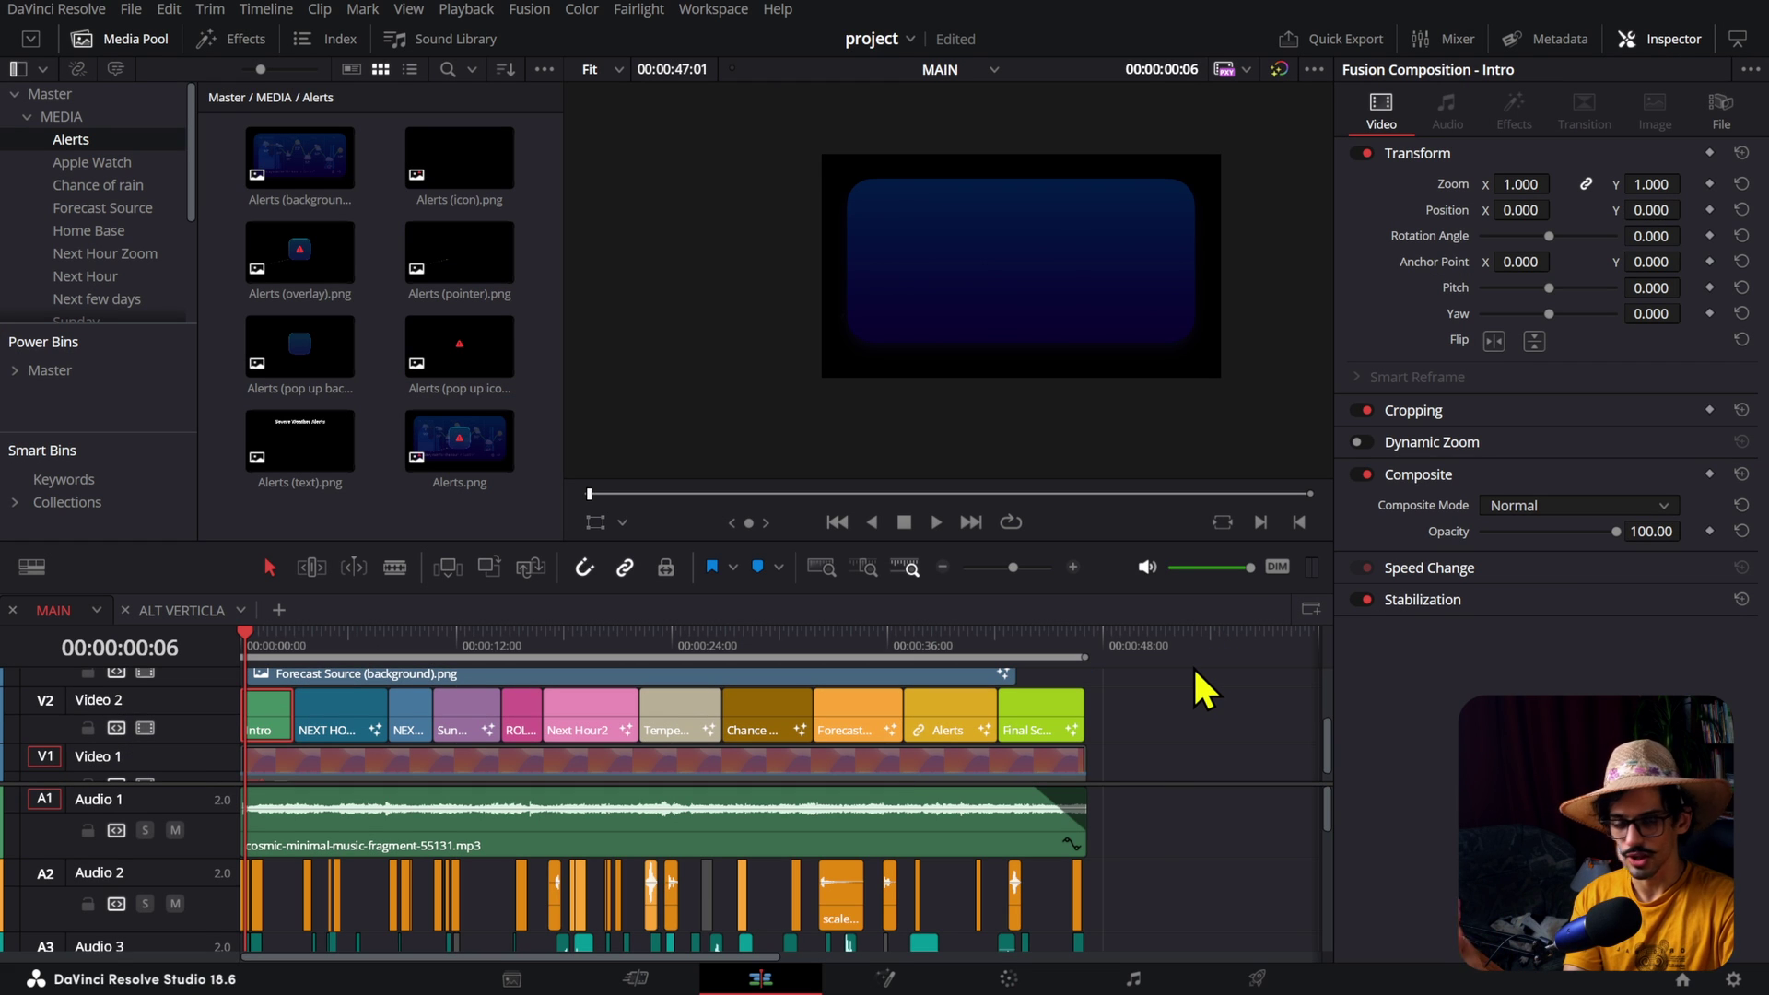
{"action": "scroll", "coordinate": [1179, 705], "scroll_direction": "up", "scroll_amount": 1}
{"action": "scroll", "coordinate": [1191, 727], "scroll_direction": "down", "scroll_amount": 2}
{"action": "left_click_drag", "start_coordinate": [1175, 714], "coordinate": [245, 770]}
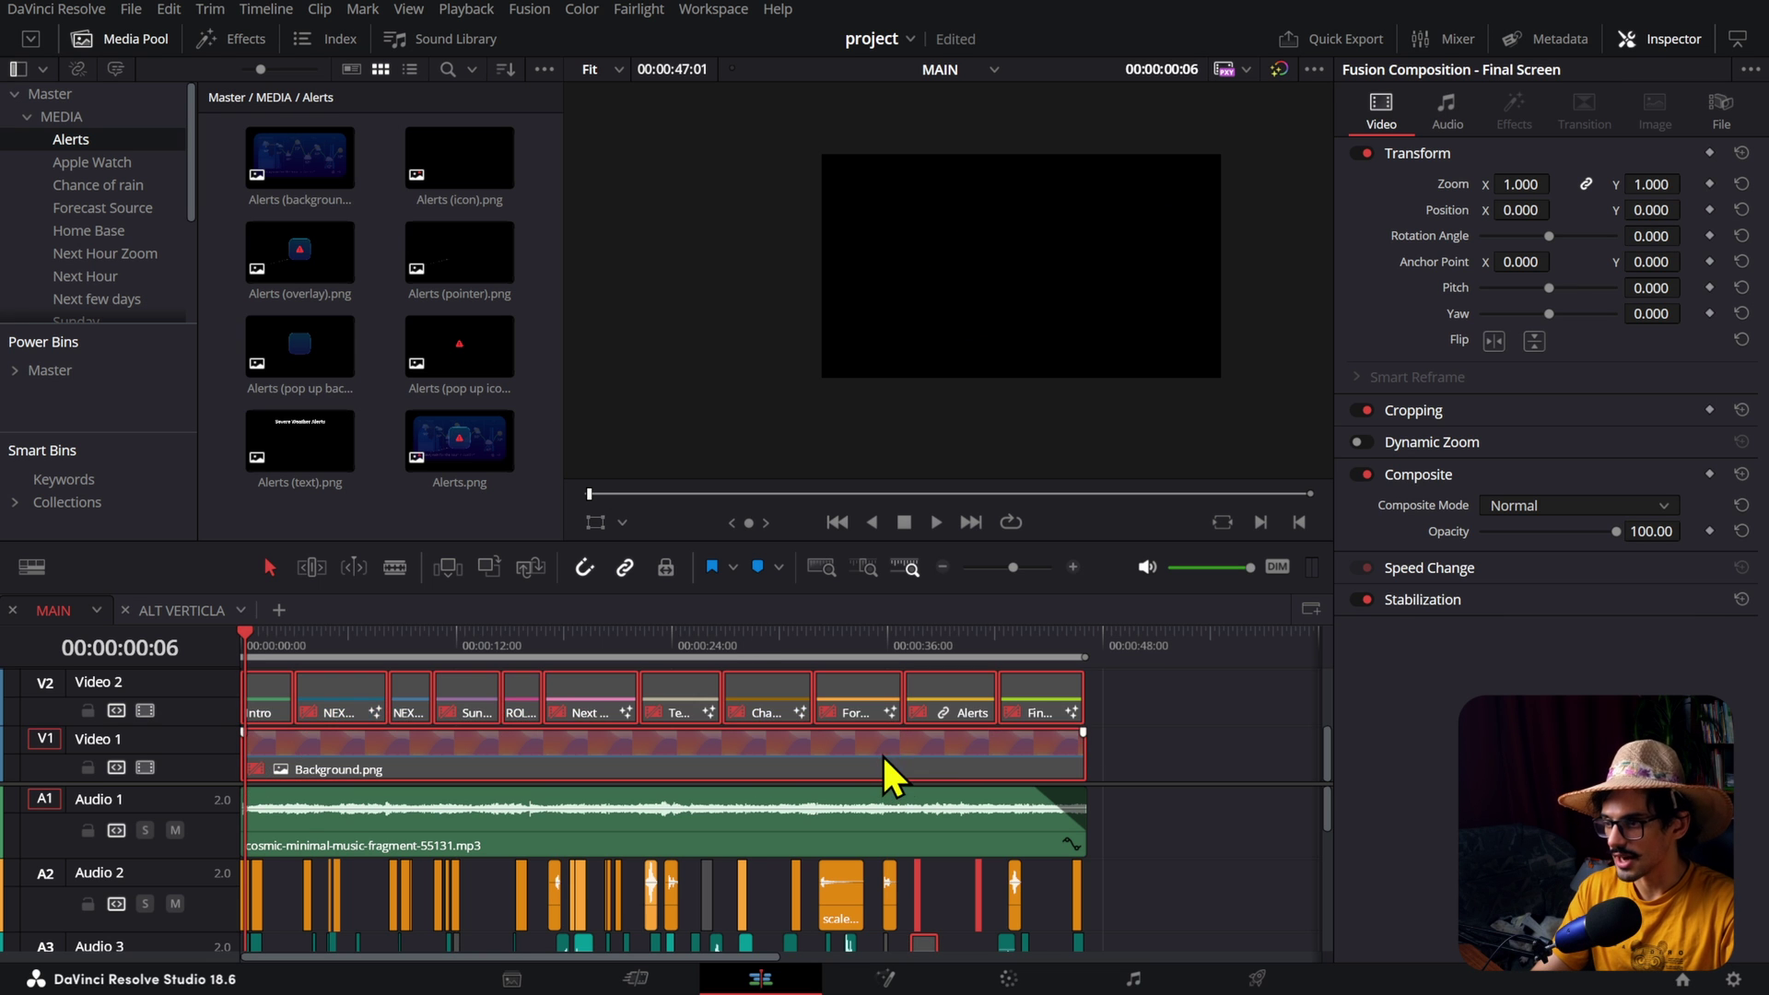
{"action": "scroll", "coordinate": [1150, 704], "scroll_direction": "up", "scroll_amount": 1}
{"action": "left_click", "coordinate": [938, 717]}
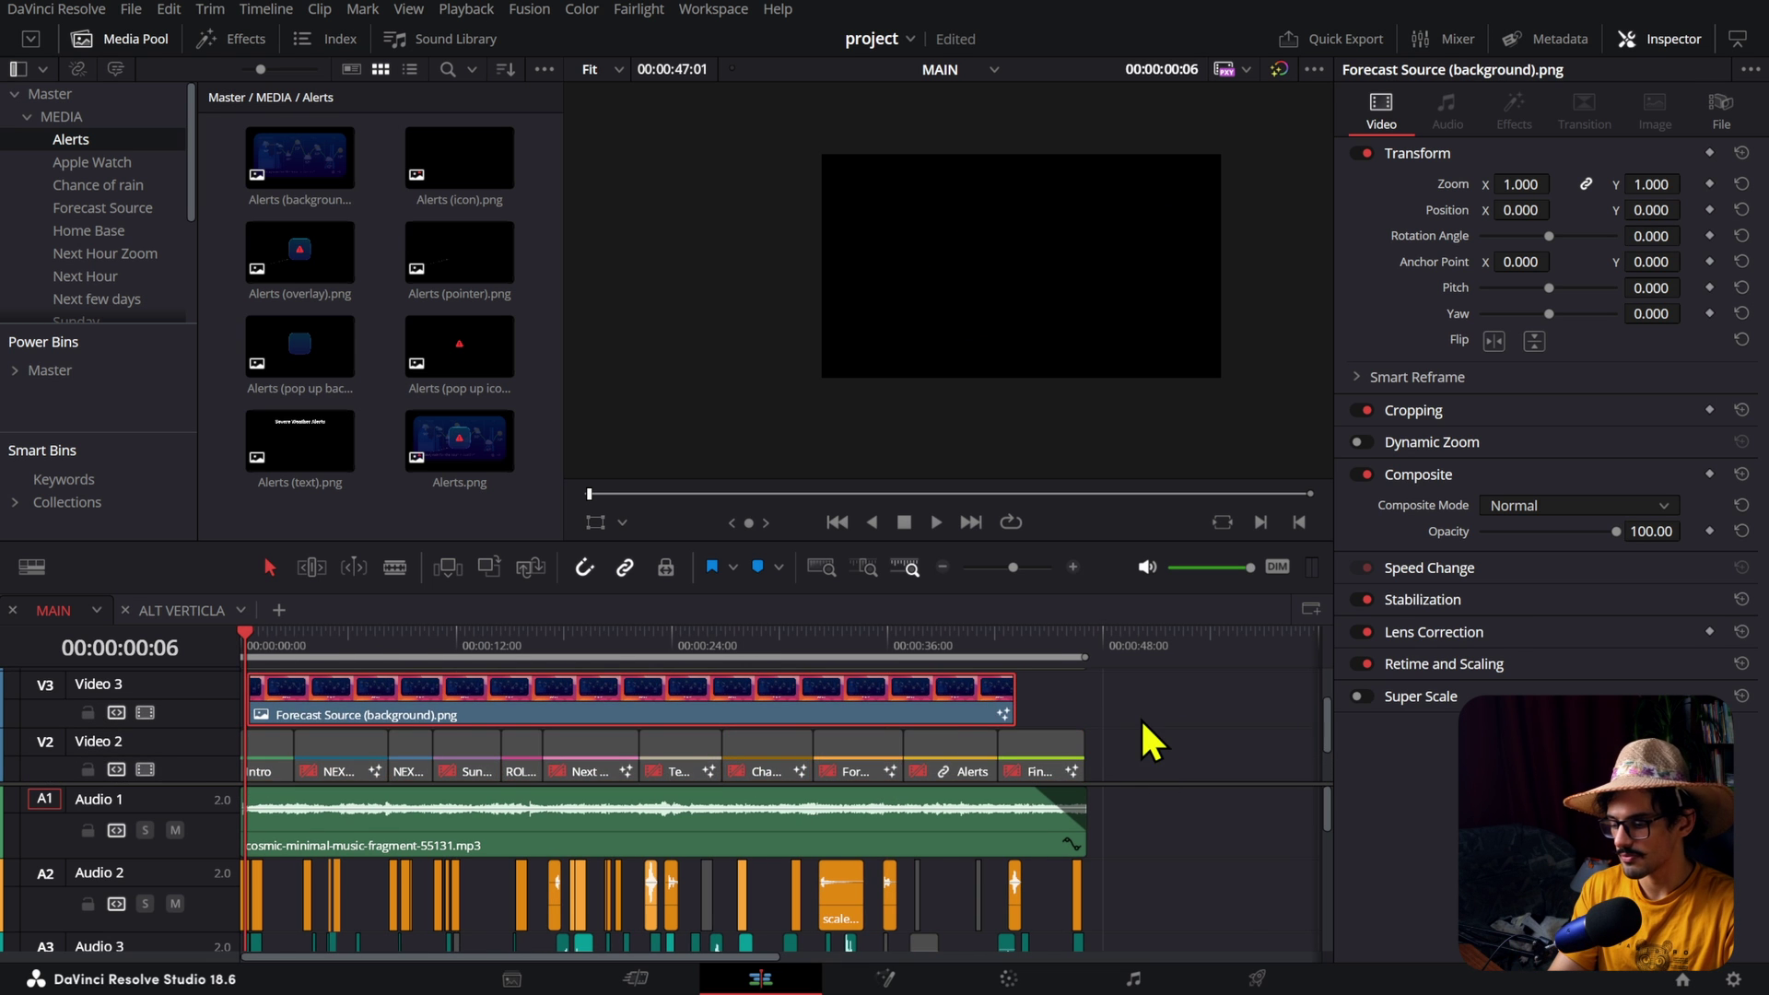
Step: Select the Weather Up Animation No Audio.mp4 clip on Video 4 and return the playhead to the timeline's start
{"action": "scroll", "coordinate": [1143, 718], "scroll_direction": "up", "scroll_amount": 1}
{"action": "left_click", "coordinate": [920, 713]}
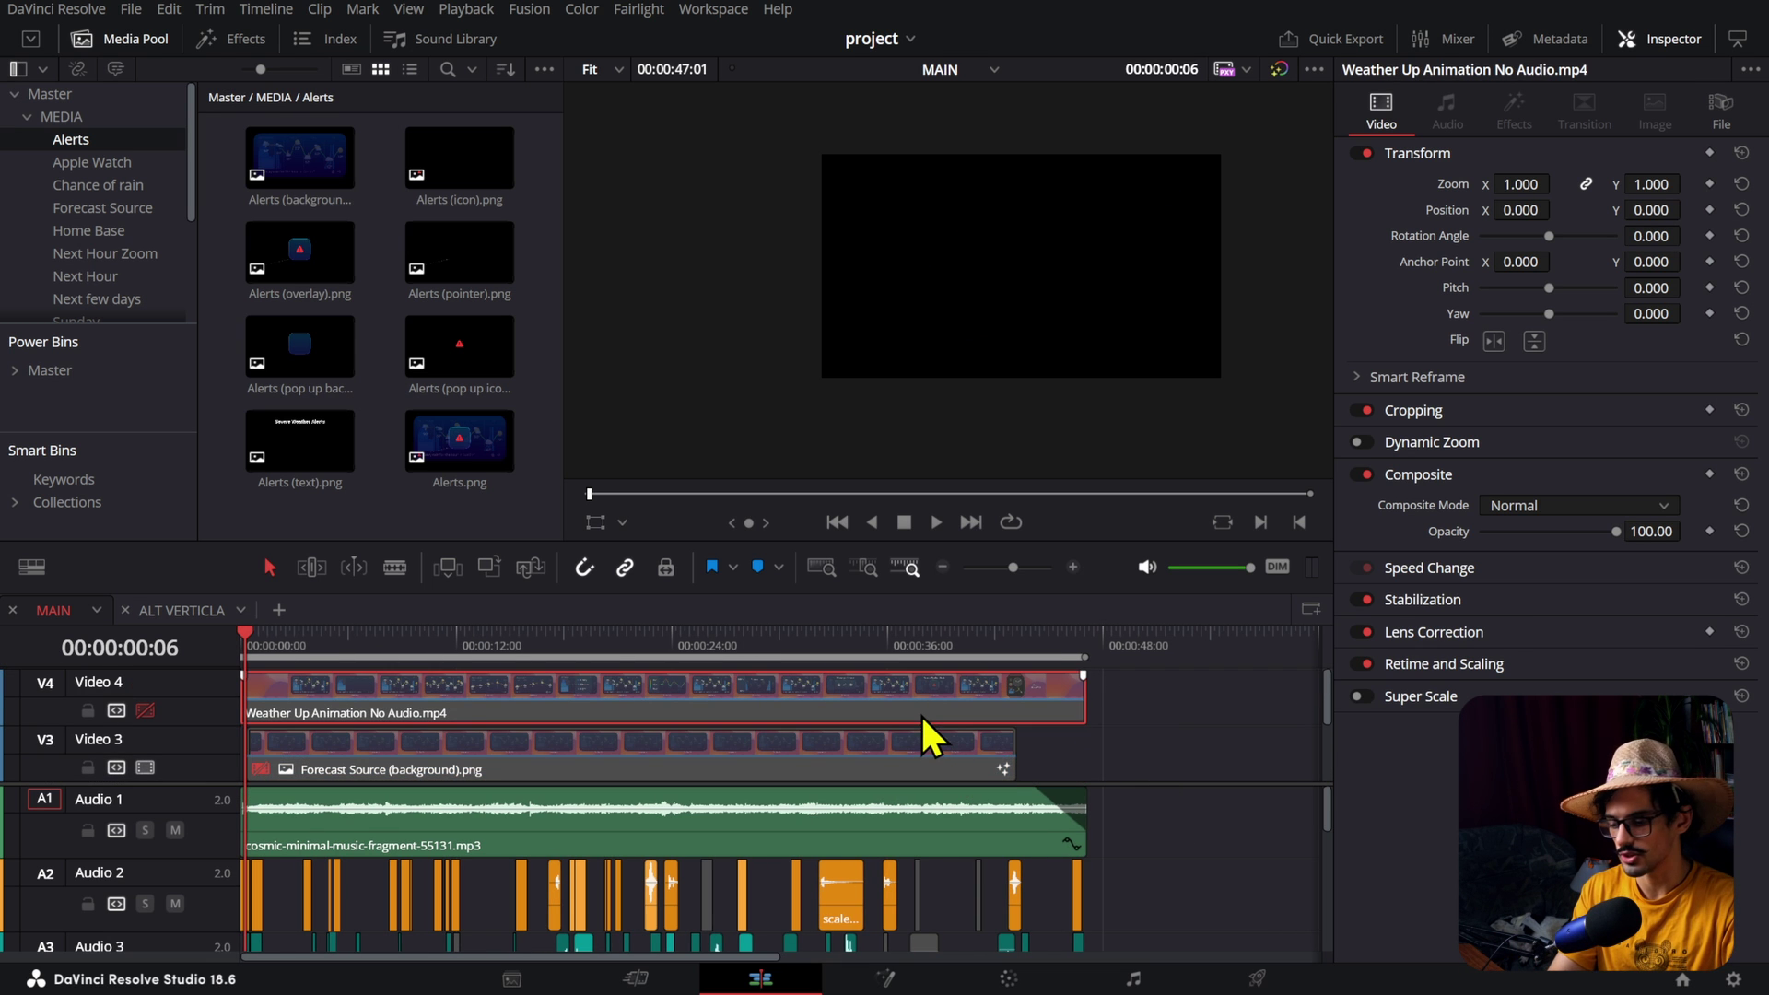
{"action": "left_click", "coordinate": [275, 641]}
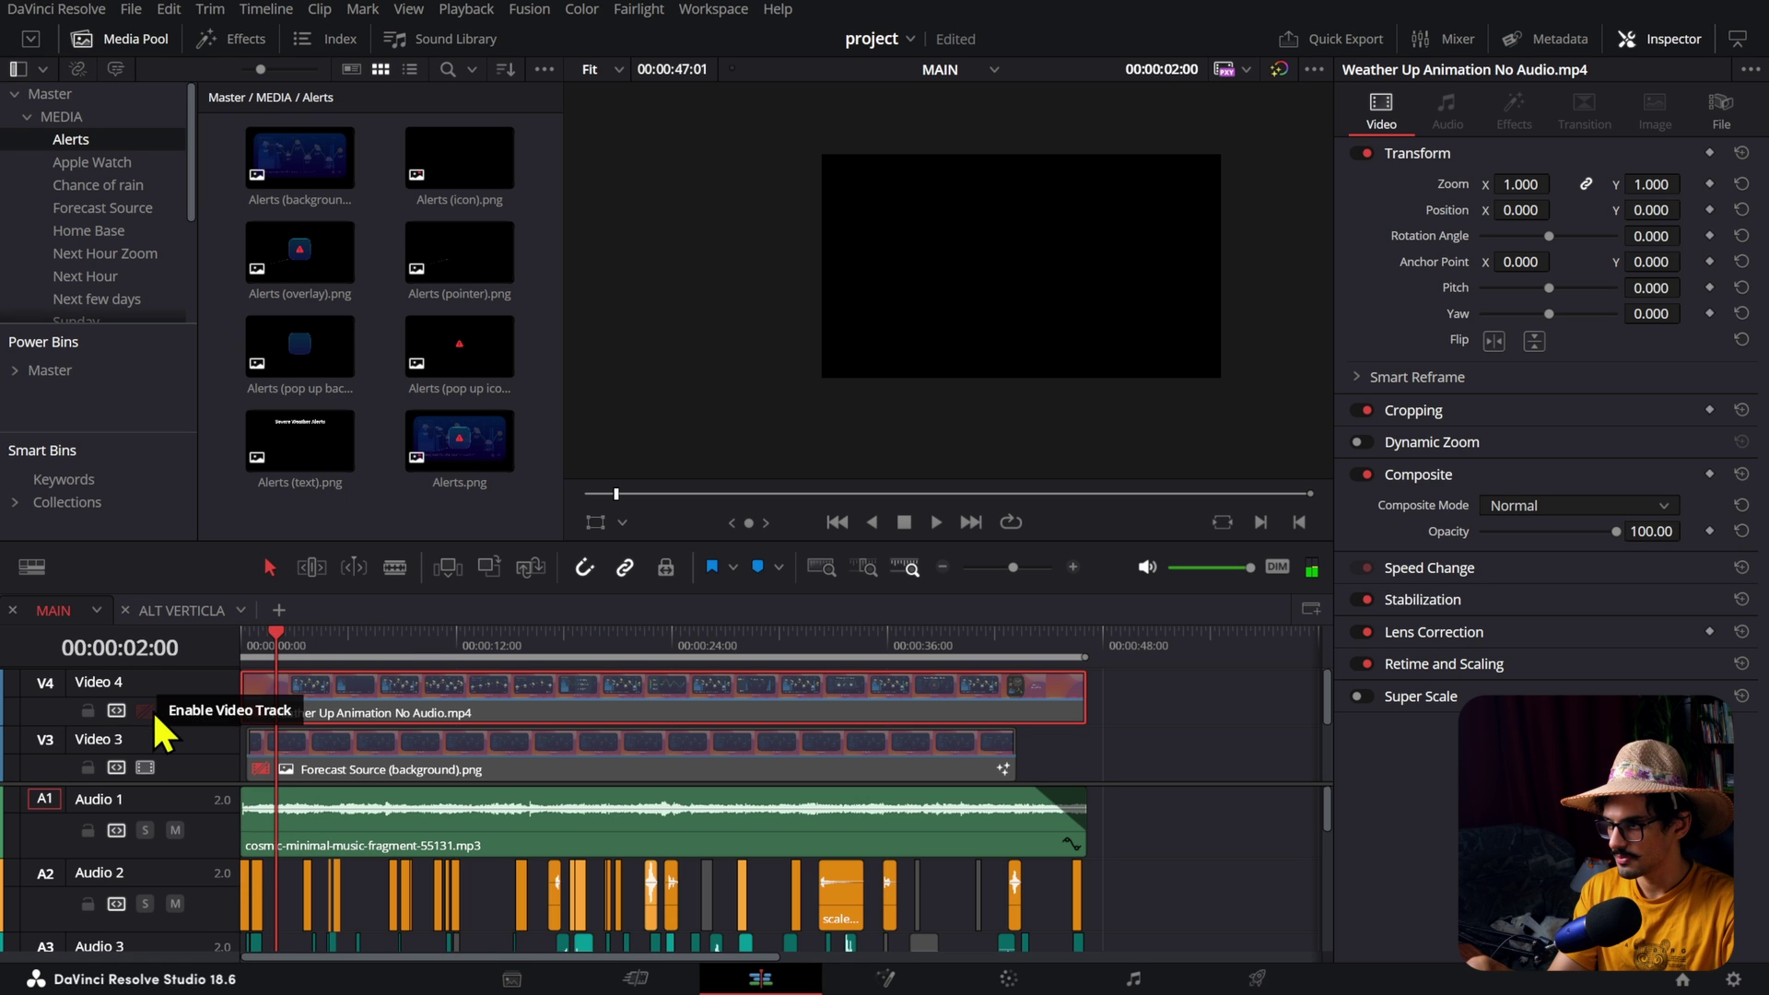
{"action": "key", "text": "j"}
{"action": "key", "text": "Home"}
Step: Lock the Video 3, Video 2 and Video 1 tracks
{"action": "left_click", "coordinate": [88, 768]}
{"action": "scroll", "coordinate": [233, 759], "scroll_direction": "down", "scroll_amount": 1}
{"action": "left_click", "coordinate": [87, 748]}
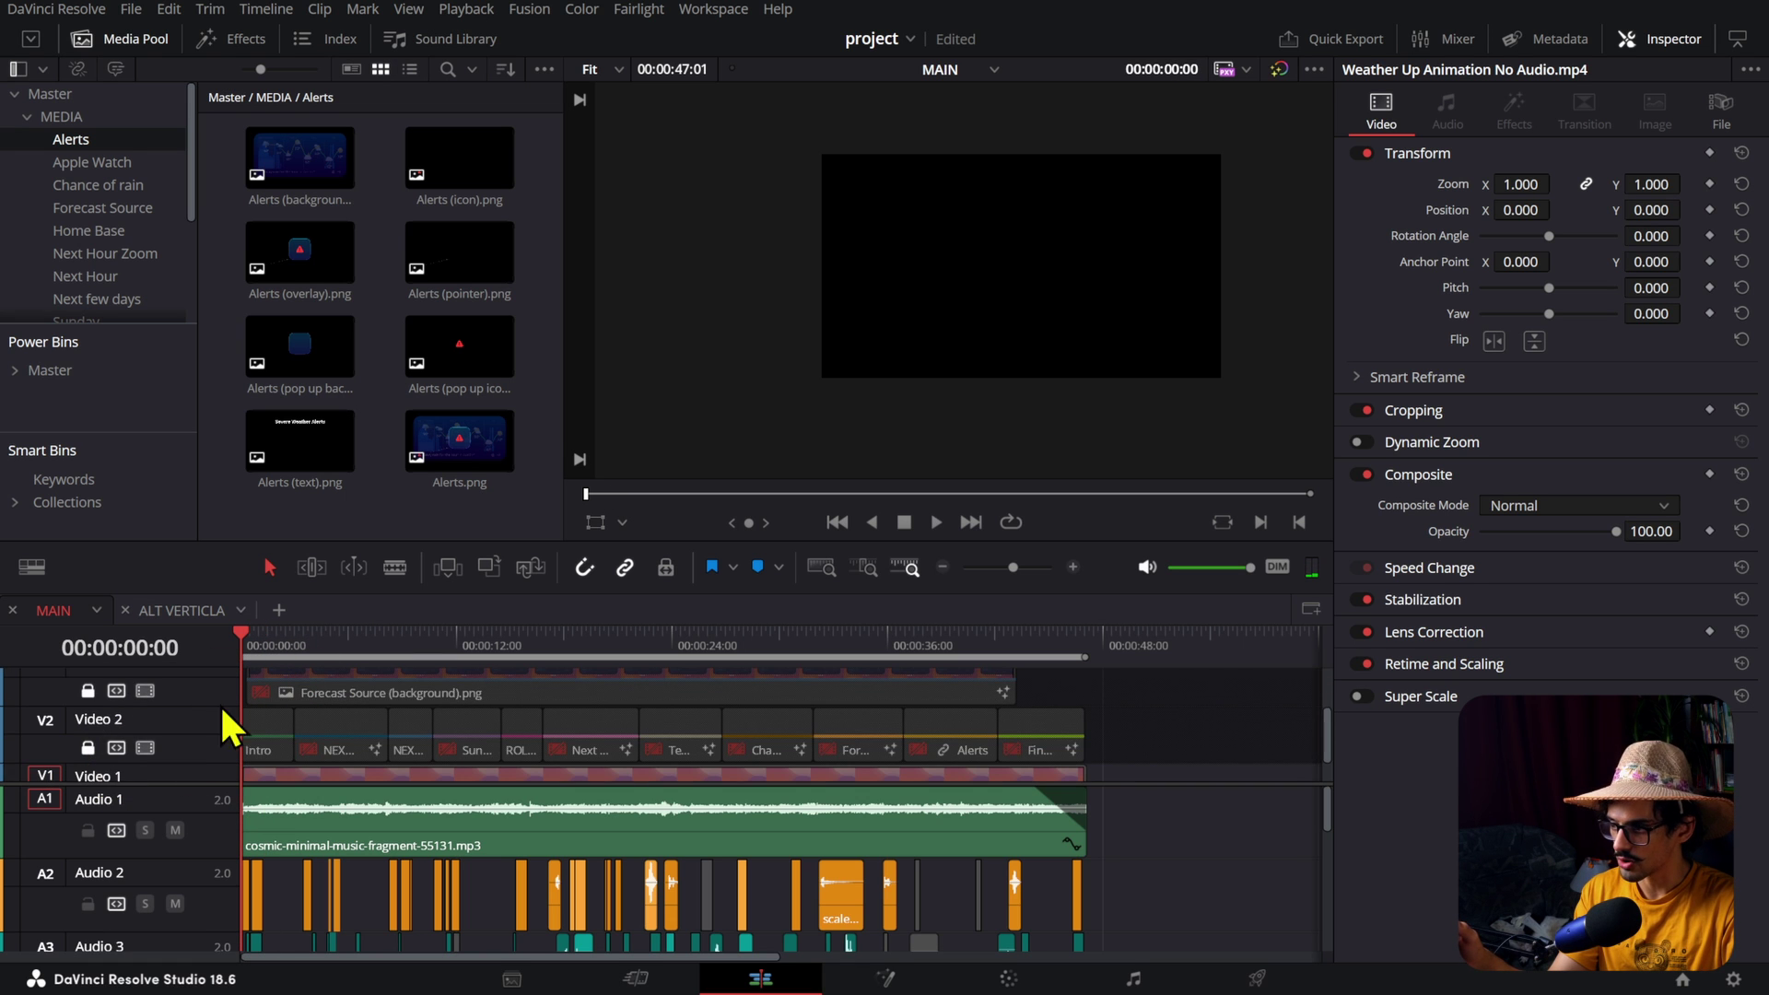
{"action": "scroll", "coordinate": [267, 700], "scroll_direction": "down", "scroll_amount": 1}
{"action": "left_click", "coordinate": [88, 767]}
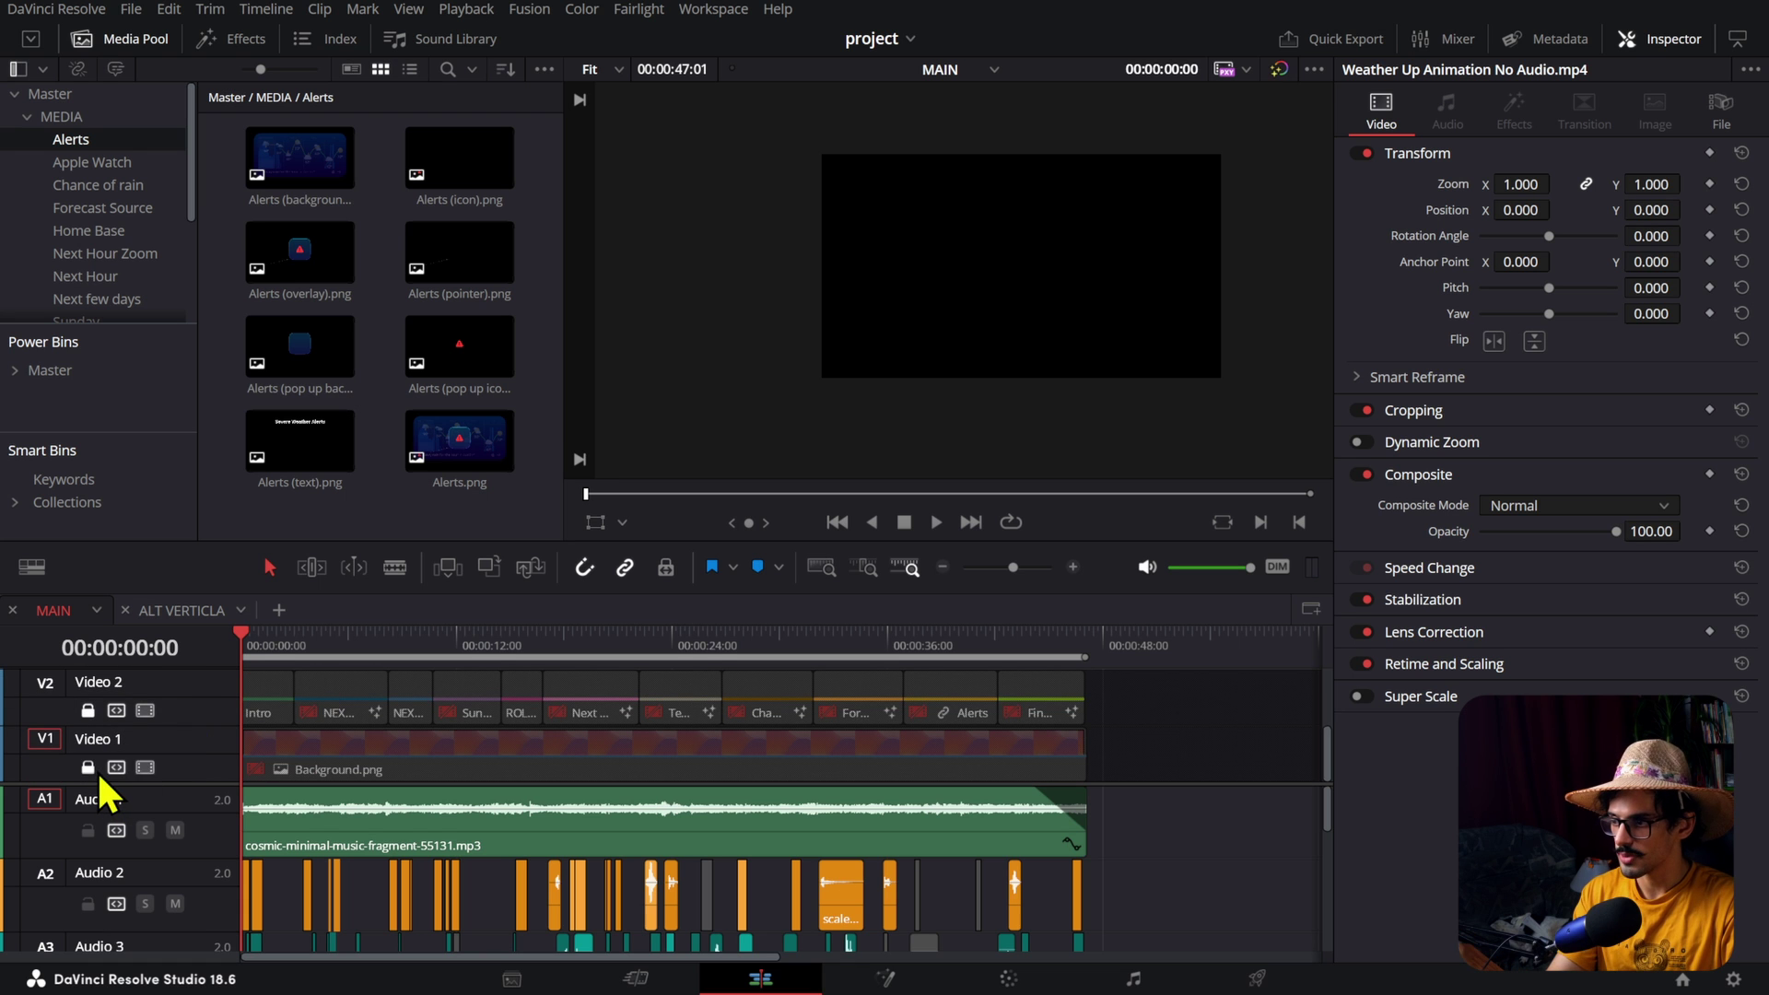
{"action": "scroll", "coordinate": [501, 738], "scroll_direction": "up", "scroll_amount": 1}
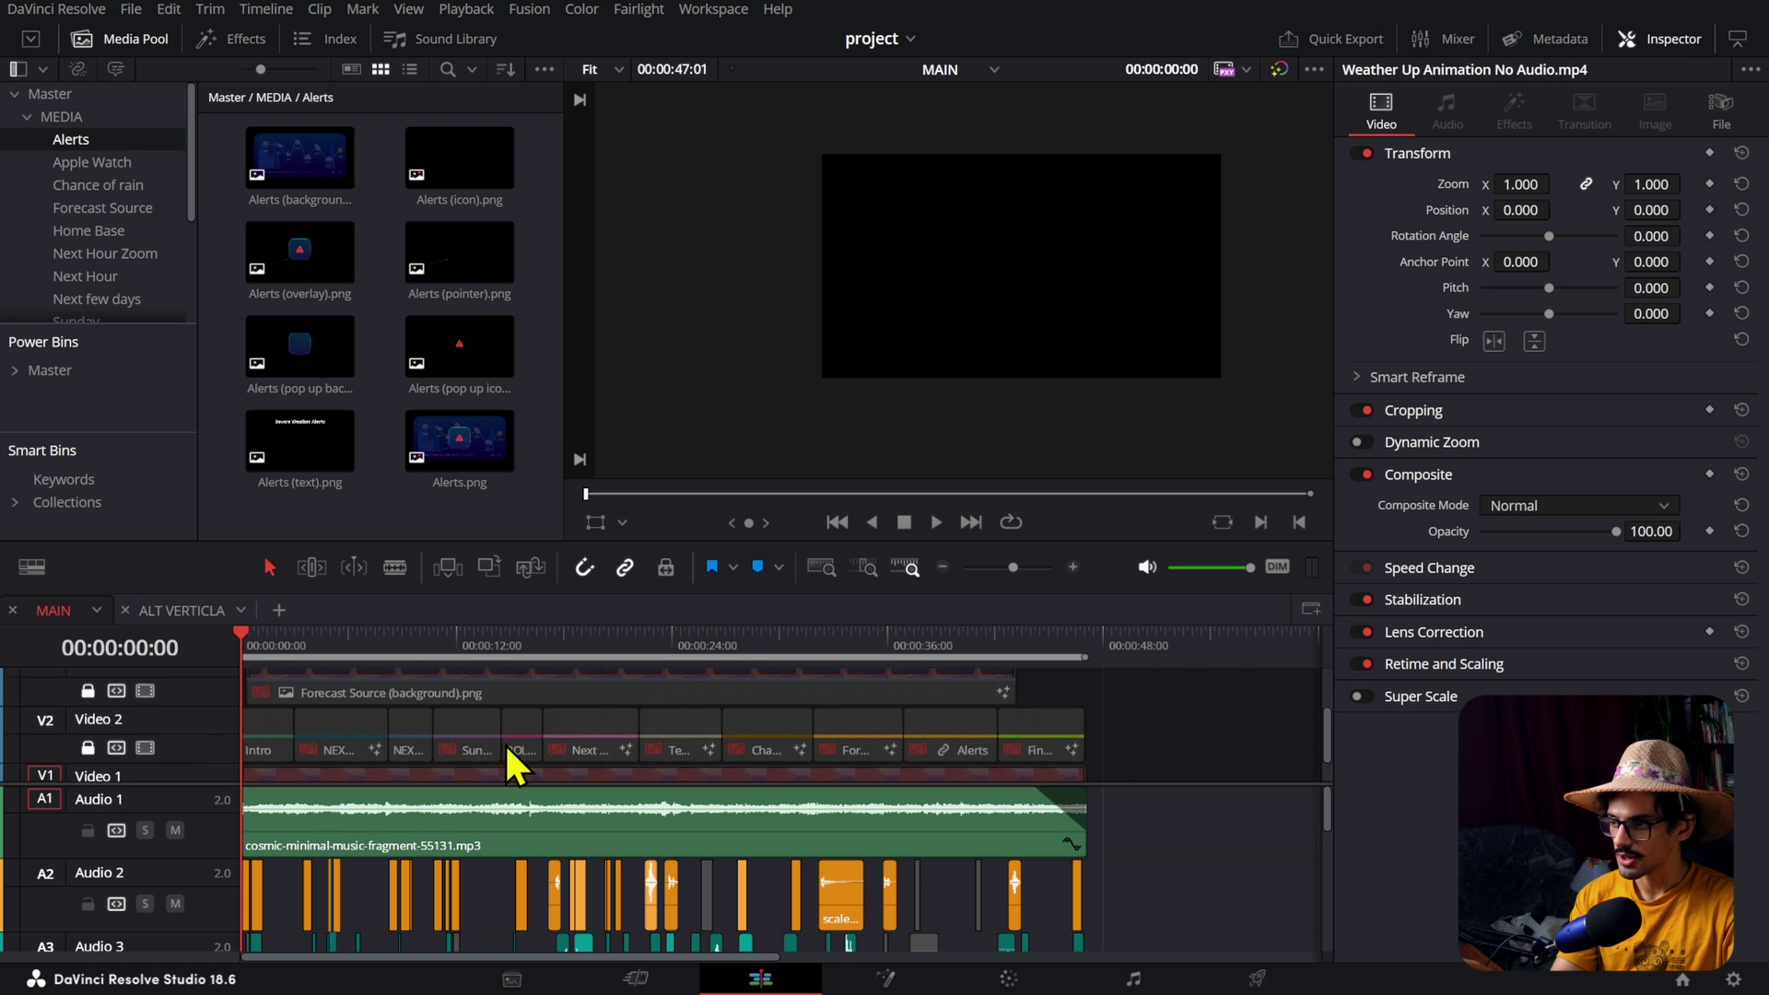
Step: Enable the Video 4 track and move the playhead to 00:00:00:19 to show the rendered animation
{"action": "scroll", "coordinate": [553, 737], "scroll_direction": "up", "scroll_amount": 1}
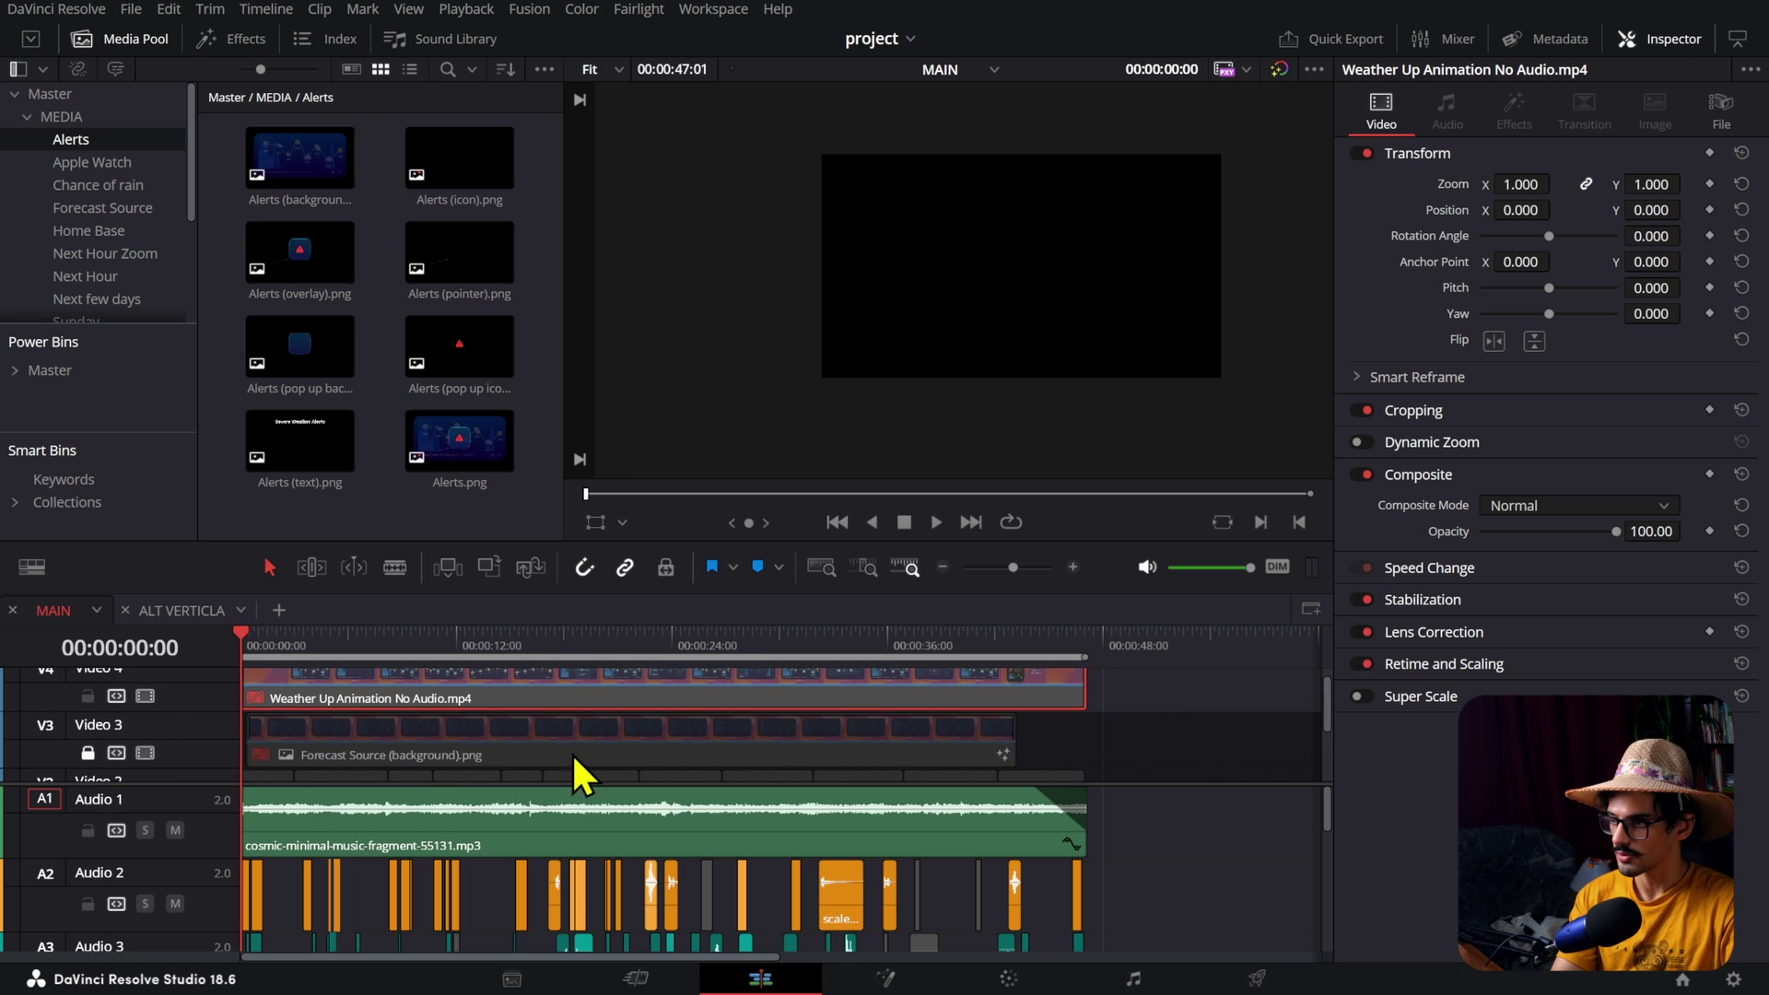
{"action": "left_click", "coordinate": [145, 695]}
{"action": "mouse_move", "coordinate": [253, 654]}
{"action": "left_mouse_down"}
{"action": "mouse_move", "coordinate": [310, 654]}
{"action": "mouse_move", "coordinate": [255, 656]}
{"action": "left_mouse_up"}
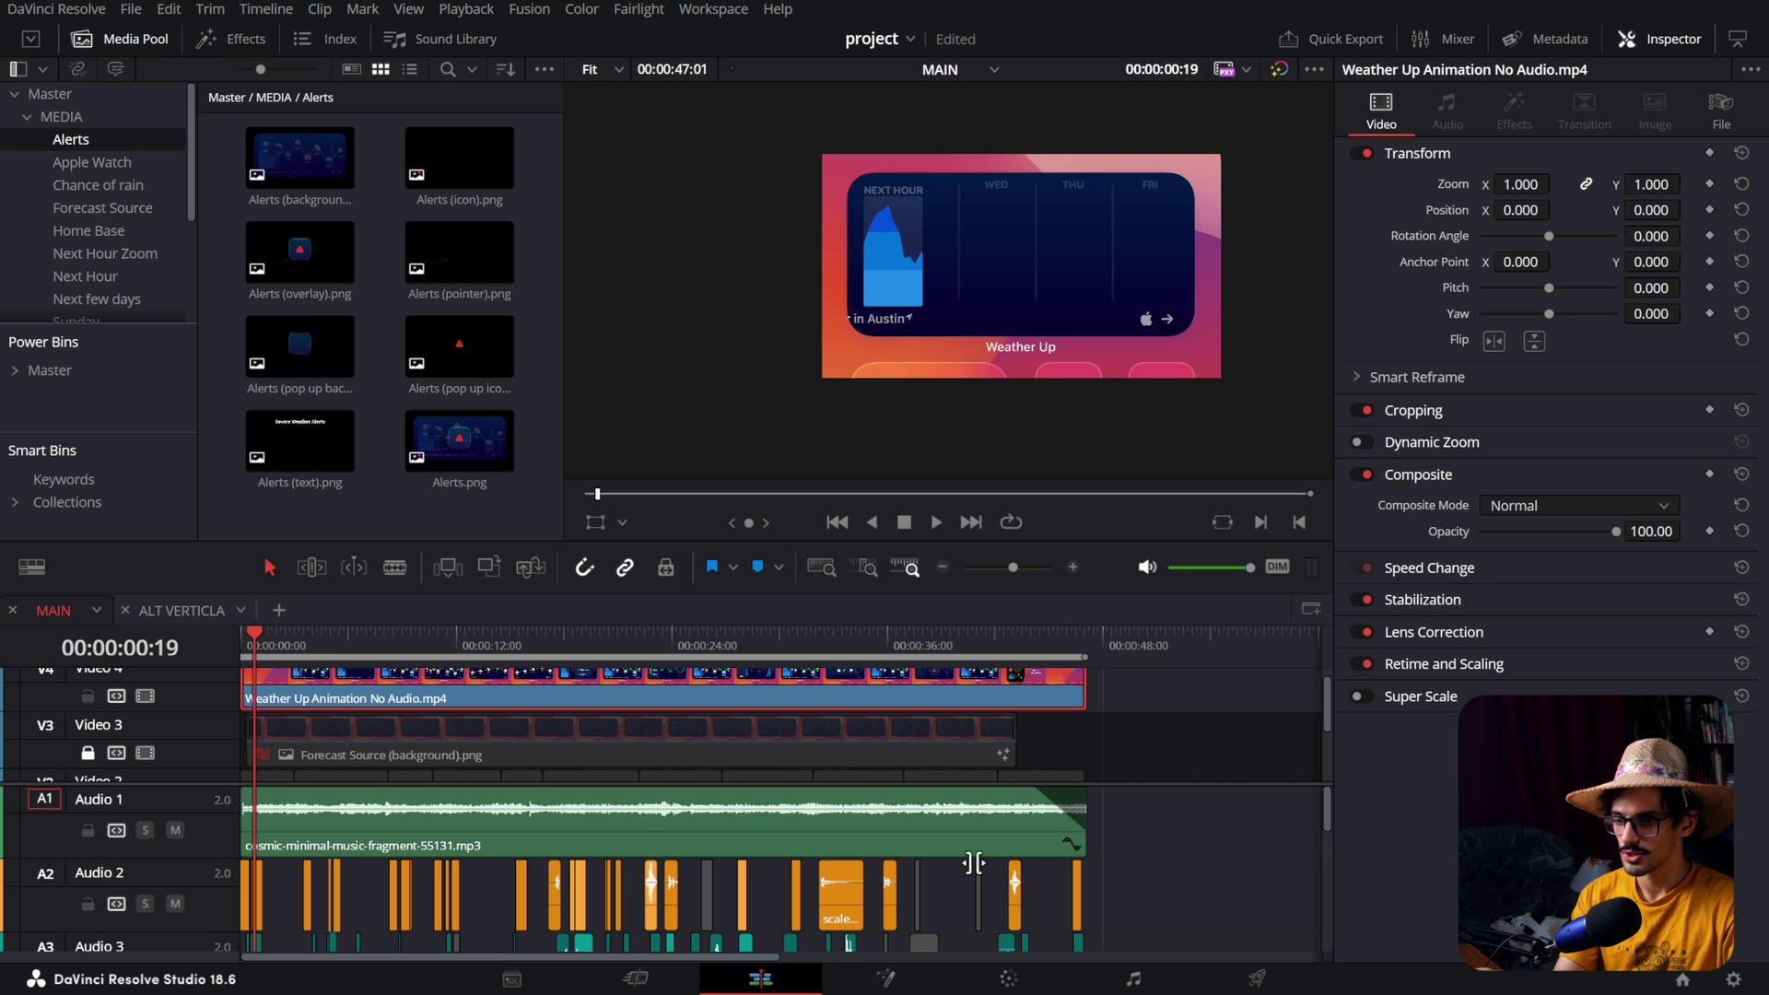
Step: Look through the audio tracks down to Audio 7 and view the track color options for Audio 2 without choosing one
{"action": "scroll", "coordinate": [1147, 787], "scroll_direction": "down", "scroll_amount": 5}
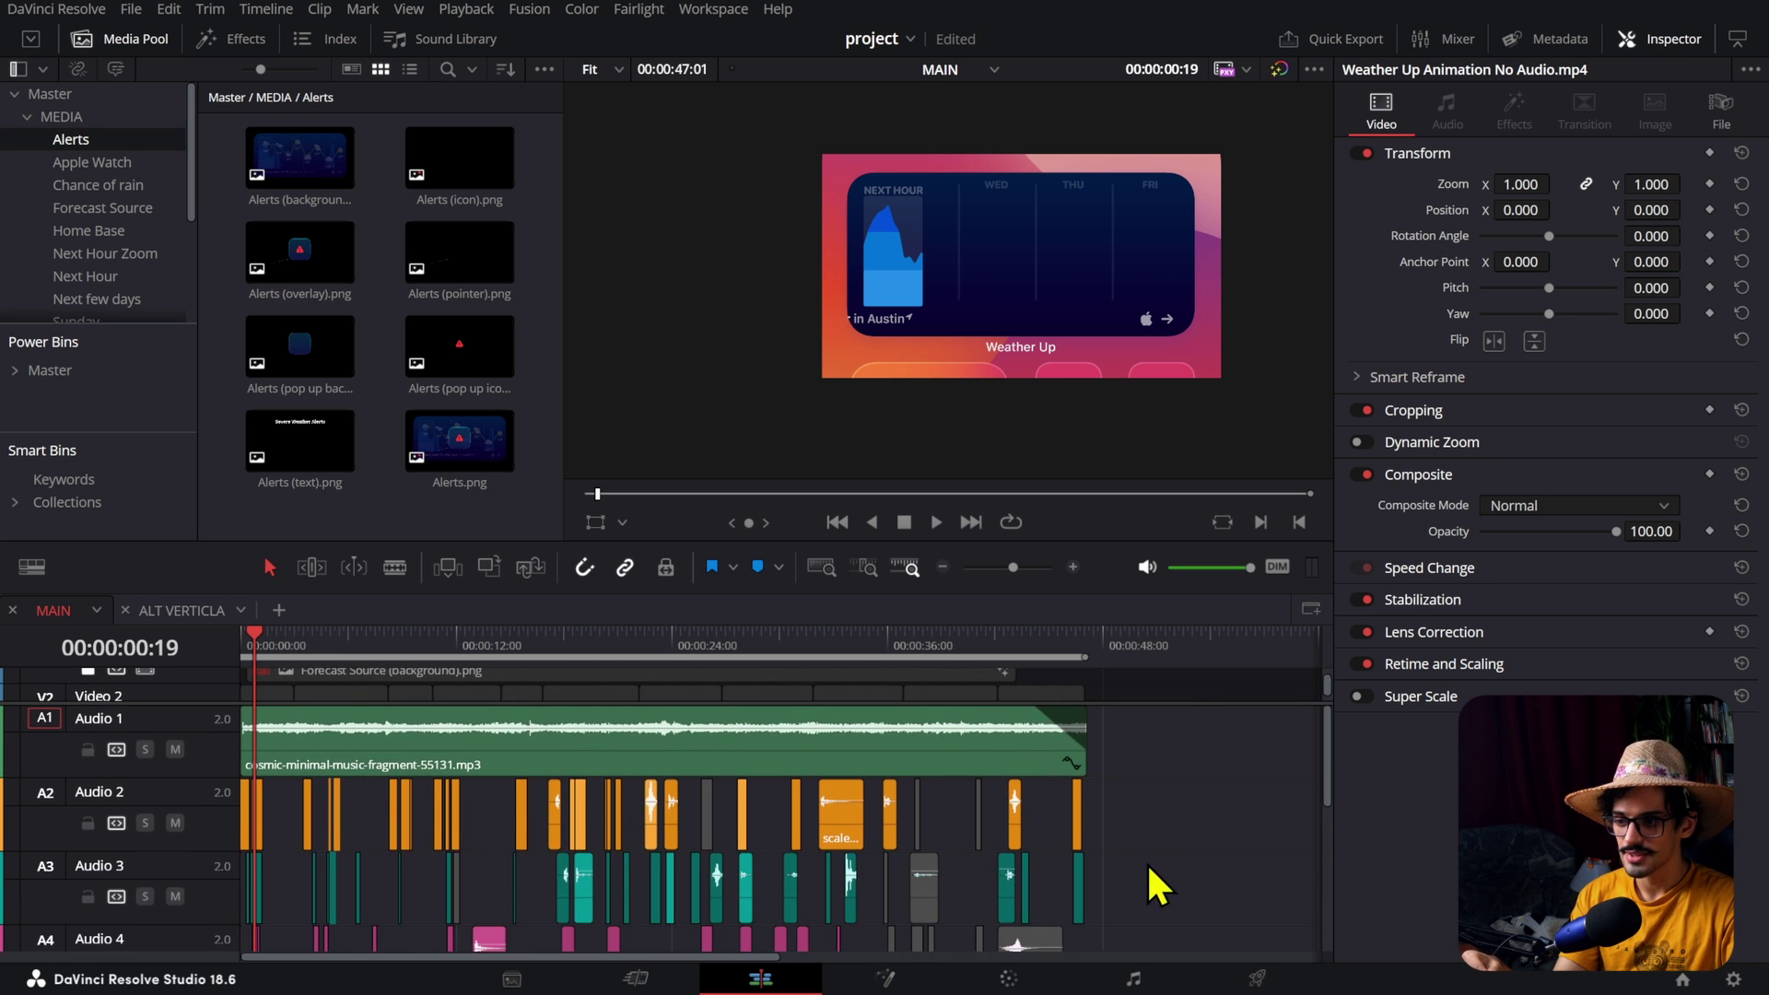
{"action": "scroll", "coordinate": [1151, 829], "scroll_direction": "down", "scroll_amount": 3}
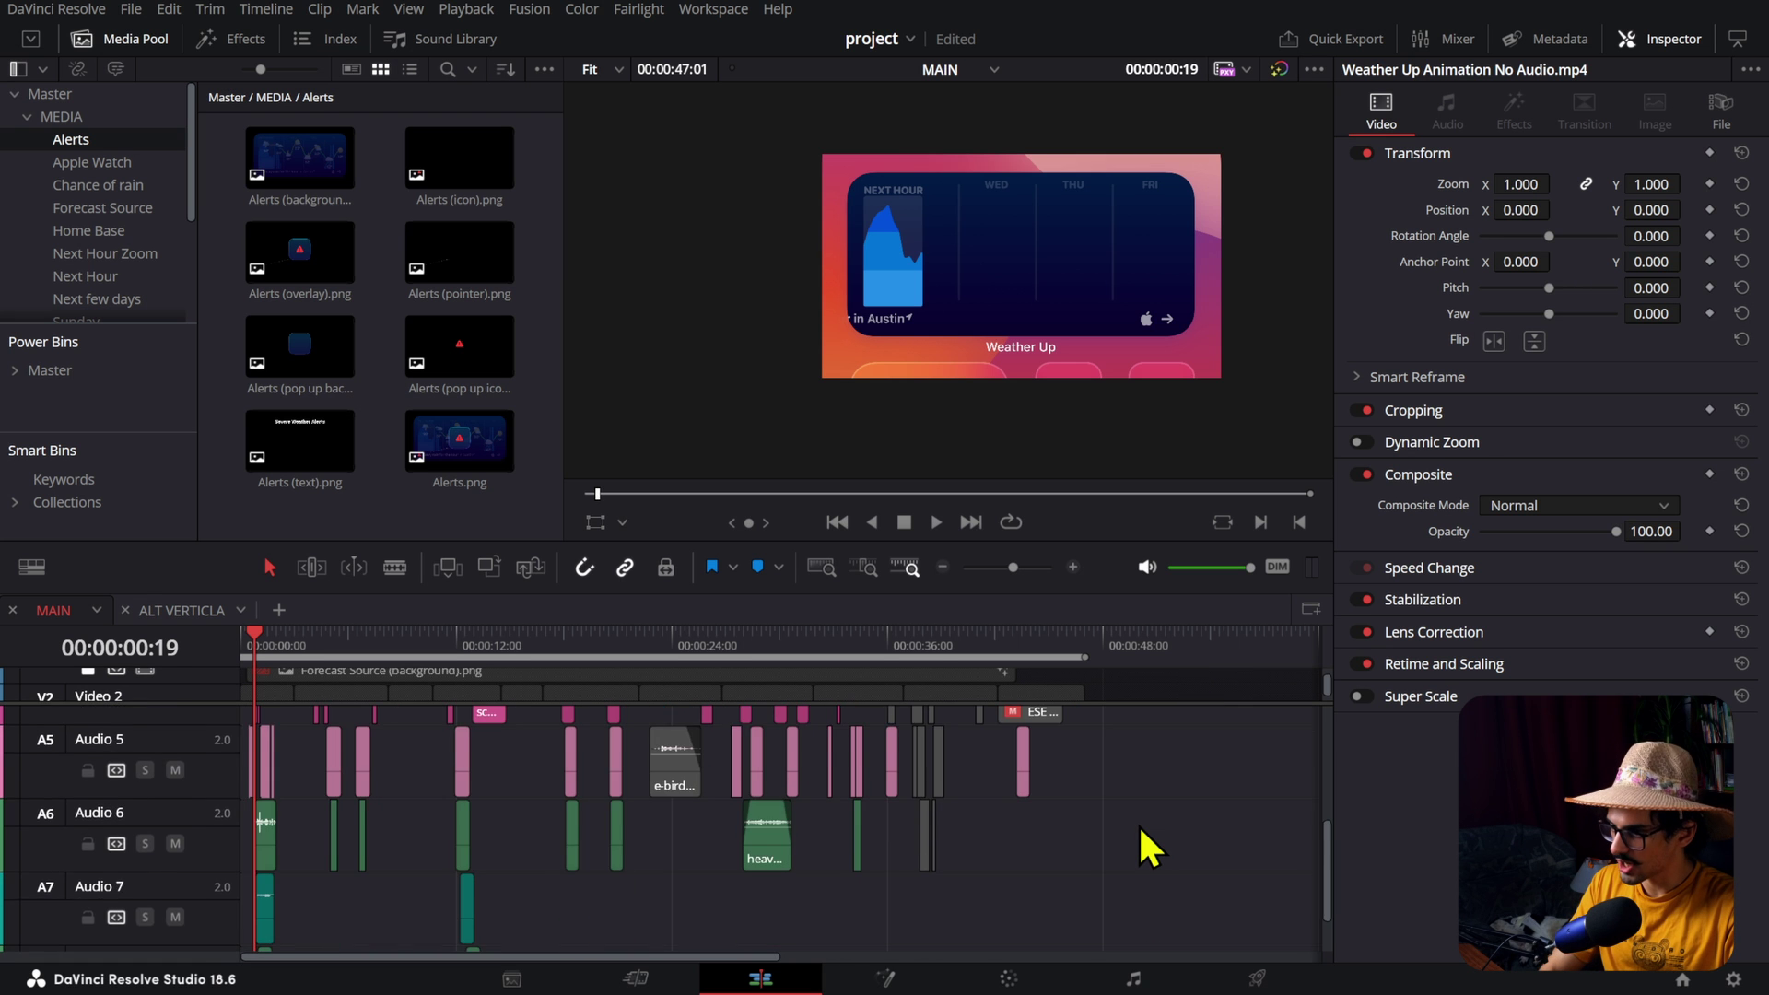
{"action": "scroll", "coordinate": [1138, 825], "scroll_direction": "up", "scroll_amount": 4}
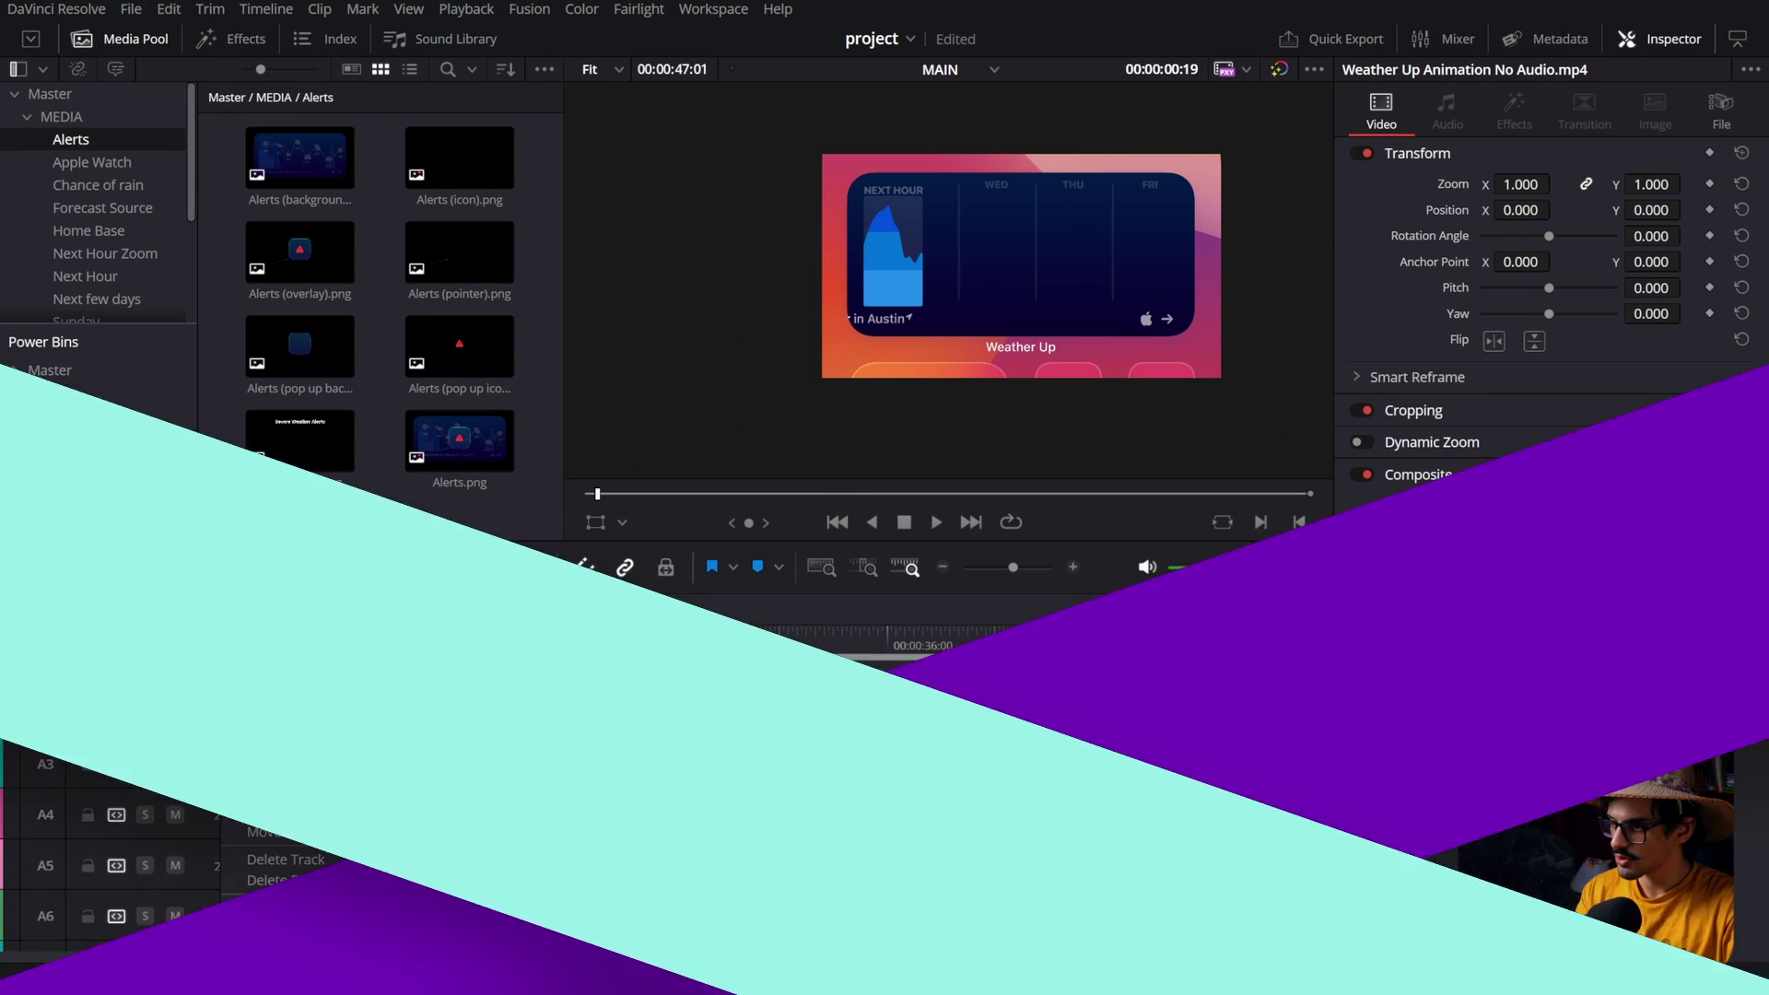
{"action": "right_click", "coordinate": [221, 728]}
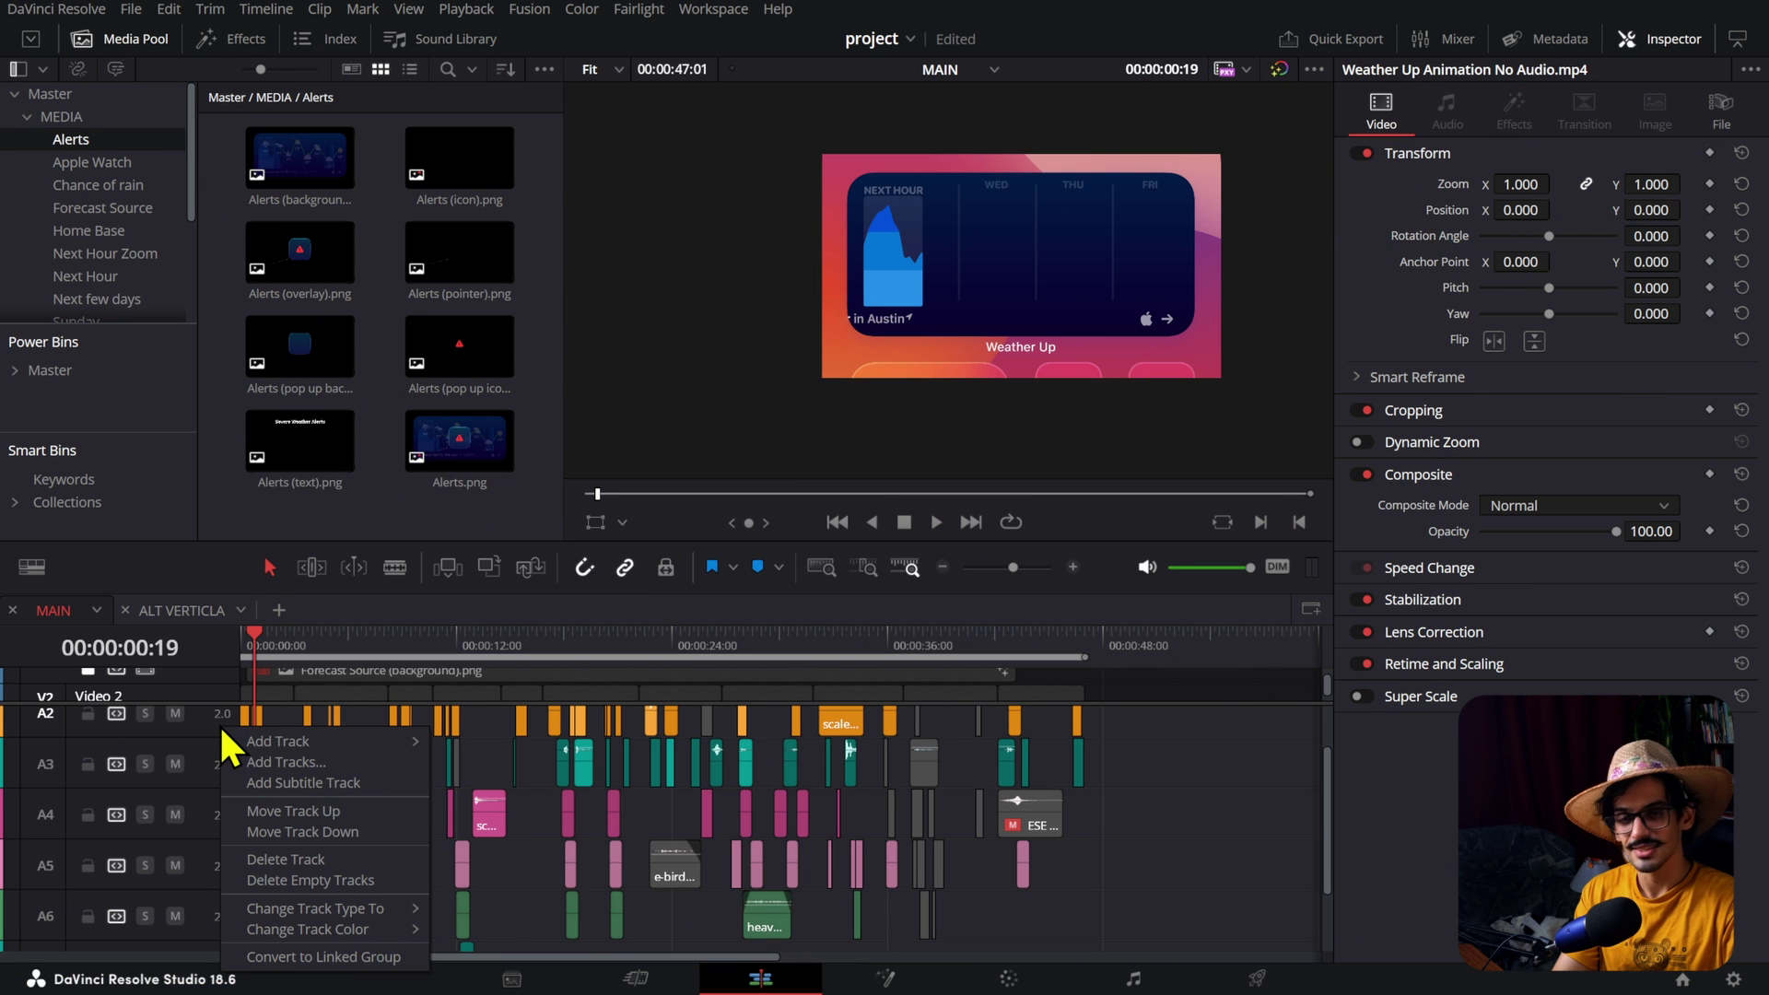
{"action": "mouse_move", "coordinate": [304, 929]}
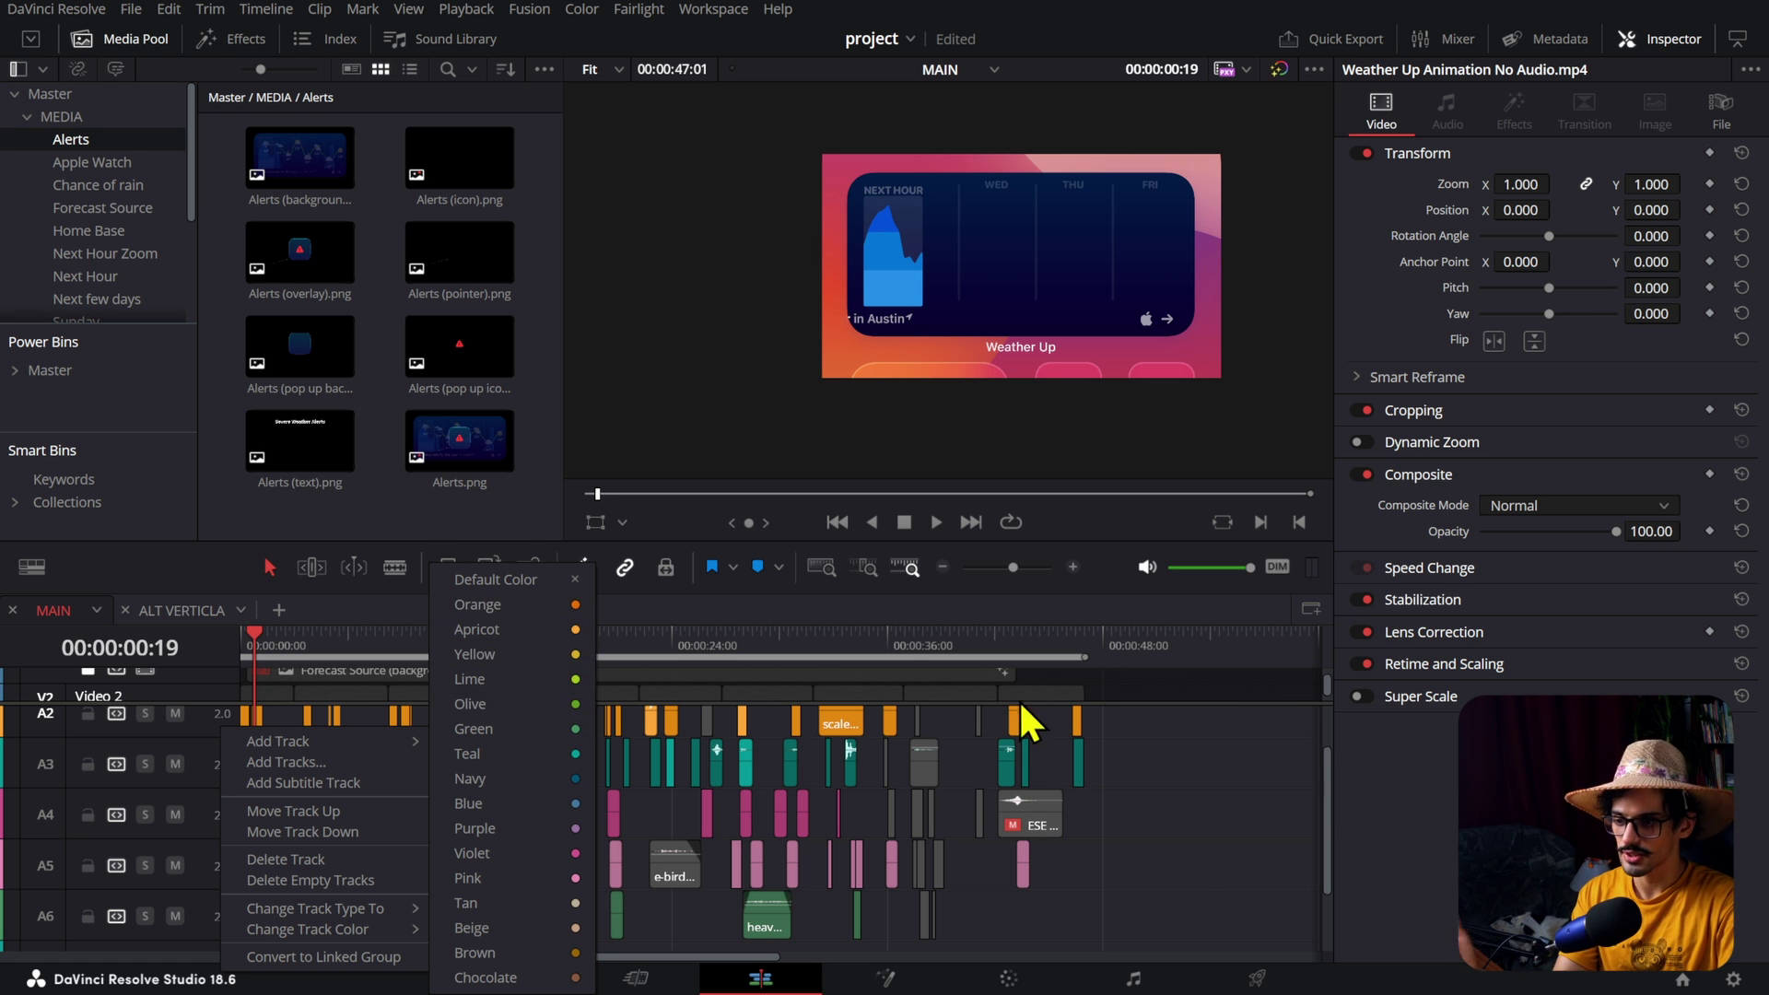
{"action": "left_click", "coordinate": [613, 803]}
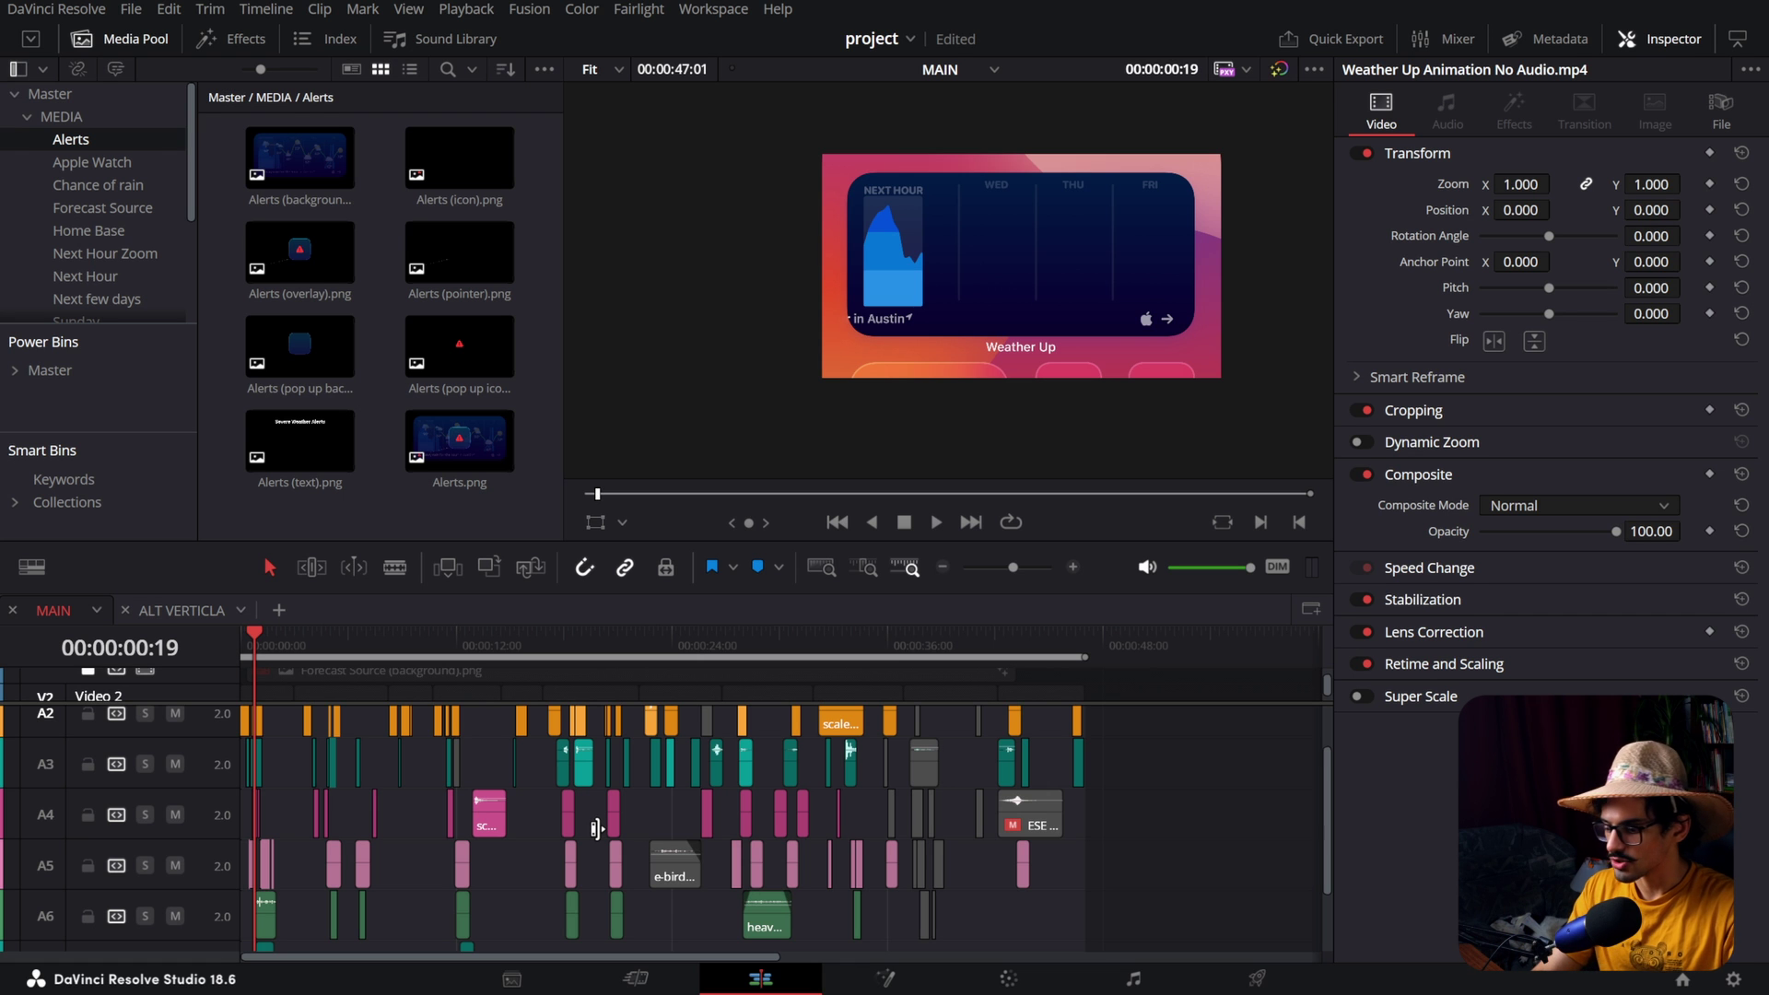
Step: Select the 068274_mixing-cards-37882.mp3 clip on Audio 6 near the timeline's start and examine its audio settings among the neighbouring sound-effect tracks
{"action": "scroll", "coordinate": [593, 828], "scroll_direction": "up", "scroll_amount": 6}
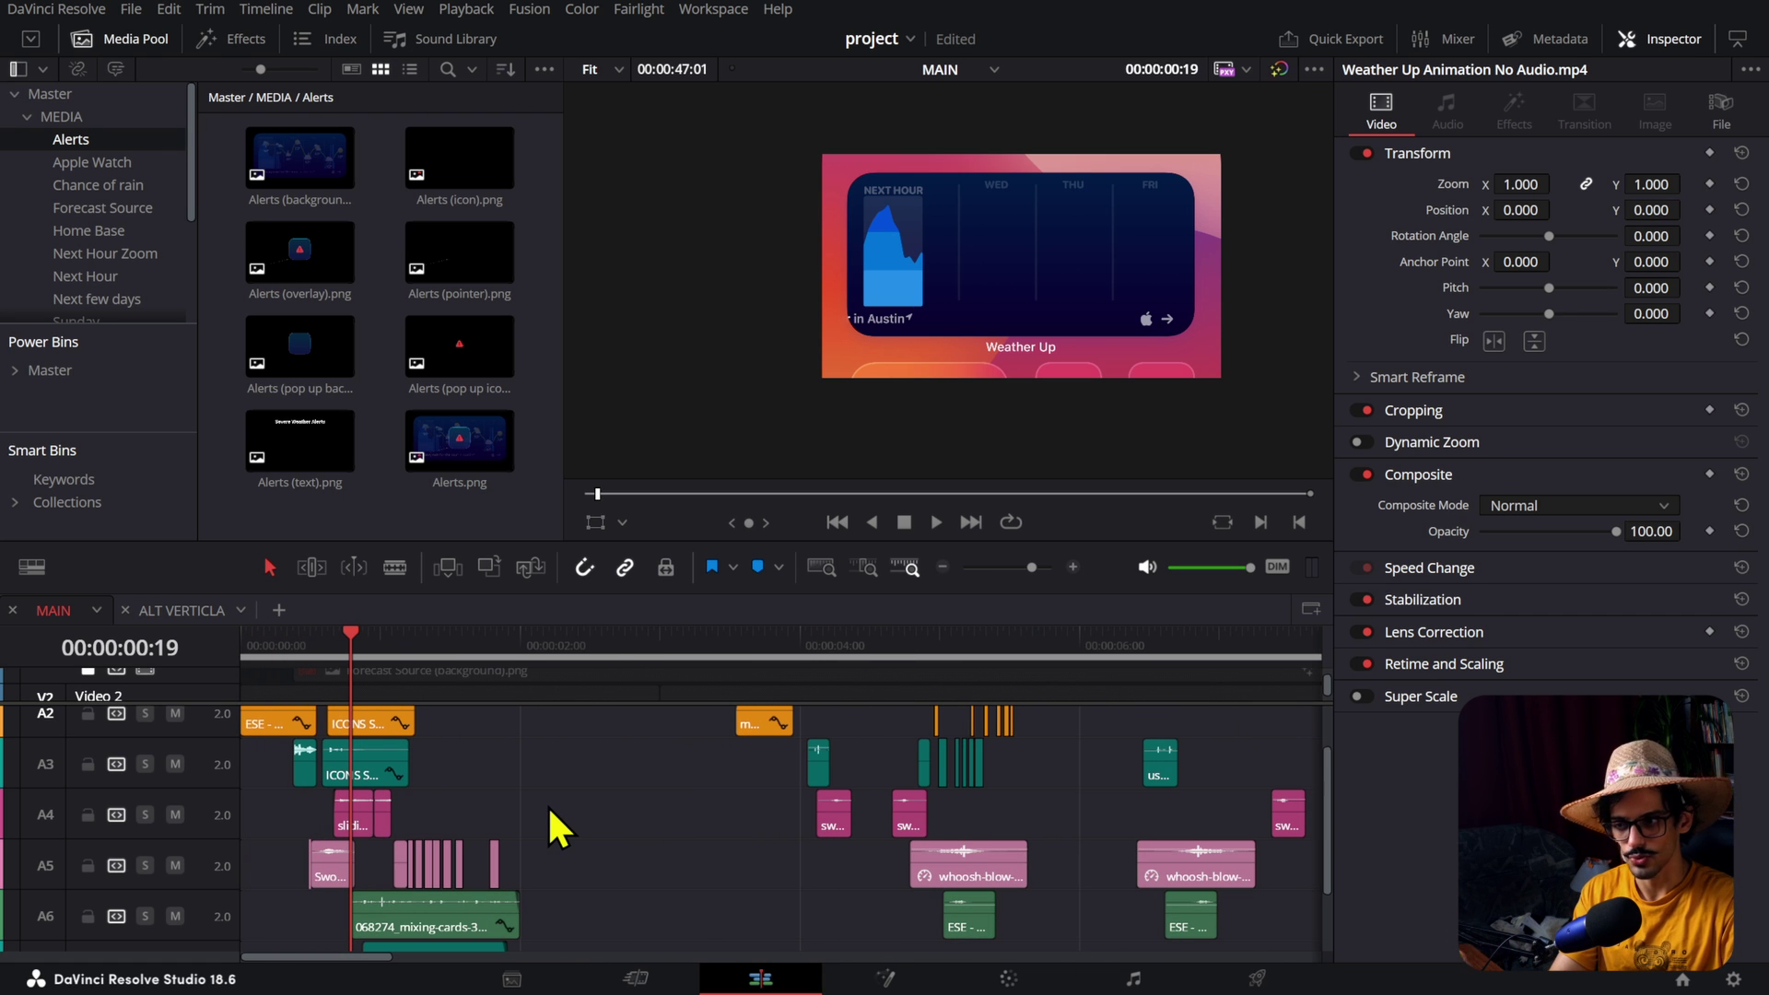
{"action": "scroll", "coordinate": [608, 747], "scroll_direction": "down", "scroll_amount": 1}
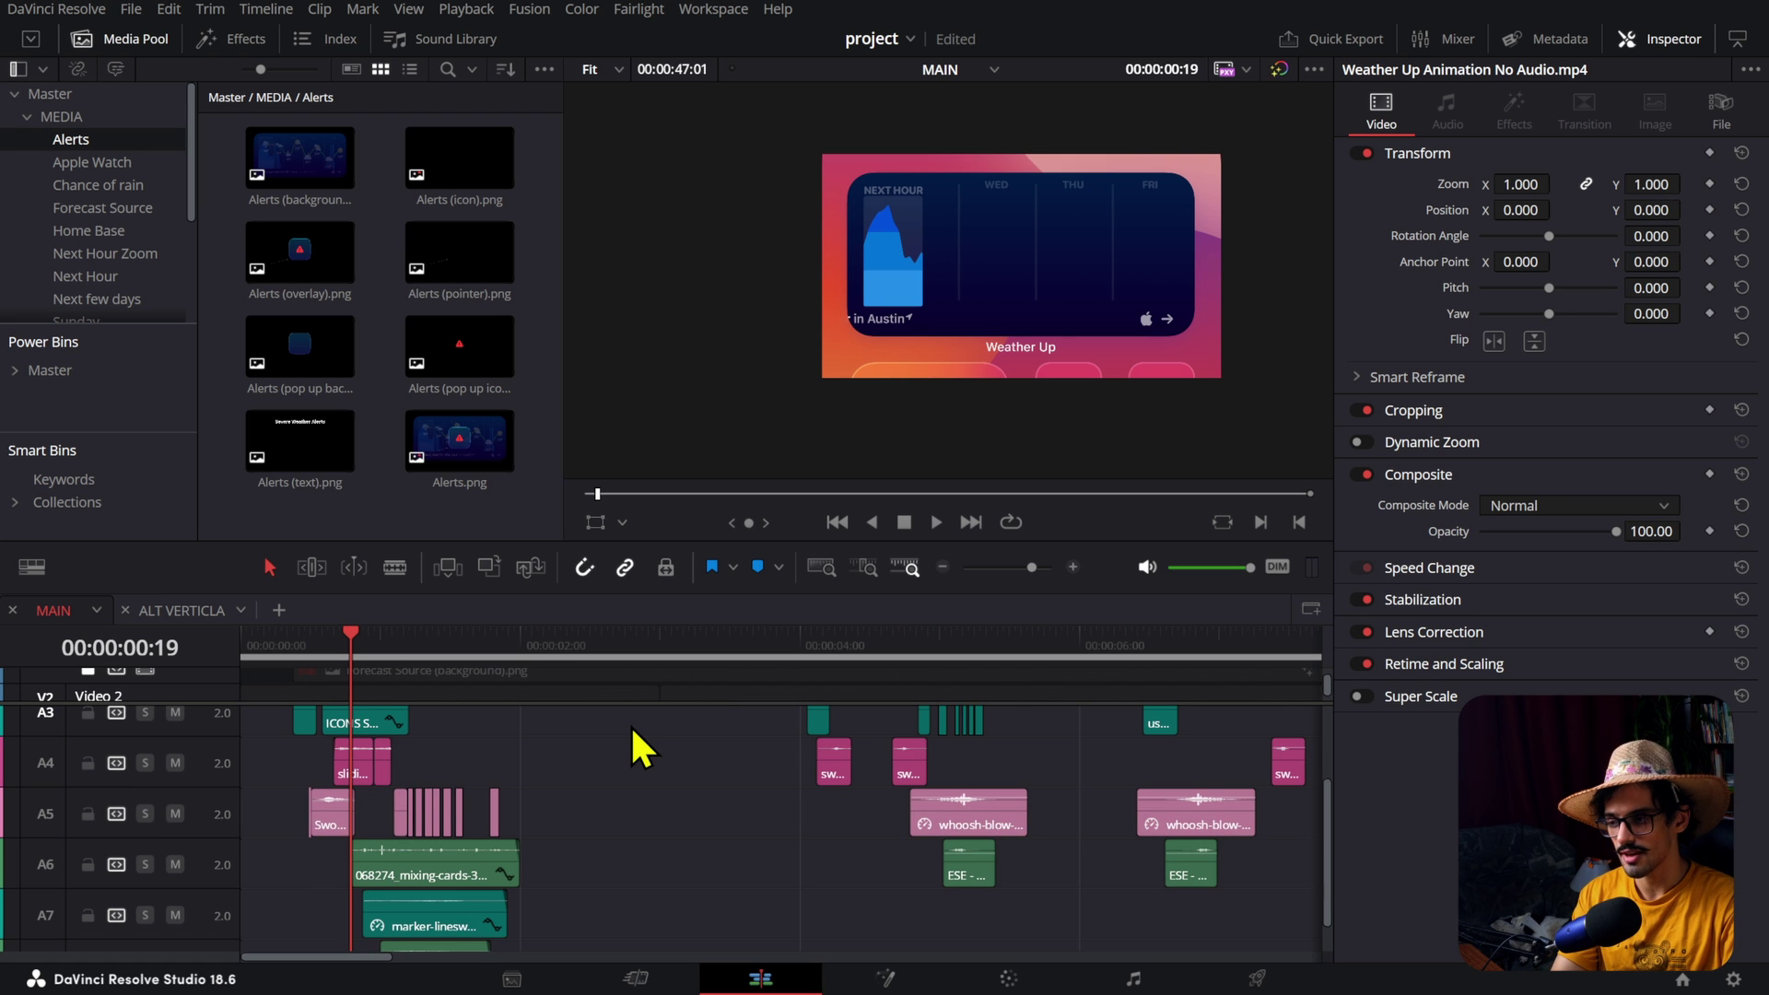
{"action": "key", "text": "v"}
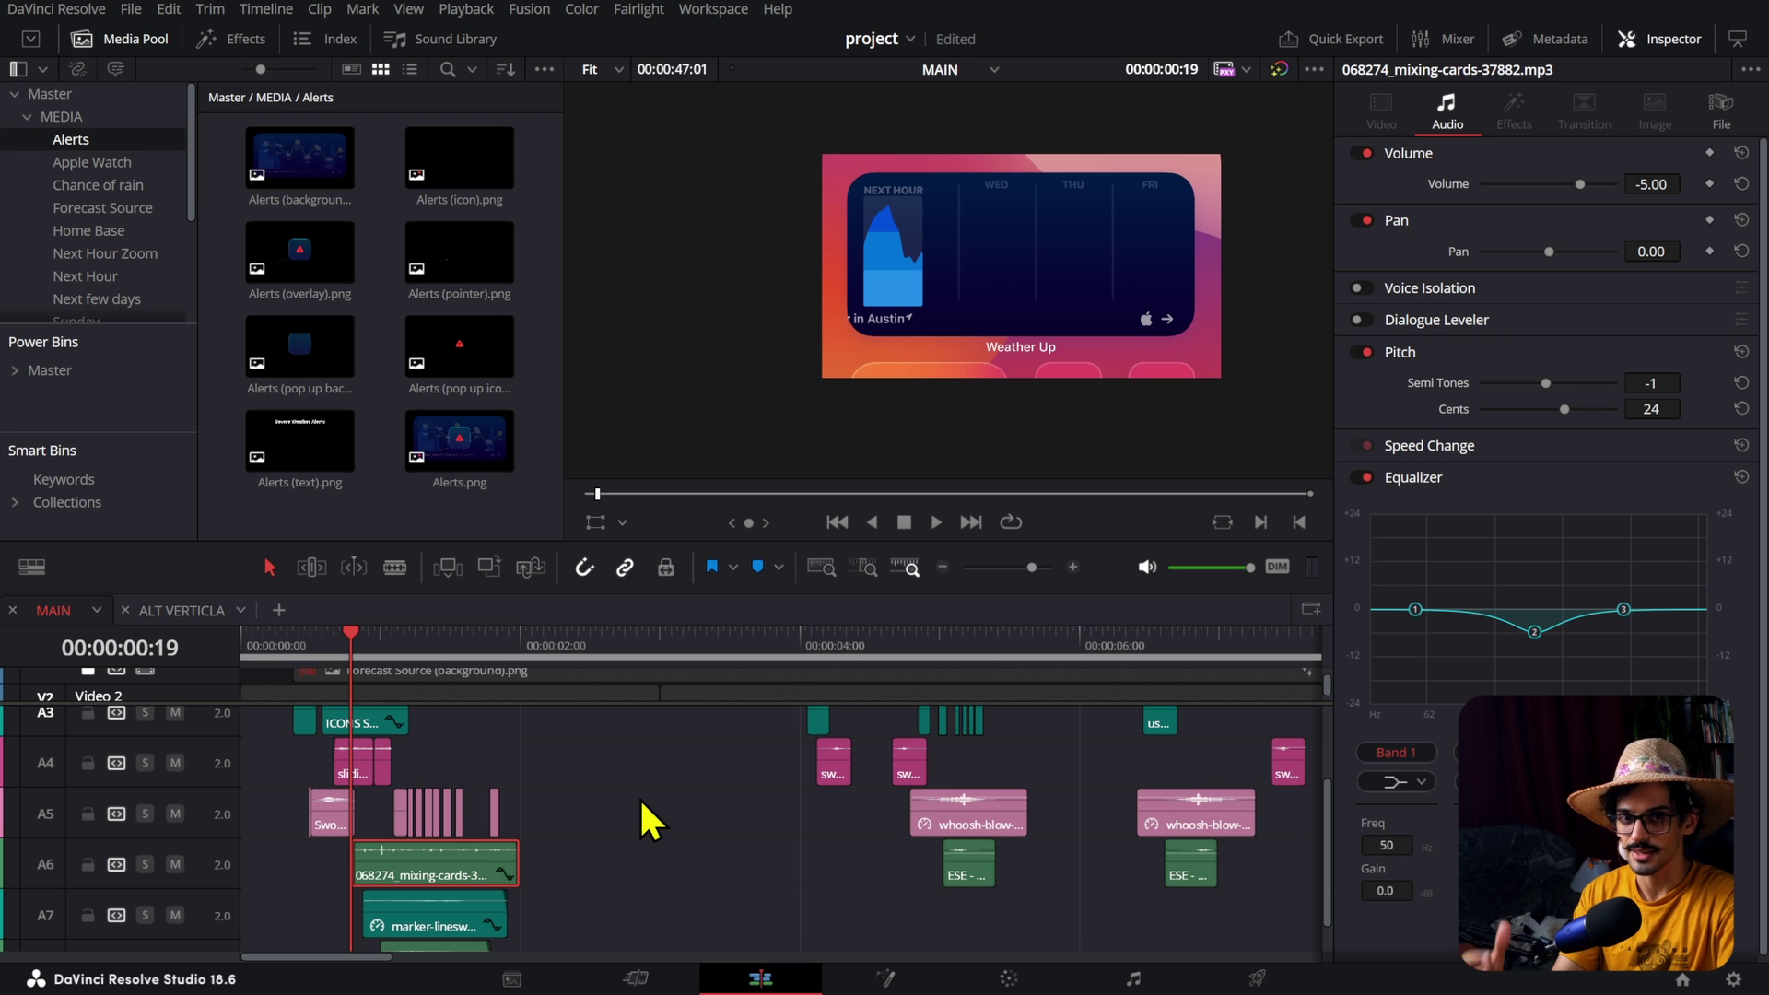
{"action": "scroll", "coordinate": [643, 763], "scroll_direction": "up", "scroll_amount": 1}
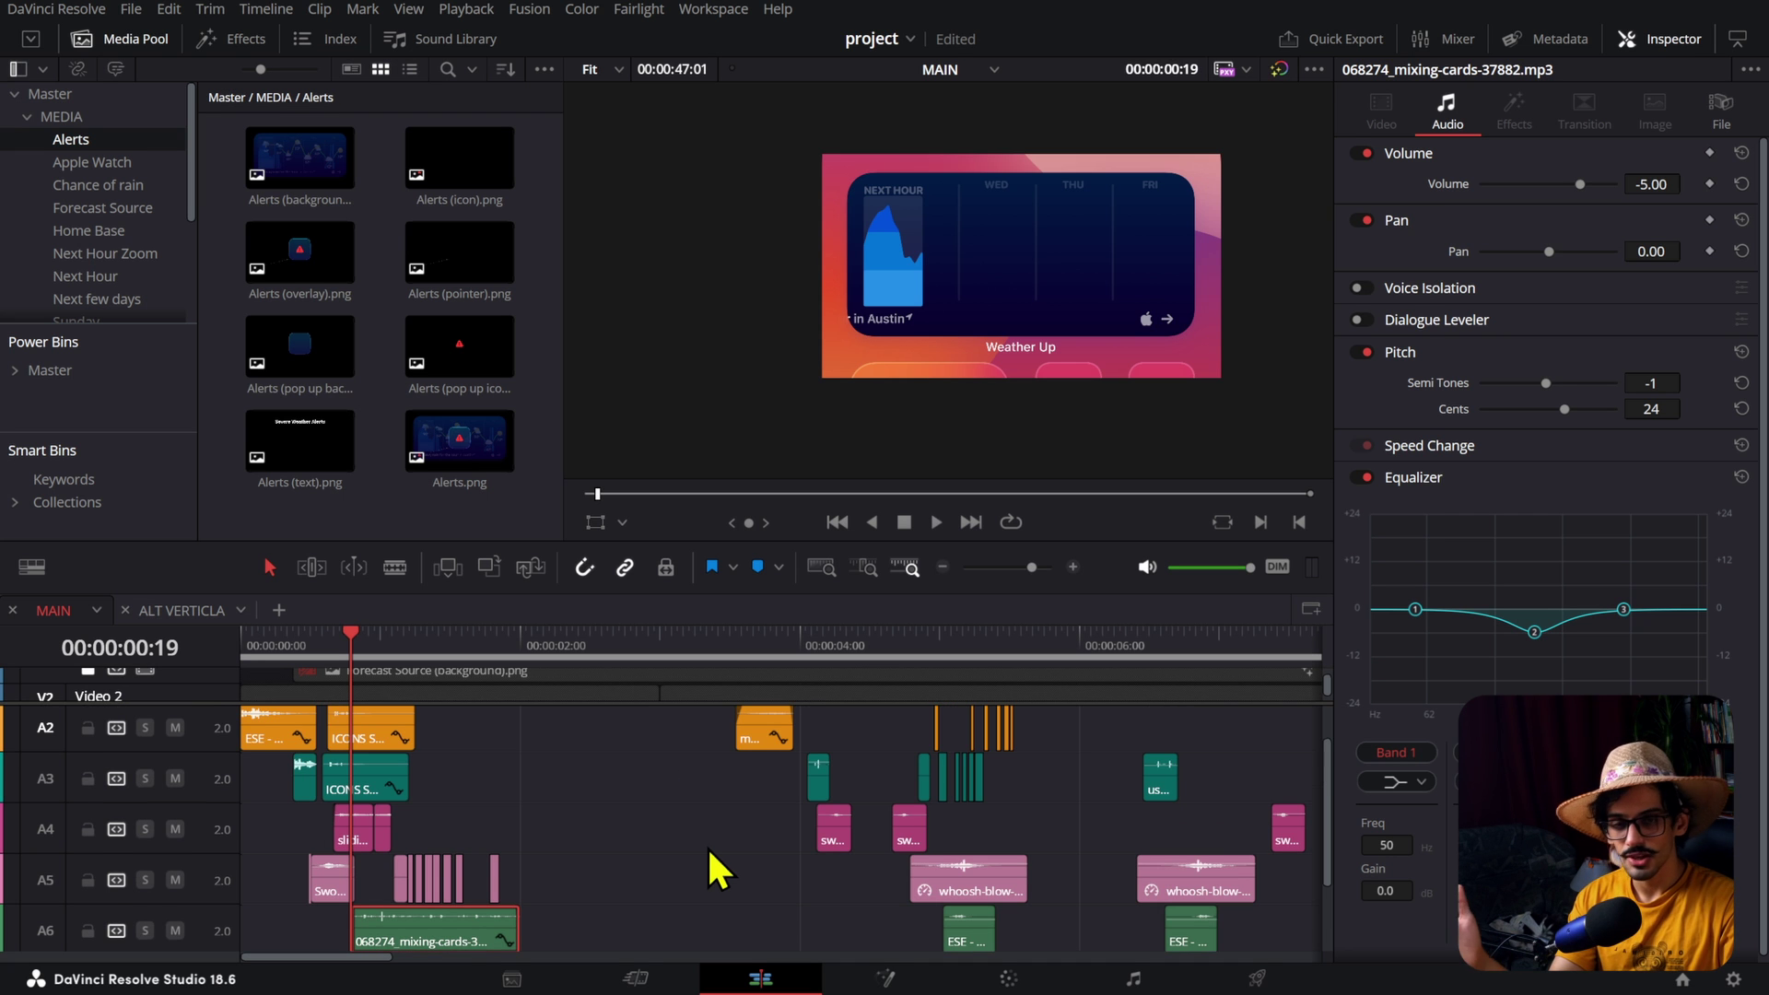
{"action": "scroll", "coordinate": [673, 875], "scroll_direction": "down", "scroll_amount": 1}
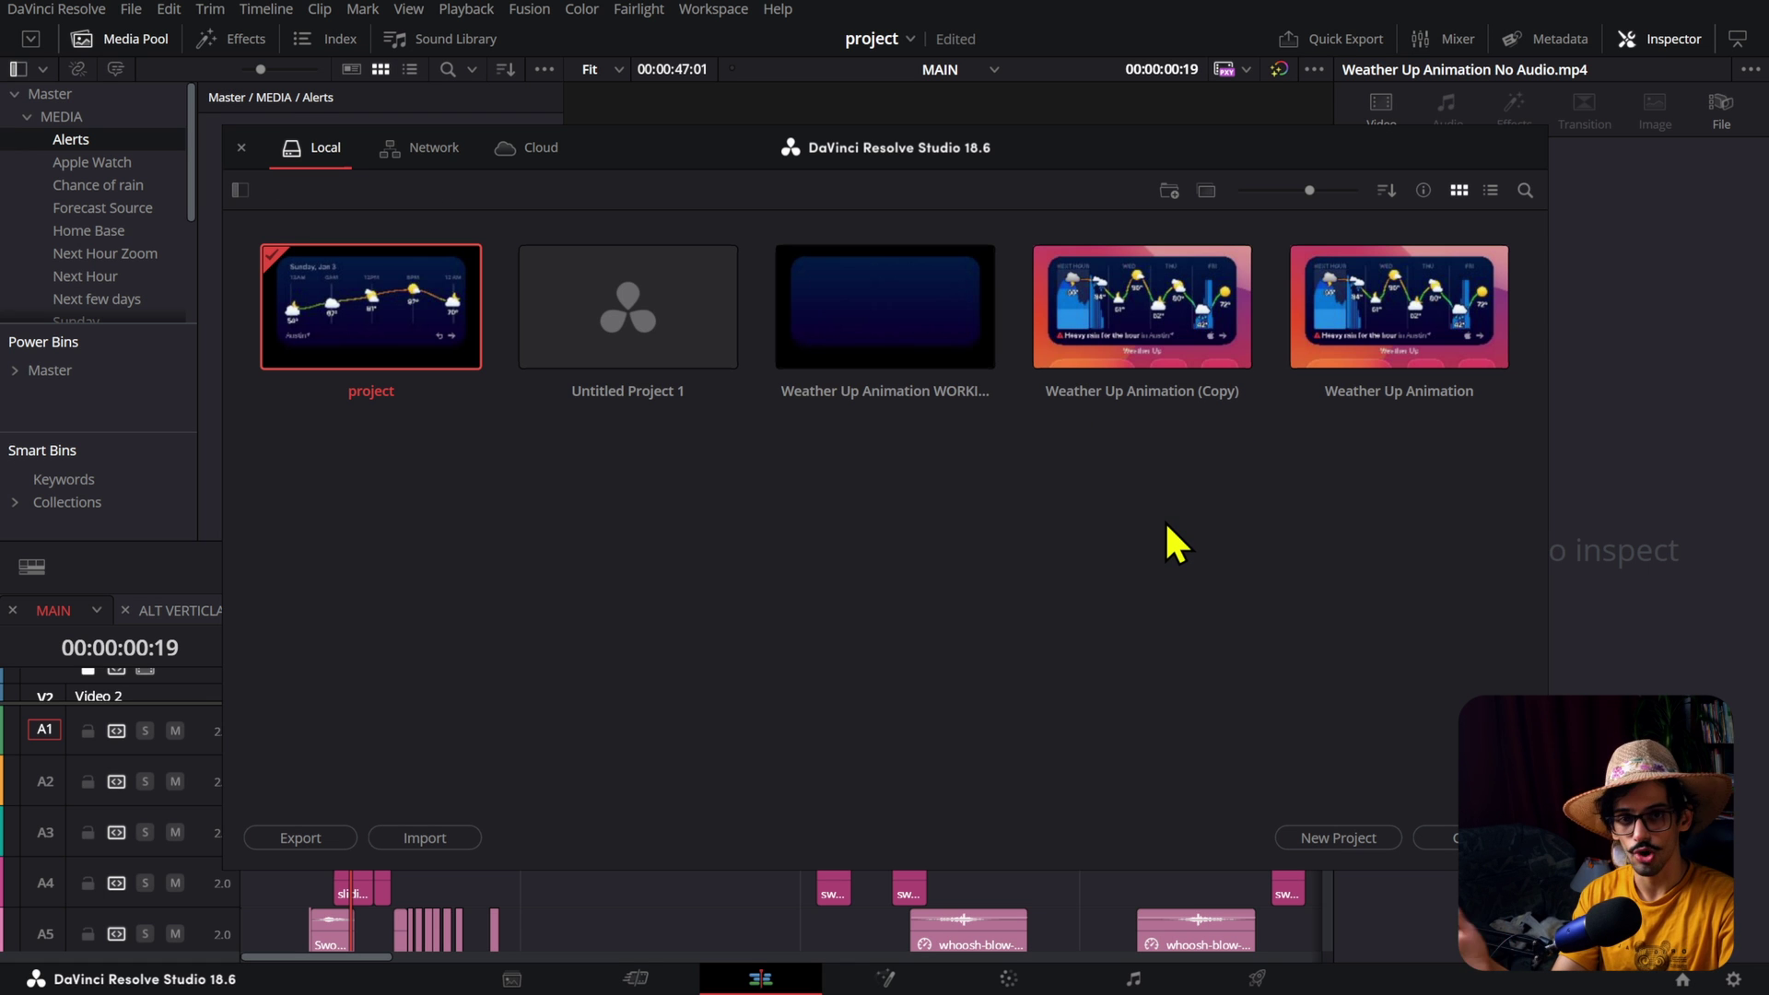
Step: In the Project Manager, view the available actions for the Weather Up Animation WORKI... project, including Open in Read Only Mode, without choosing one
{"action": "right_click", "coordinate": [875, 350]}
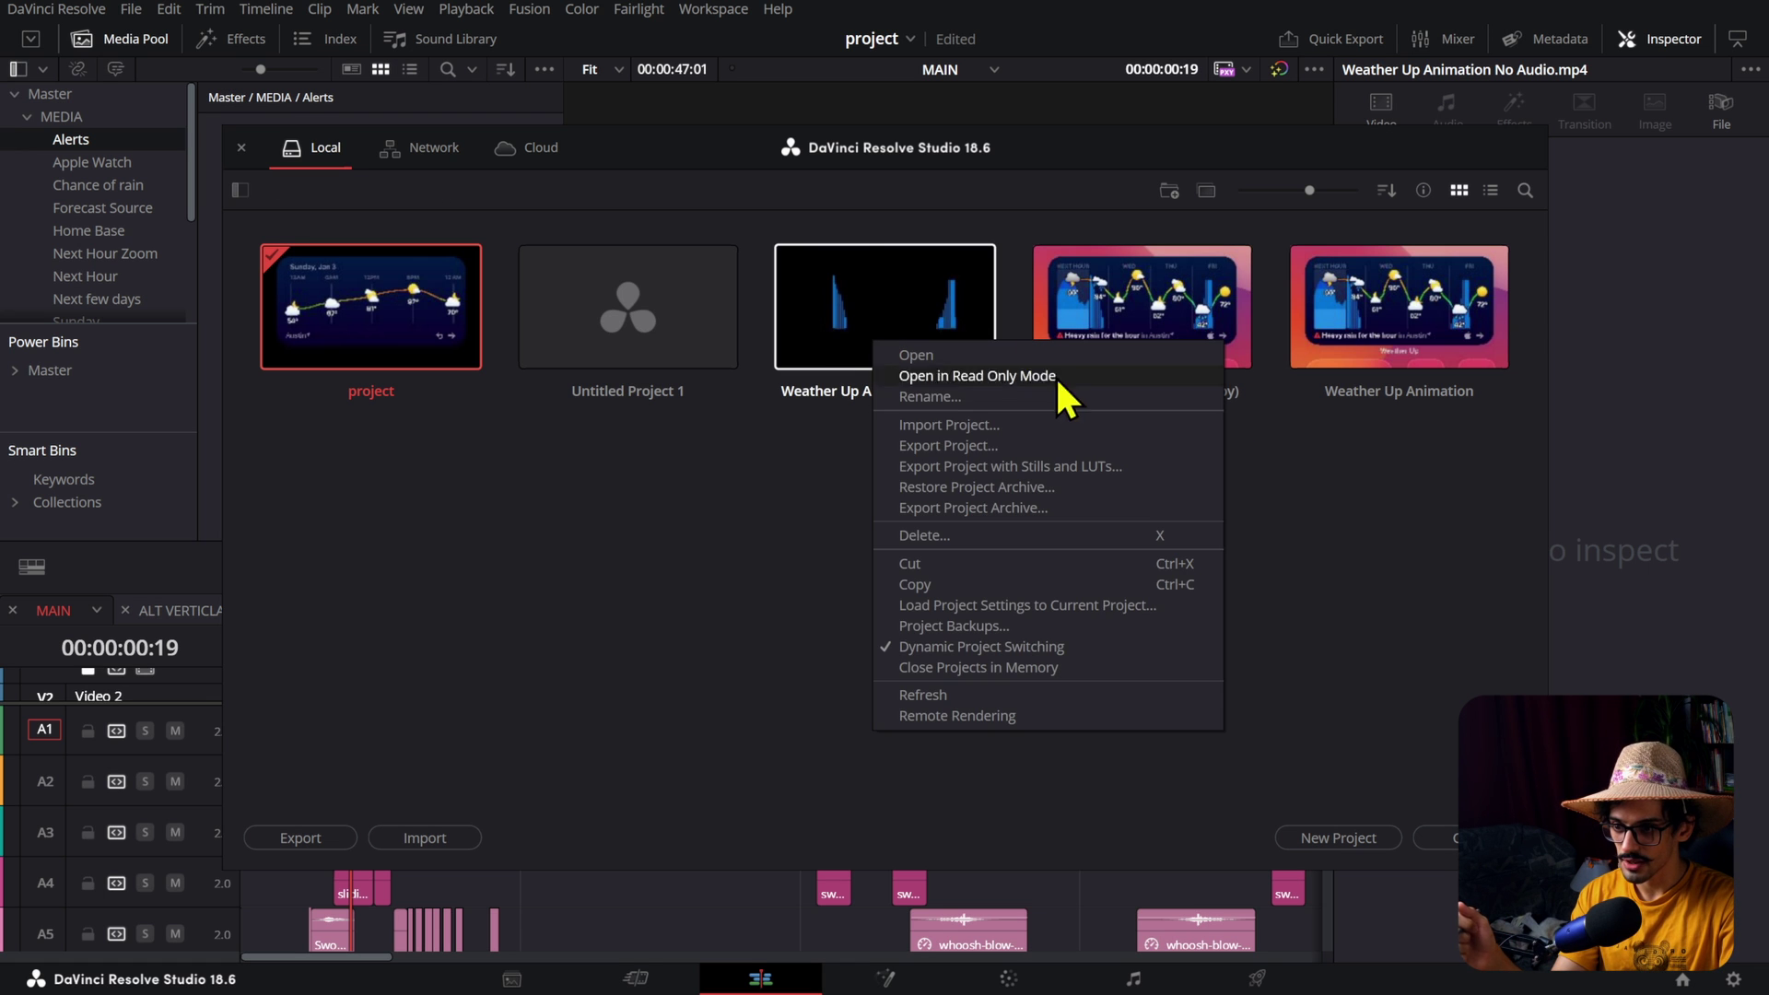
{"action": "left_click", "coordinate": [592, 517]}
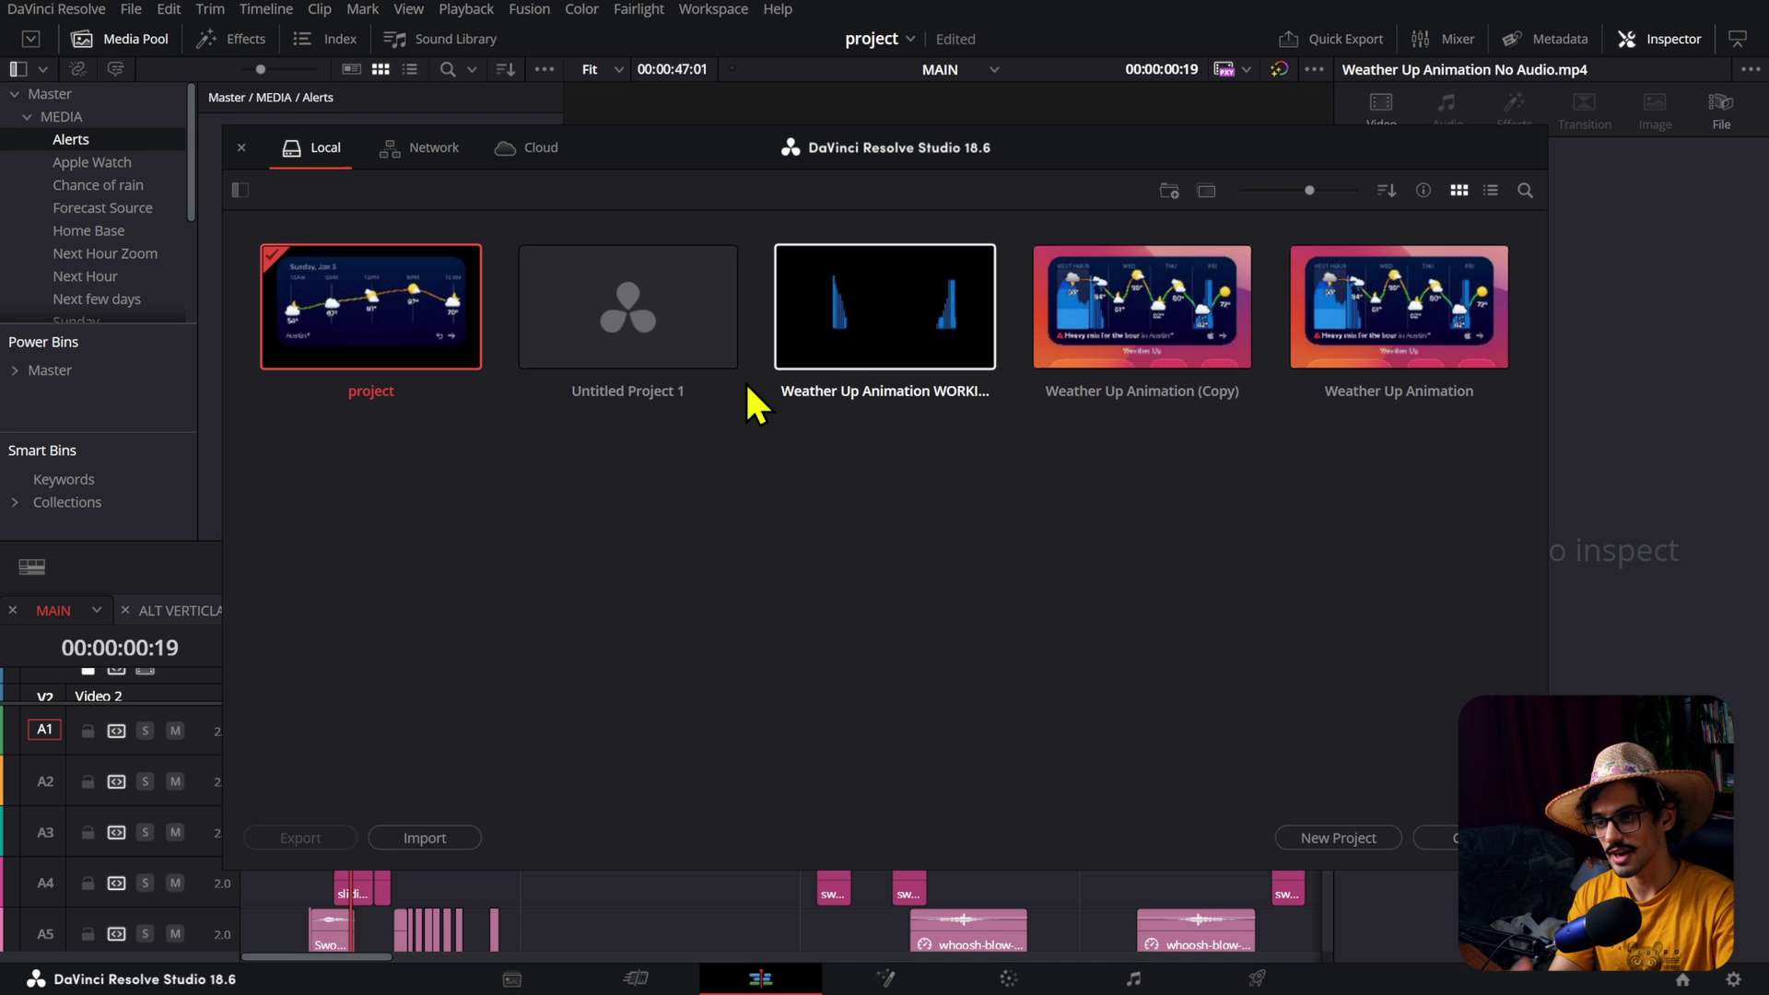